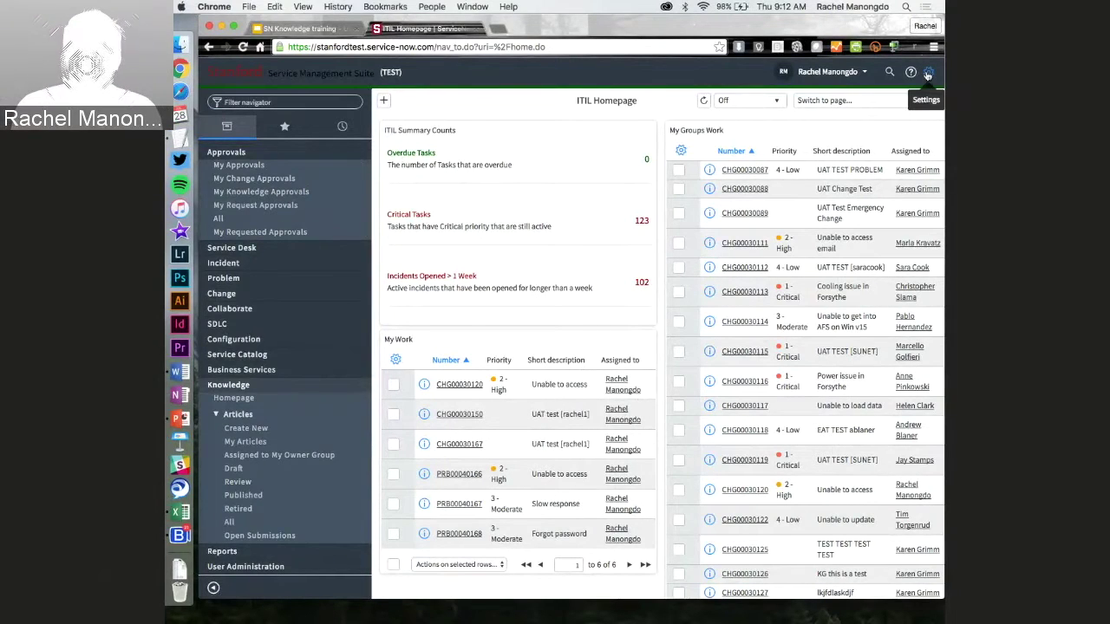
# Step: Review the General, Theme and Forms pages of the system settings without changing anything, and close the settings
pyautogui.click(849, 76)
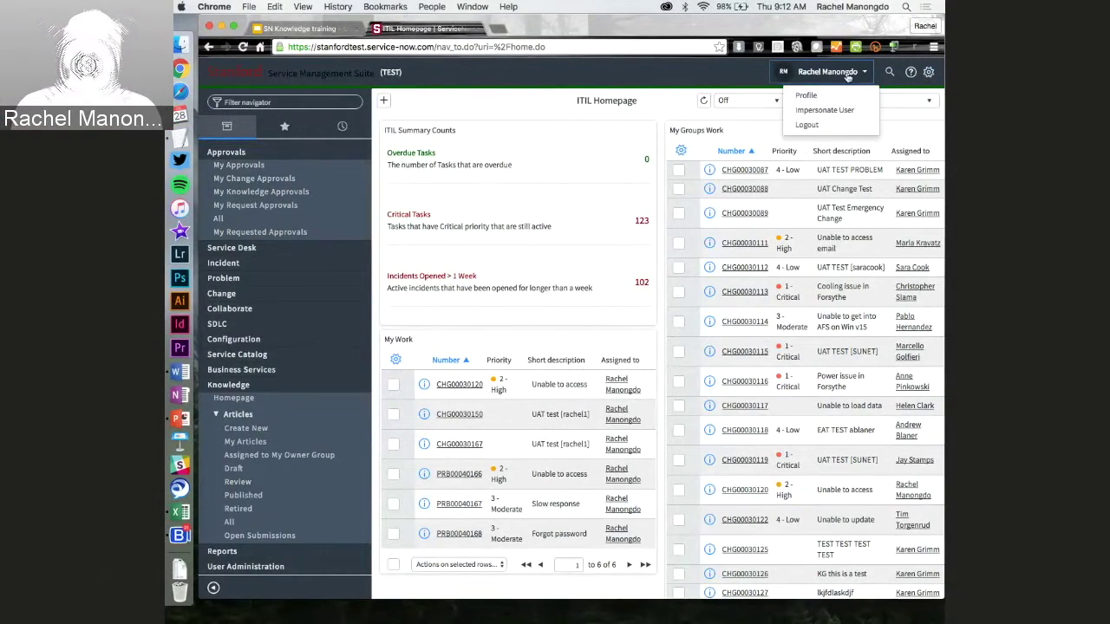
pyautogui.click(927, 73)
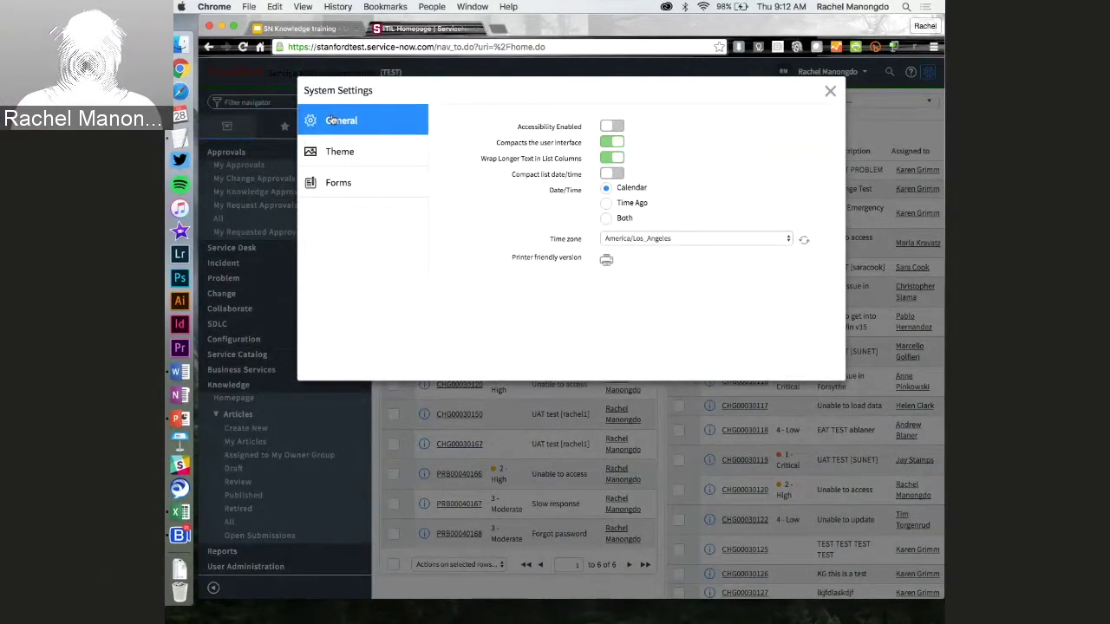
pyautogui.click(363, 152)
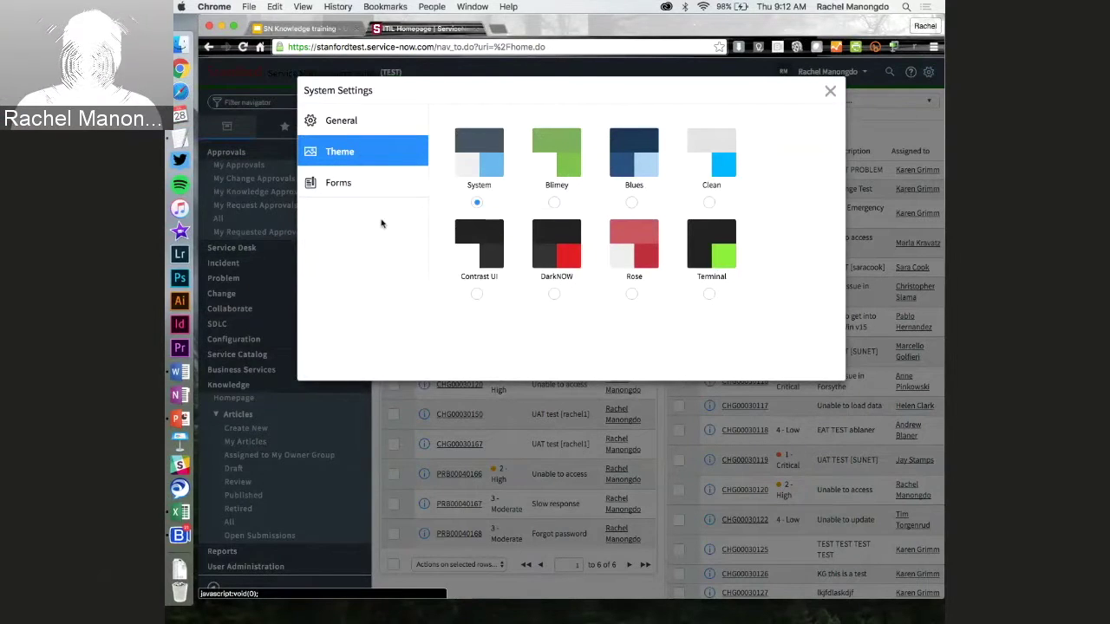
pyautogui.click(379, 187)
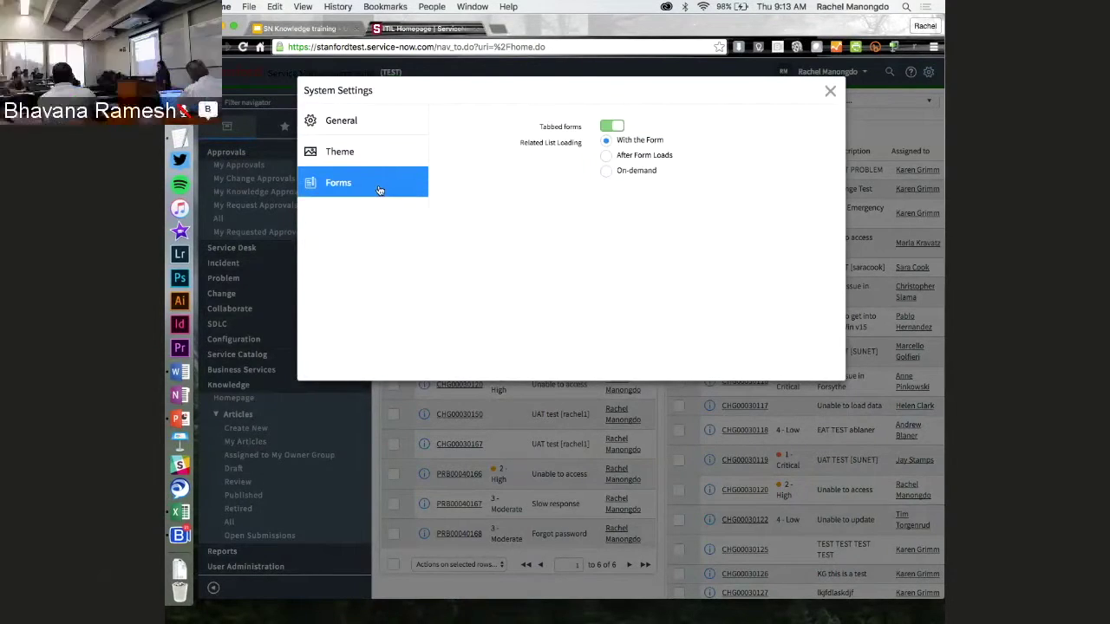
pyautogui.click(356, 126)
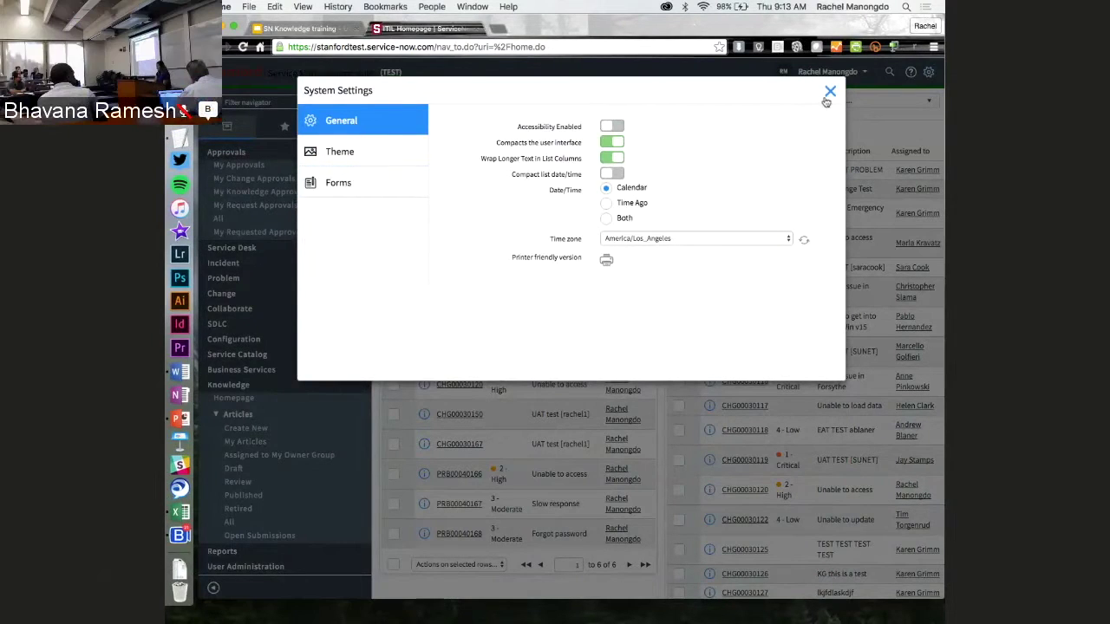
pyautogui.click(830, 92)
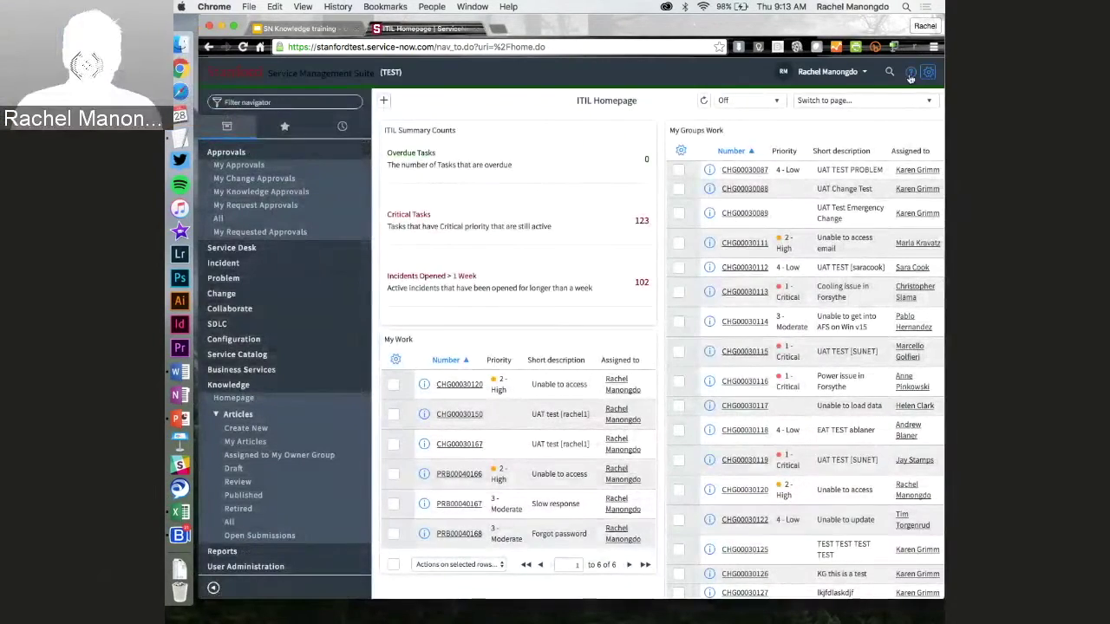
# Step: View the help options and the global search field, leaving both unused
pyautogui.click(911, 74)
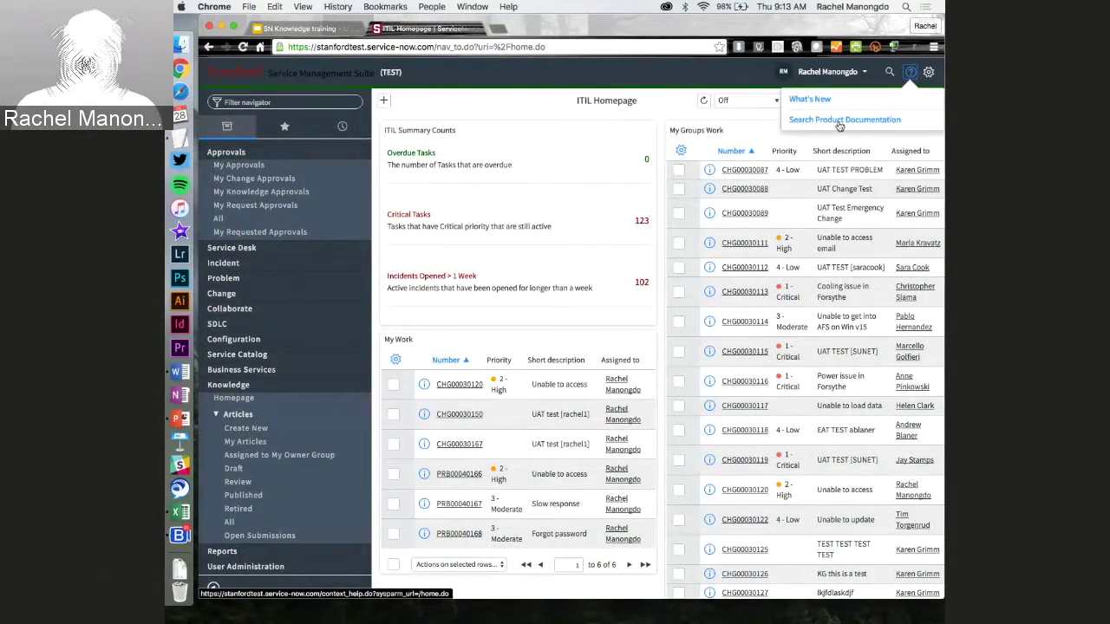
pyautogui.click(889, 79)
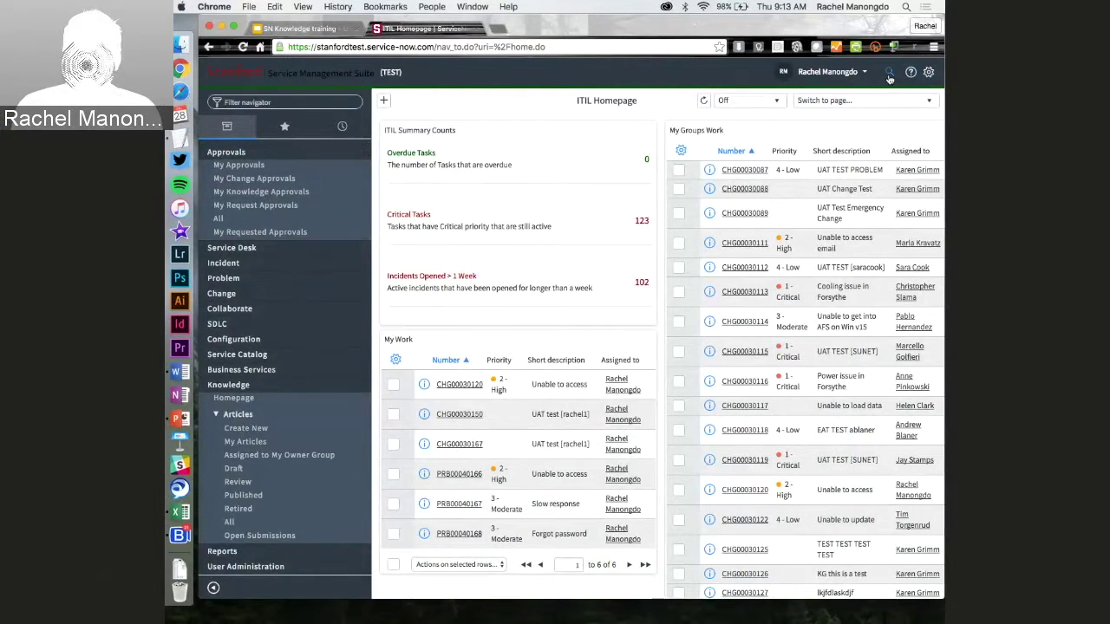
pyautogui.click(889, 78)
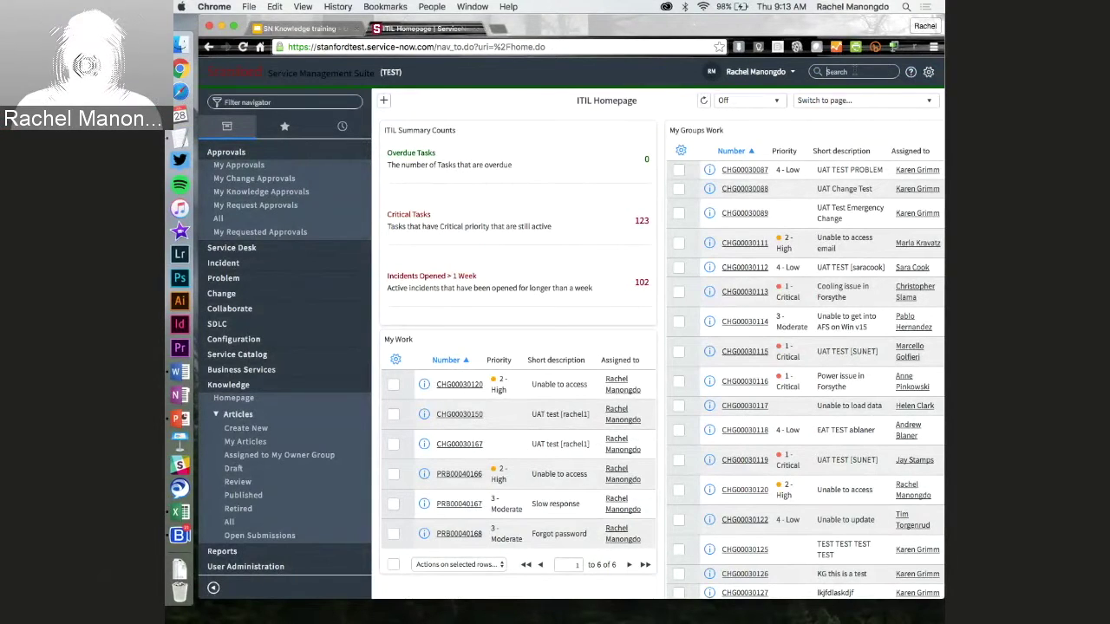
pyautogui.click(661, 88)
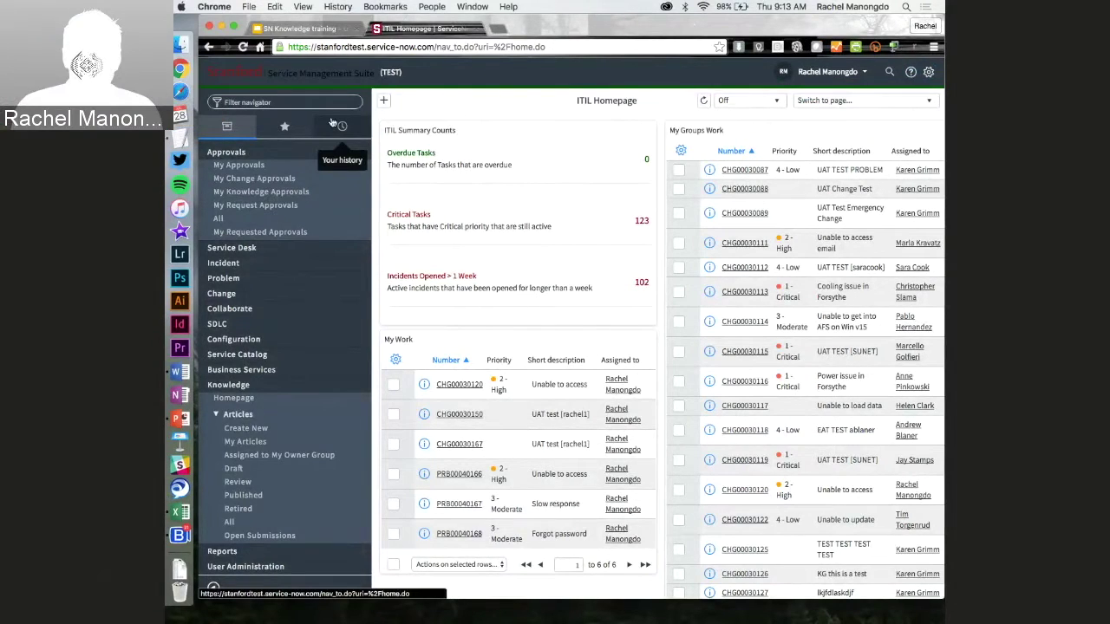
# Step: Collapse the Approvals application in the navigator and look through the Self-Service modules, leaving Self-Service collapsed
pyautogui.click(258, 158)
pyautogui.click(249, 148)
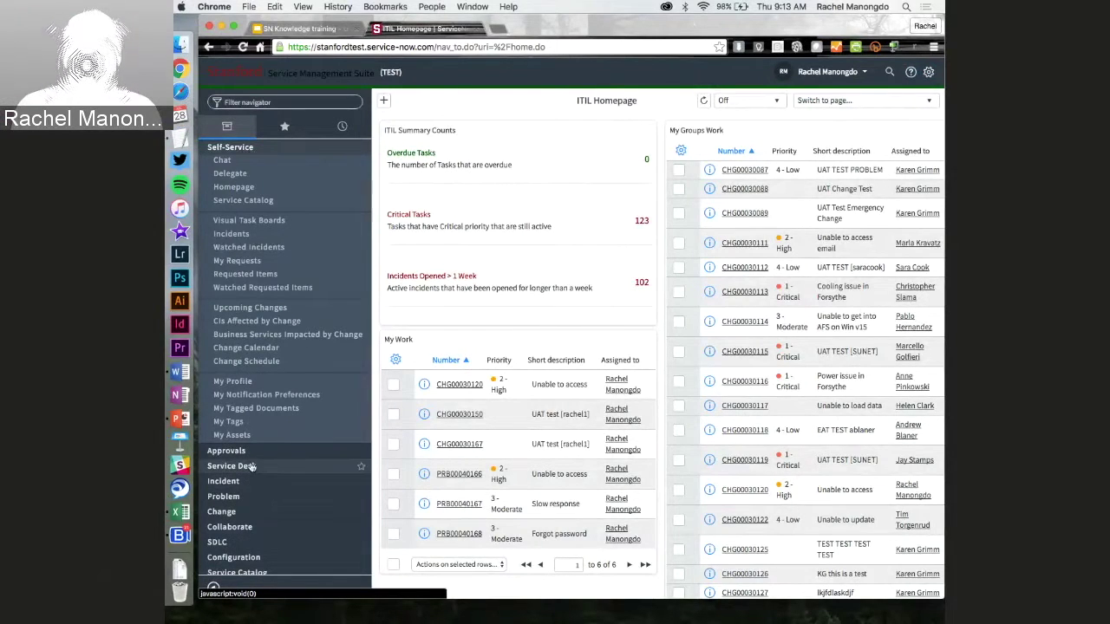
pyautogui.click(286, 150)
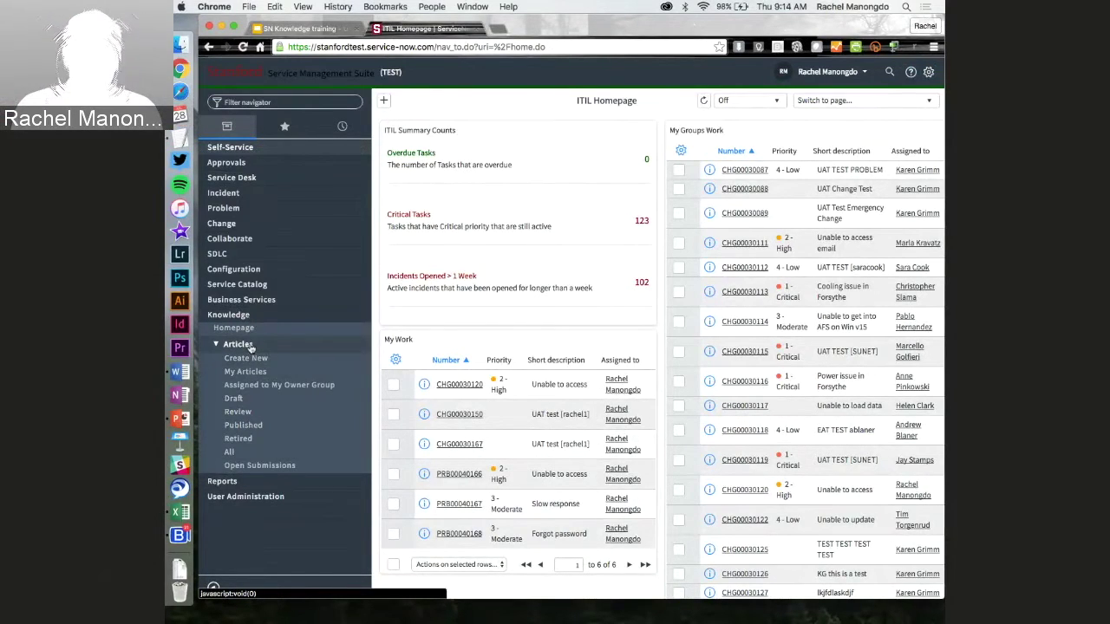
# Step: Filter the application navigator by "knowledge" and clear the filter again
pyautogui.click(252, 103)
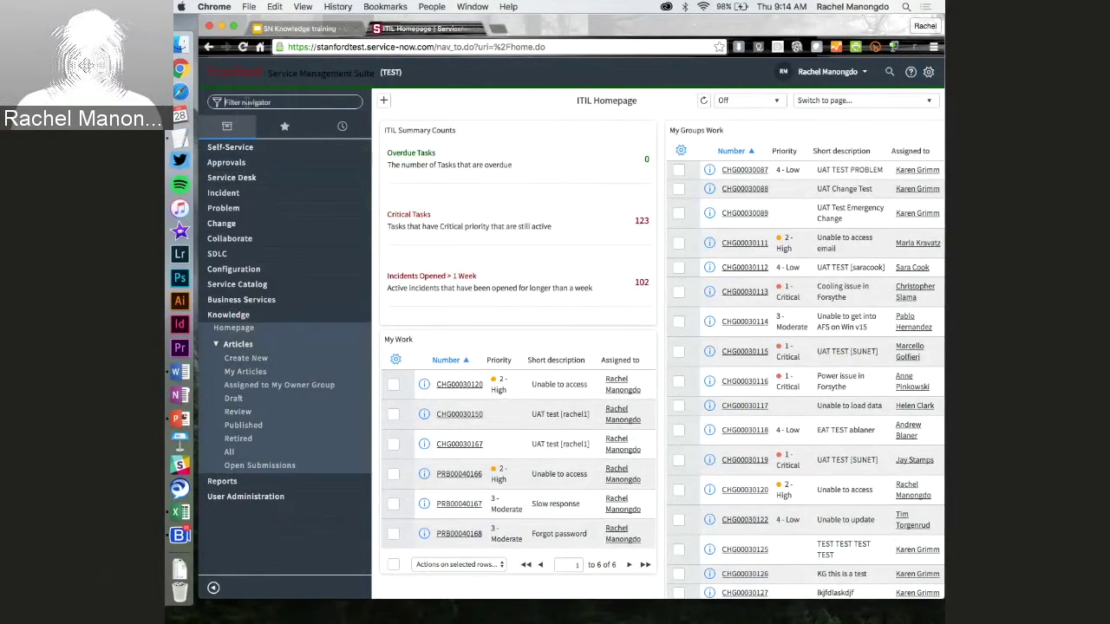
pyautogui.click(247, 103)
pyautogui.write('knowledge')
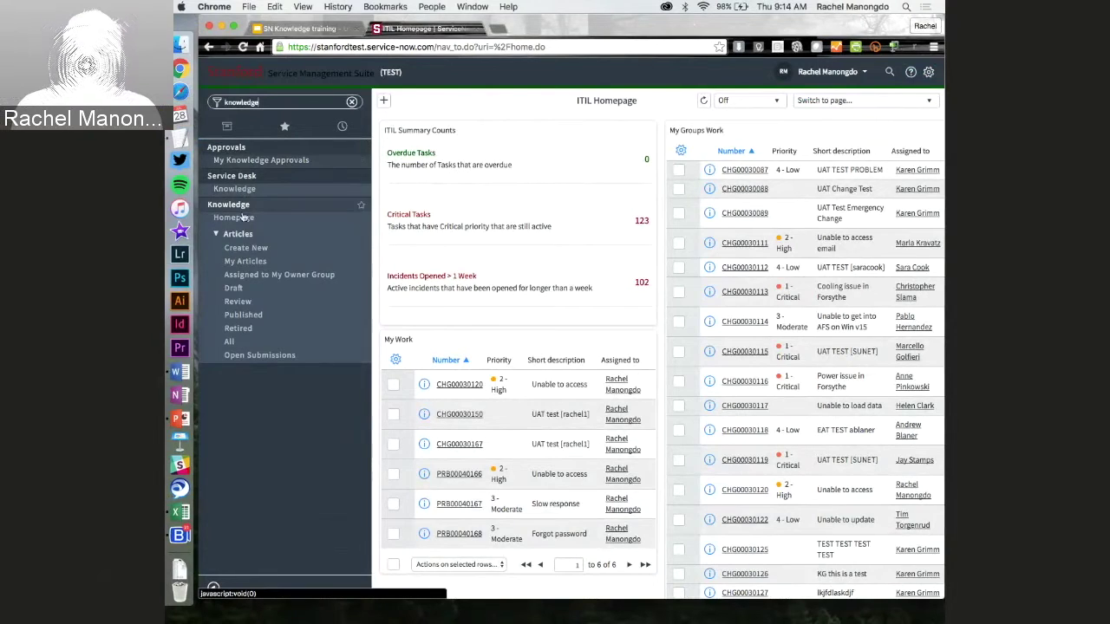
pyautogui.click(351, 102)
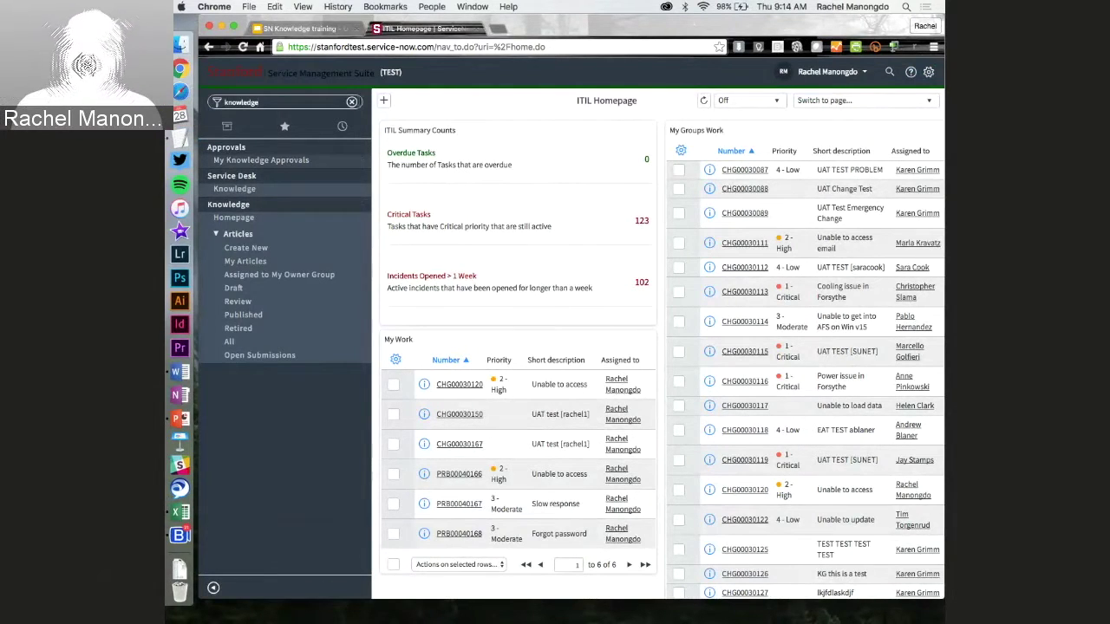
# Step: Browse the Configuration, Change and Service Desk modules, collapsing Change and Service Desk, and mark the Knowledge application as a favorite
pyautogui.click(233, 269)
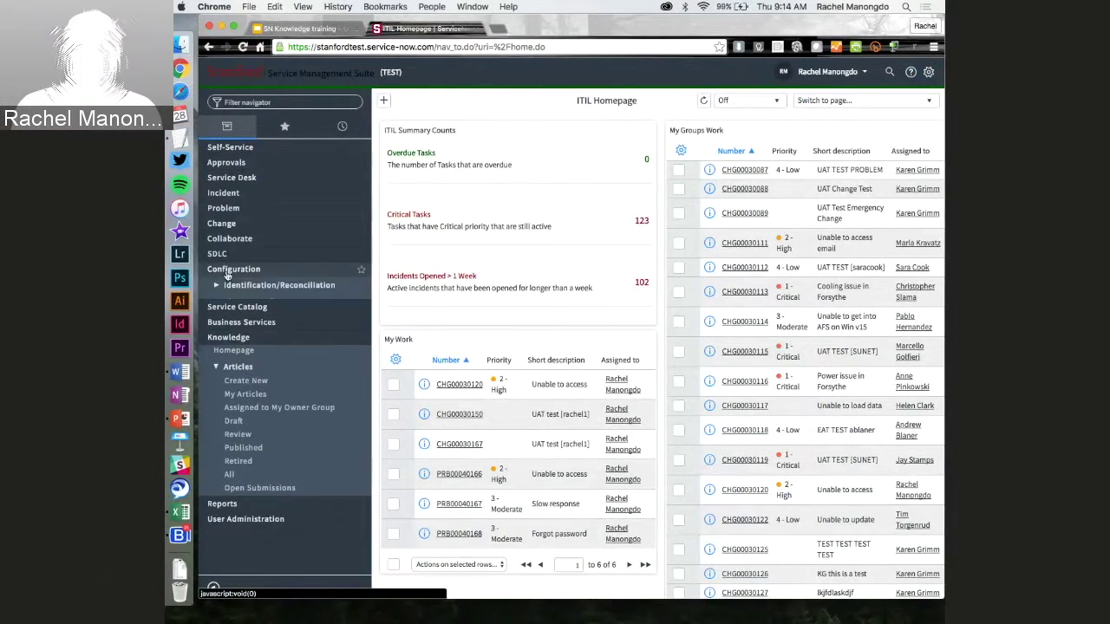
pyautogui.click(222, 224)
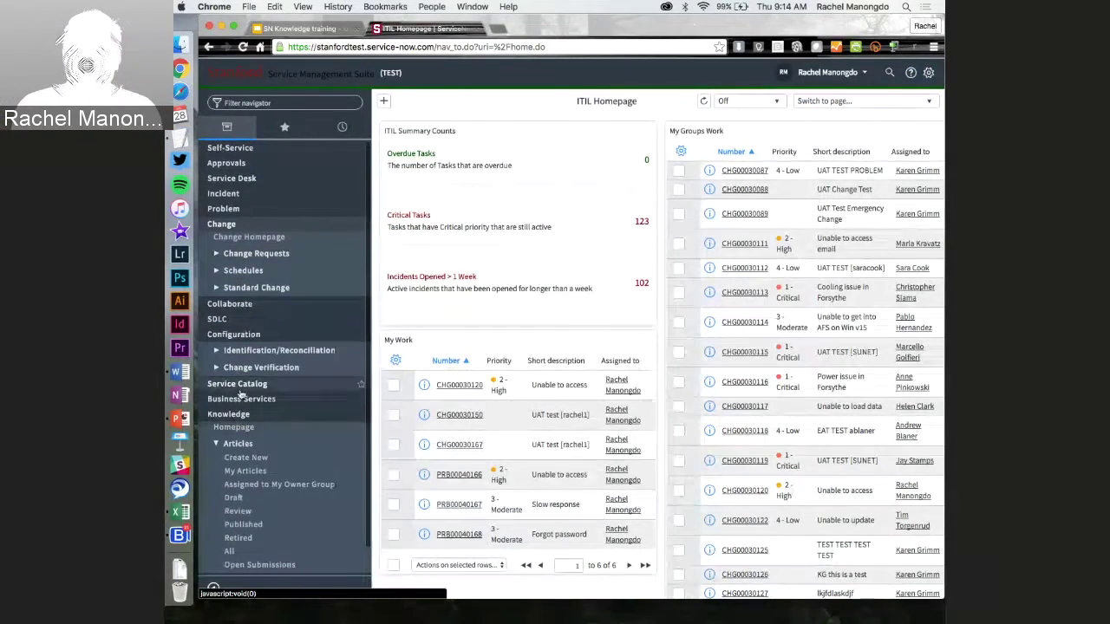
pyautogui.click(233, 177)
pyautogui.click(232, 178)
pyautogui.click(232, 178)
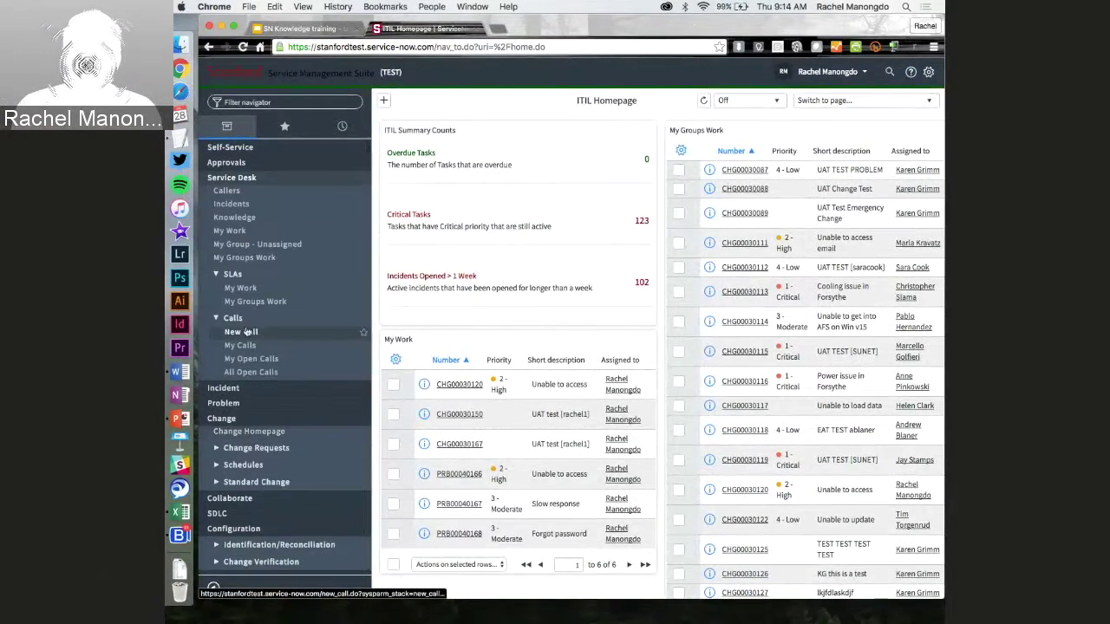
pyautogui.click(232, 178)
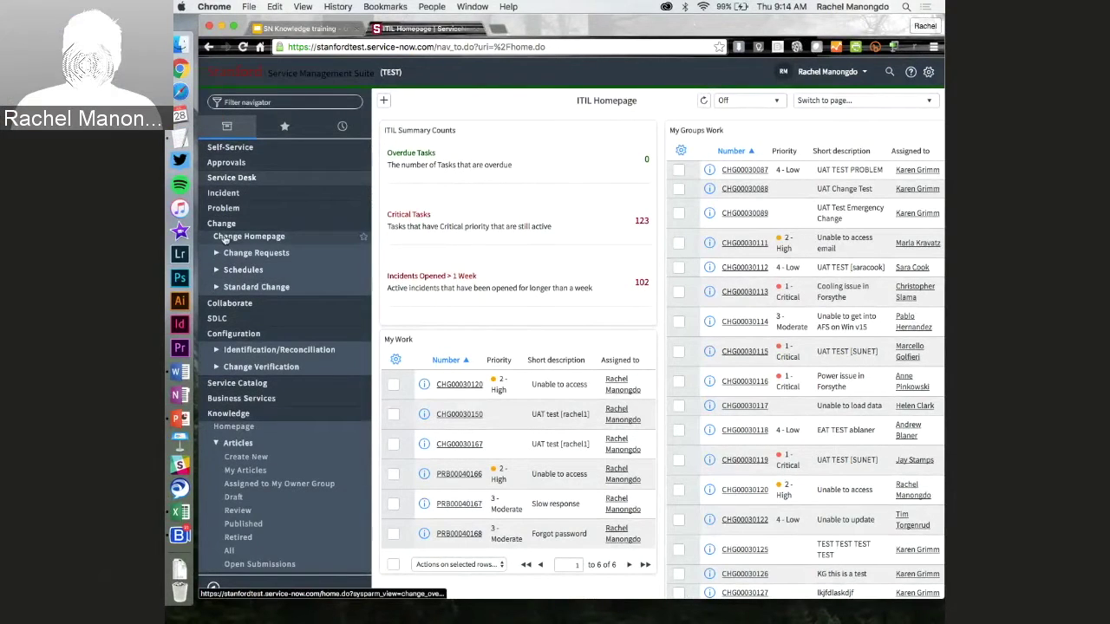
pyautogui.click(221, 224)
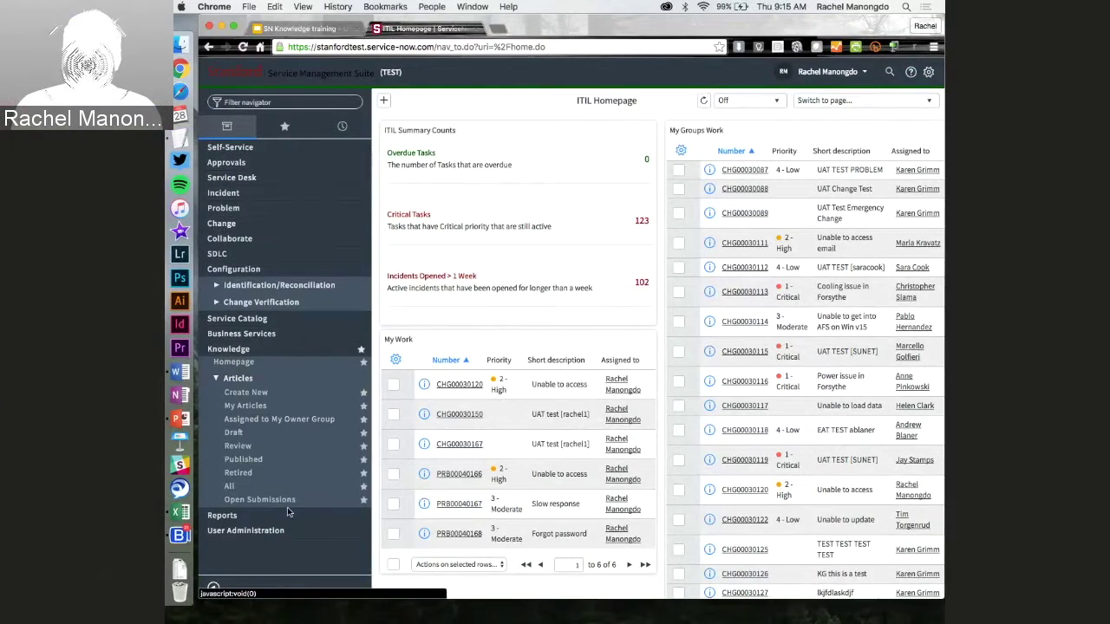
# Step: Open a new knowledge record from the Knowledge - Create New favorite and expand the Knowledge group in the favorites
pyautogui.click(287, 130)
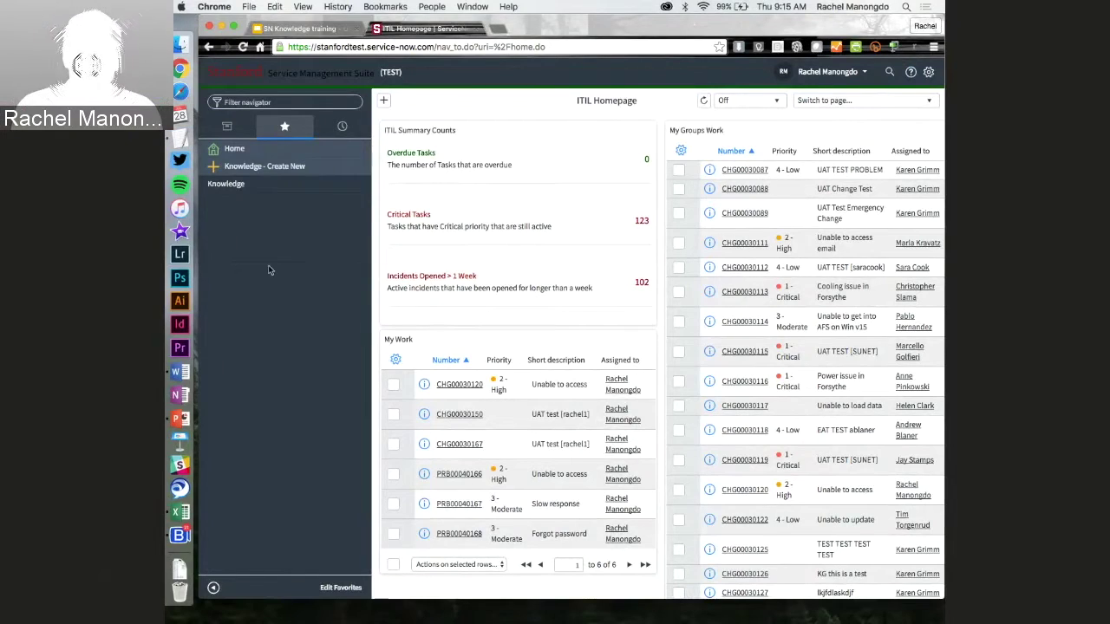
pyautogui.click(224, 170)
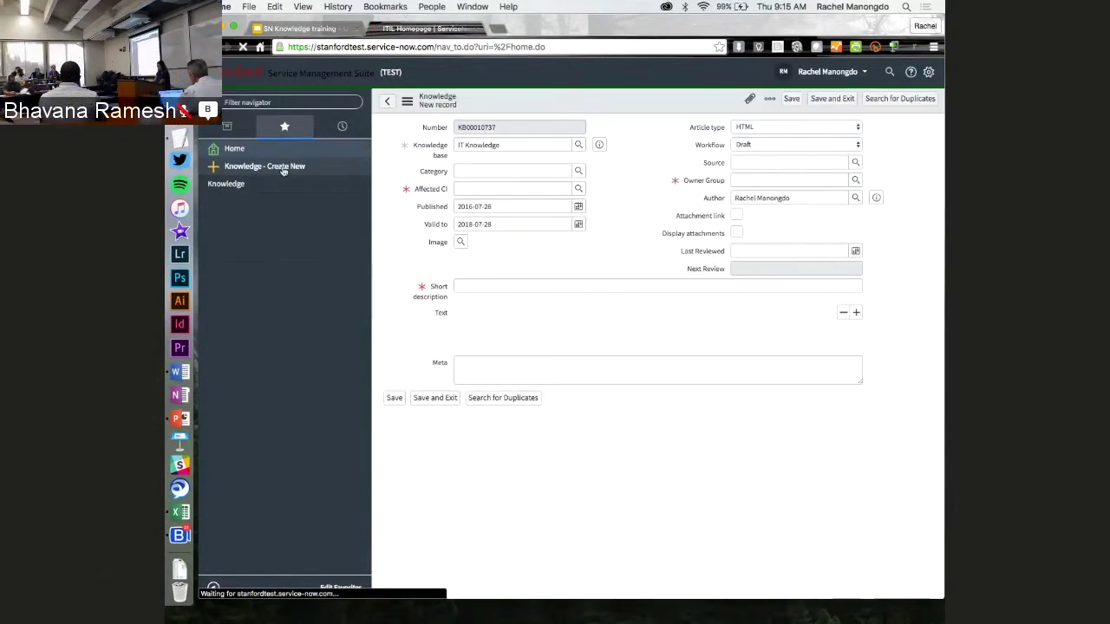
pyautogui.click(223, 185)
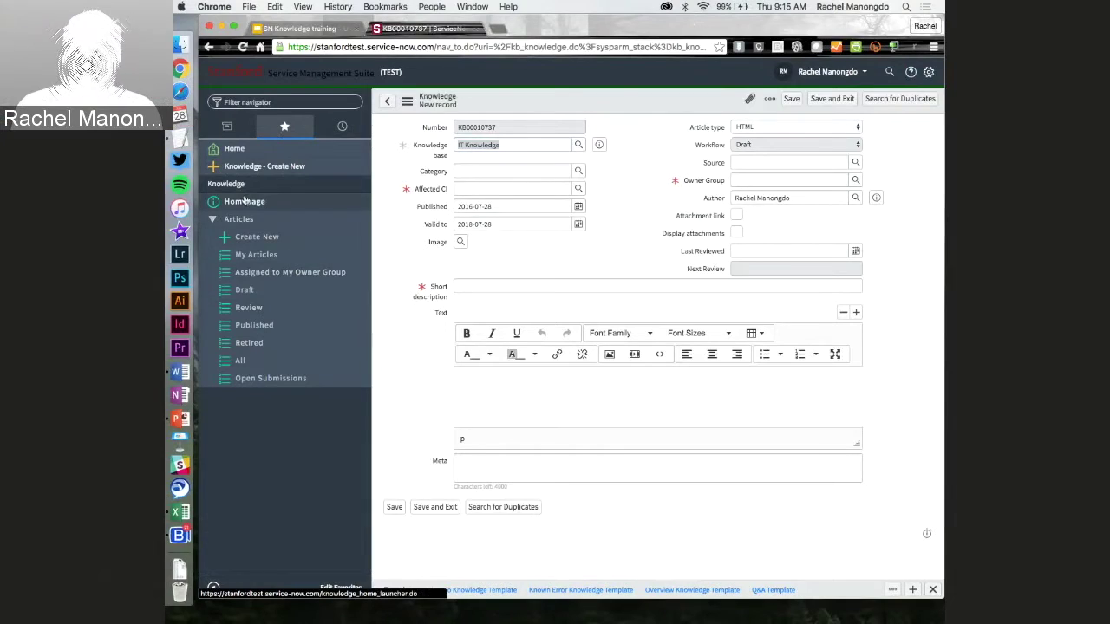
# Step: Return to all applications, open the list of all knowledge articles and advance to its second page
pyautogui.click(232, 130)
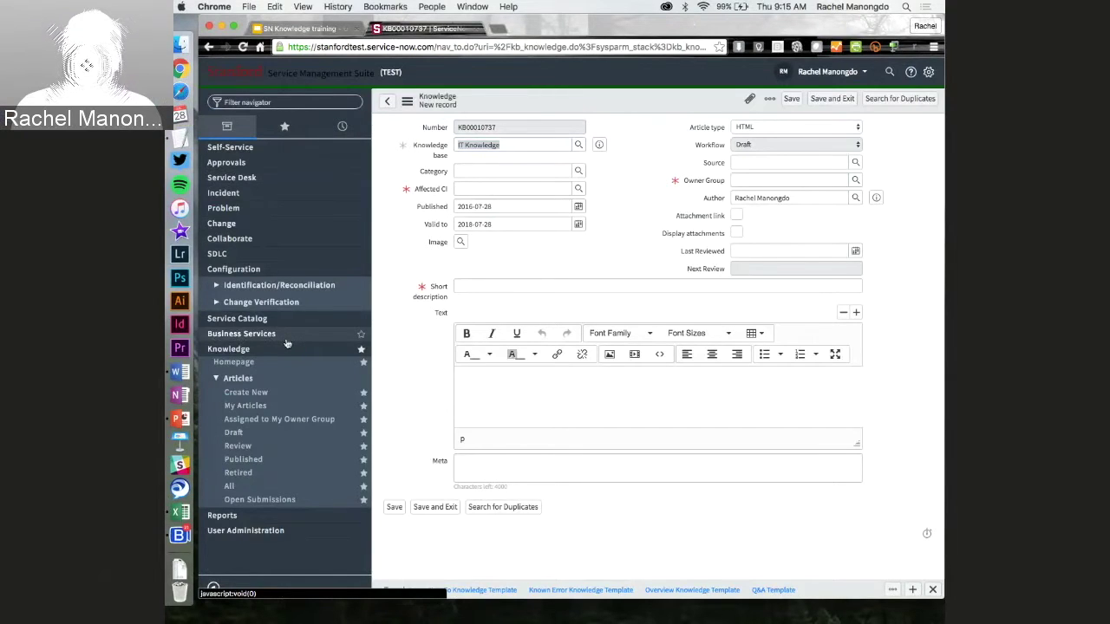
pyautogui.click(232, 487)
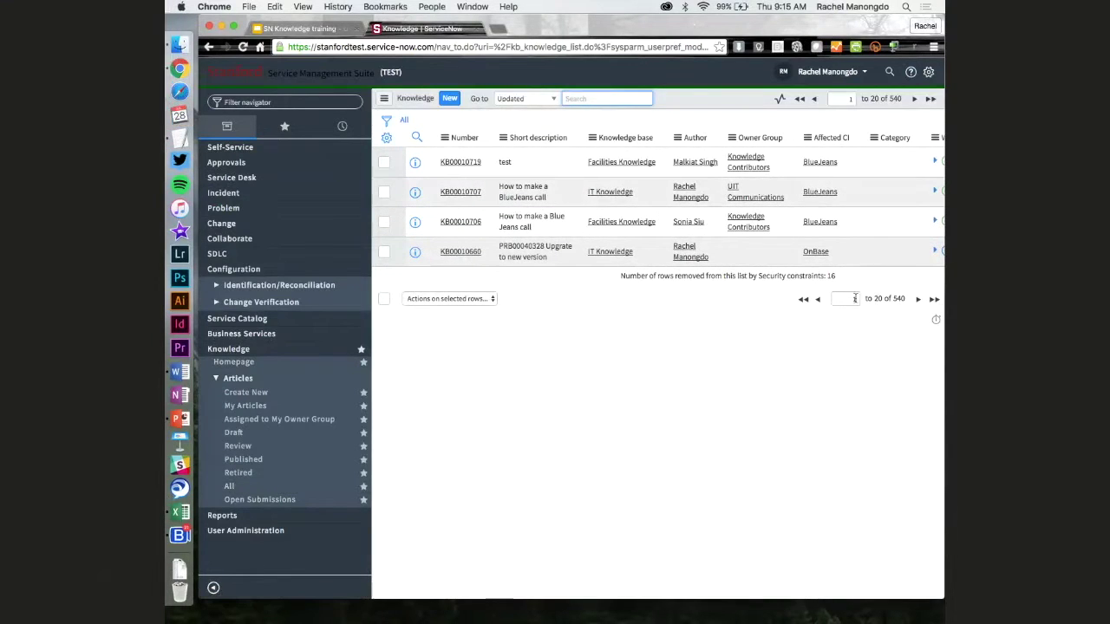
pyautogui.click(916, 300)
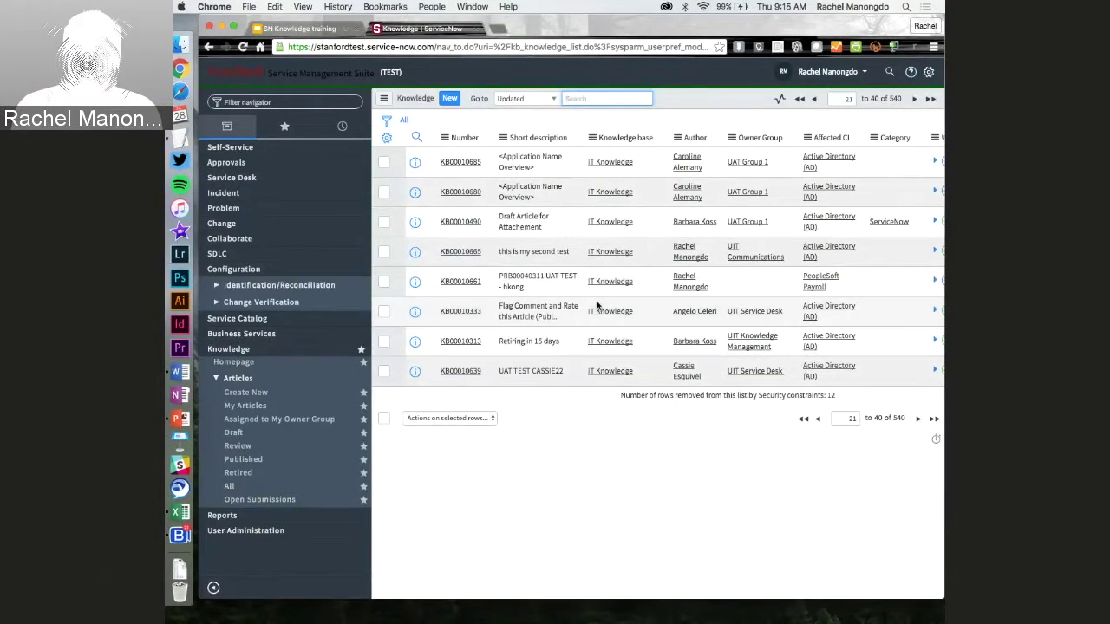
pyautogui.scroll(-2, 443, 182)
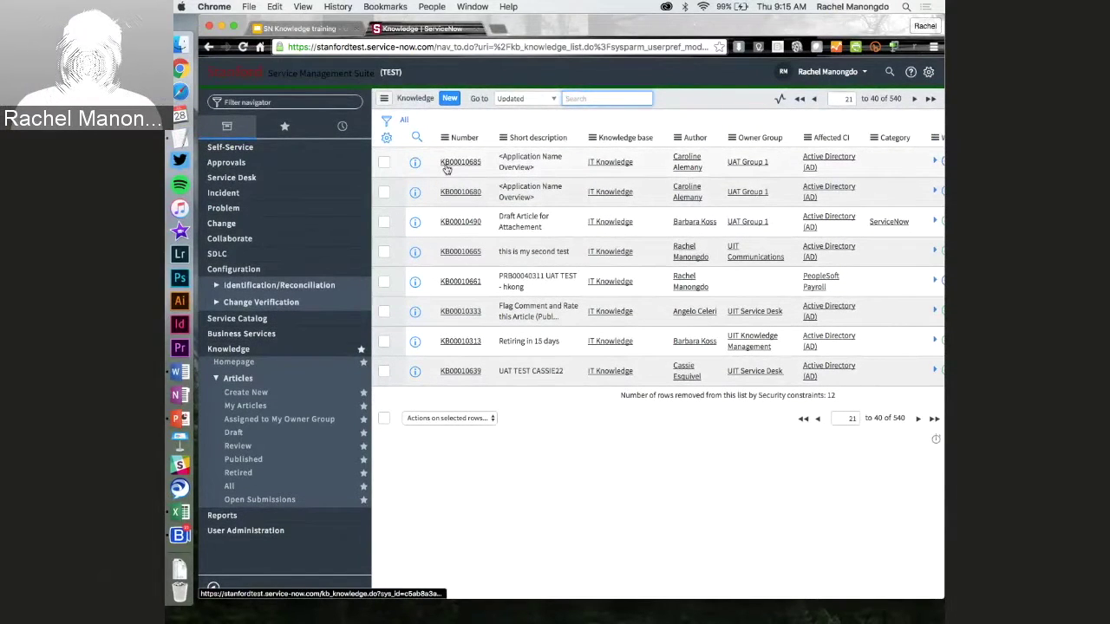
# Step: Add the View count column to the knowledge list, placed between Owner Group and Affected CI
pyautogui.click(387, 138)
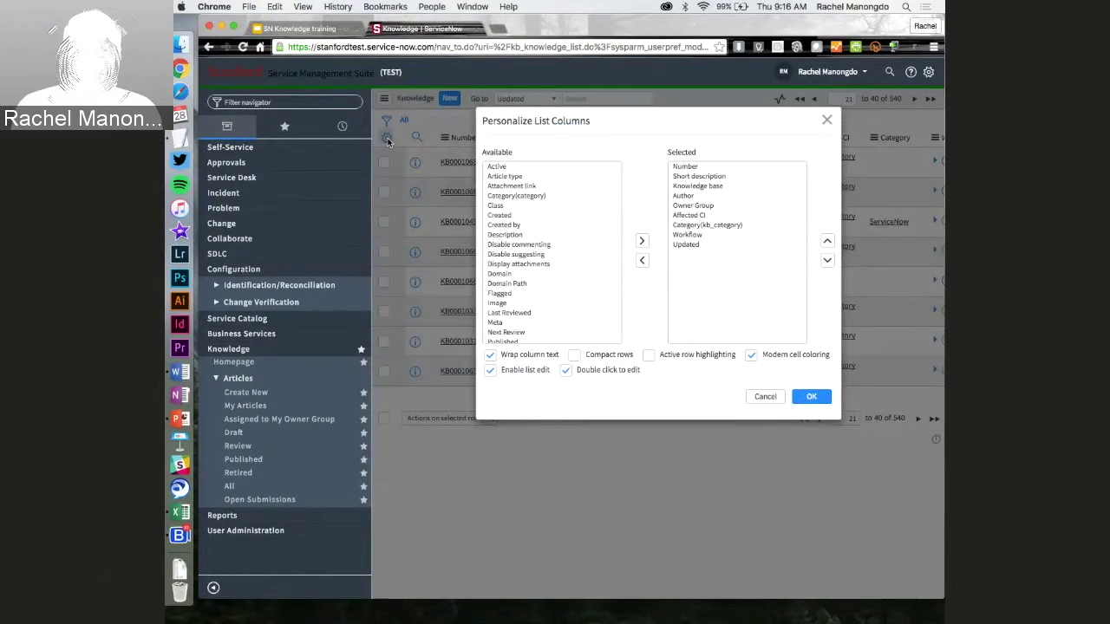
pyautogui.scroll(-5, 525, 314)
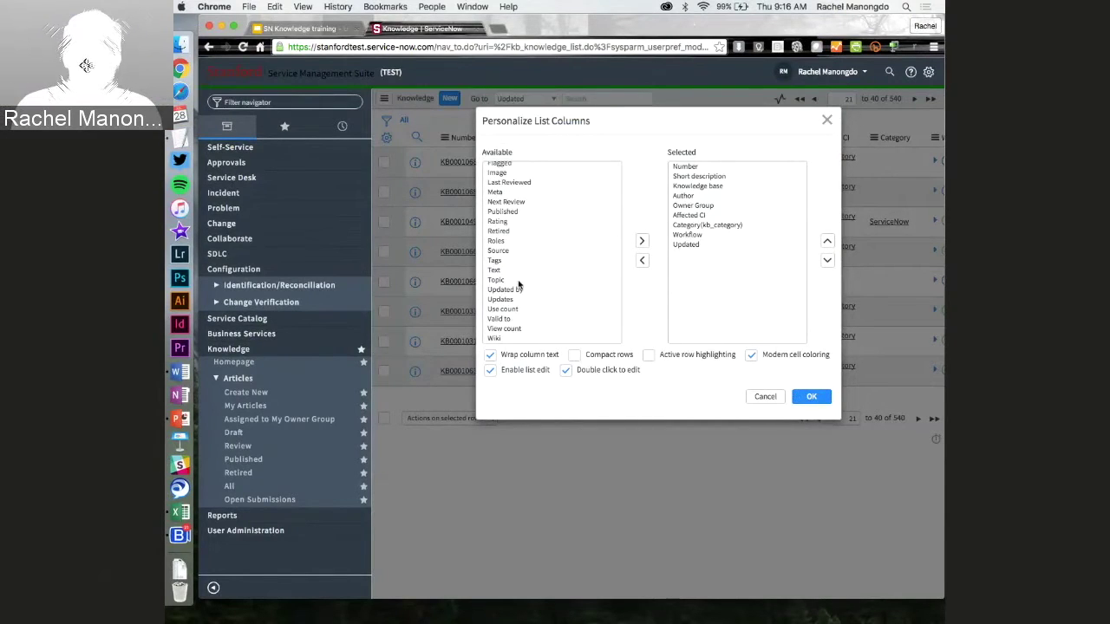
pyautogui.click(508, 333)
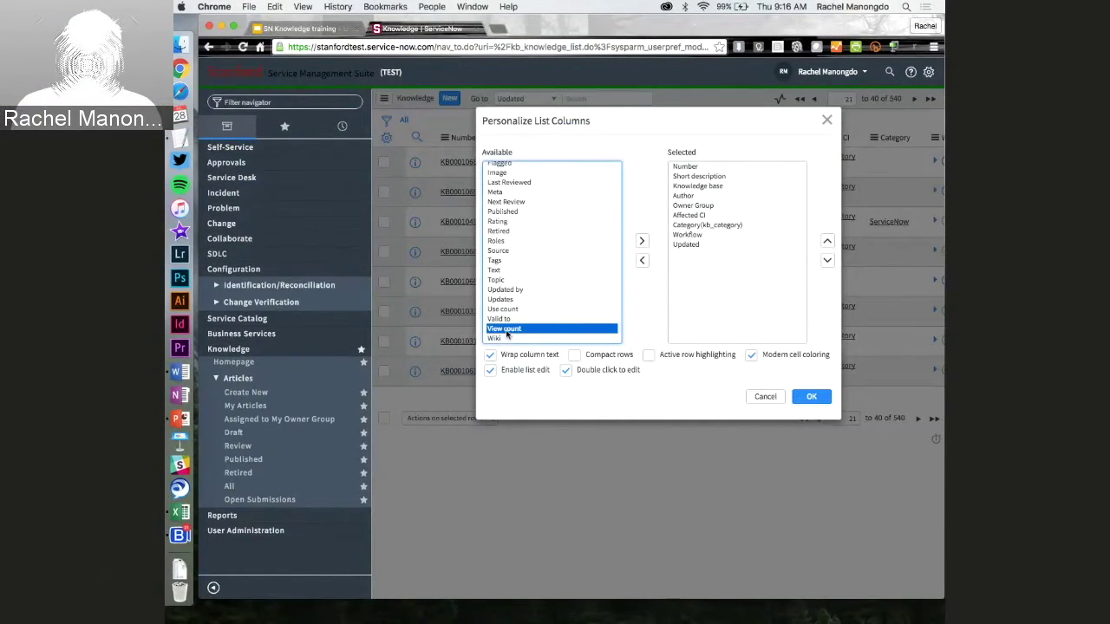
pyautogui.click(642, 242)
pyautogui.click(828, 242)
pyautogui.click(828, 242)
pyautogui.click(828, 242)
pyautogui.click(828, 242)
pyautogui.click(828, 242)
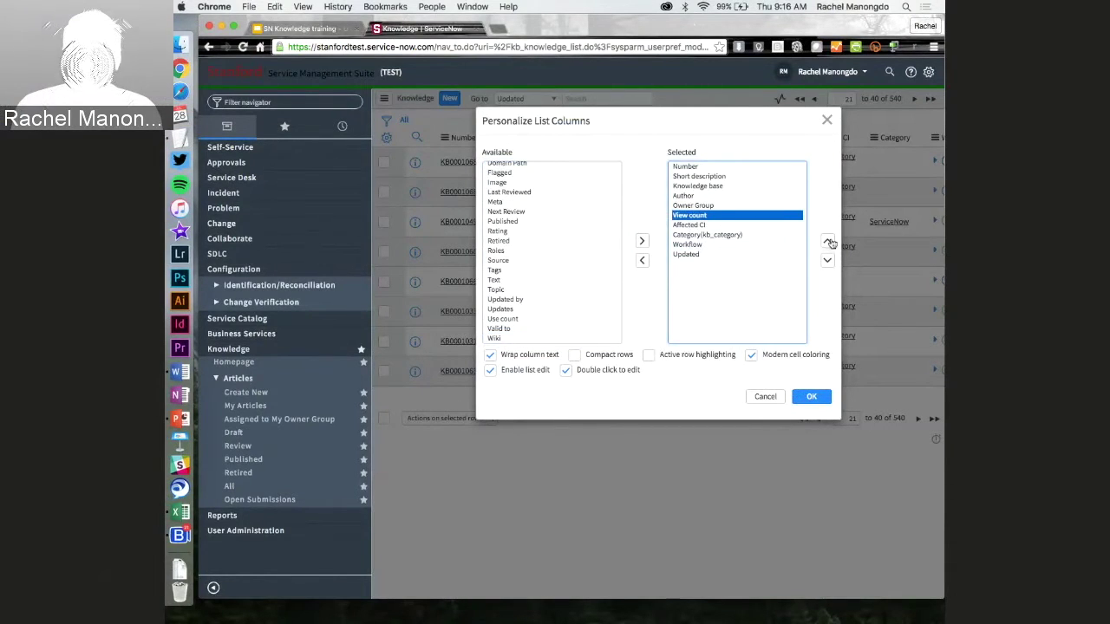
pyautogui.click(811, 397)
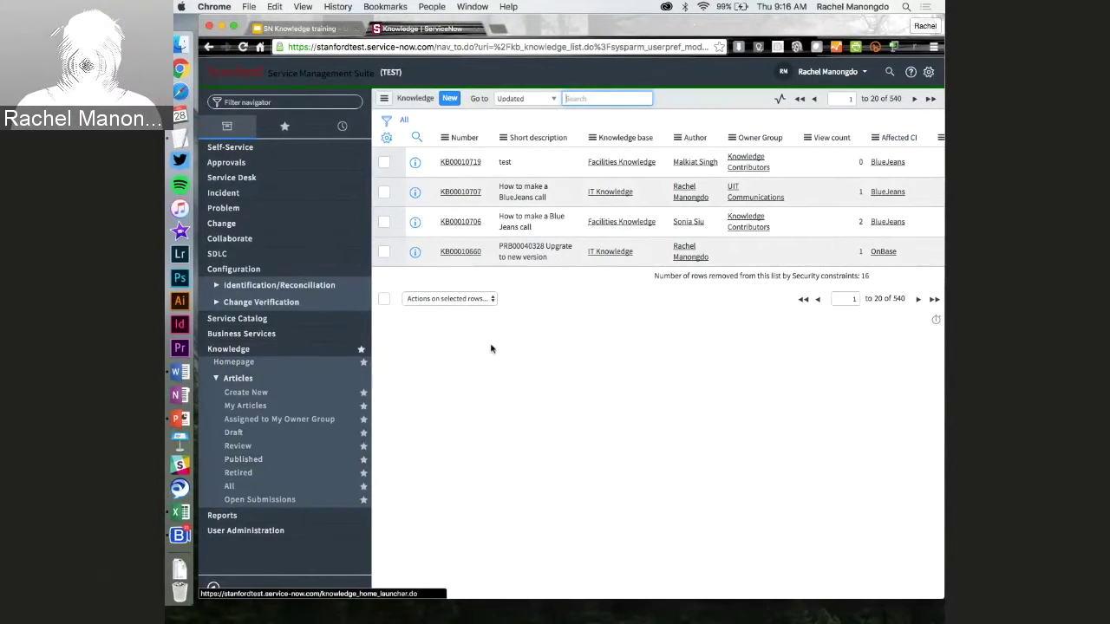
# Step: Reset the knowledge list to its column defaults and advance to the second page of articles
pyautogui.click(388, 139)
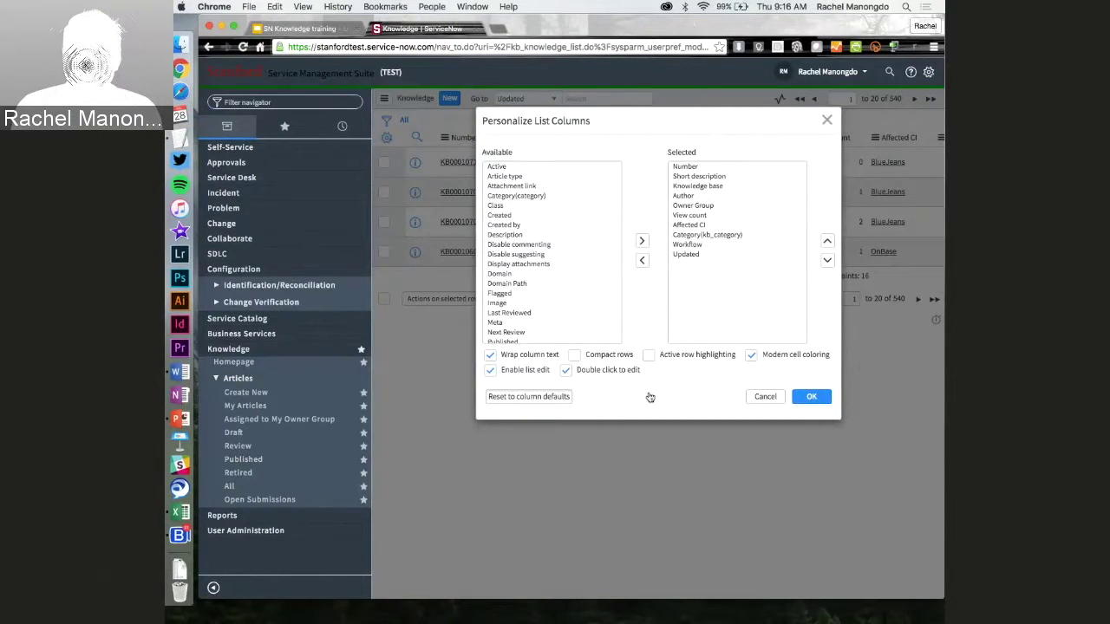
pyautogui.press('Return')
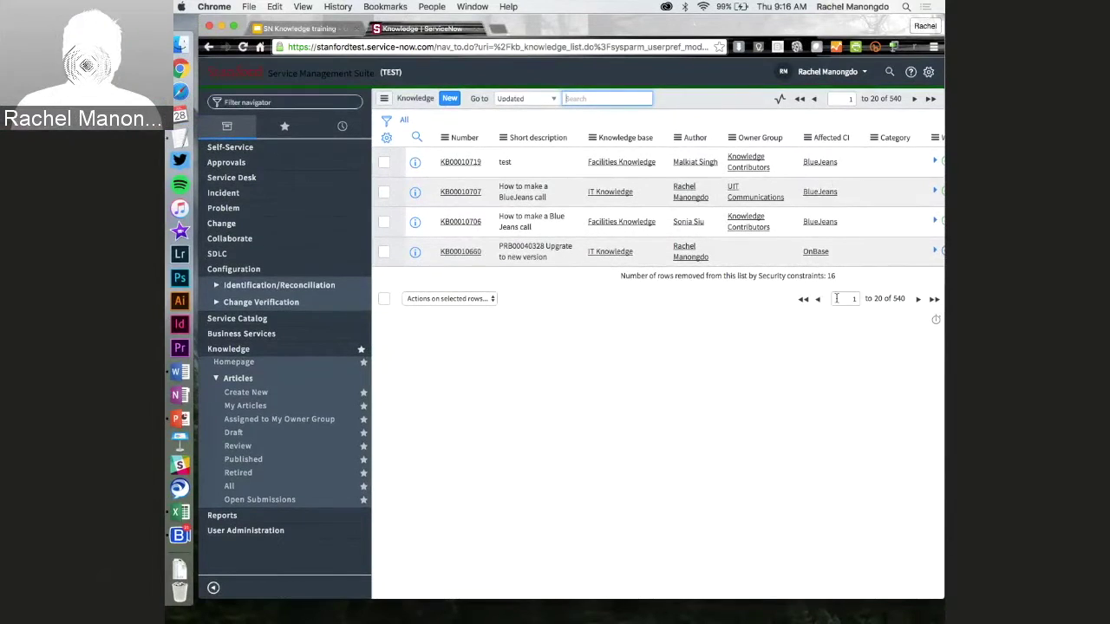
pyautogui.click(914, 99)
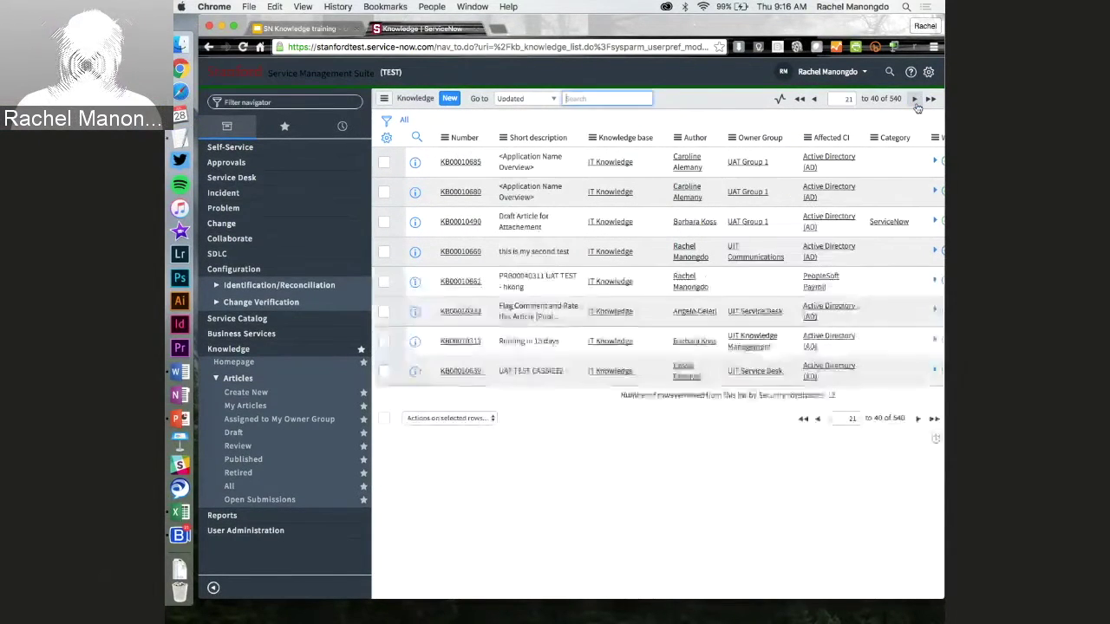
# Step: Advance to the third page of knowledge articles and review which fields the list's Go to search can use
pyautogui.click(914, 98)
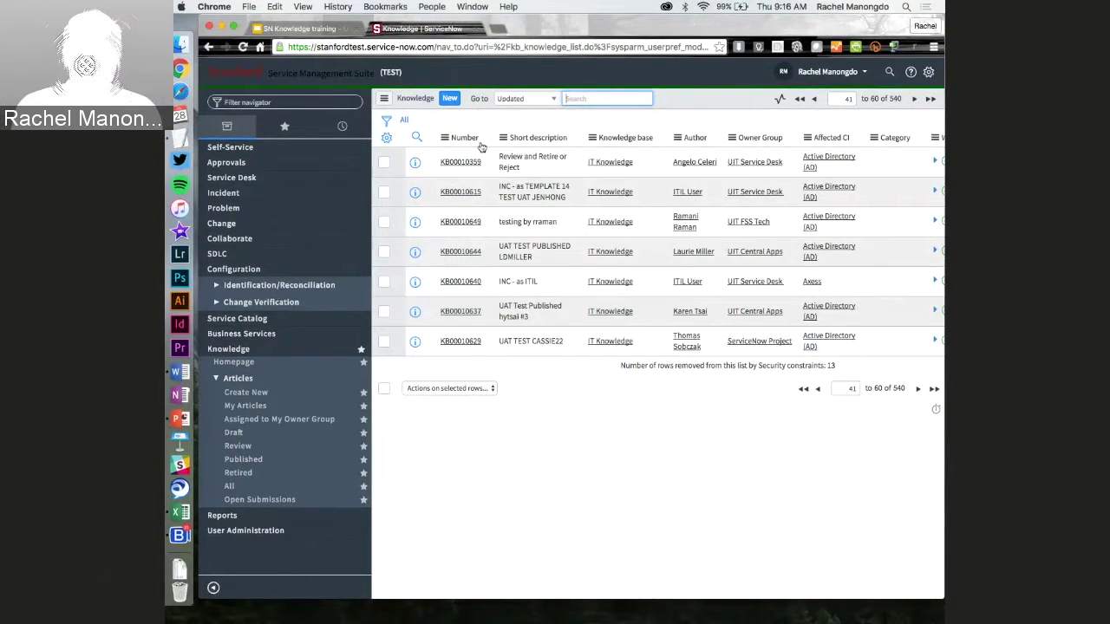
pyautogui.click(551, 98)
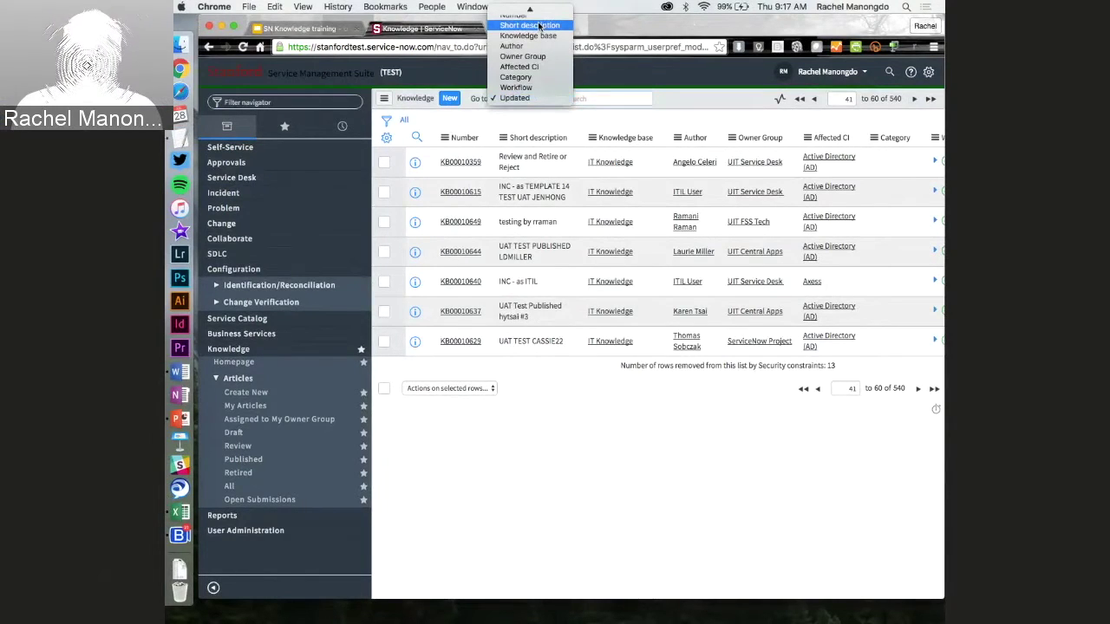
pyautogui.click(424, 145)
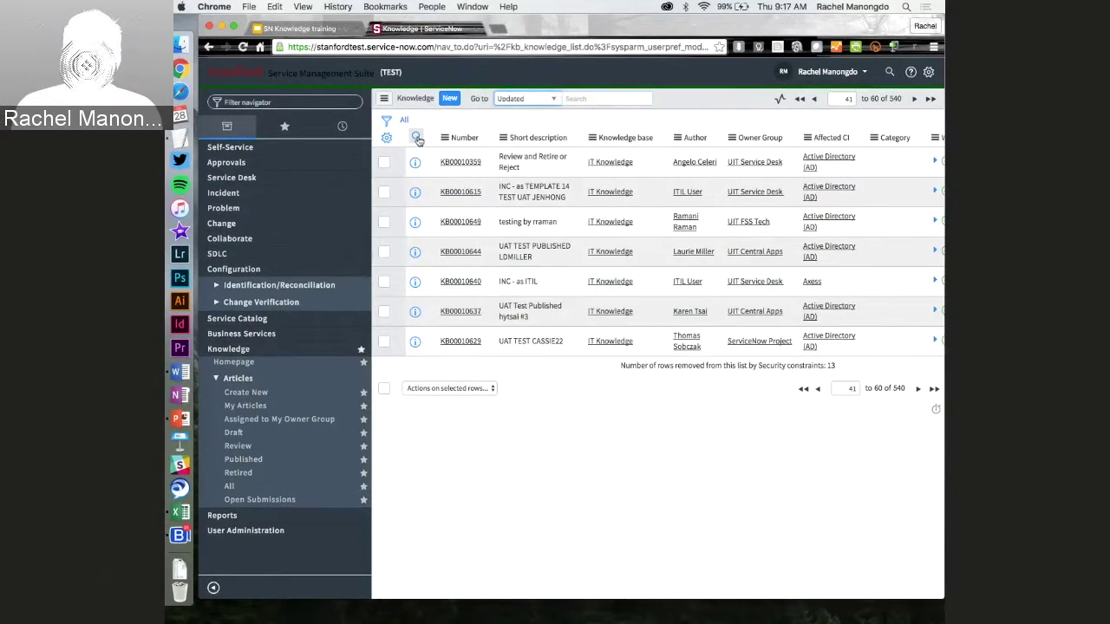
# Step: Show the column search fields in the knowledge list and try those for Short description, Knowledge base and Author
pyautogui.click(417, 138)
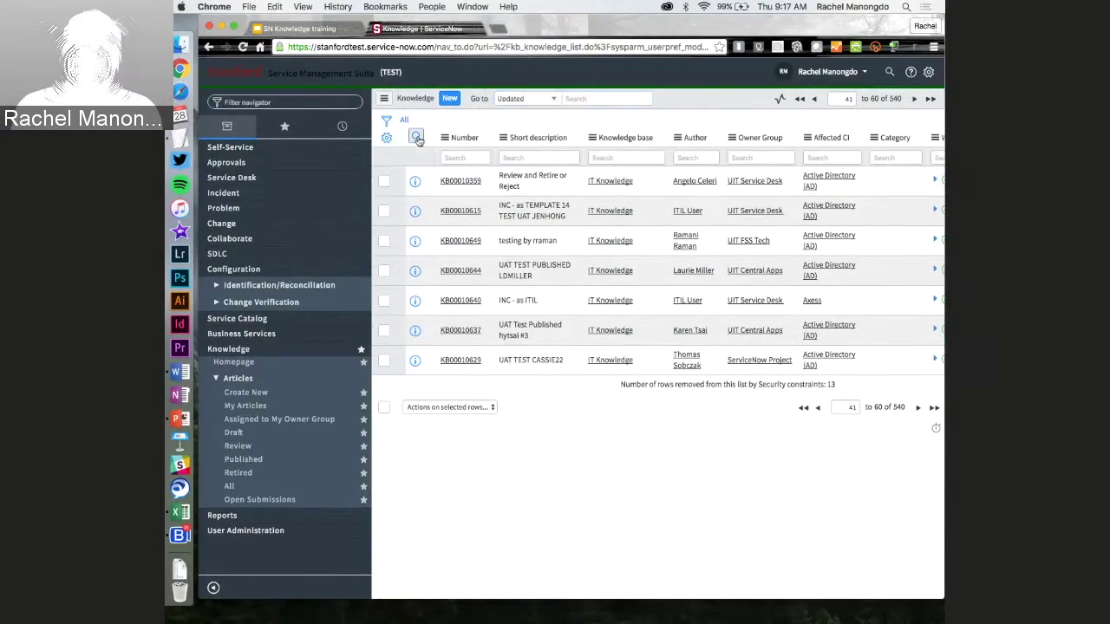
pyautogui.click(546, 157)
pyautogui.click(627, 157)
pyautogui.click(704, 157)
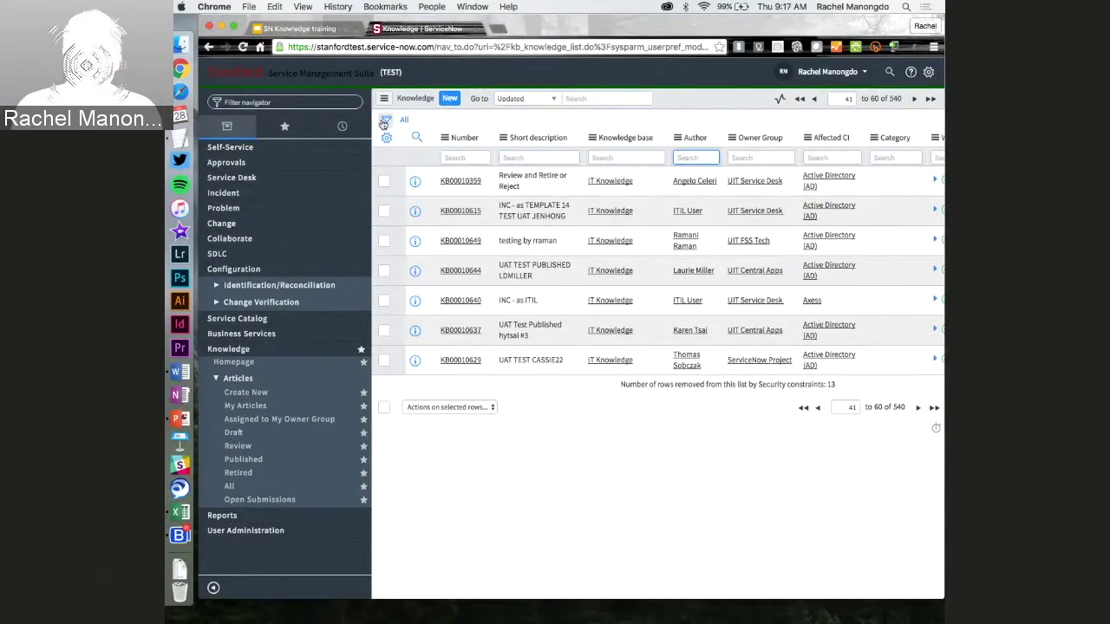
# Step: Start a filter on the knowledge list with the condition that Author is the signed-in user's full name
pyautogui.click(384, 122)
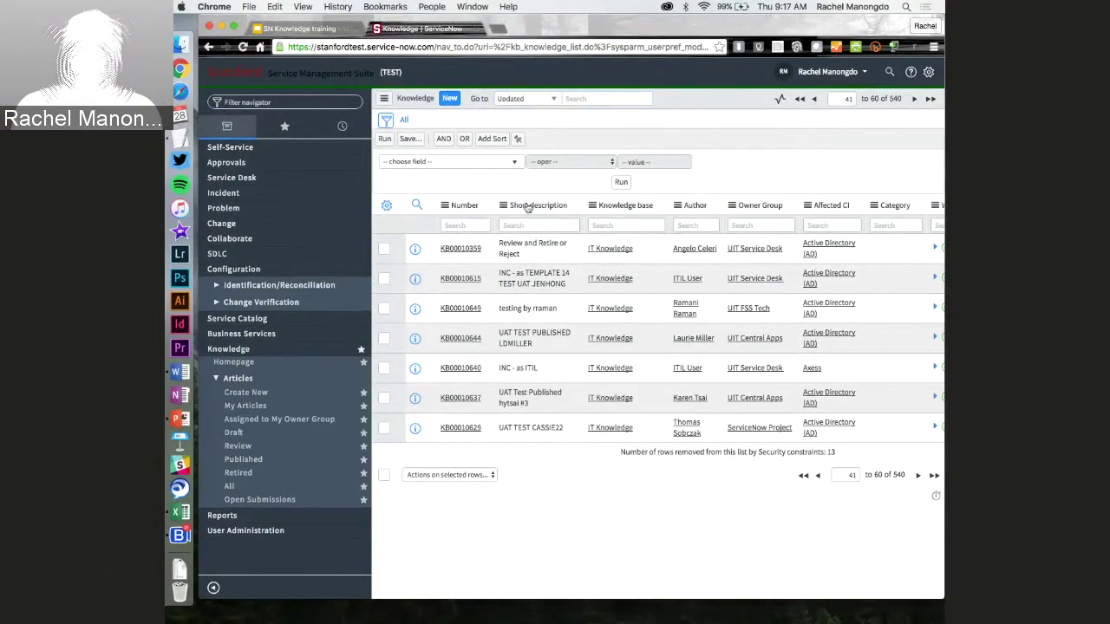
pyautogui.click(424, 163)
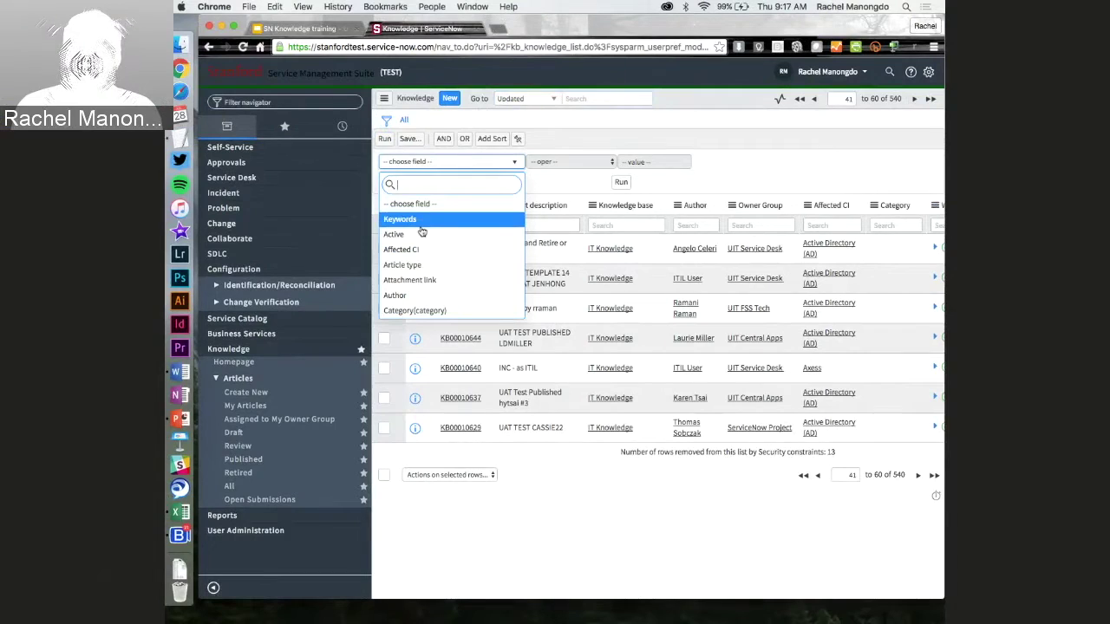
pyautogui.click(411, 269)
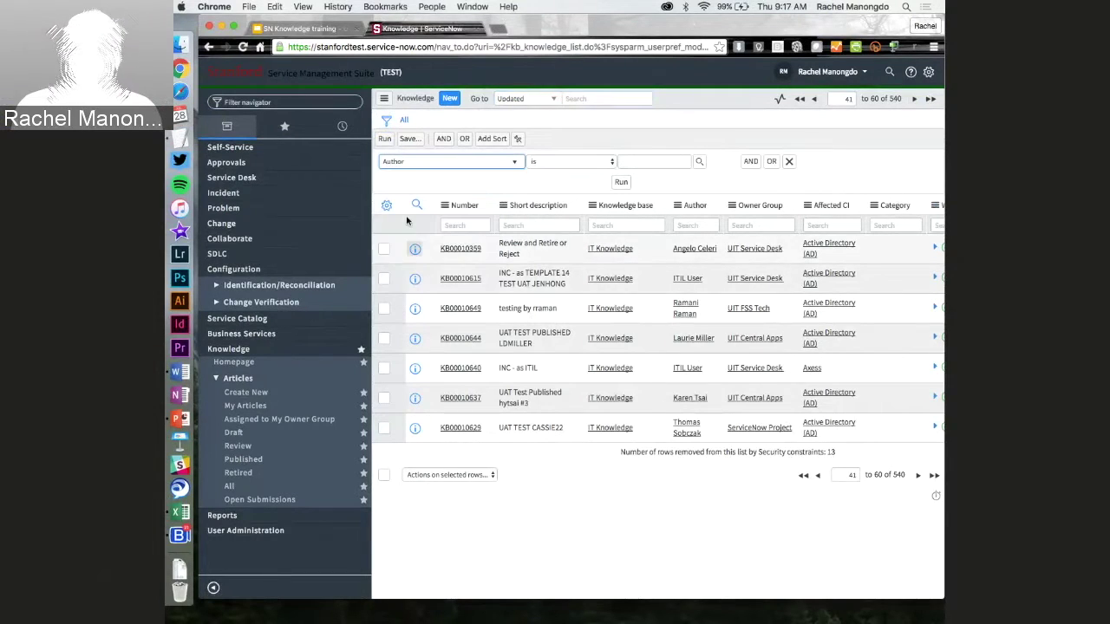
pyautogui.click(636, 163)
pyautogui.write('rachel manongdo')
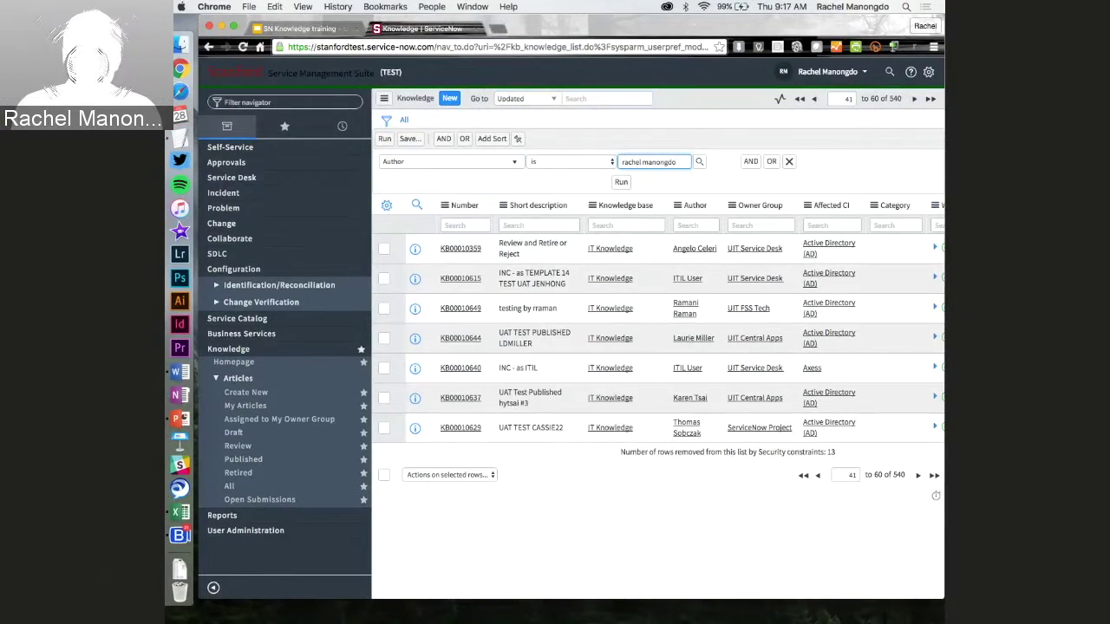
pyautogui.click(656, 183)
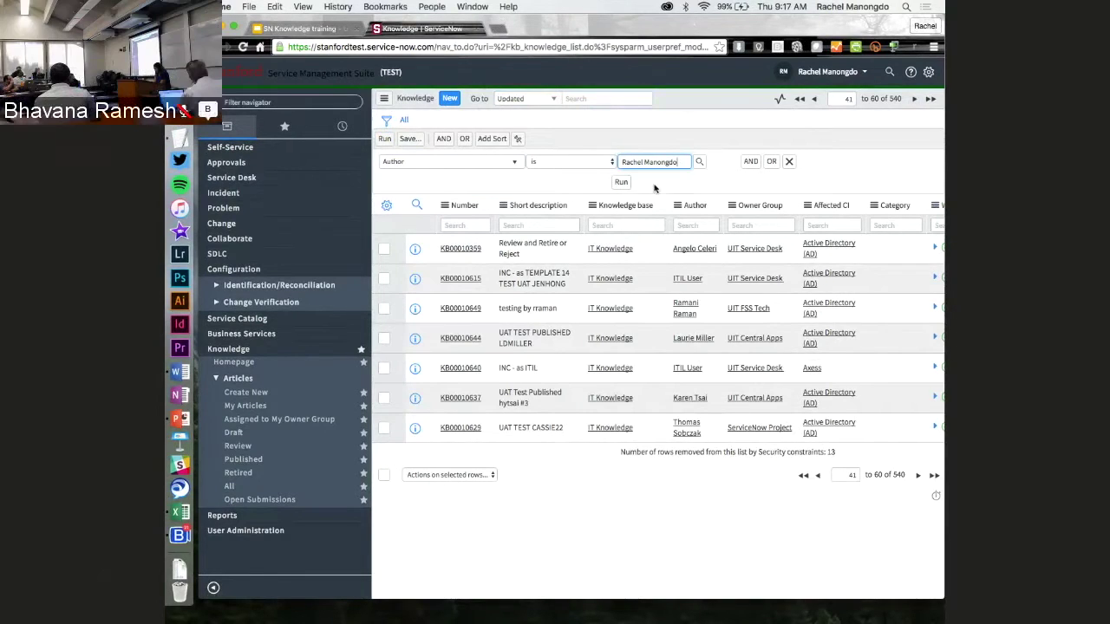
# Step: Add an AND condition to the filter requiring Created to be on This week
pyautogui.click(751, 162)
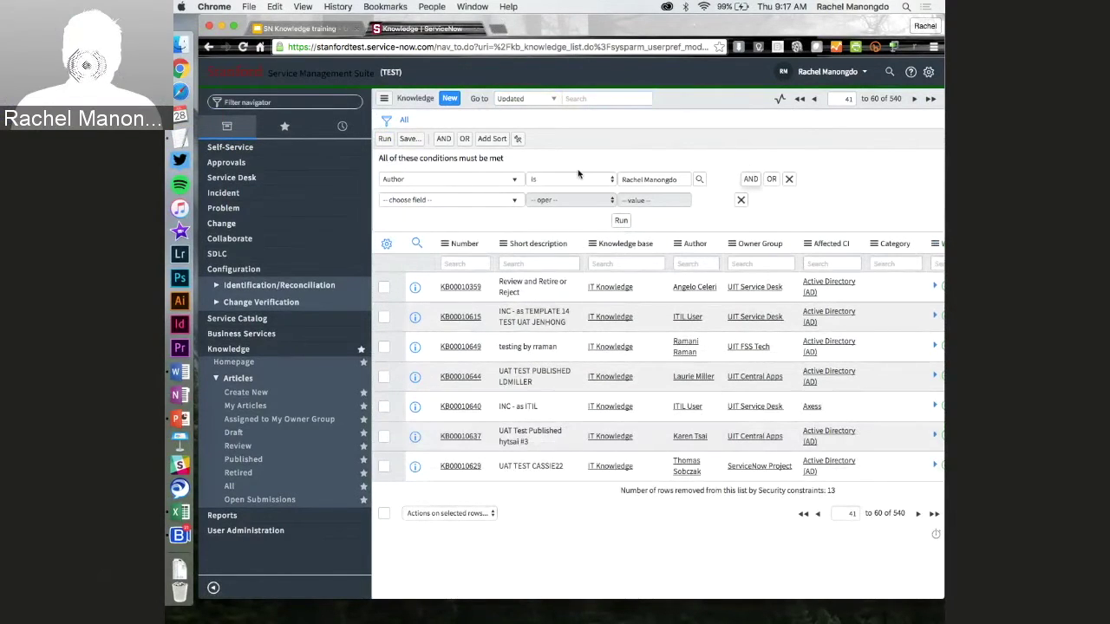
pyautogui.click(469, 201)
pyautogui.scroll(-3, 464, 321)
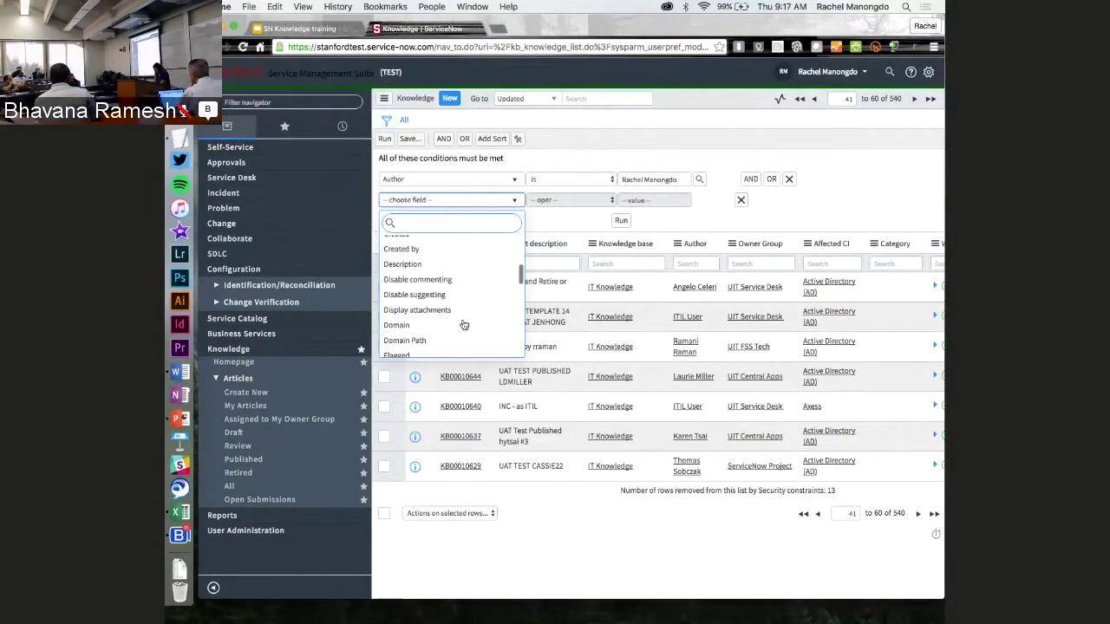
pyautogui.scroll(2, 464, 324)
pyautogui.click(438, 305)
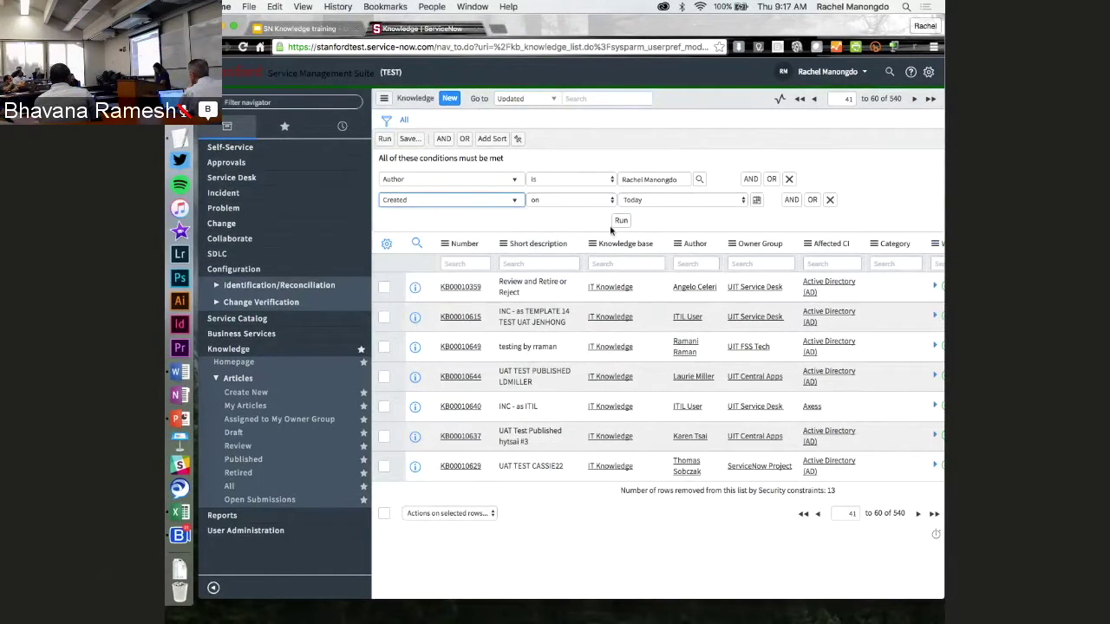
pyautogui.click(648, 201)
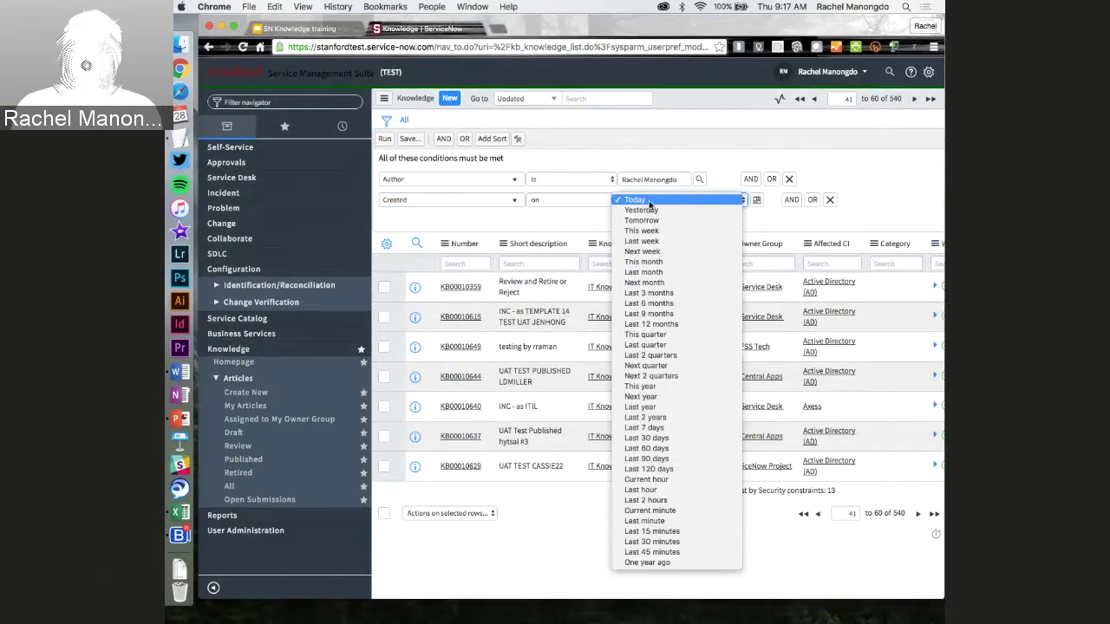
pyautogui.click(648, 231)
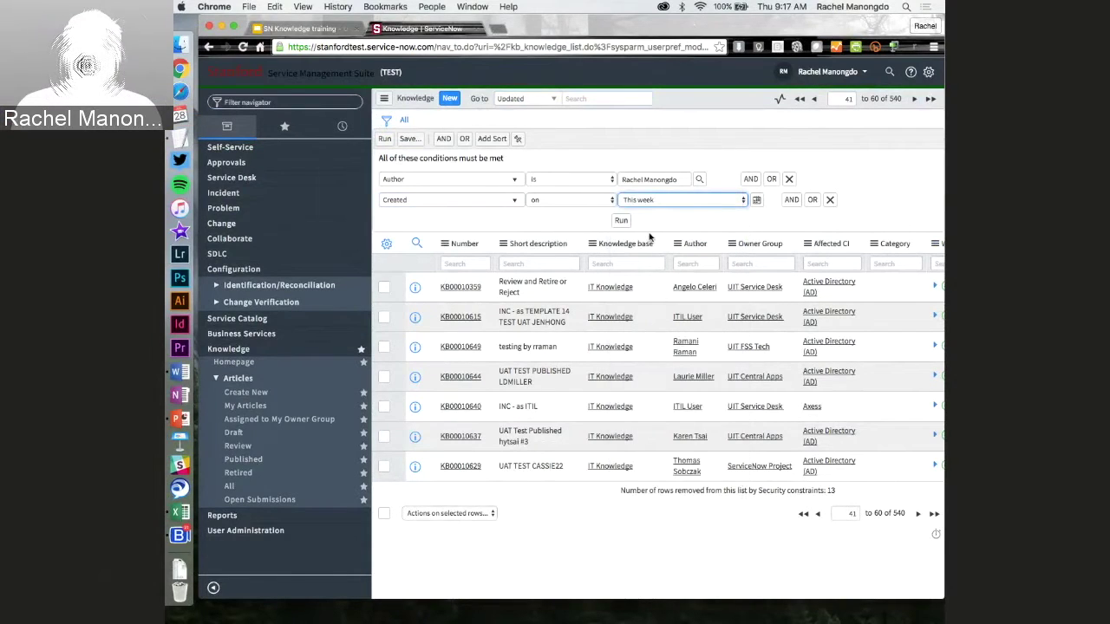
# Step: Add a third AND condition requiring View count to be greater than 1, and run the filter
pyautogui.click(791, 200)
pyautogui.click(515, 222)
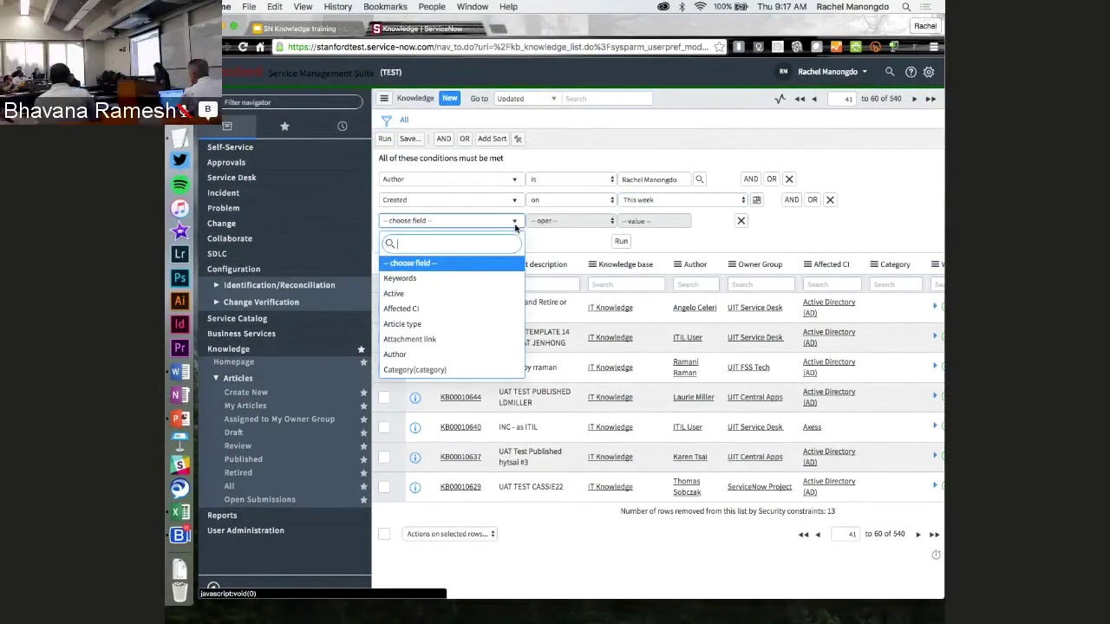
pyautogui.scroll(-3, 484, 311)
pyautogui.scroll(-10, 484, 311)
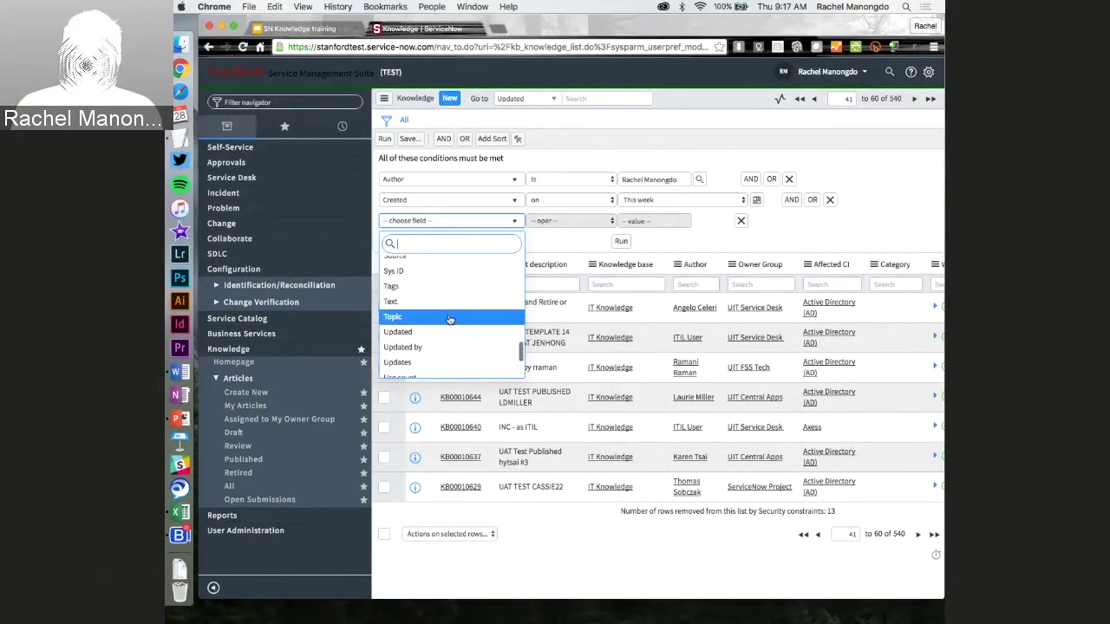
pyautogui.scroll(-4, 442, 316)
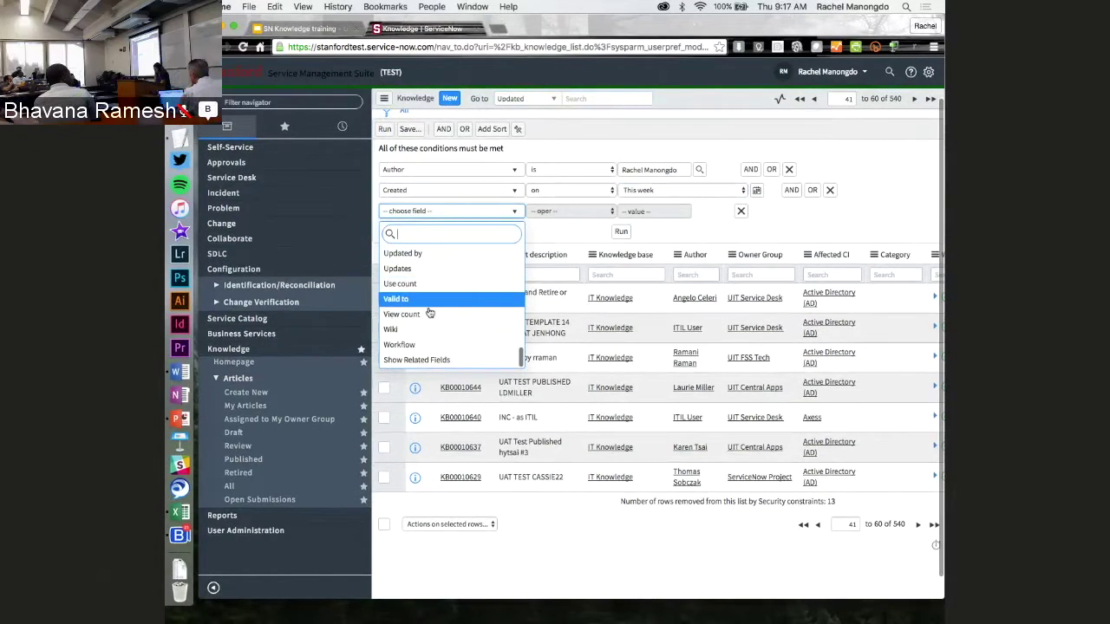
pyautogui.click(429, 314)
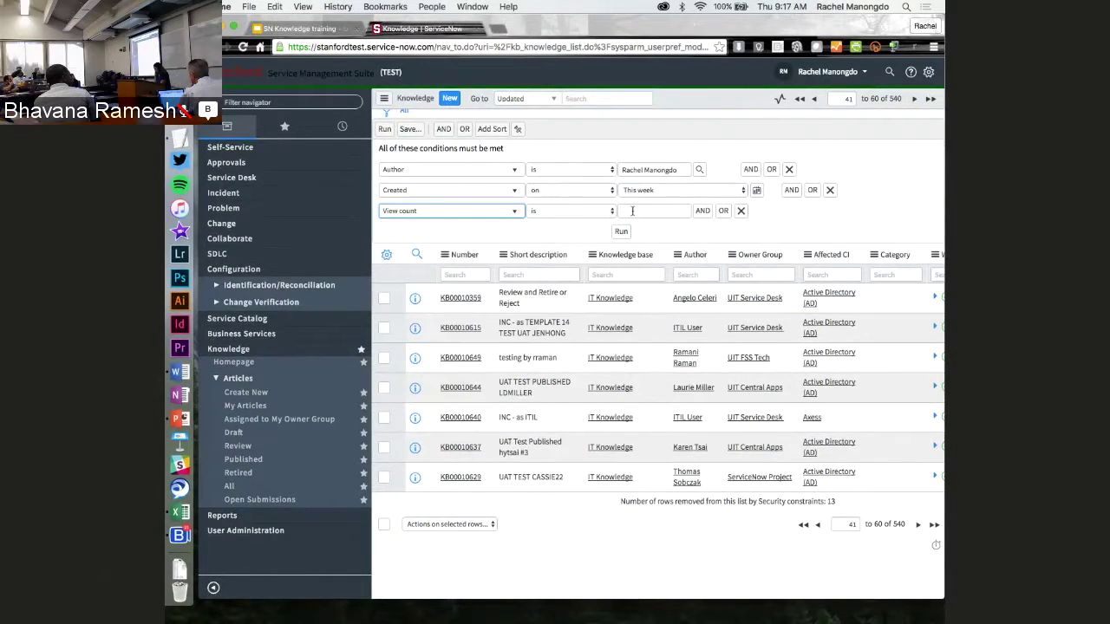
pyautogui.click(568, 211)
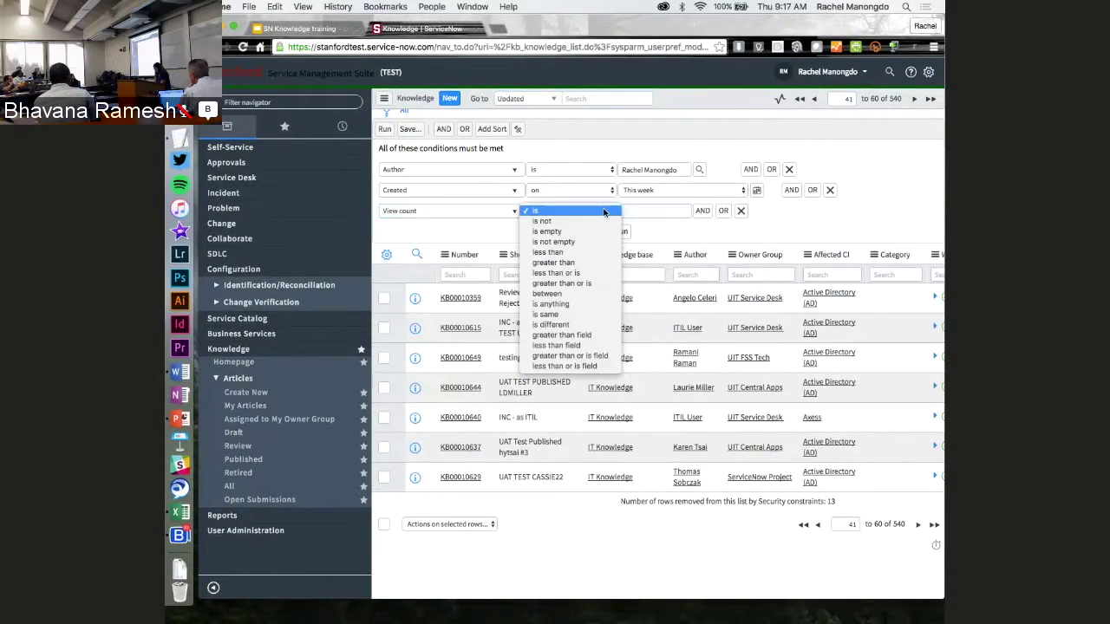
pyautogui.click(565, 262)
pyautogui.click(642, 212)
pyautogui.write('1')
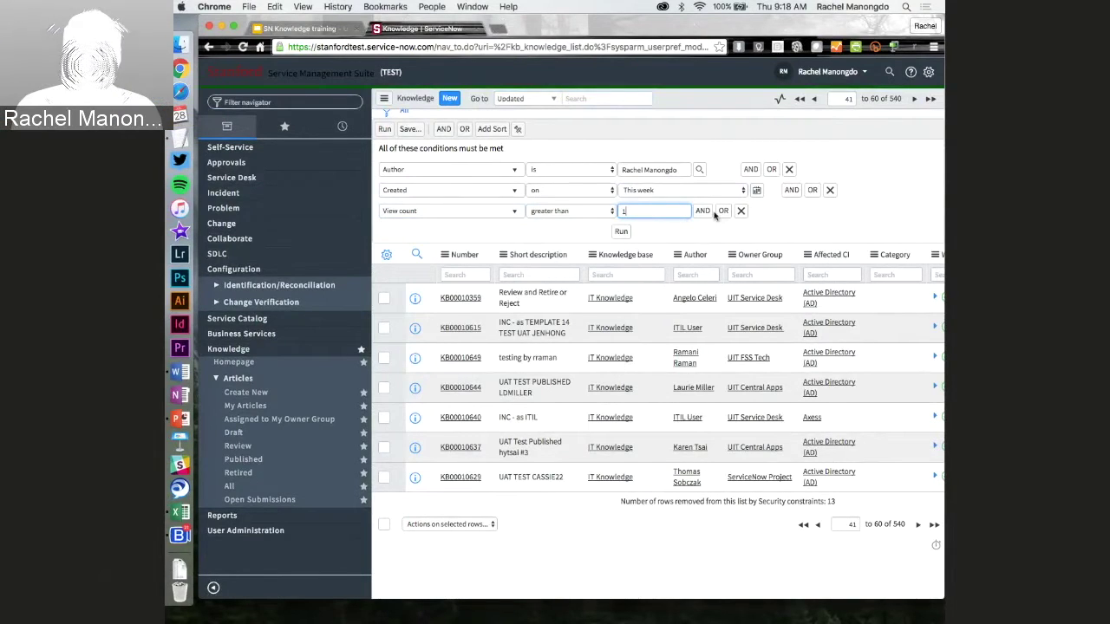
pyautogui.click(625, 234)
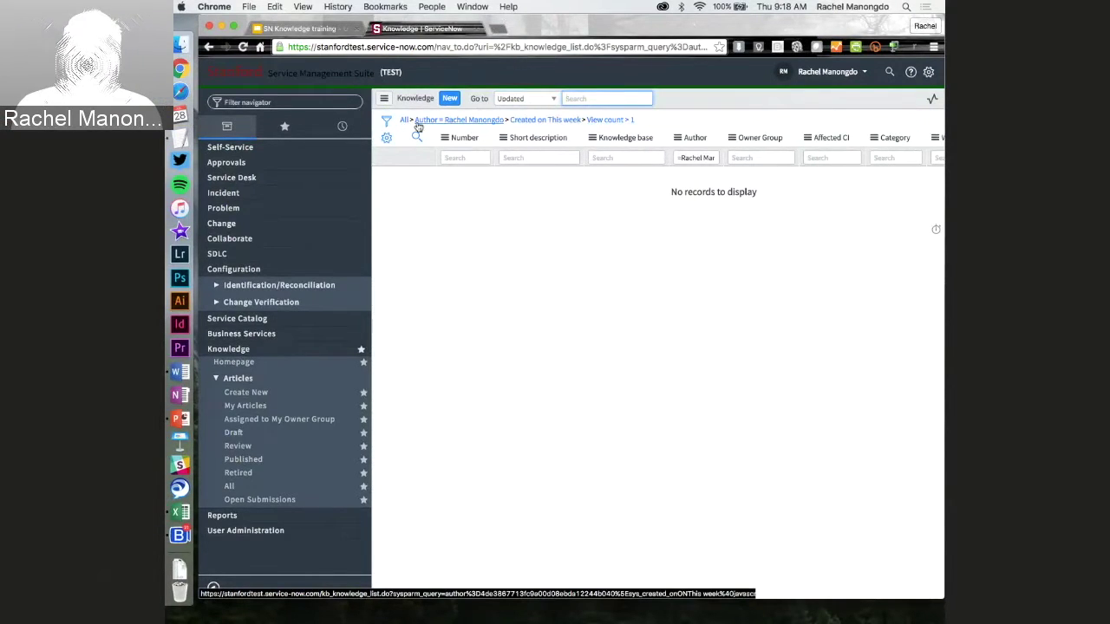
# Step: Remove the View count condition and save the remaining filter as "My articles this week", visible to Me
pyautogui.click(585, 121)
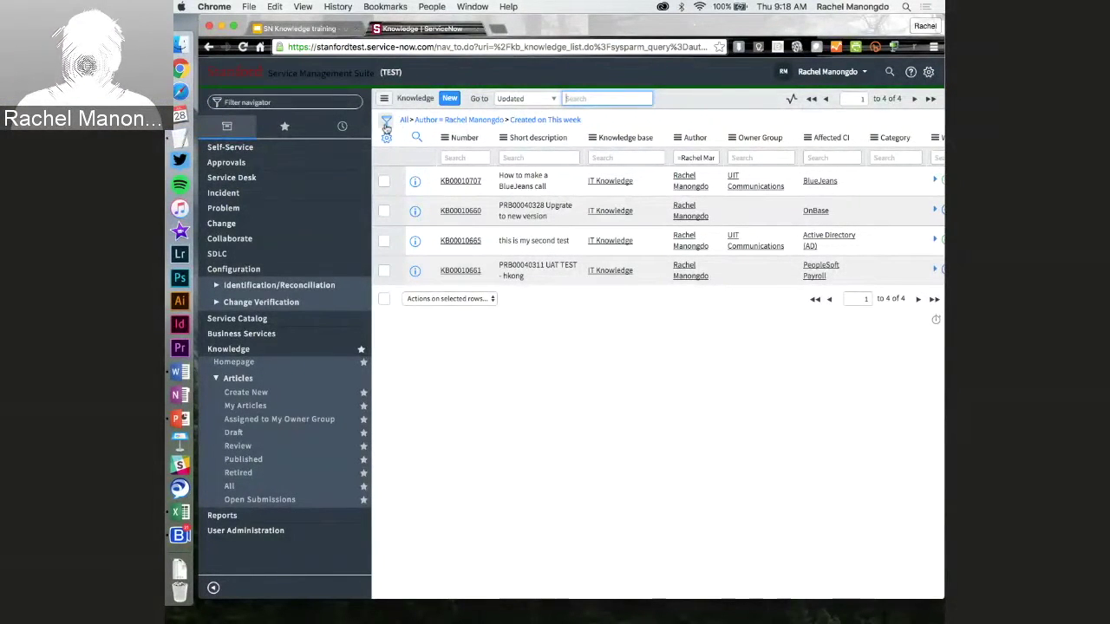
pyautogui.click(386, 121)
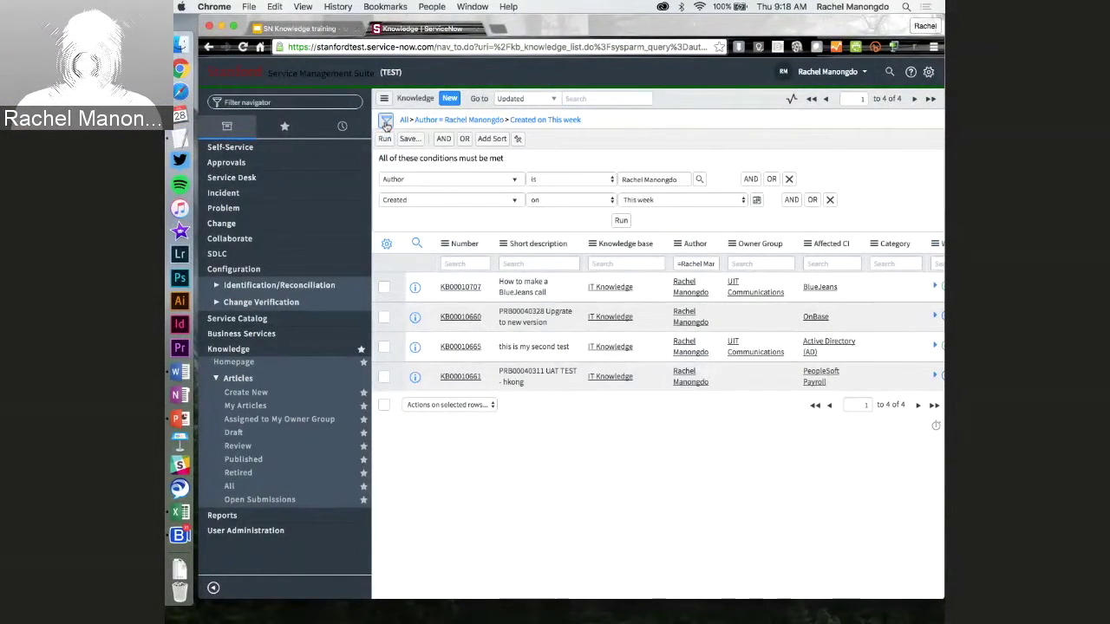
pyautogui.click(410, 142)
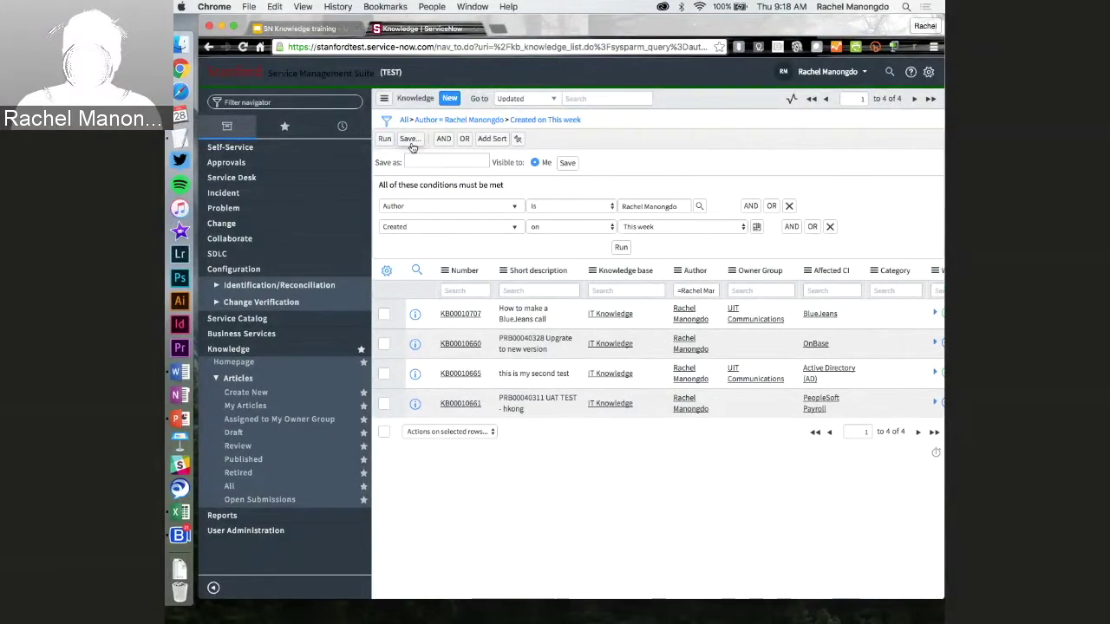
pyautogui.click(437, 161)
pyautogui.write('My articles this week')
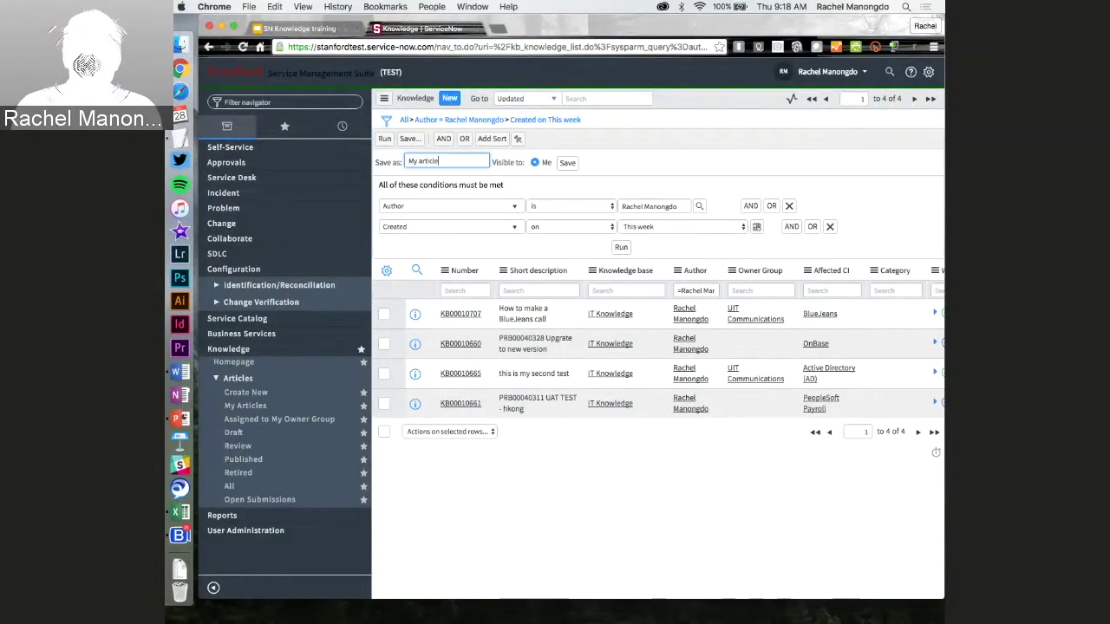
pyautogui.click(568, 164)
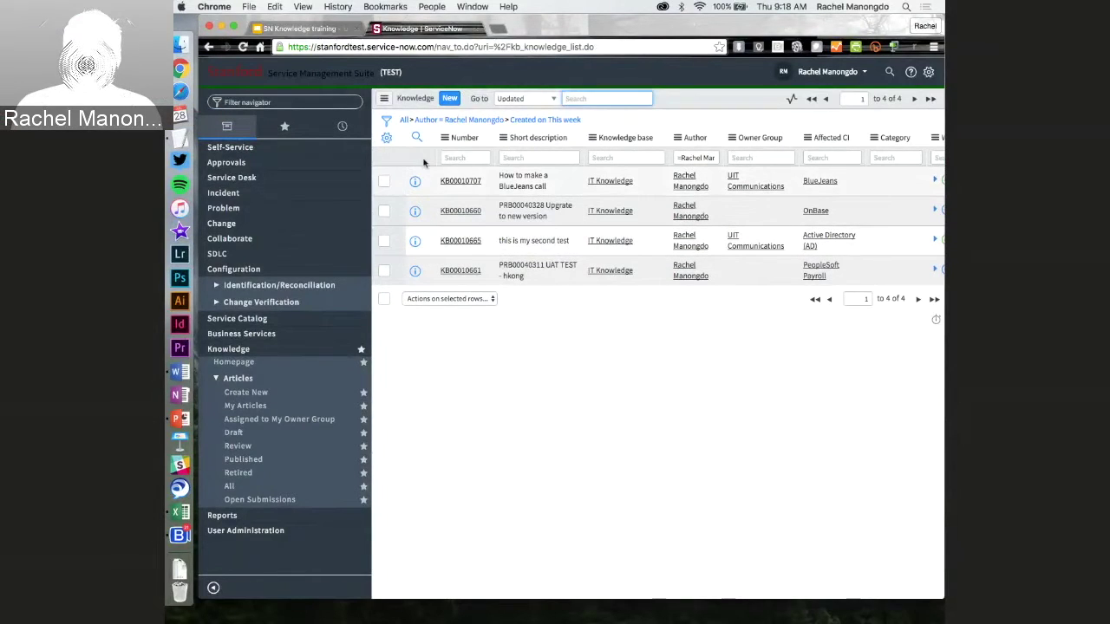
# Step: Apply the saved personal filter "My articles this week" to the knowledge list
pyautogui.click(384, 98)
pyautogui.moveTo(406, 128)
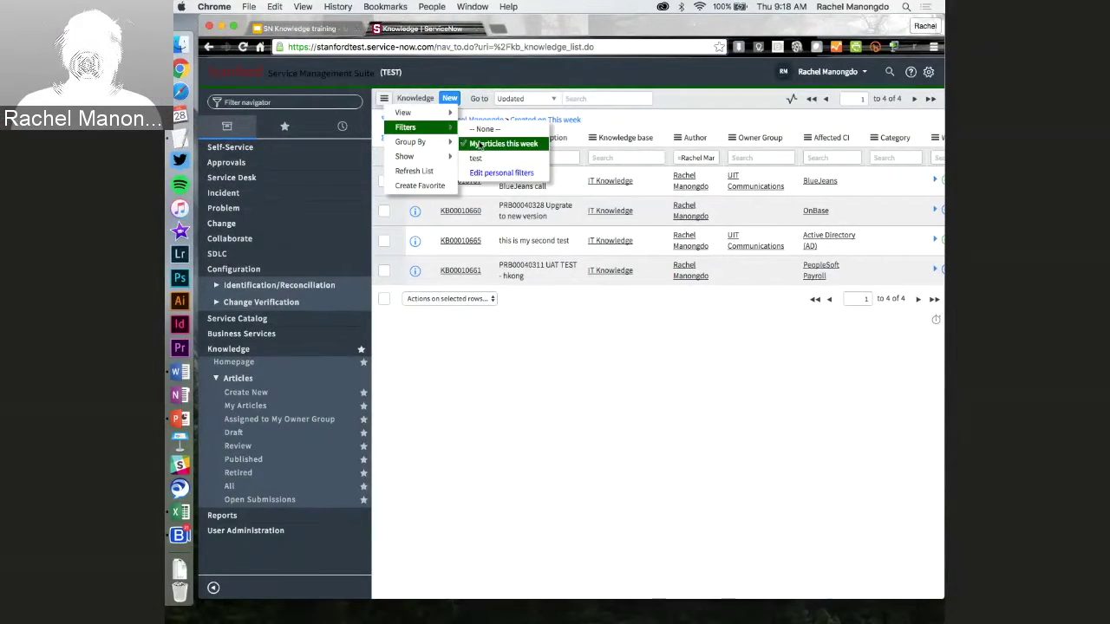
pyautogui.click(479, 146)
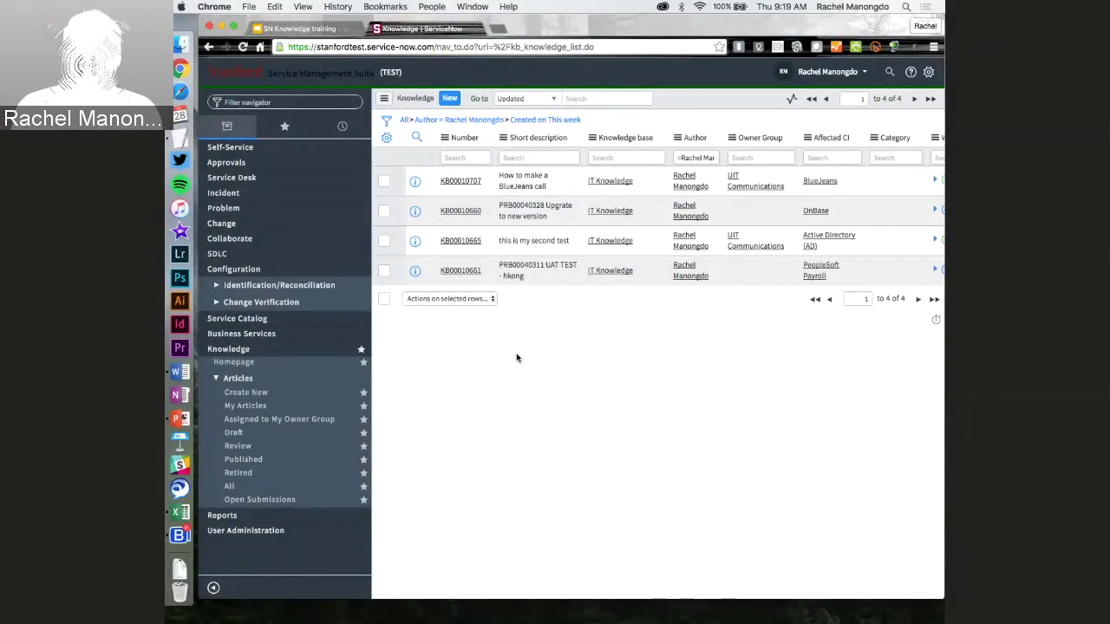
# Step: Add the list filtered by author and Created on This week to the favorites, and open it from there
pyautogui.click(299, 132)
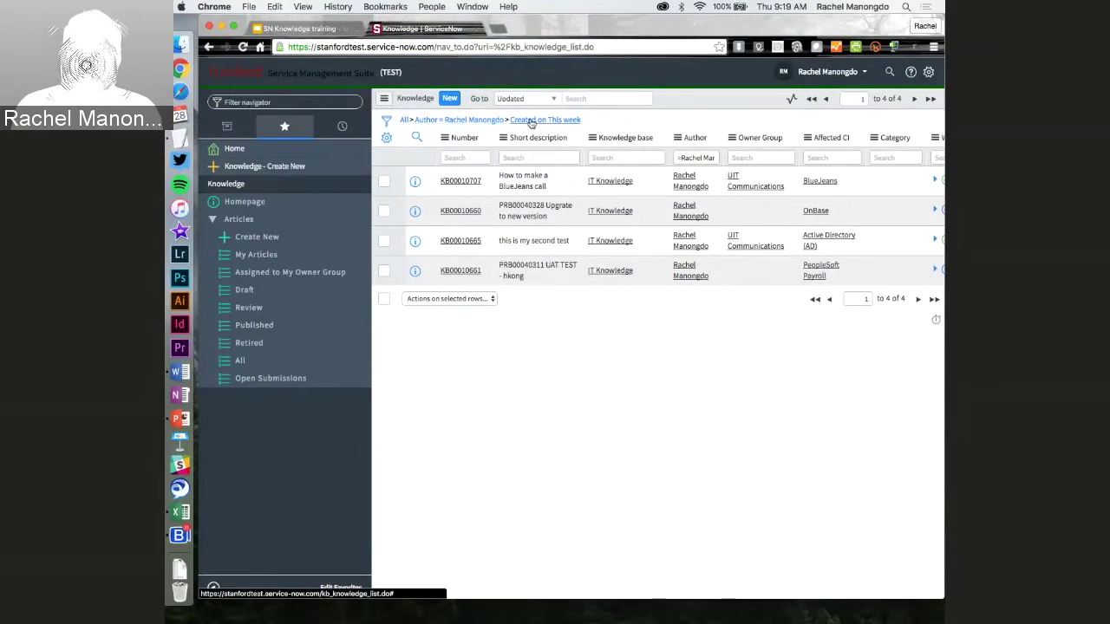
pyautogui.moveTo(544, 124); pyautogui.dragTo(292, 458)
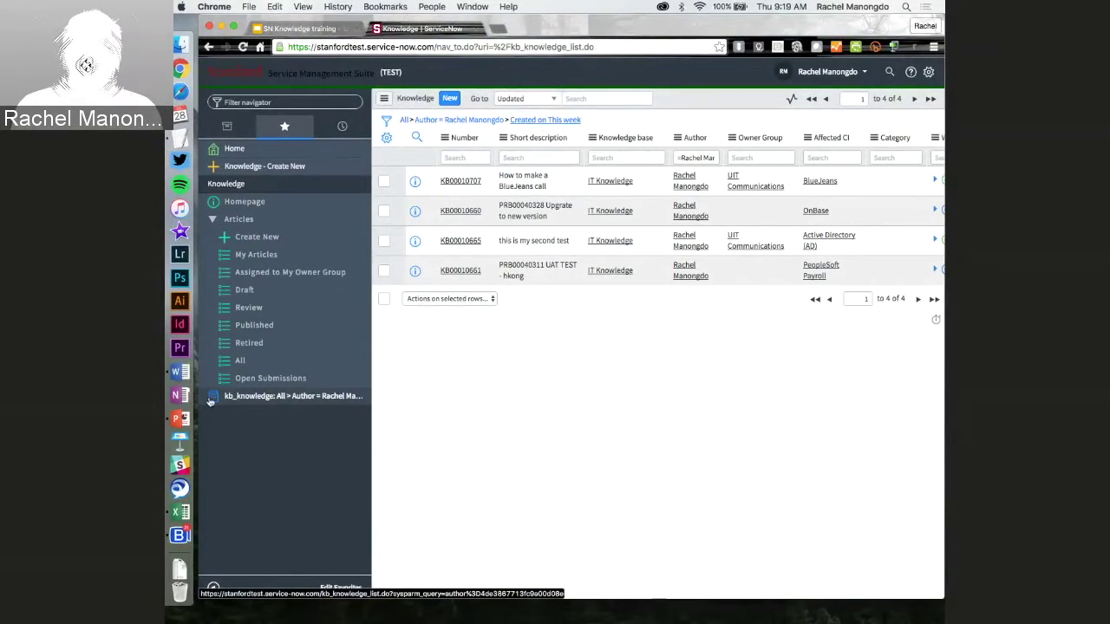
pyautogui.click(250, 406)
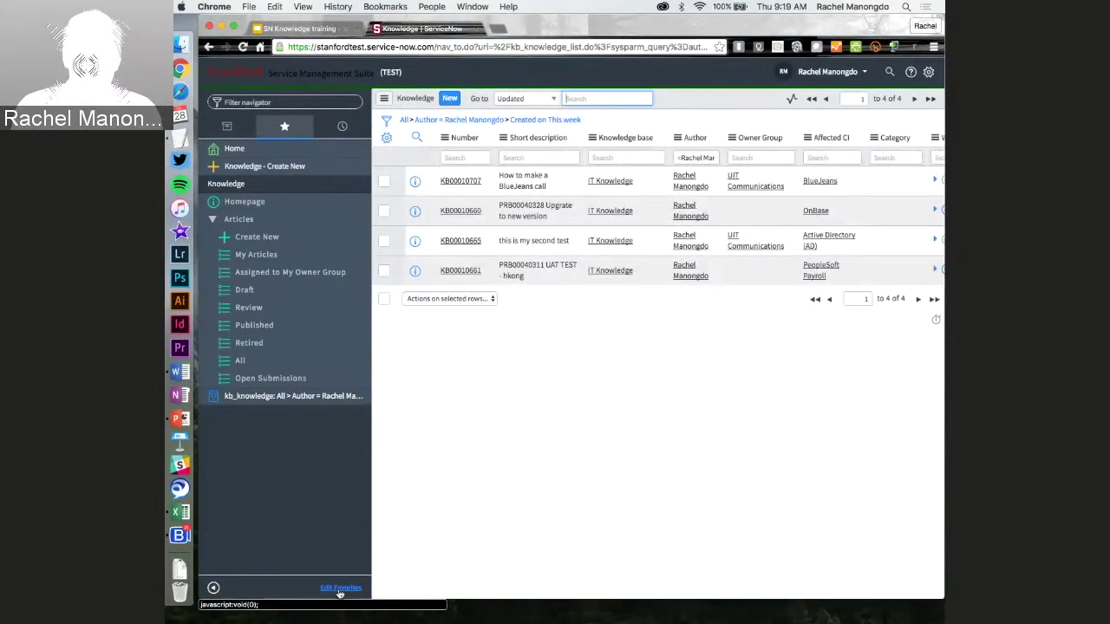
# Step: Rename the knowledge list favorite to "My articles this week" and give it the lighter orange color and the tabbed folder icon
pyautogui.click(340, 589)
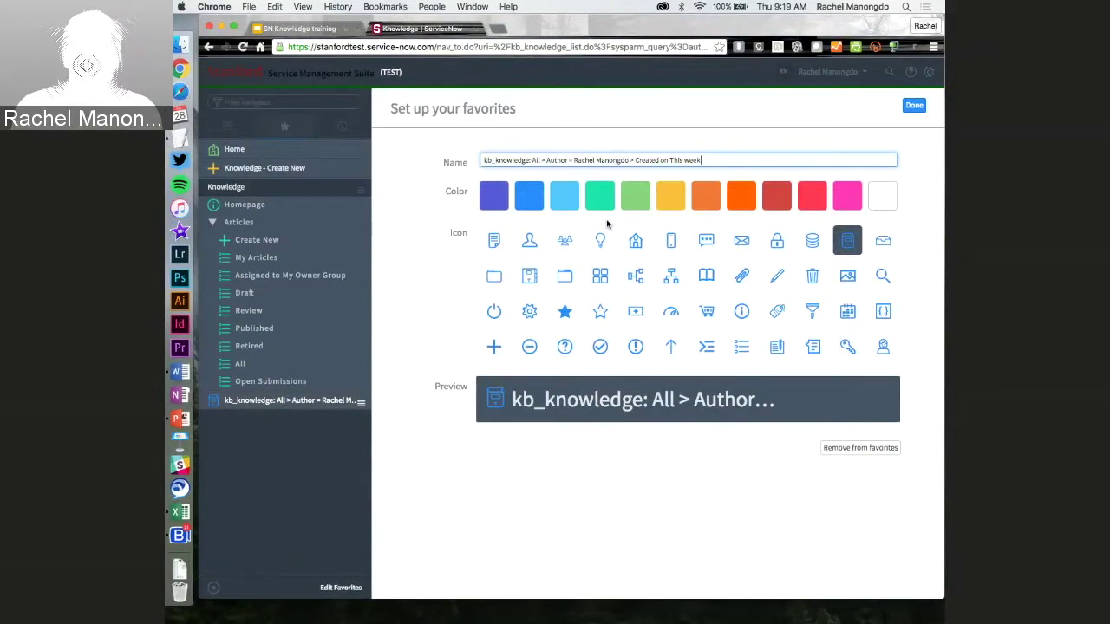
pyautogui.tripleClick(707, 162)
pyautogui.write('My articles this week')
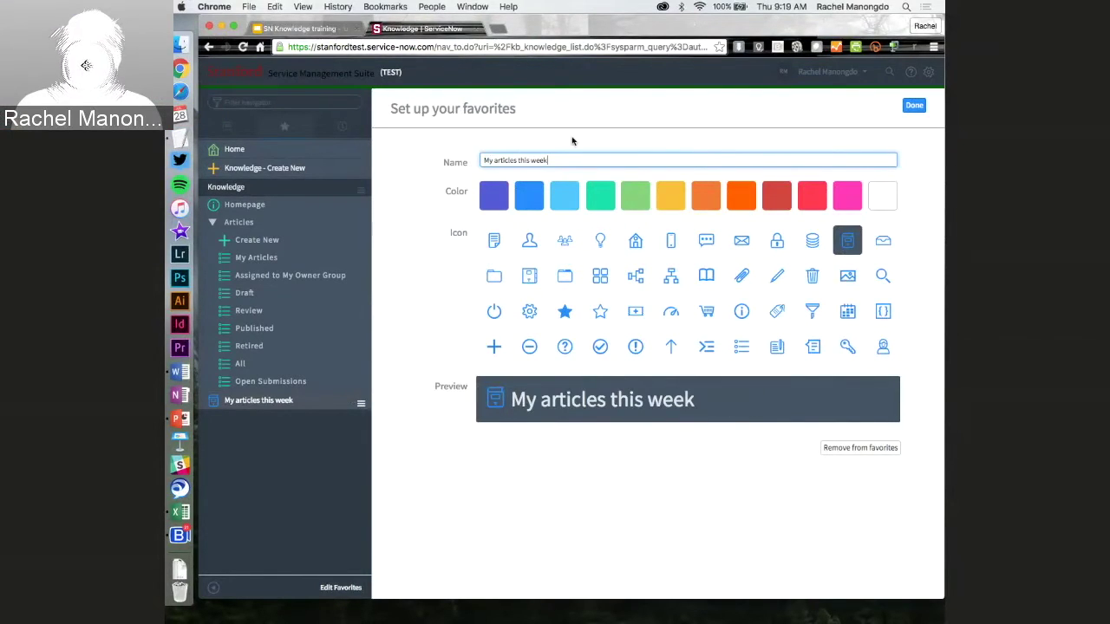
pyautogui.click(706, 208)
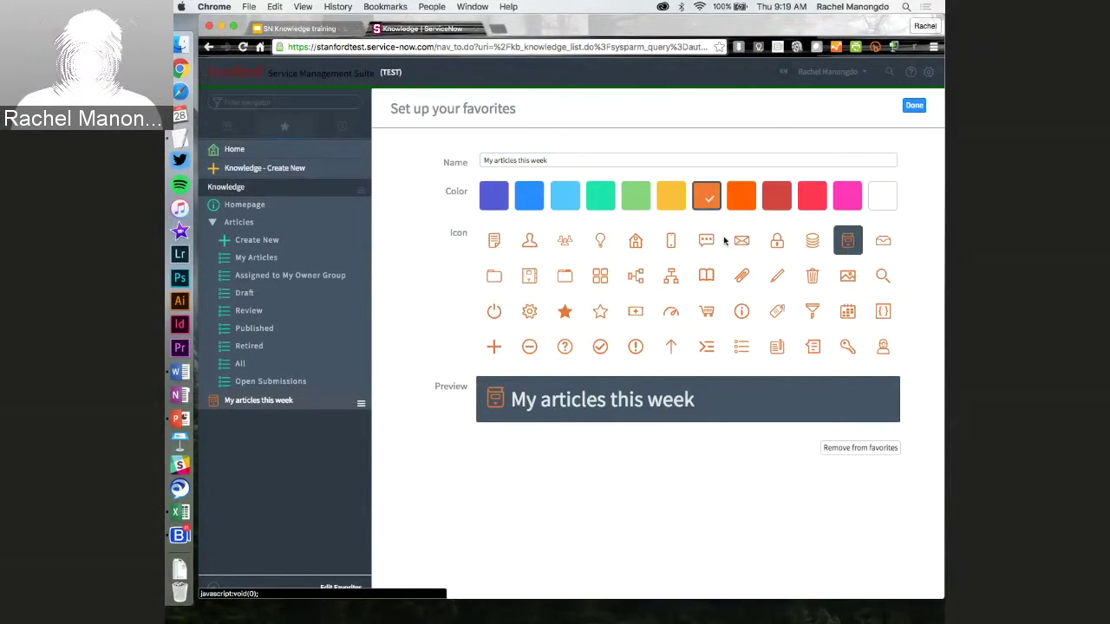
pyautogui.click(566, 277)
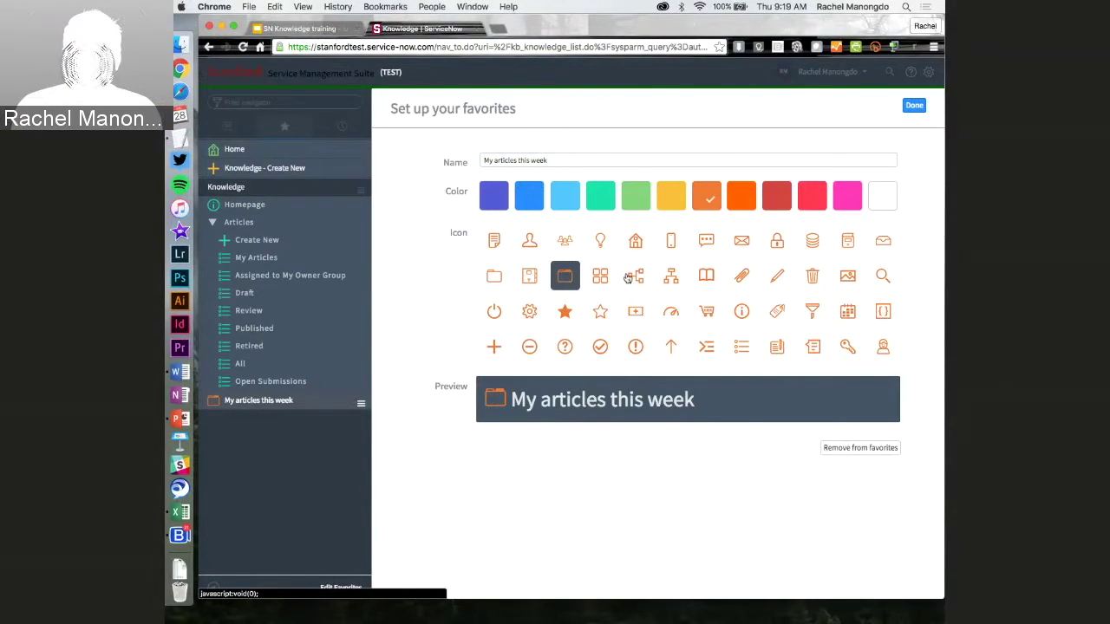
pyautogui.click(915, 105)
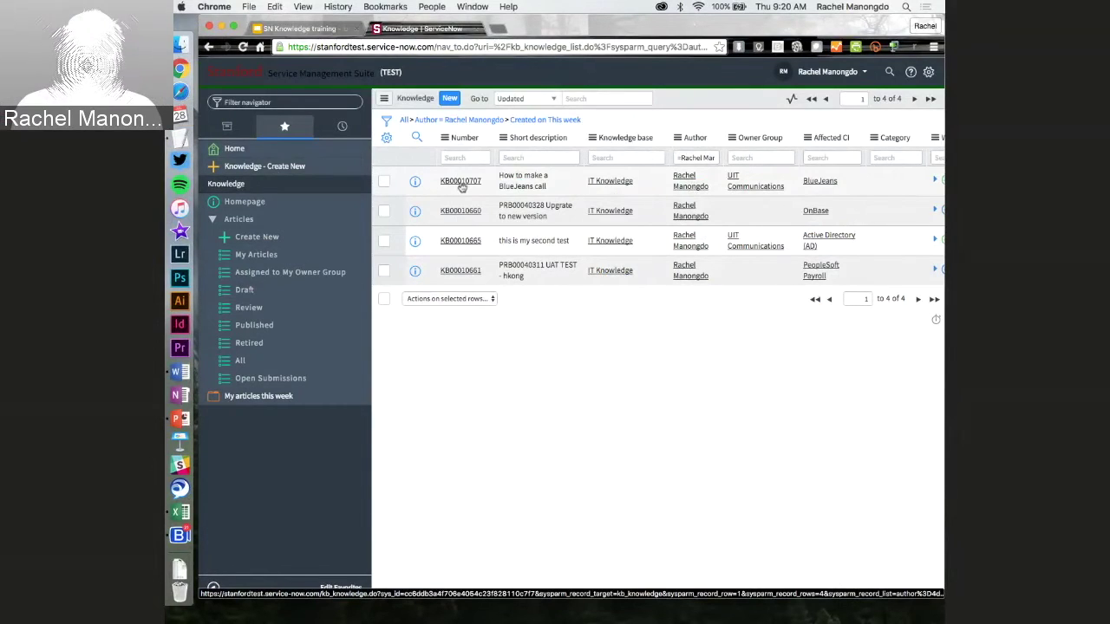
# Step: Add article KB00010707 from the knowledge list to the favorites and open it from there
pyautogui.moveTo(462, 187); pyautogui.dragTo(290, 465)
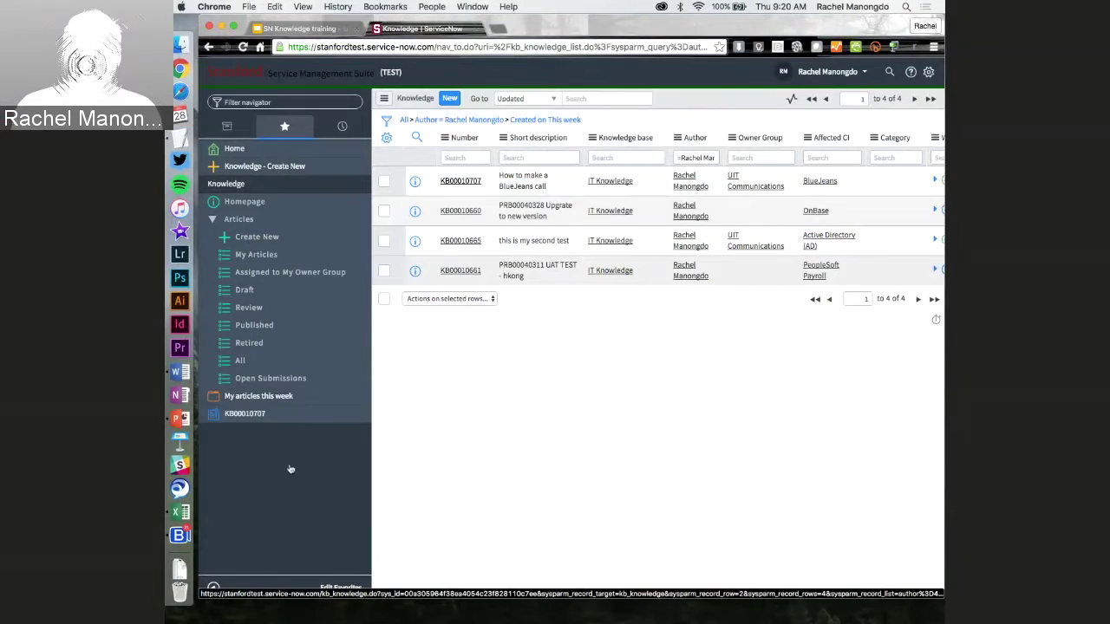
pyautogui.click(247, 414)
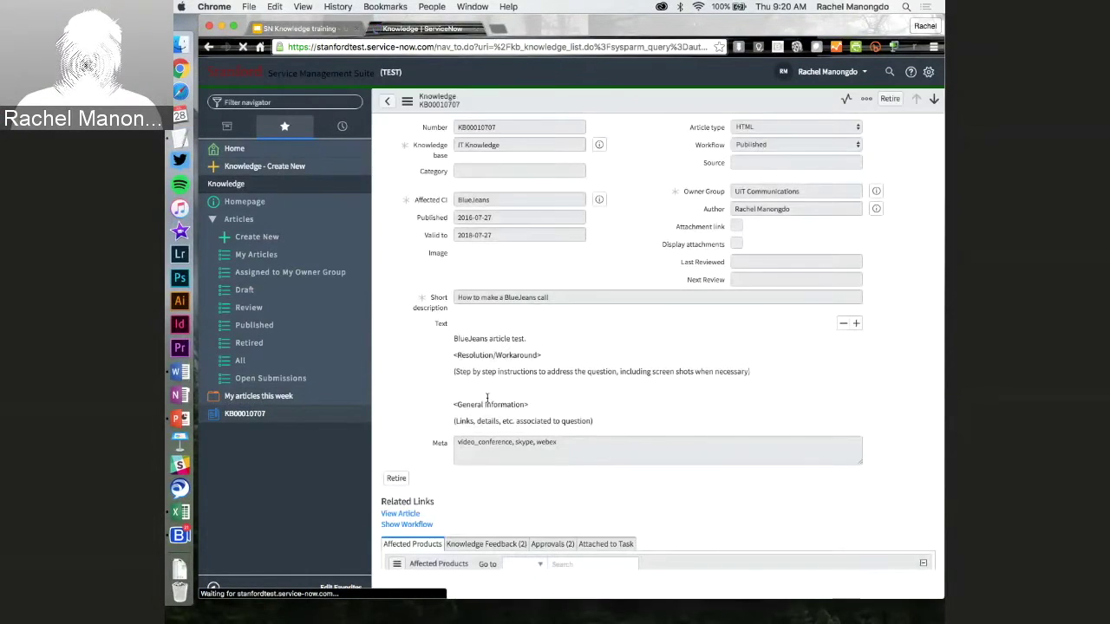
pyautogui.click(247, 415)
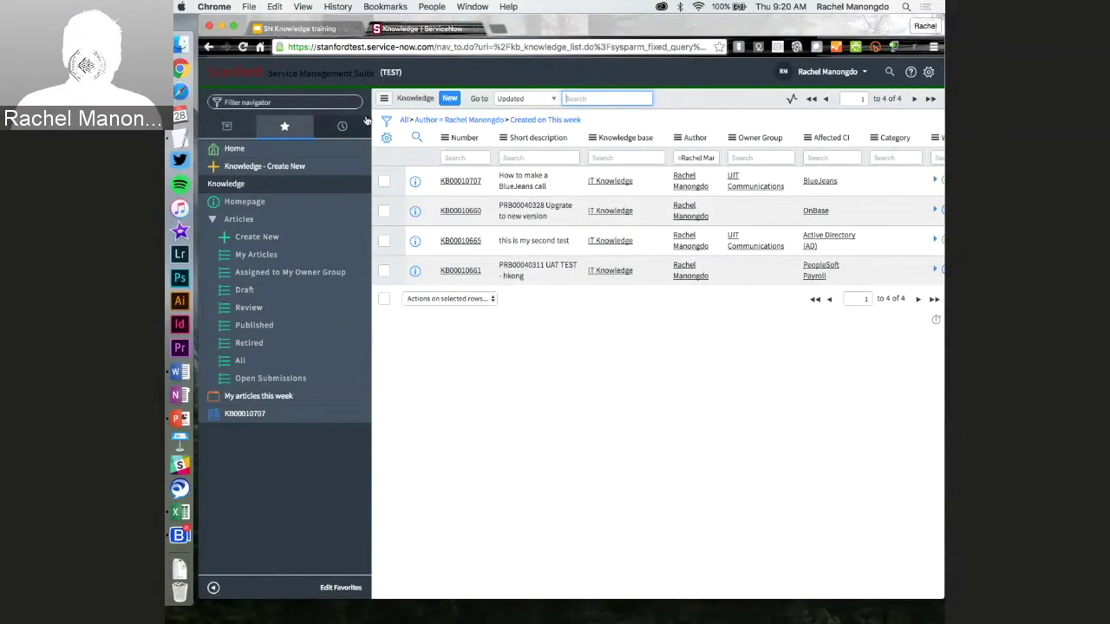
# Step: Open a new change request form from the Change application, choosing the Normal change type
pyautogui.click(227, 128)
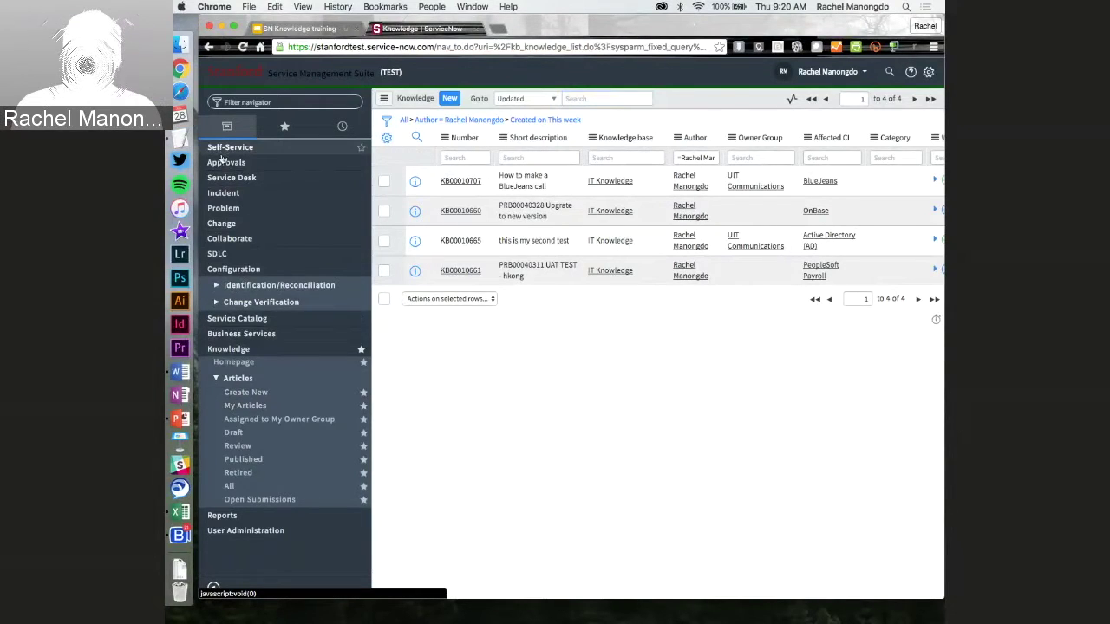
pyautogui.click(221, 223)
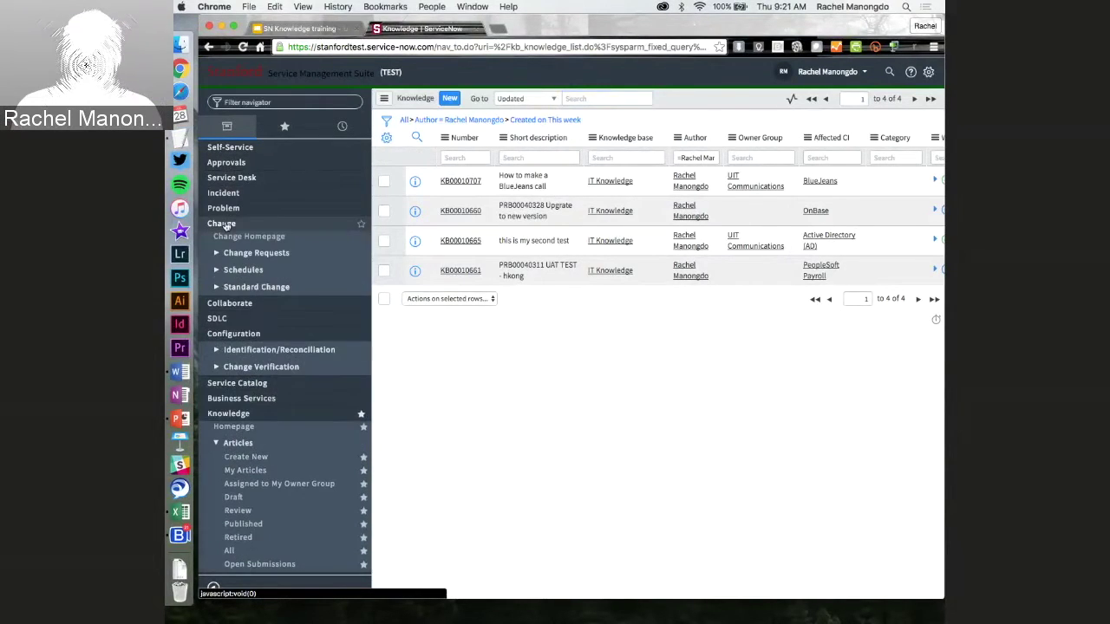
pyautogui.click(236, 253)
pyautogui.click(247, 268)
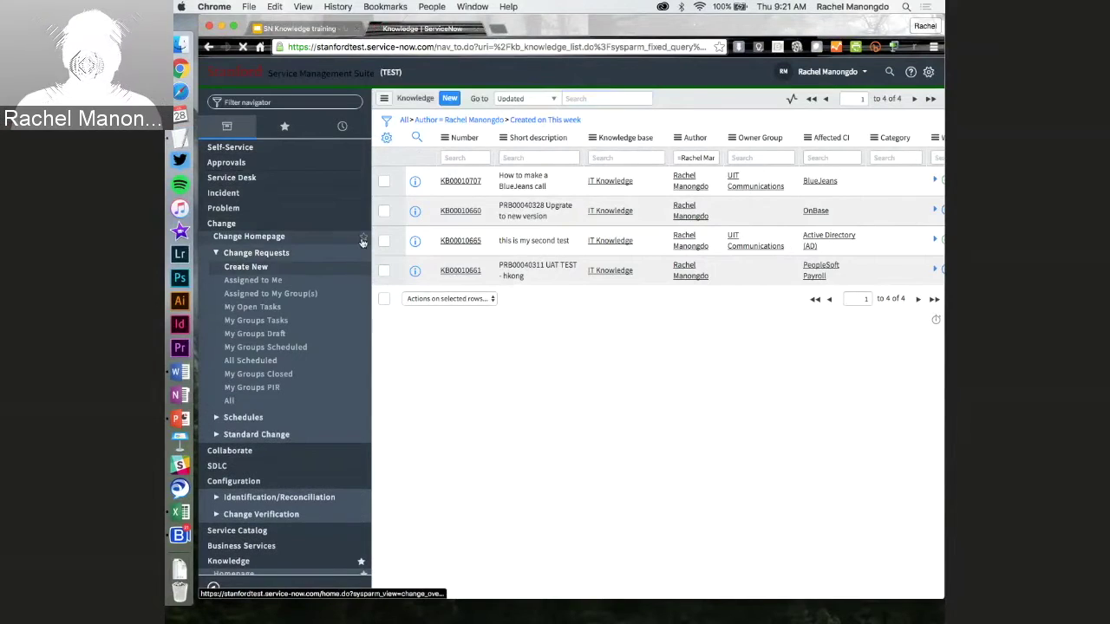
pyautogui.click(422, 165)
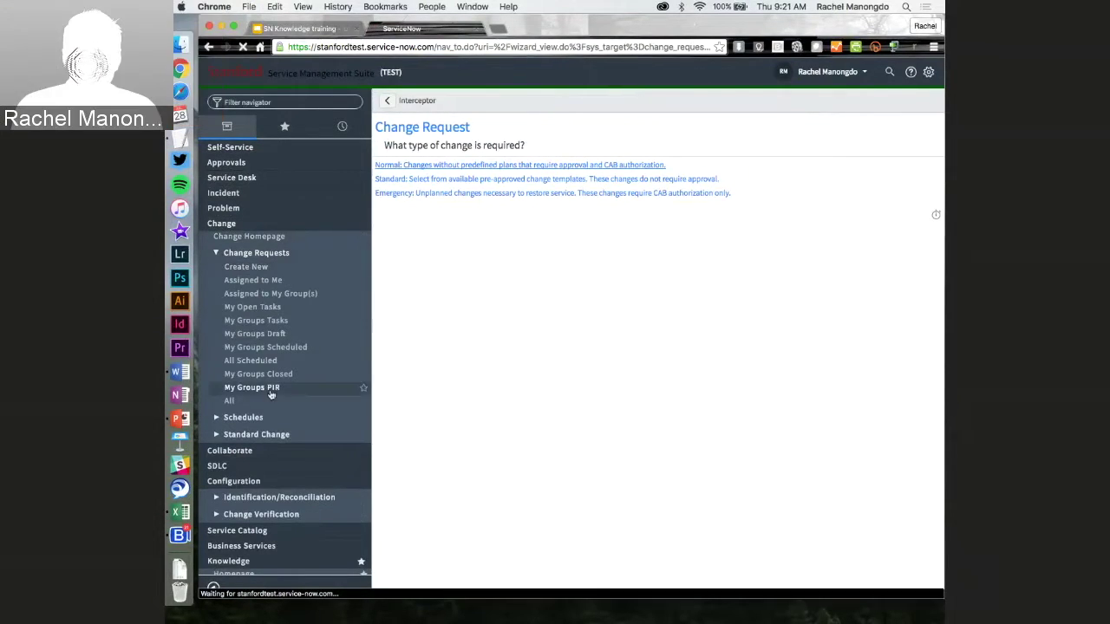
# Step: List the Draft knowledge articles and open article KB00010660
pyautogui.scroll(-3, 271, 395)
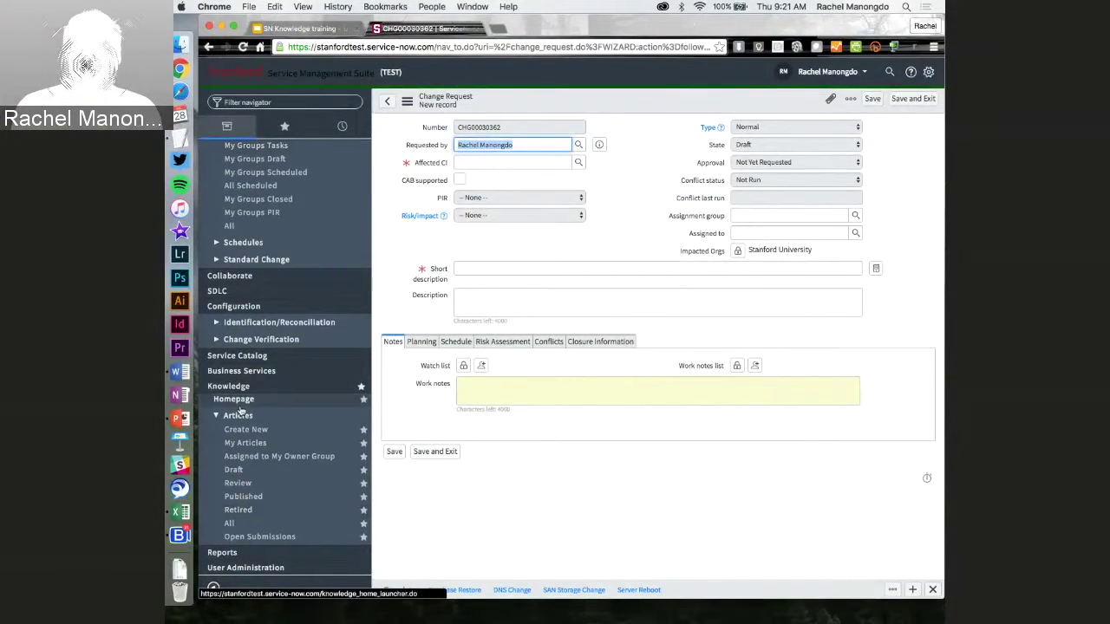
pyautogui.click(240, 475)
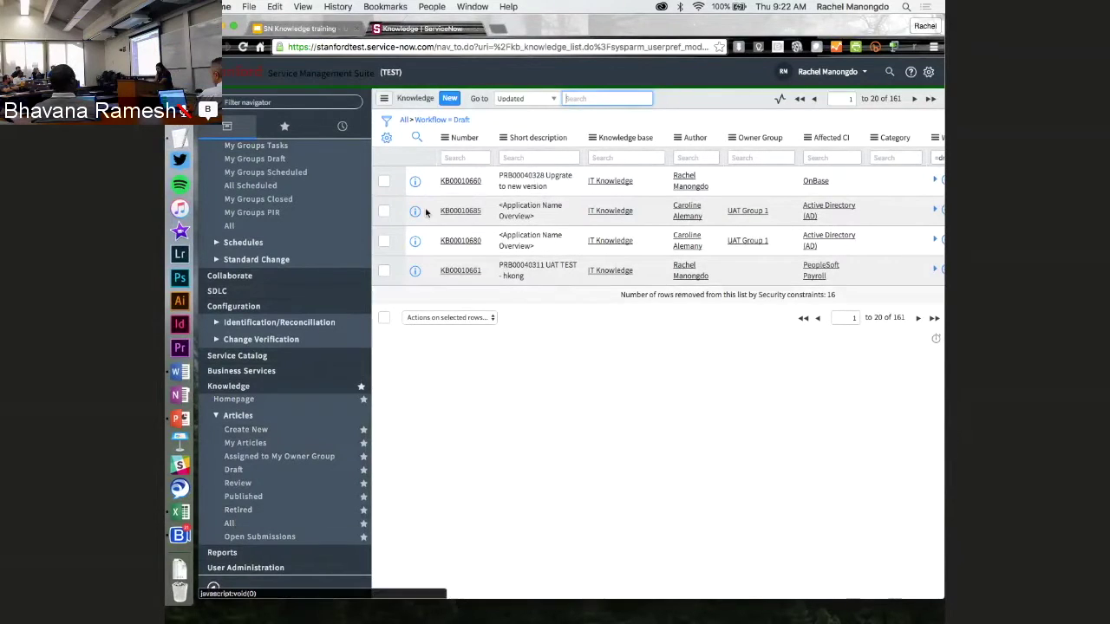
pyautogui.hscroll(3, 731, 205)
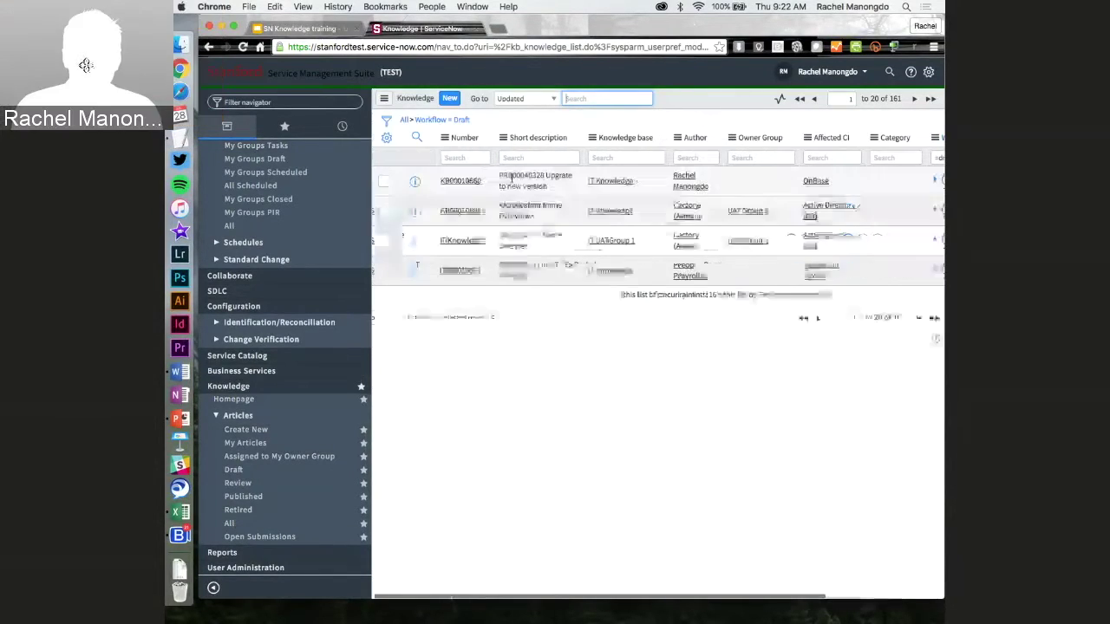
pyautogui.click(461, 182)
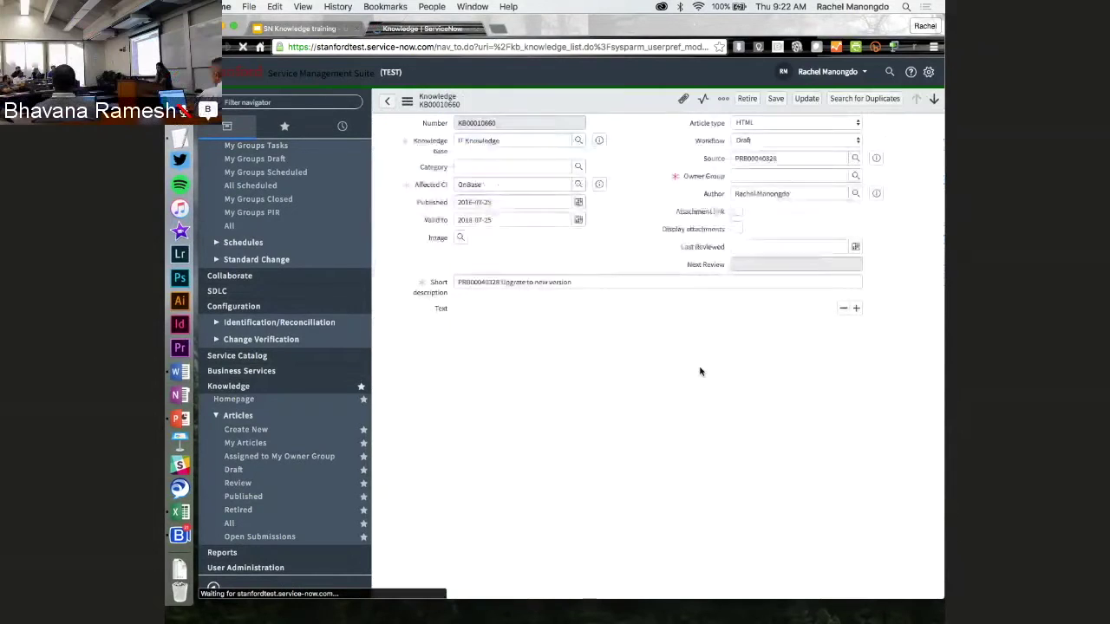
# Step: Examine the KB00010660 article form, including its Knowledge Feedback, Approvals and Affected Products related lists
pyautogui.scroll(-4, 700, 367)
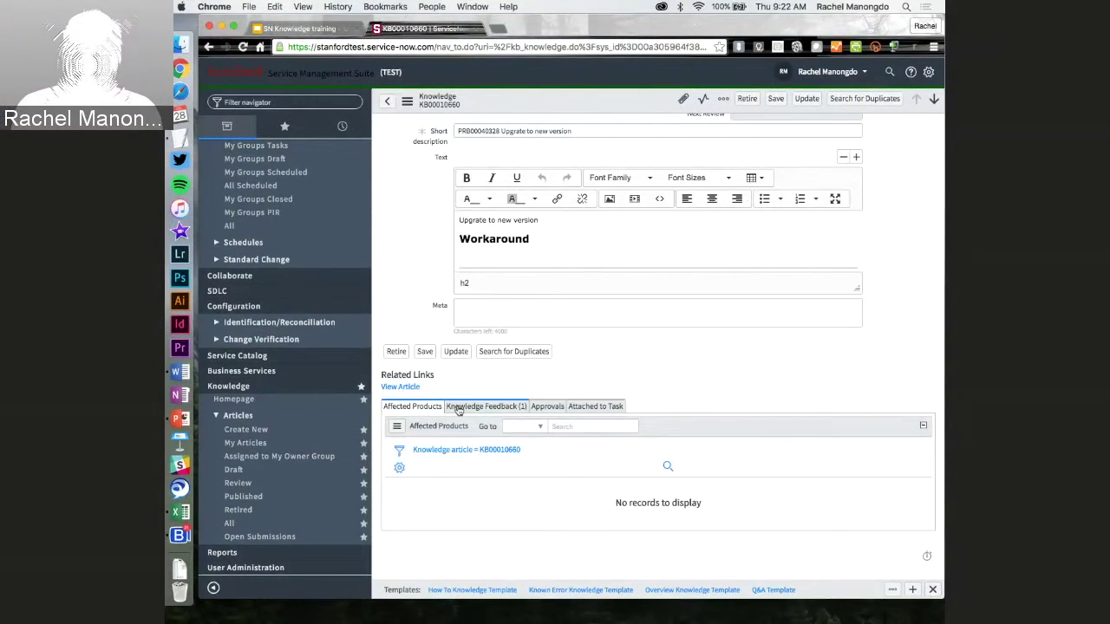
pyautogui.scroll(5, 562, 252)
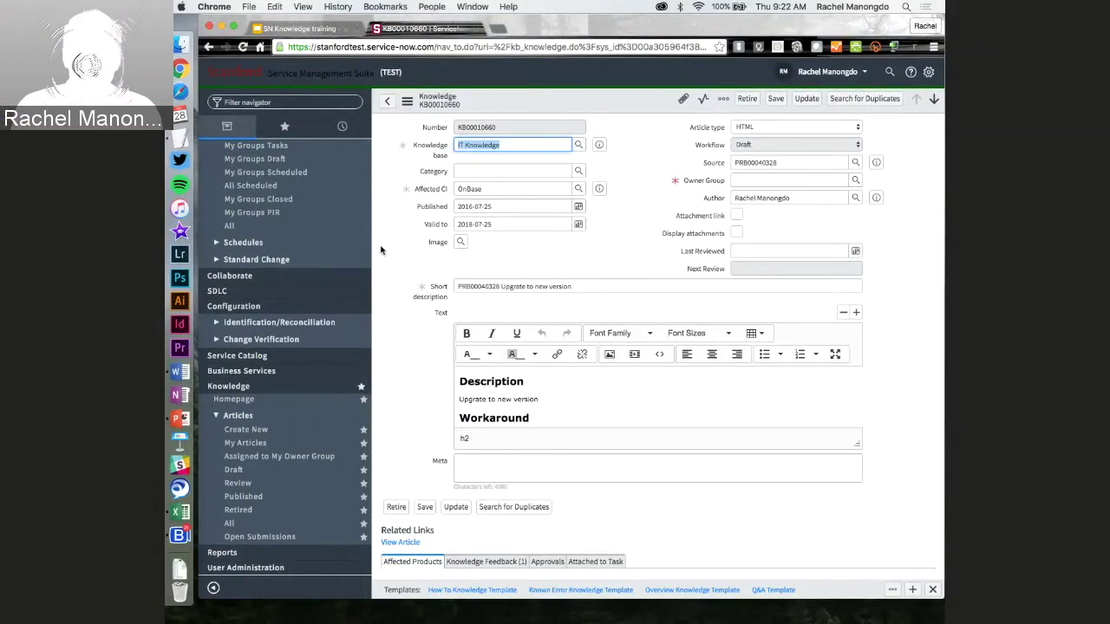
pyautogui.scroll(-3, 402, 442)
pyautogui.click(481, 411)
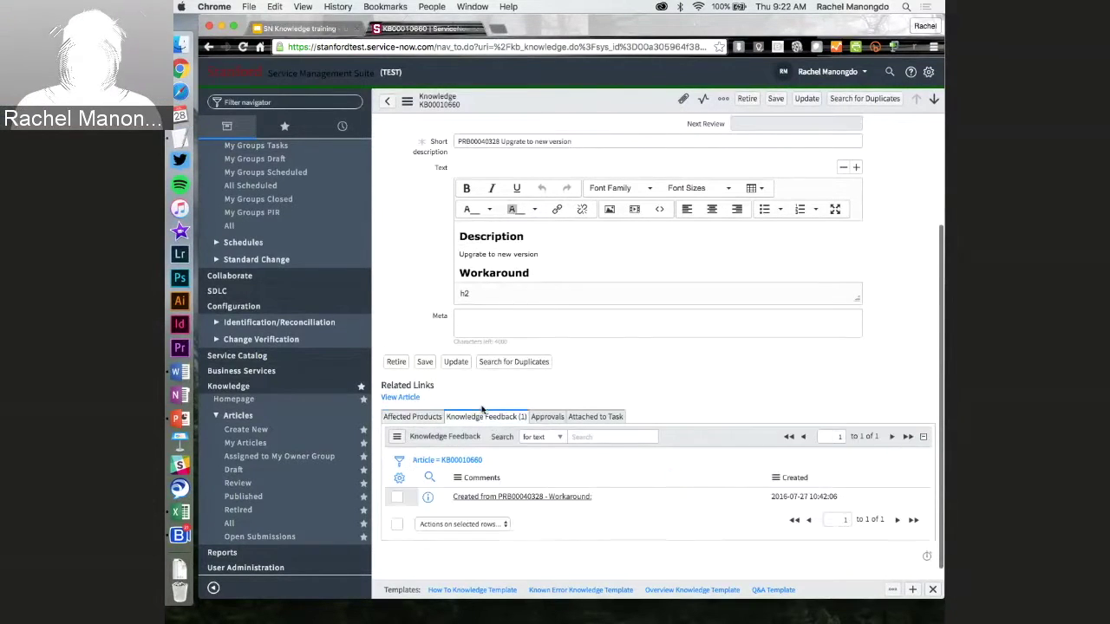
pyautogui.click(547, 417)
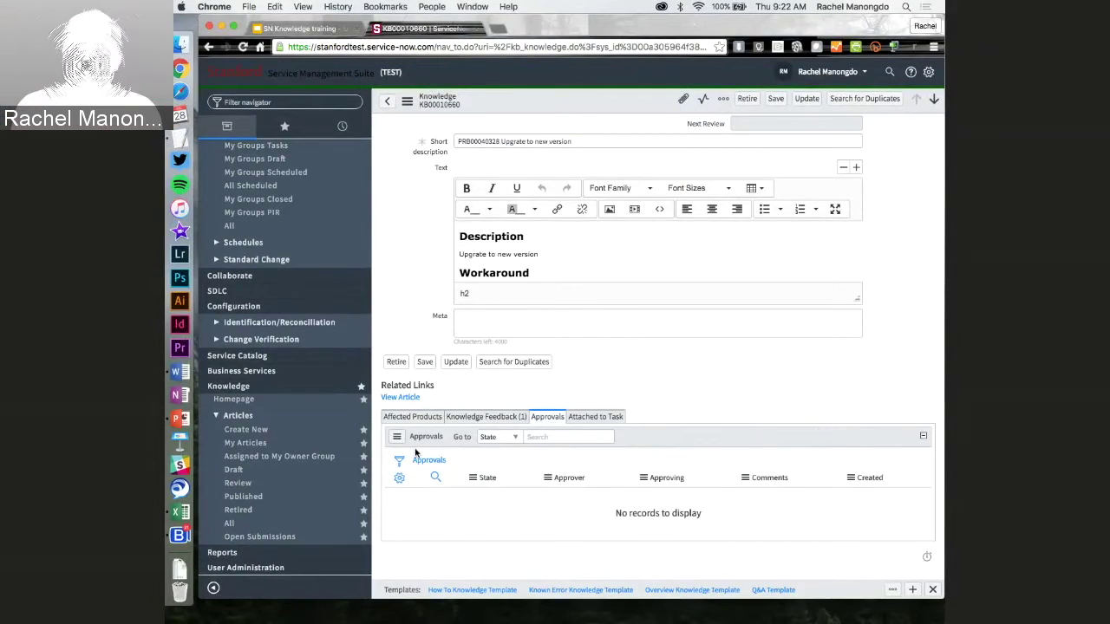
pyautogui.click(401, 417)
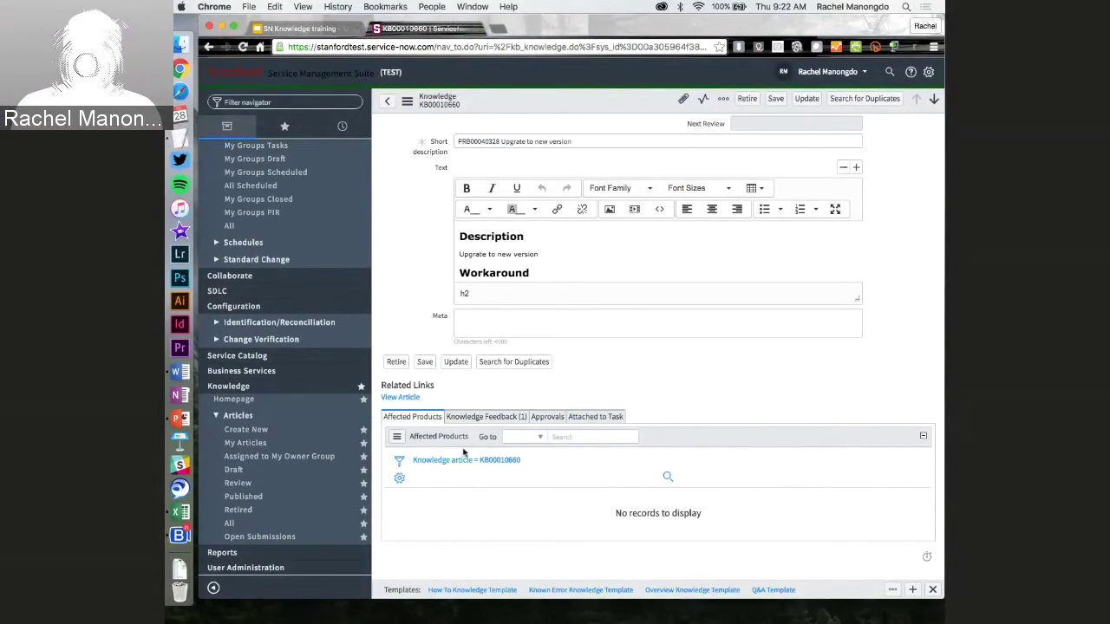
pyautogui.click(461, 417)
pyautogui.scroll(3, 412, 332)
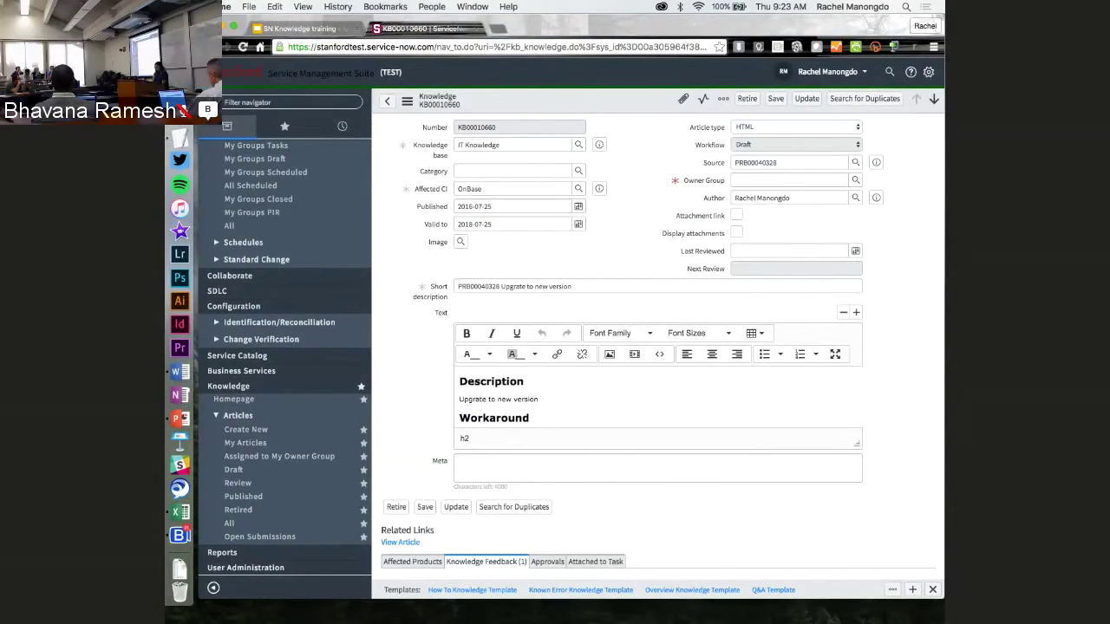
pyautogui.scroll(4, 213, 401)
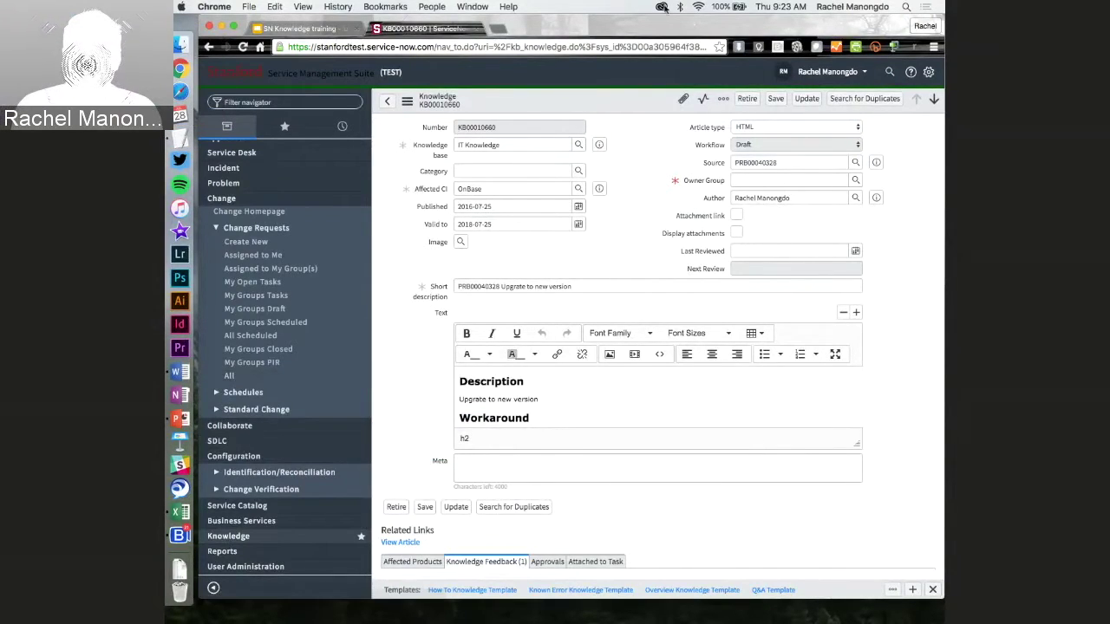
# Step: Open the ServiceNow product documentation search from the help options and search it for "keyboard commands"
pyautogui.click(913, 78)
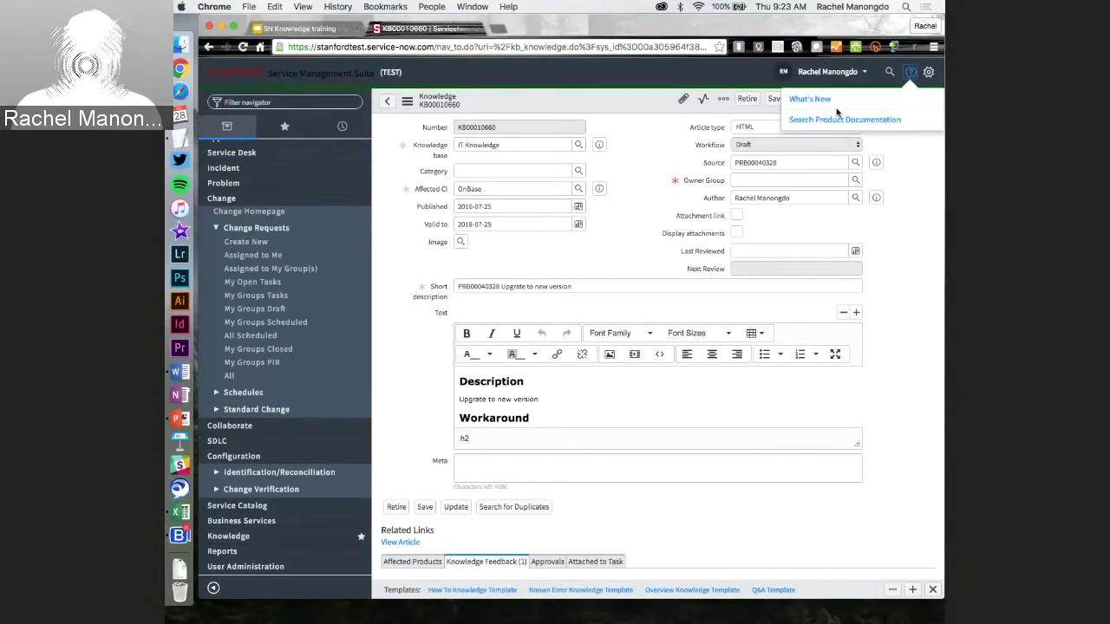
pyautogui.click(834, 116)
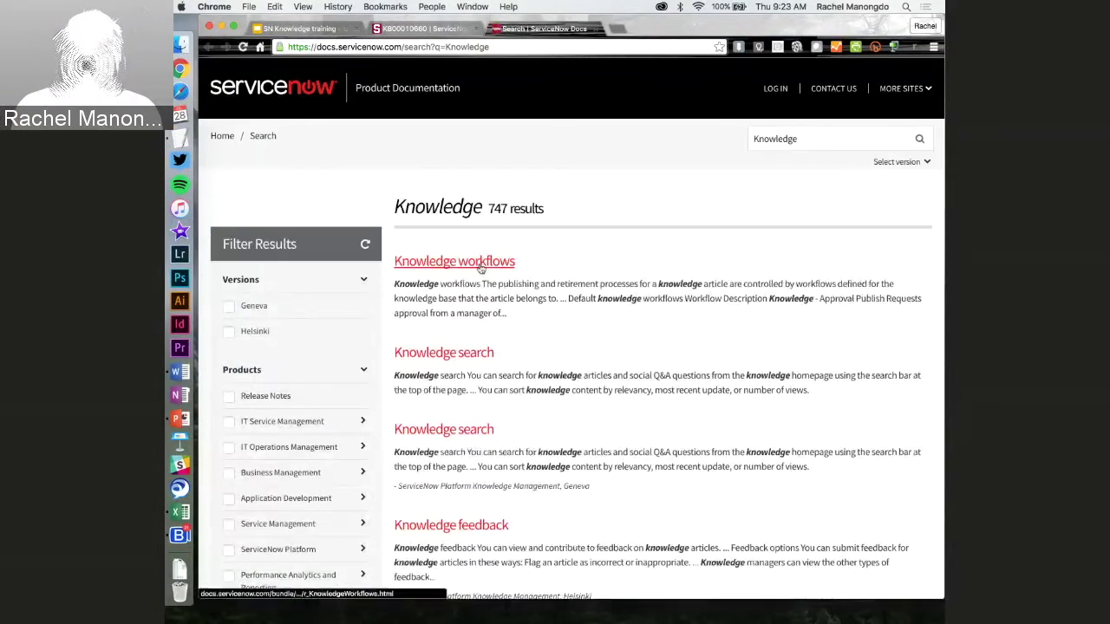
pyautogui.moveTo(868, 131); pyautogui.dragTo(650, 126)
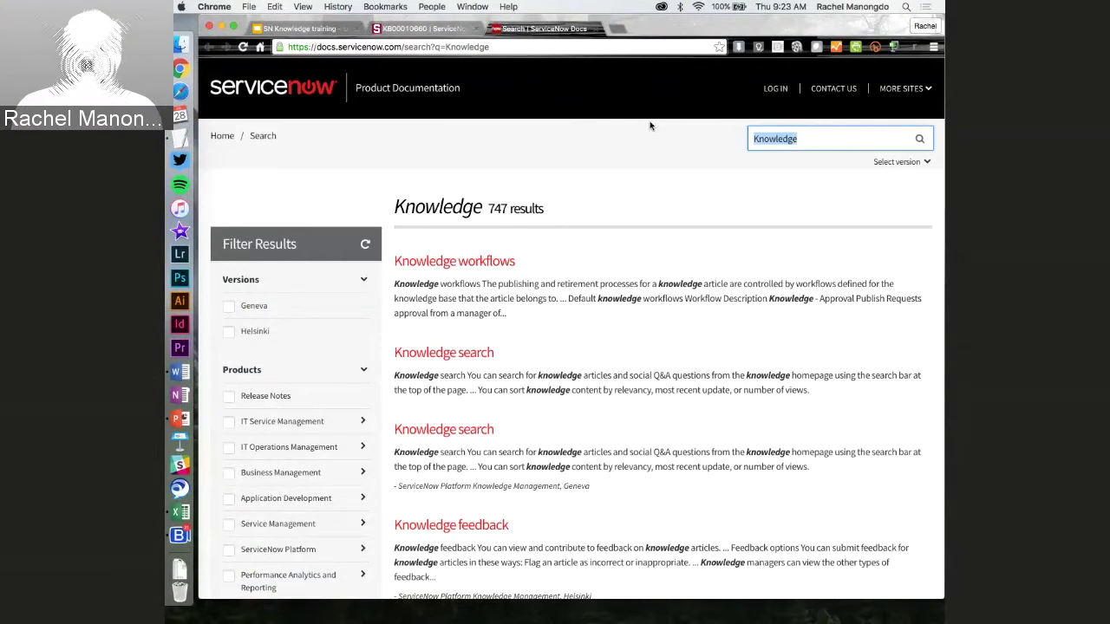
pyautogui.write('q')
pyautogui.press('BackSpace')
pyautogui.write('keyboard commands')
pyautogui.press('Return')
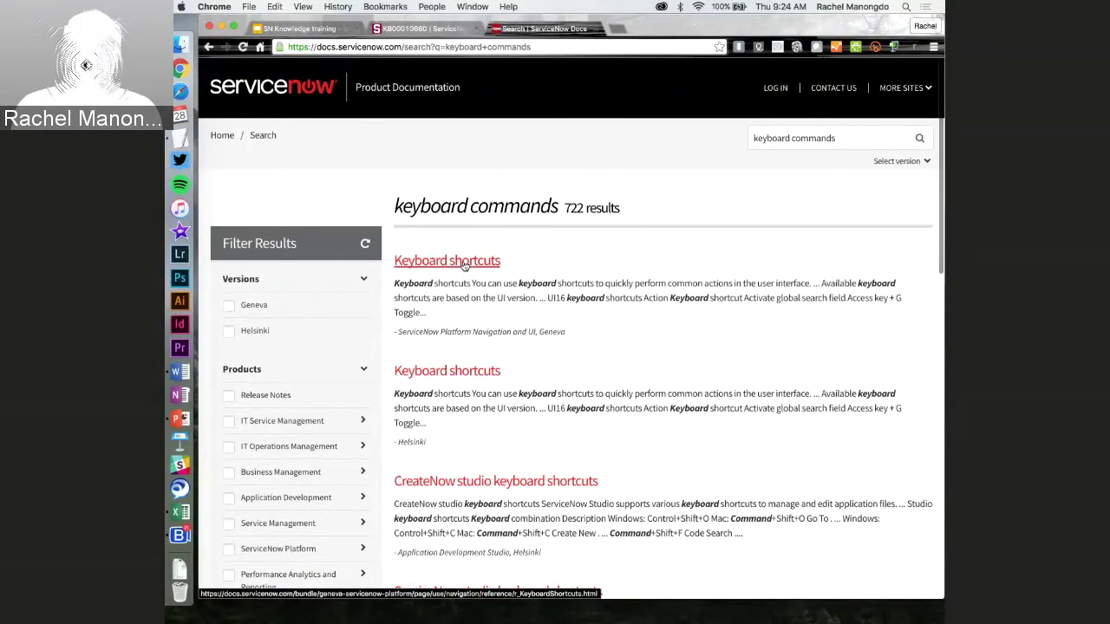
pyautogui.scroll(-5, 464, 265)
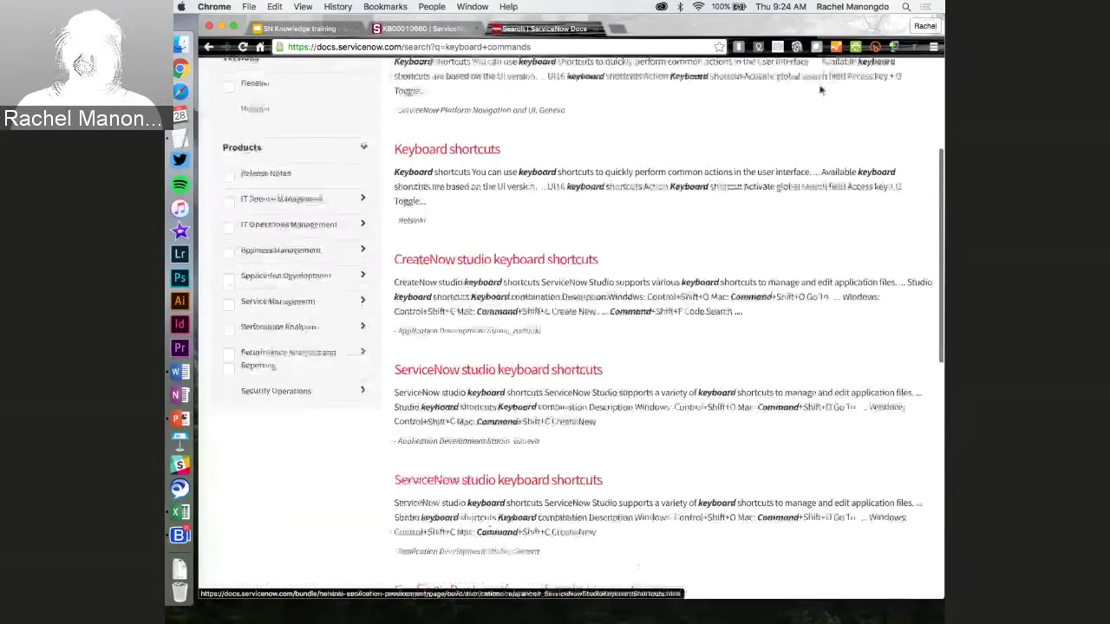
pyautogui.scroll(5, 800, 205)
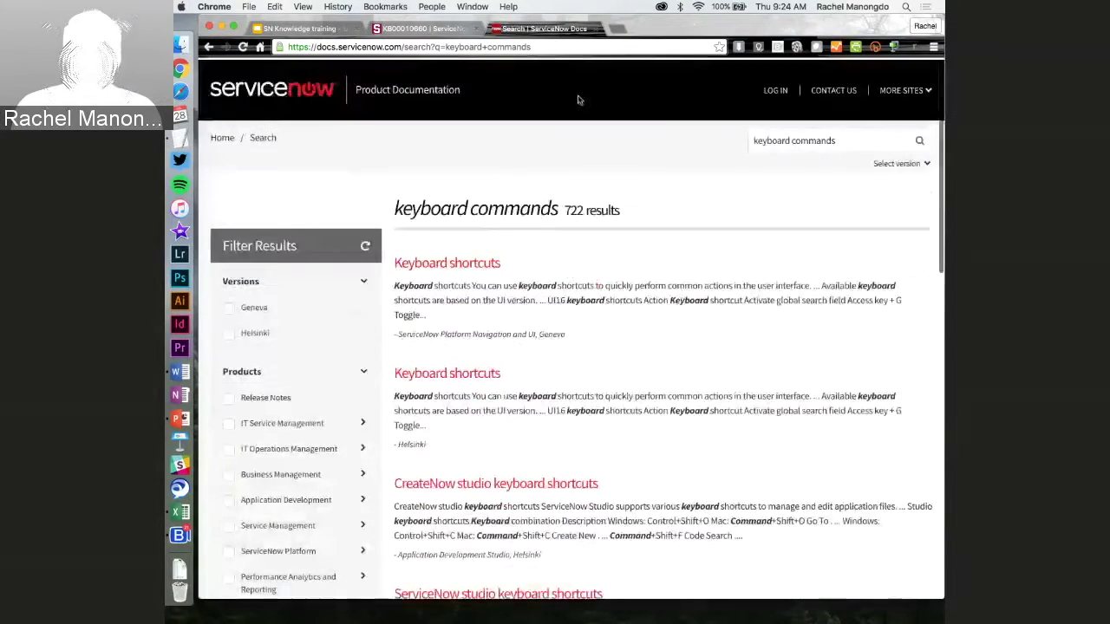
# Step: Close the documentation page, switch to the SN Knowledge training deck in Google Slides, and present it from slide 13, Training Overview
pyautogui.click(596, 29)
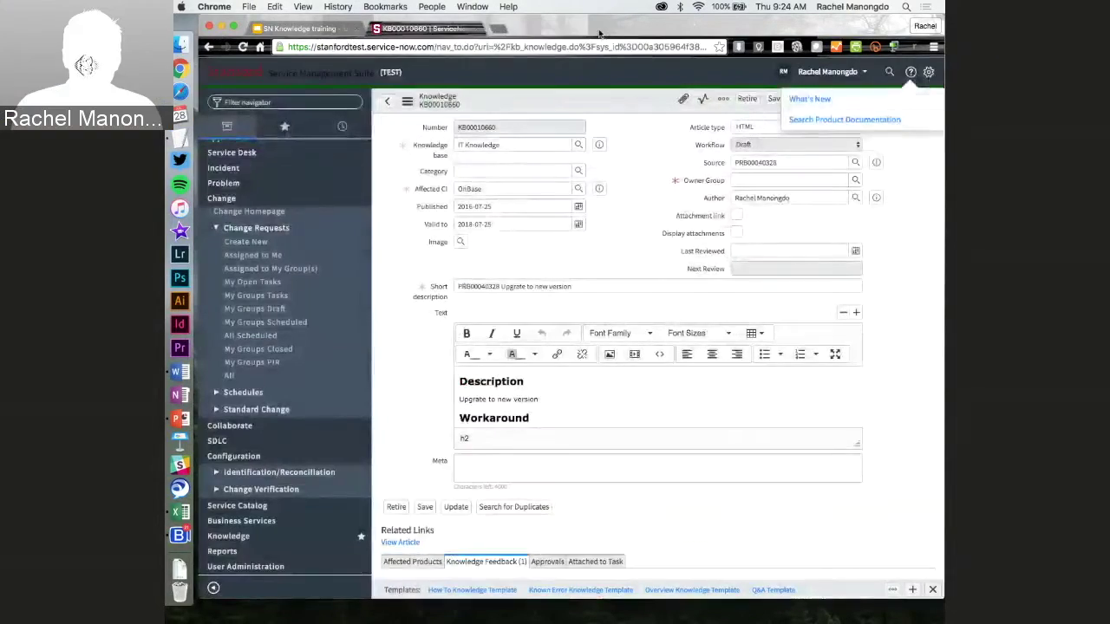
pyautogui.click(298, 29)
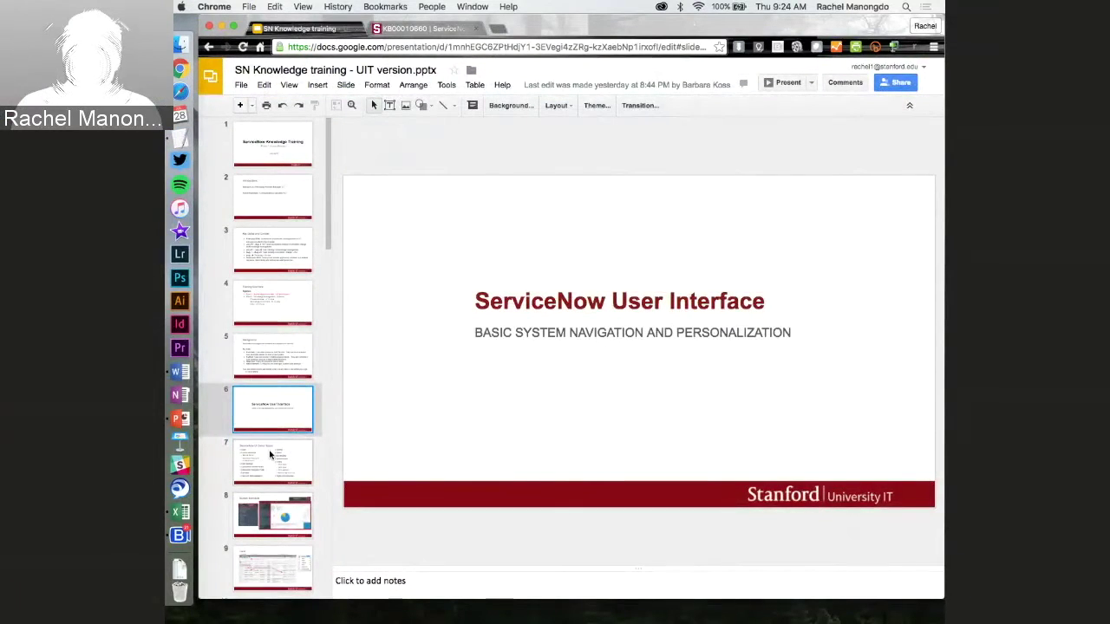
pyautogui.scroll(-15, 262, 409)
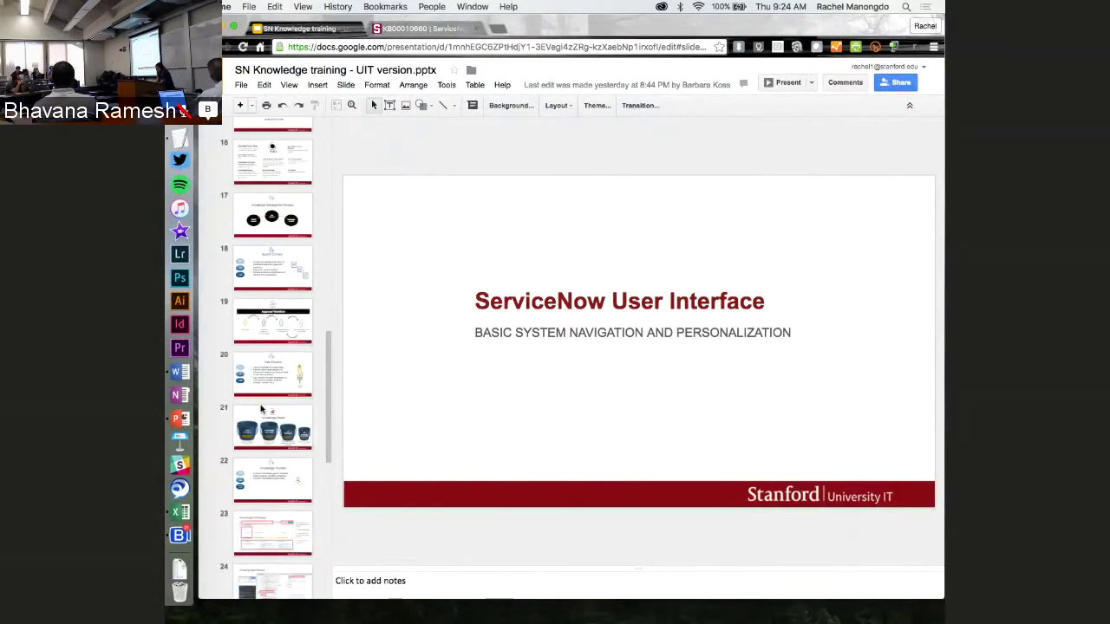
pyautogui.scroll(5, 261, 408)
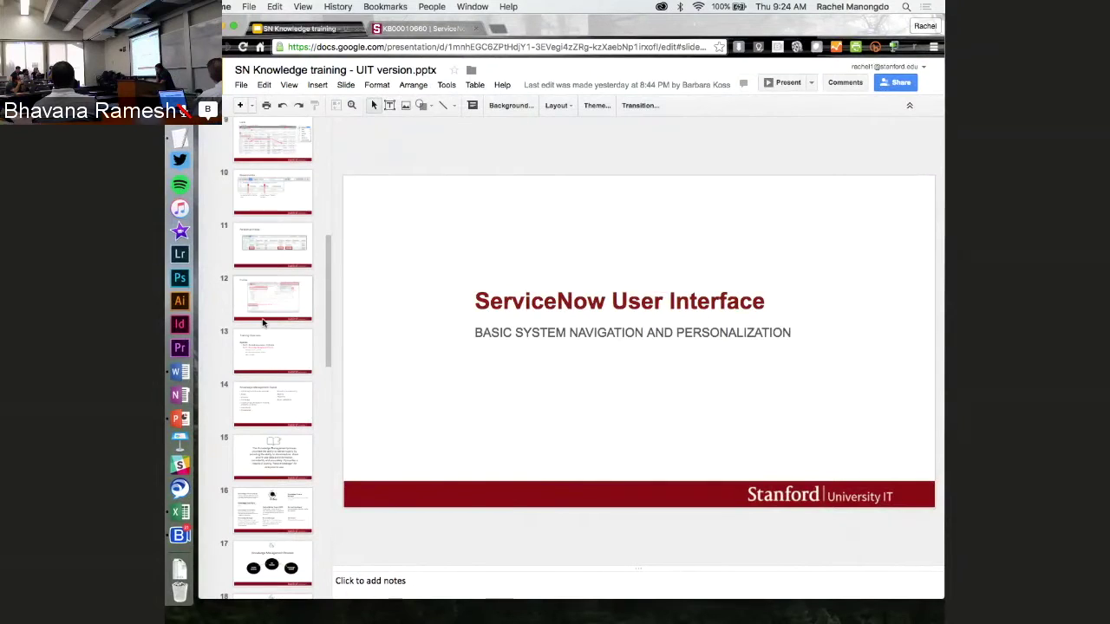
pyautogui.click(259, 350)
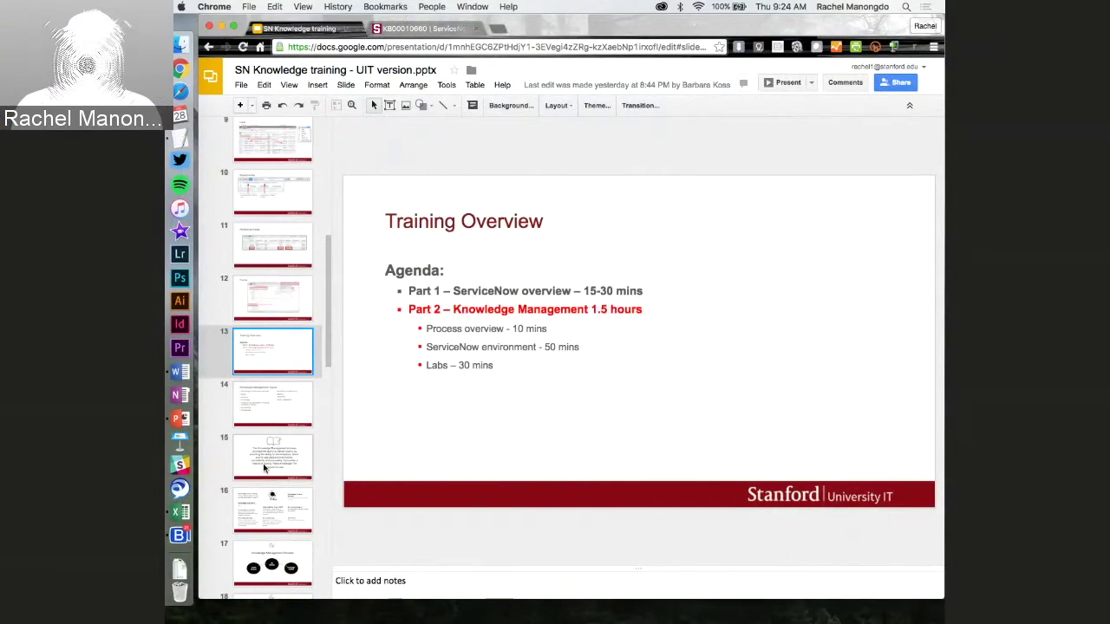
pyautogui.click(778, 83)
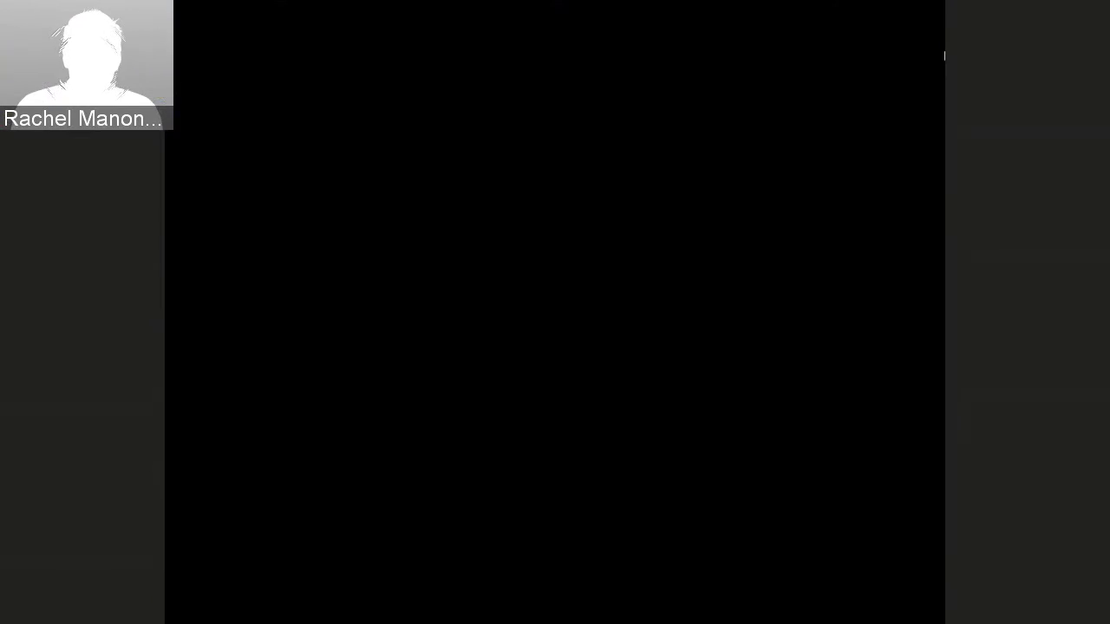
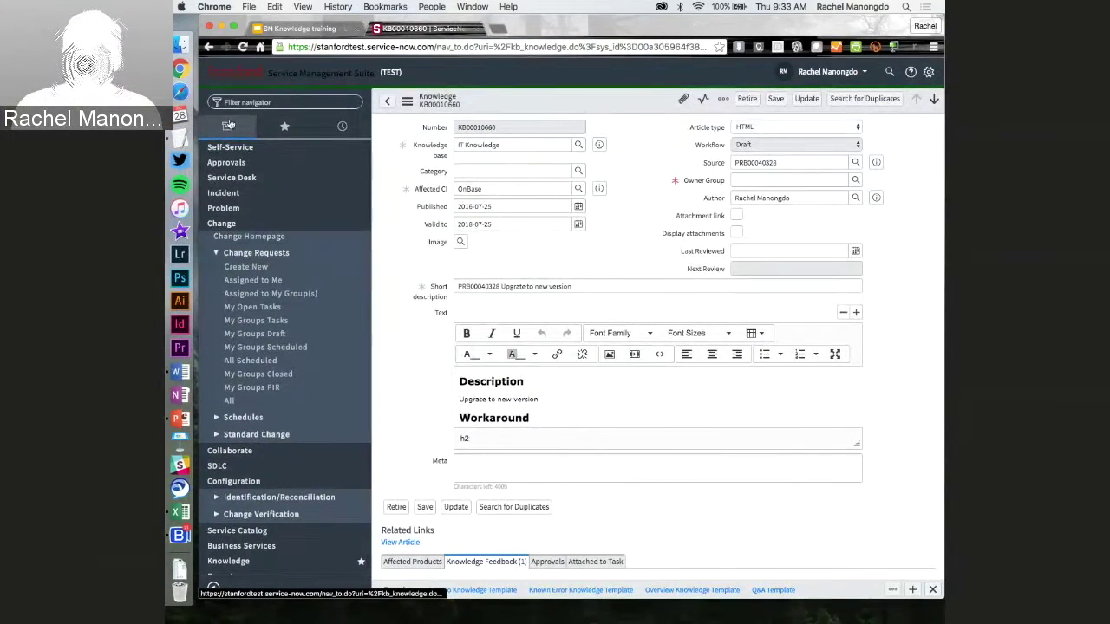
# Step: Open the Knowledge homepage from the favorites and check which kinds of content can be created there
pyautogui.click(286, 128)
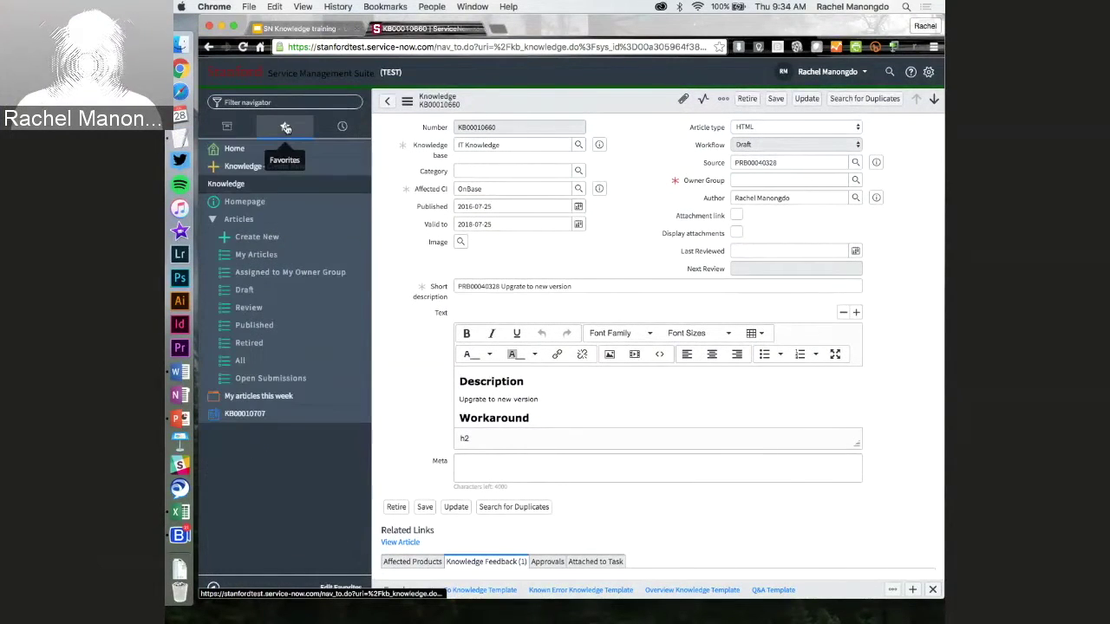
pyautogui.click(243, 208)
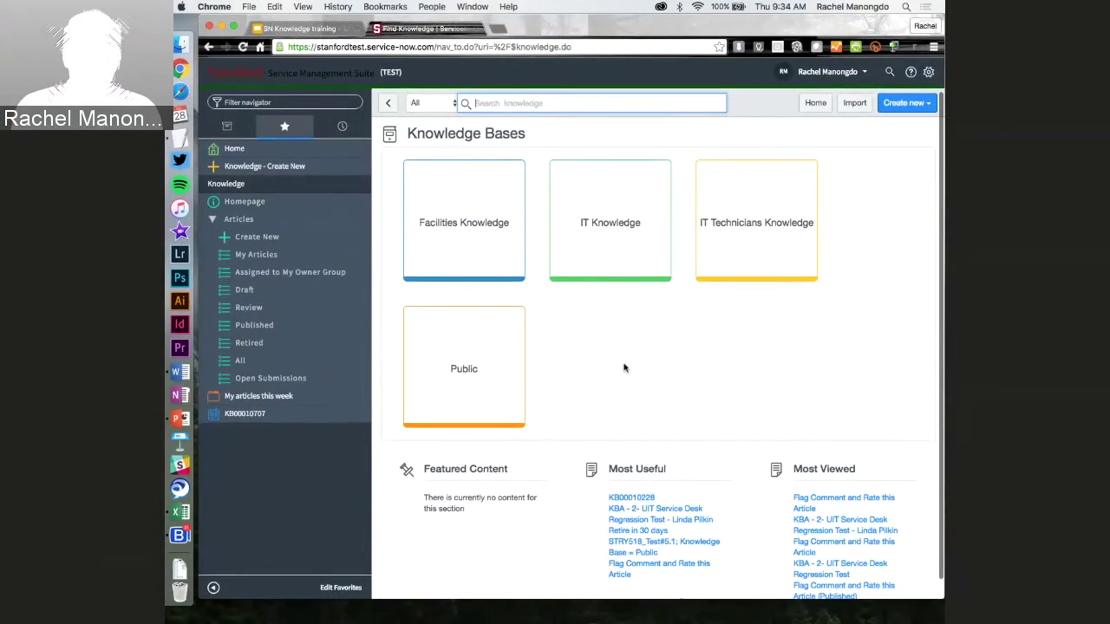
pyautogui.scroll(-1, 623, 368)
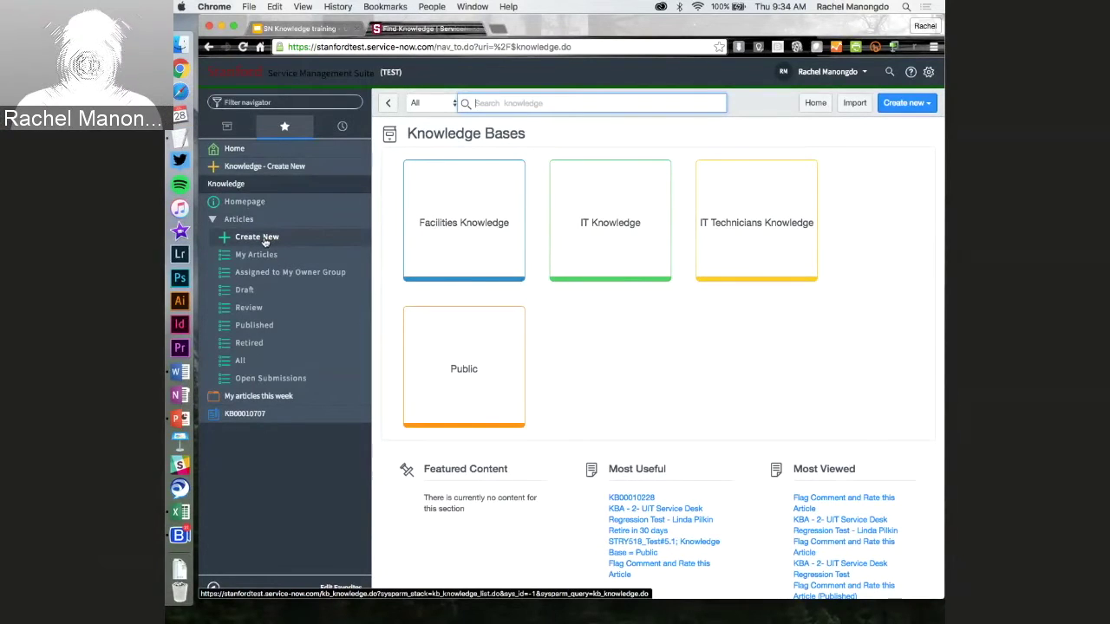
pyautogui.click(918, 106)
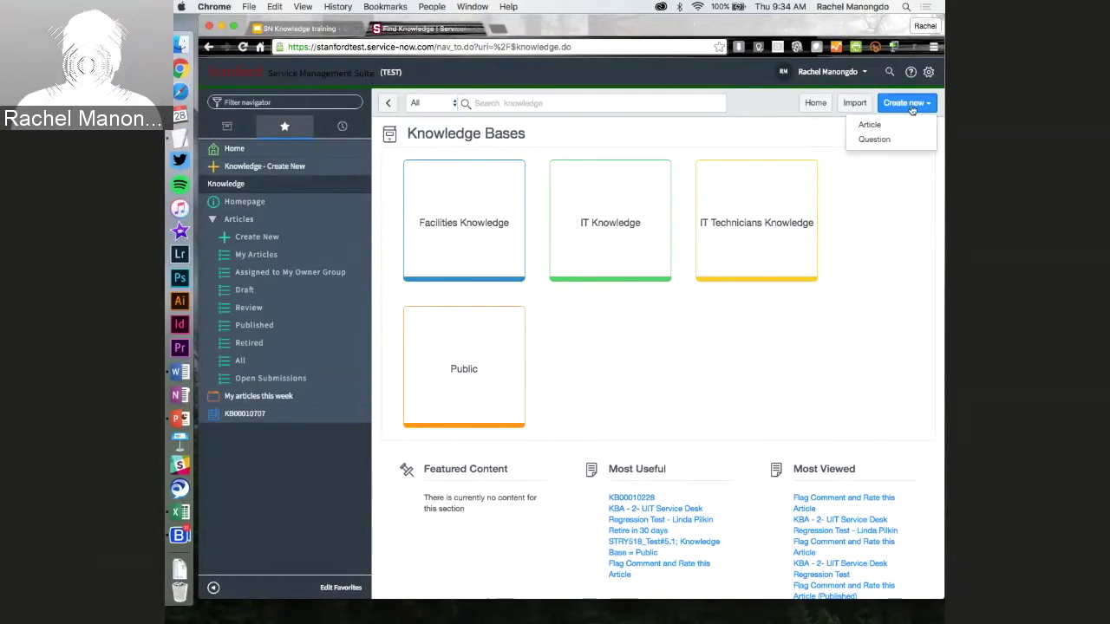
pyautogui.click(897, 111)
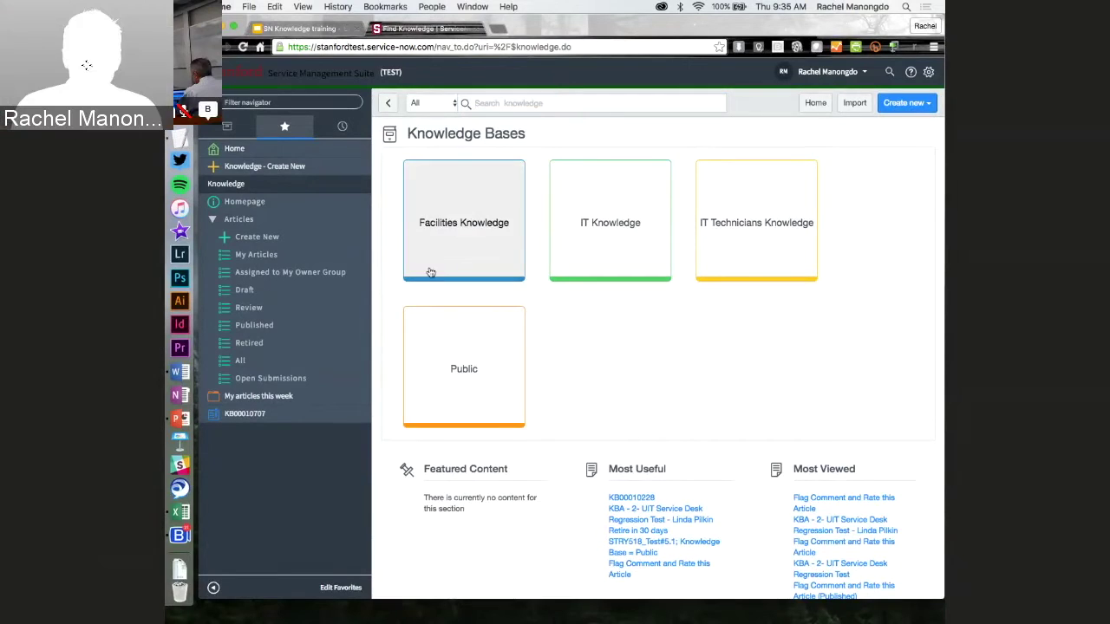
# Step: Create a new knowledge article from the favorites, clear its Knowledge base value and reselect IT Knowledge from the lookup list
pyautogui.click(266, 238)
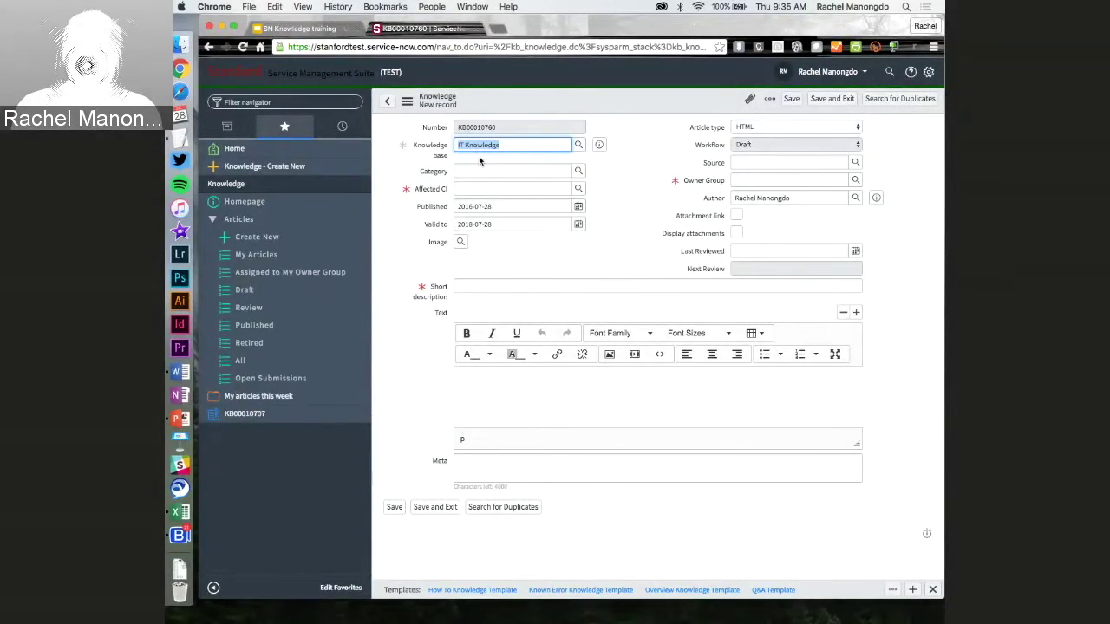
pyautogui.click(510, 145)
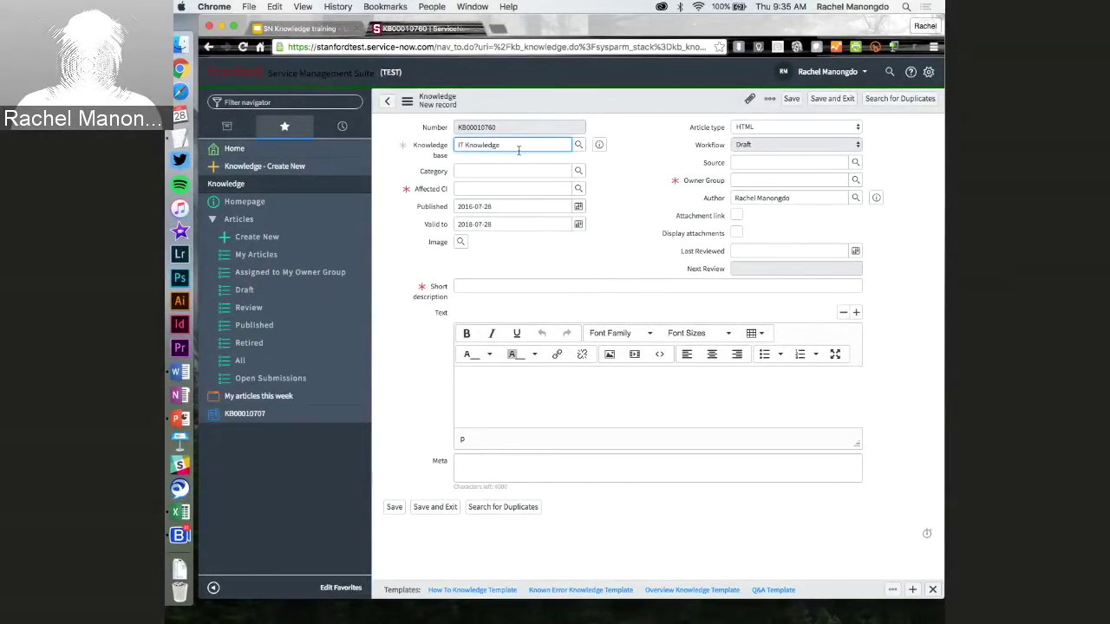
pyautogui.moveTo(519, 150); pyautogui.dragTo(397, 151)
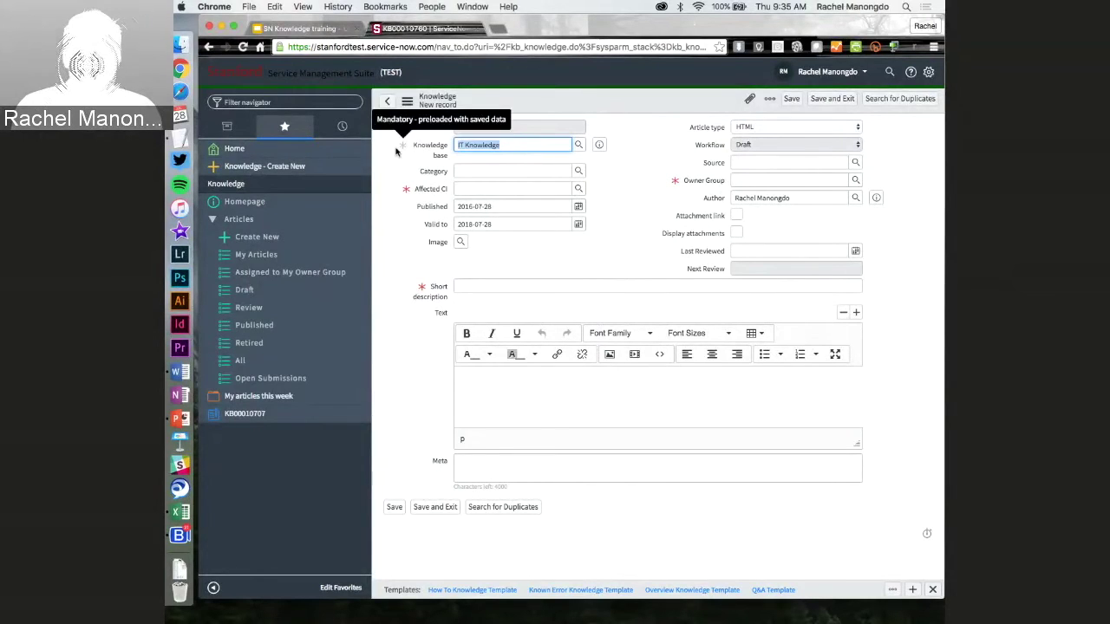
pyautogui.click(533, 145)
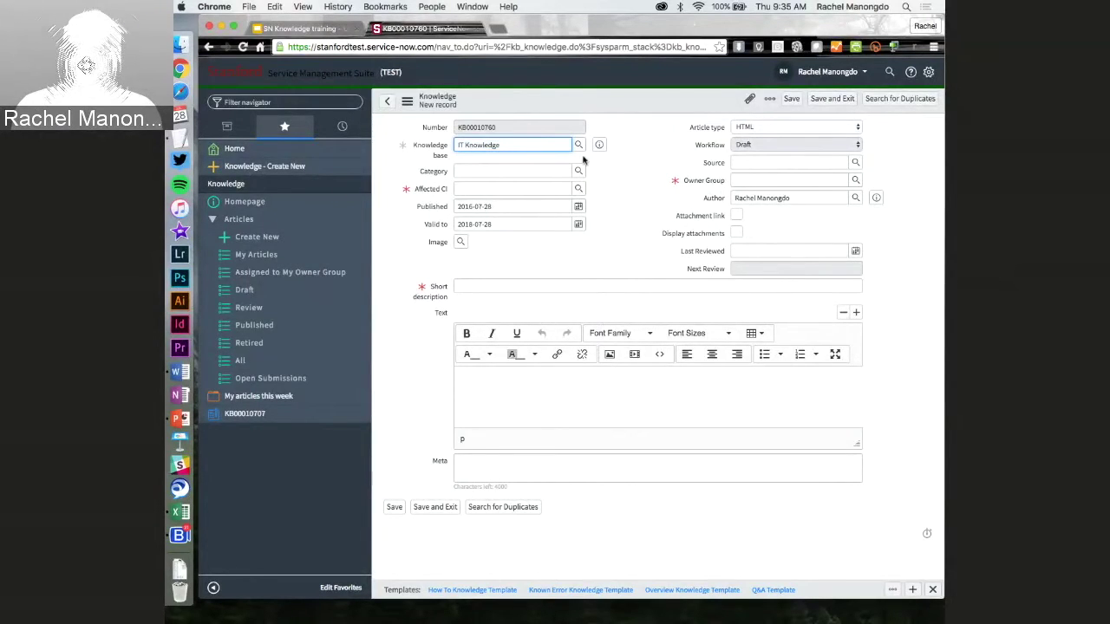
pyautogui.moveTo(518, 145); pyautogui.dragTo(365, 149)
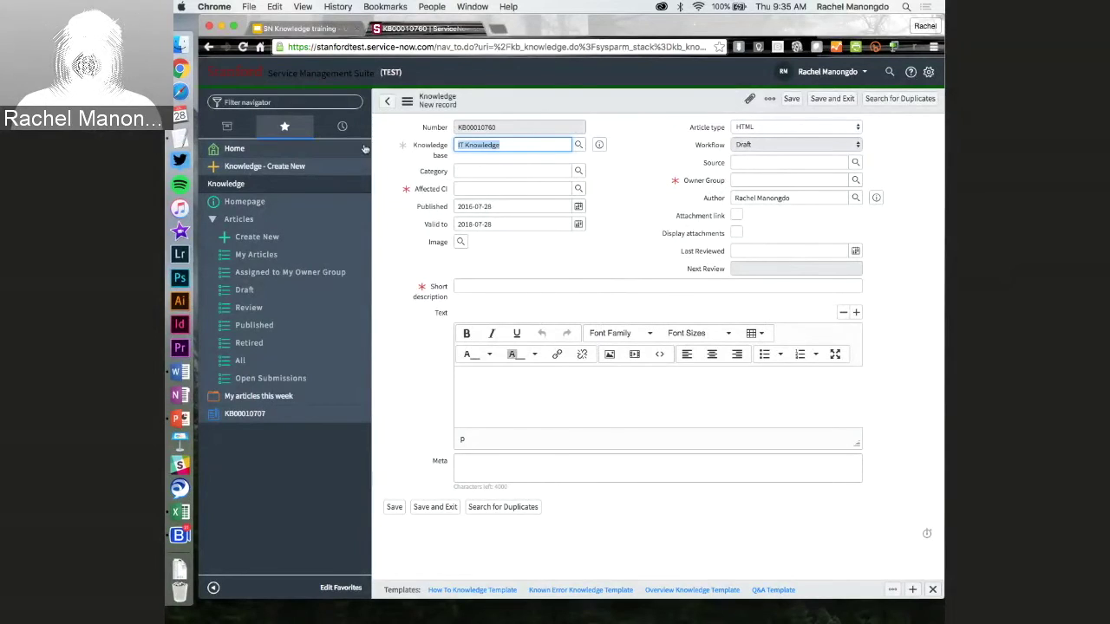
pyautogui.press('BackSpace')
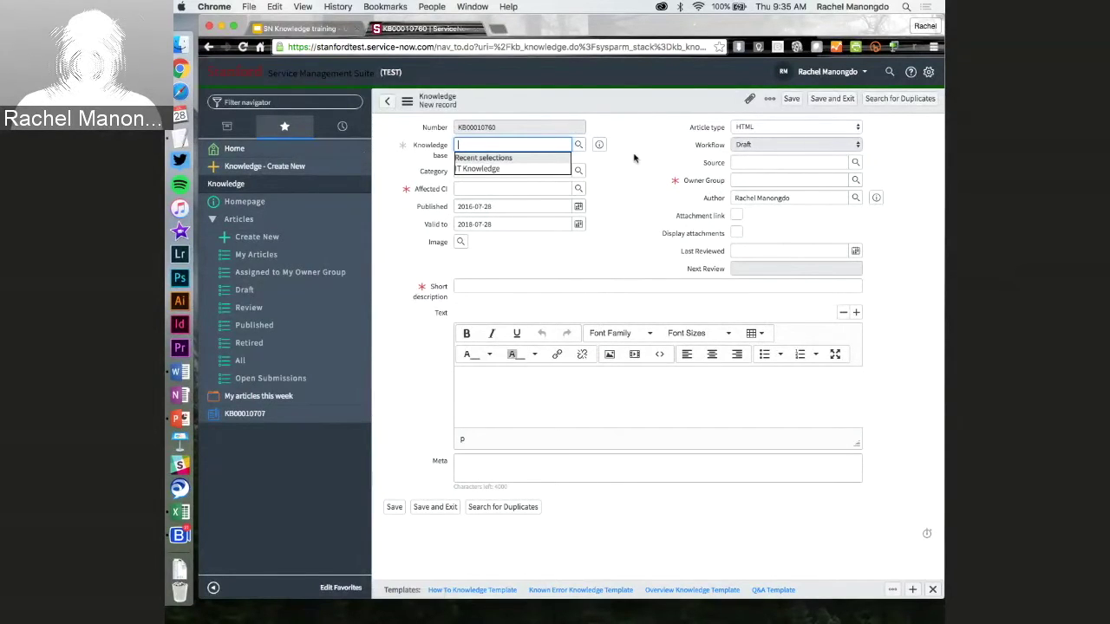
pyautogui.click(634, 158)
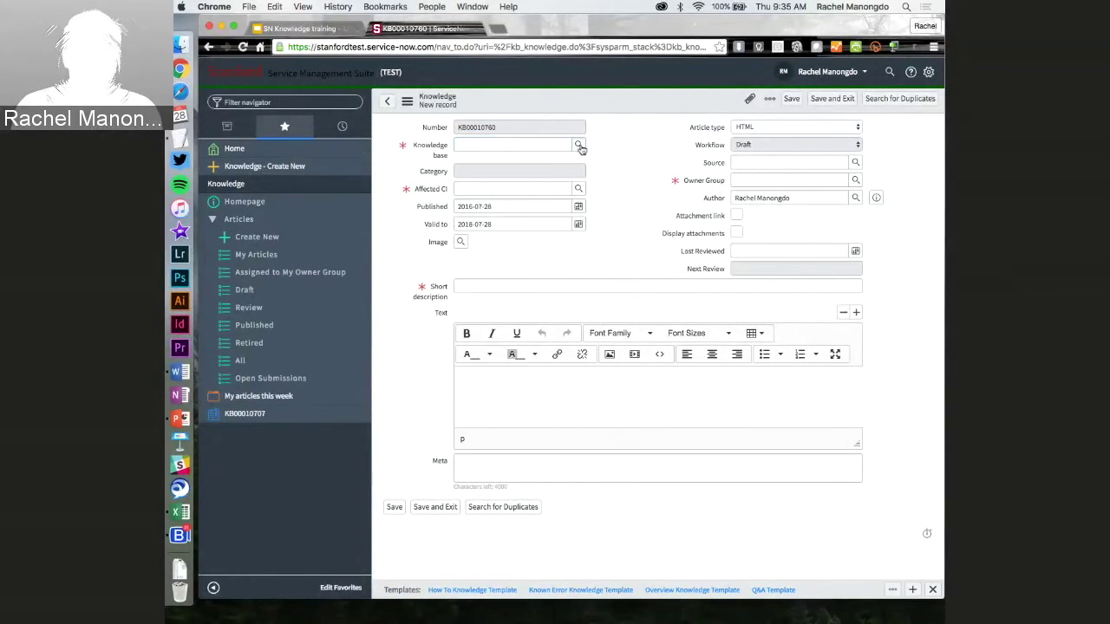
pyautogui.click(580, 147)
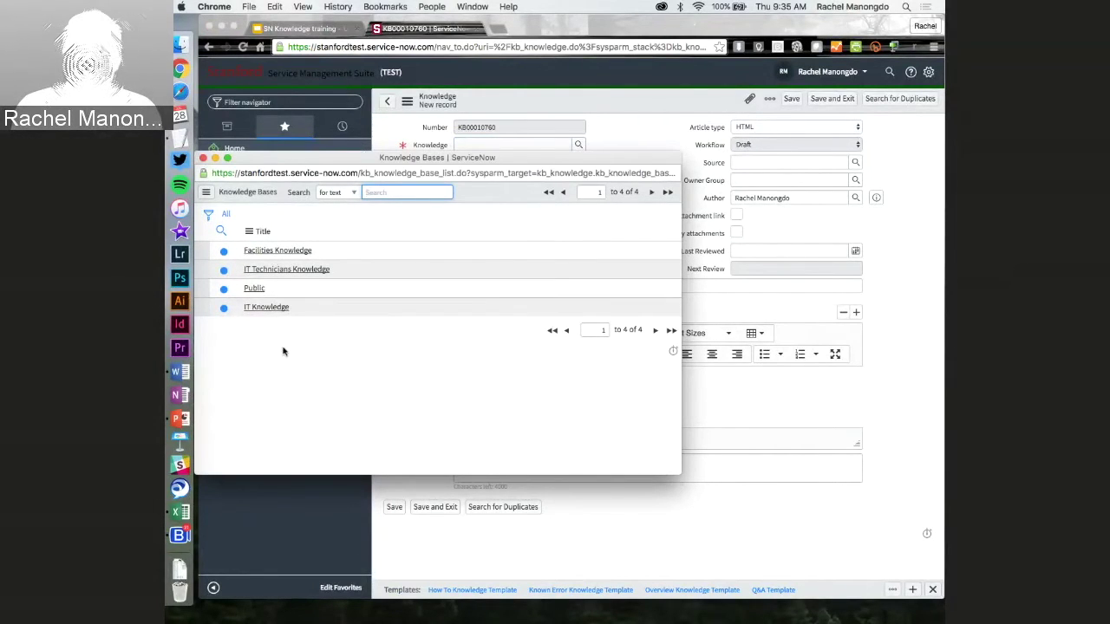
pyautogui.click(263, 308)
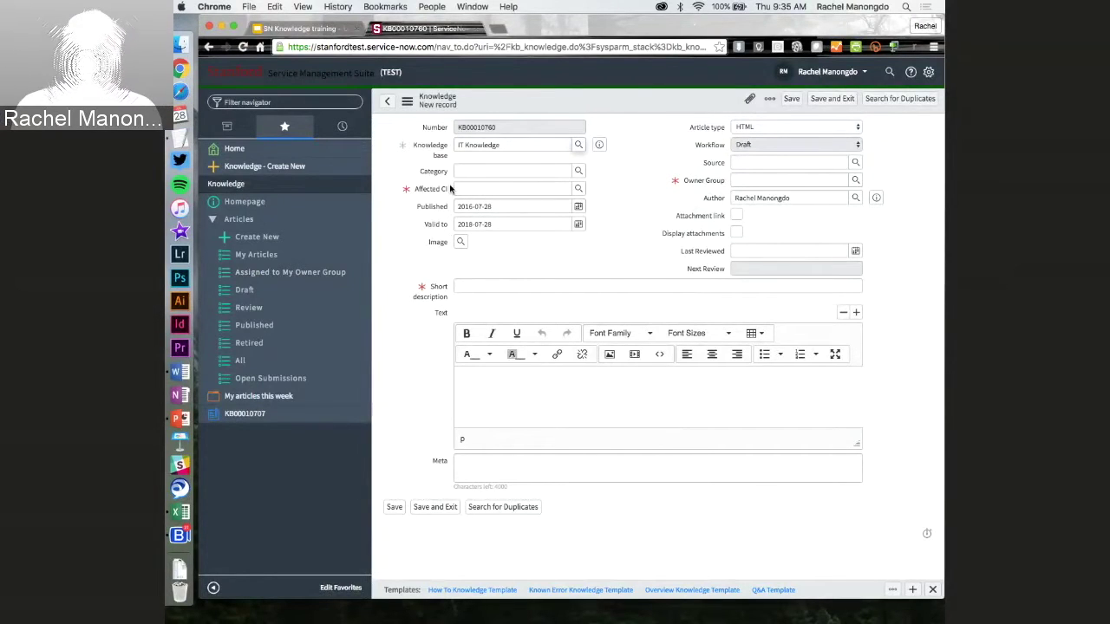
# Step: Look up Box in the configuration items list and assign it as the article's Affected CI
pyautogui.click(512, 189)
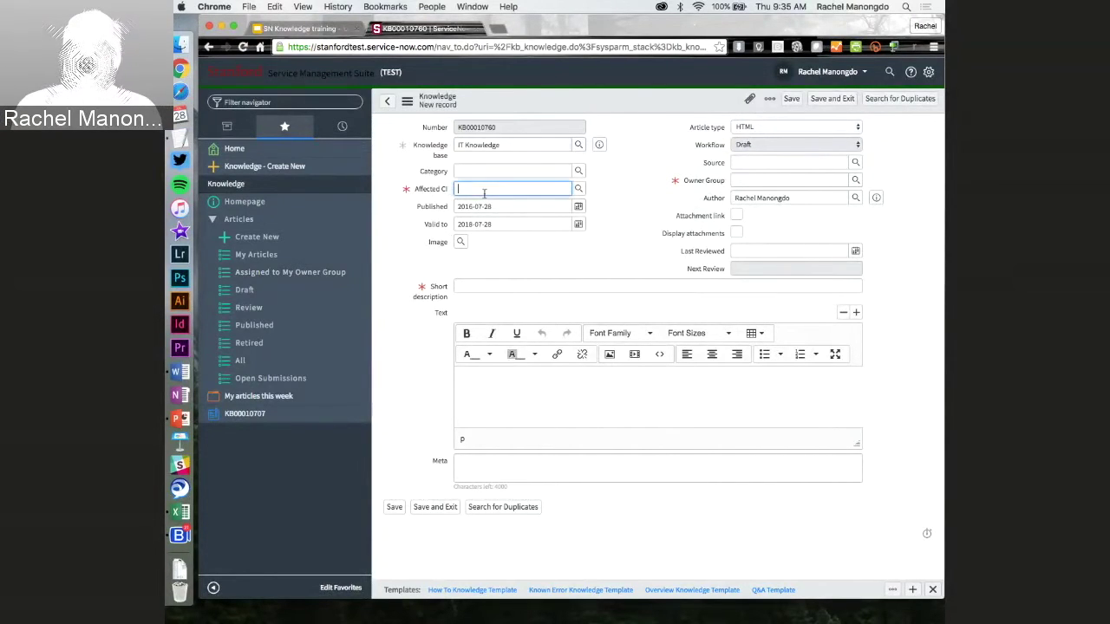
pyautogui.click(419, 202)
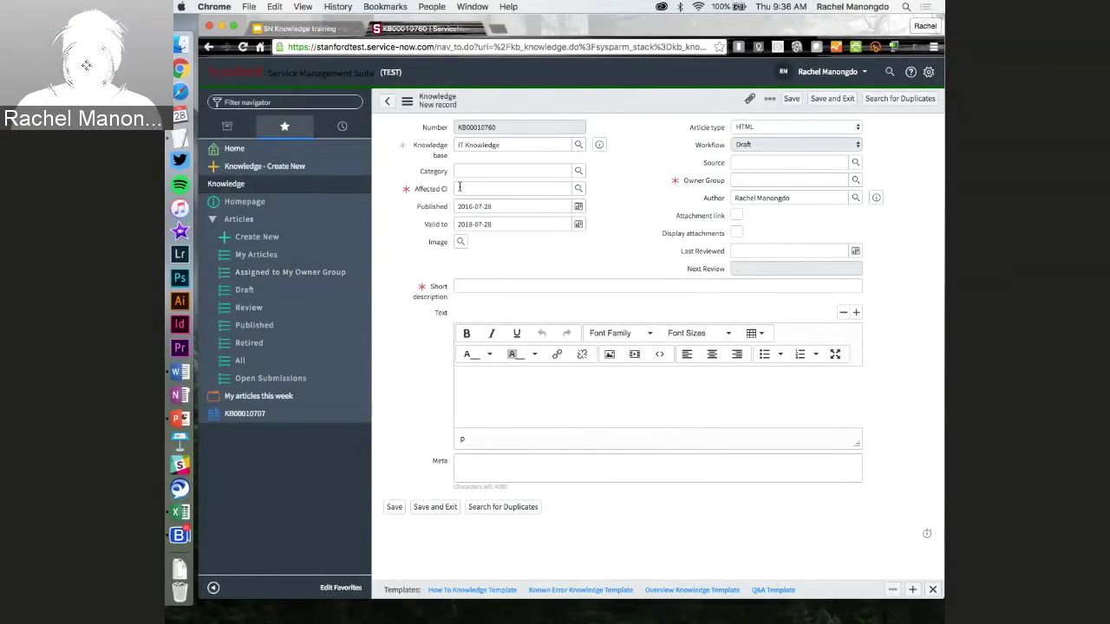
pyautogui.click(460, 188)
pyautogui.click(614, 199)
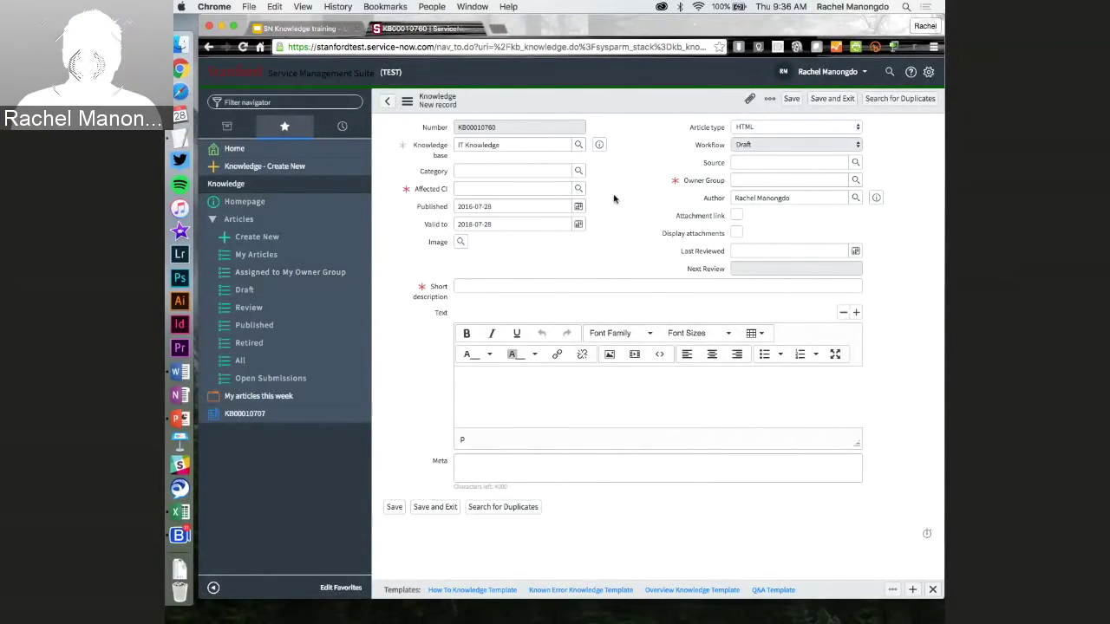
pyautogui.click(579, 189)
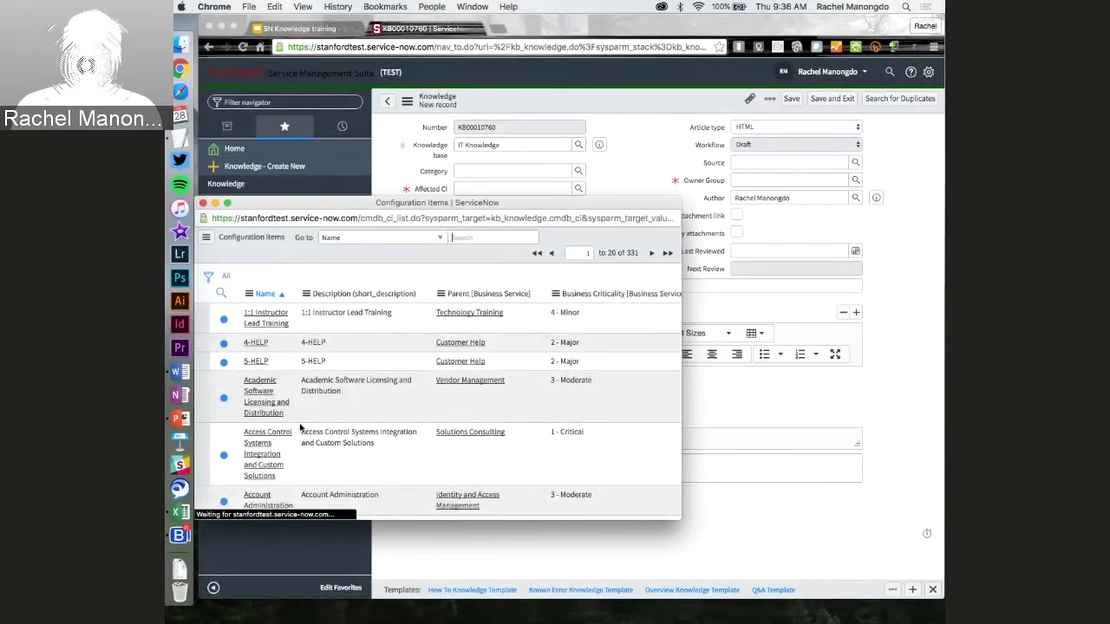
pyautogui.scroll(-5, 300, 425)
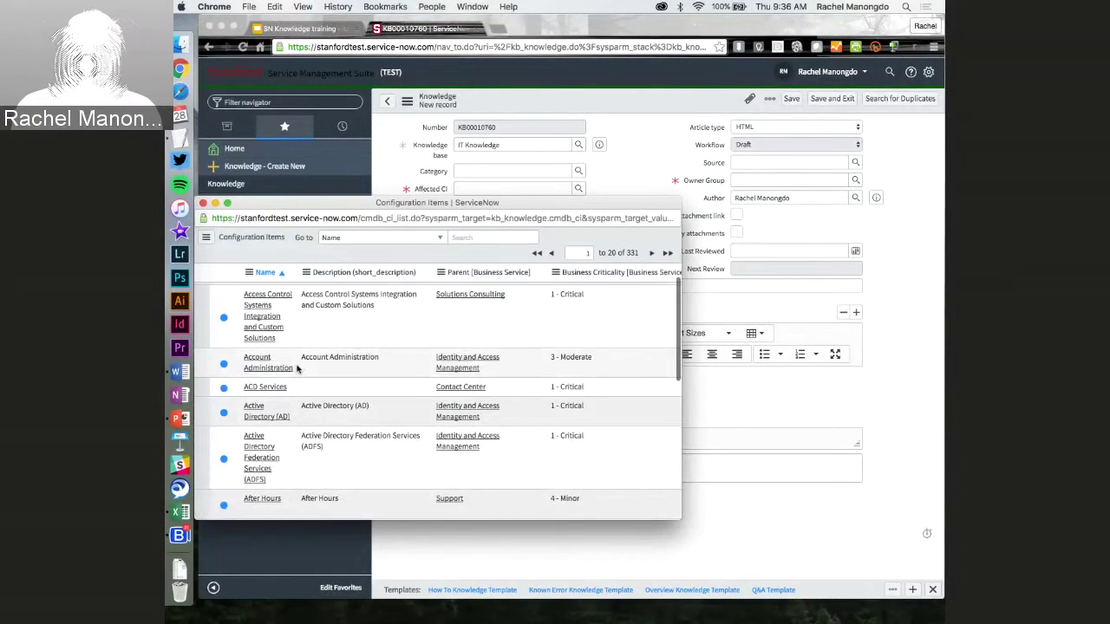
pyautogui.scroll(-10, 297, 369)
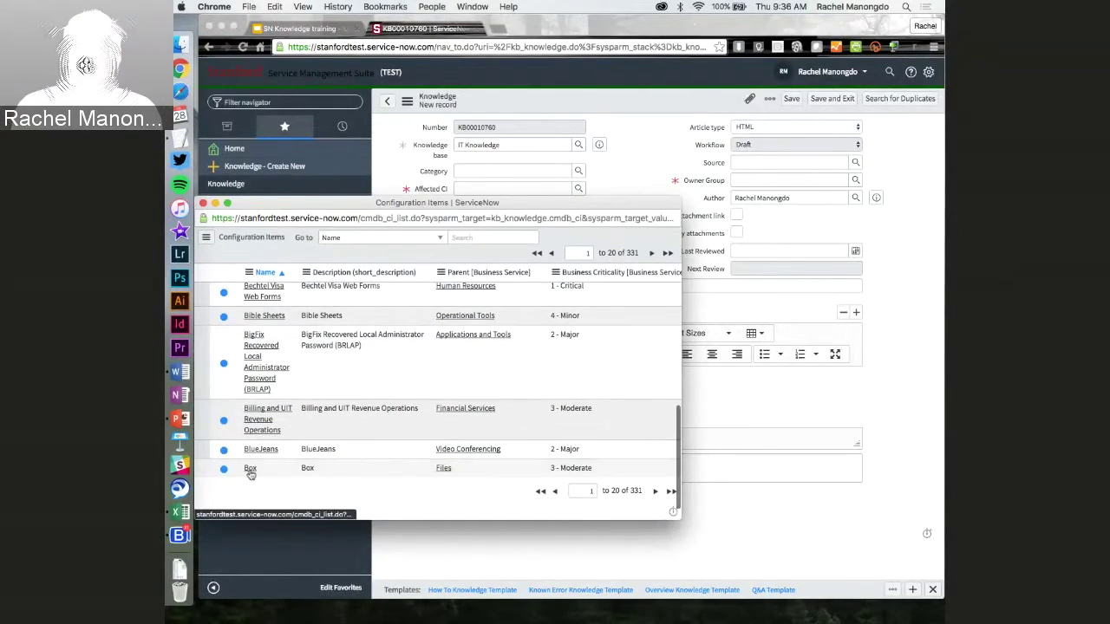
pyautogui.click(250, 468)
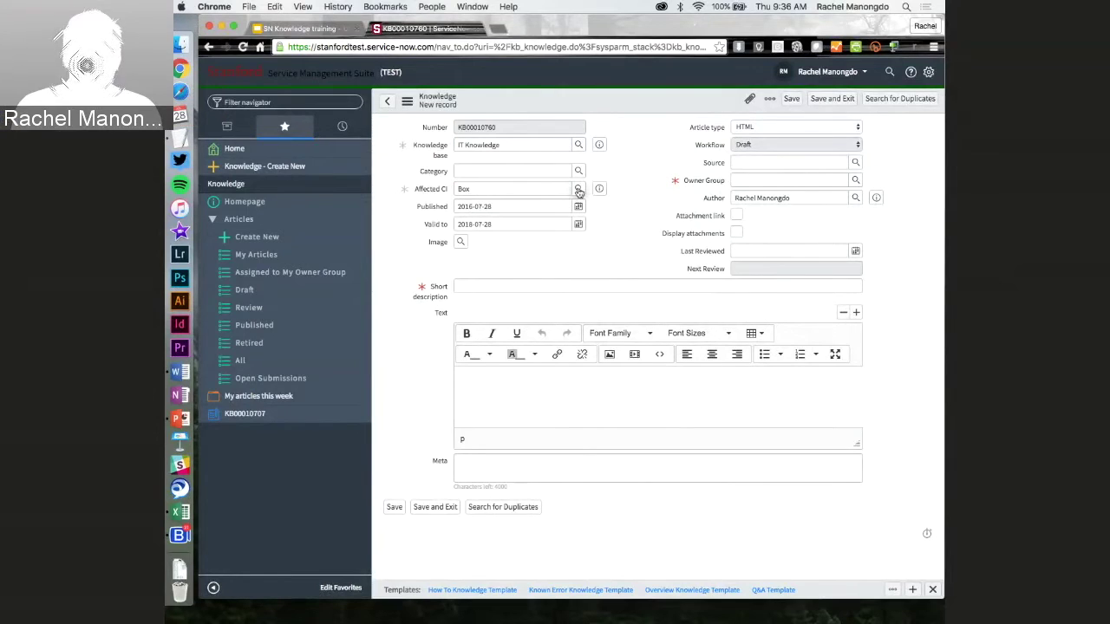
# Step: Clear the Affected CI and browse the configuration items list again, closing it without a selection
pyautogui.doubleClick(492, 189)
pyautogui.press('BackSpace')
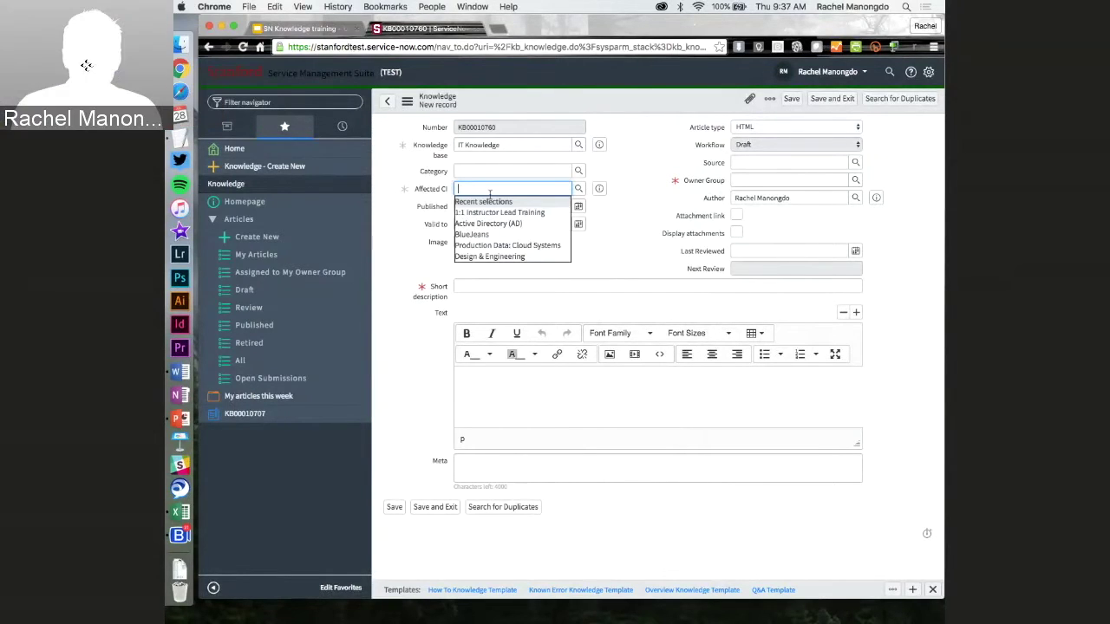
pyautogui.click(579, 189)
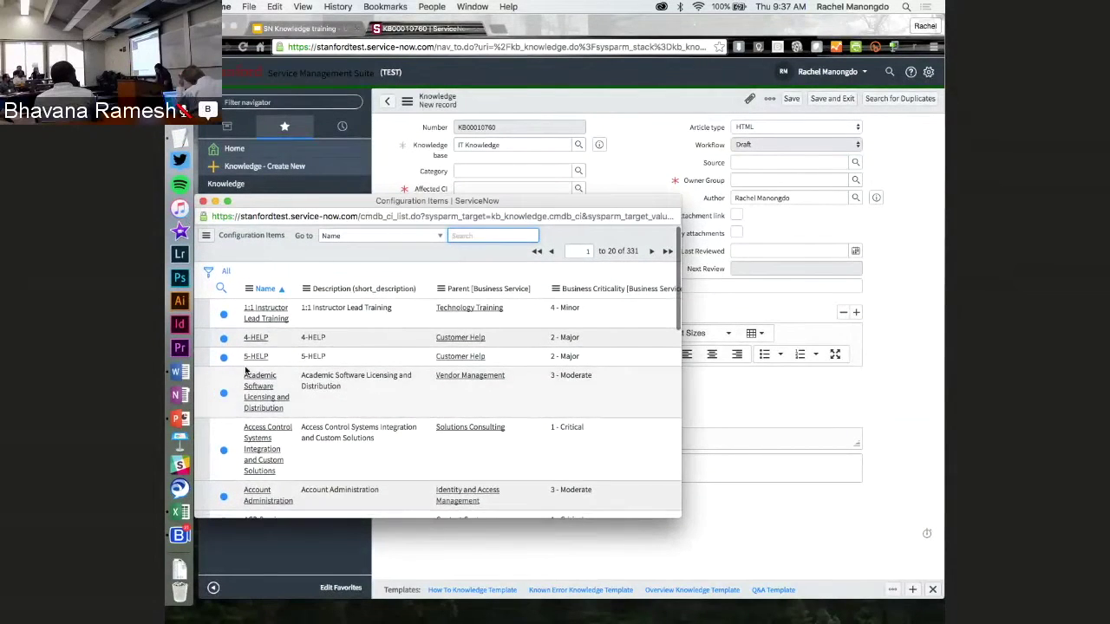
pyautogui.scroll(-5, 247, 371)
pyautogui.scroll(6, 247, 371)
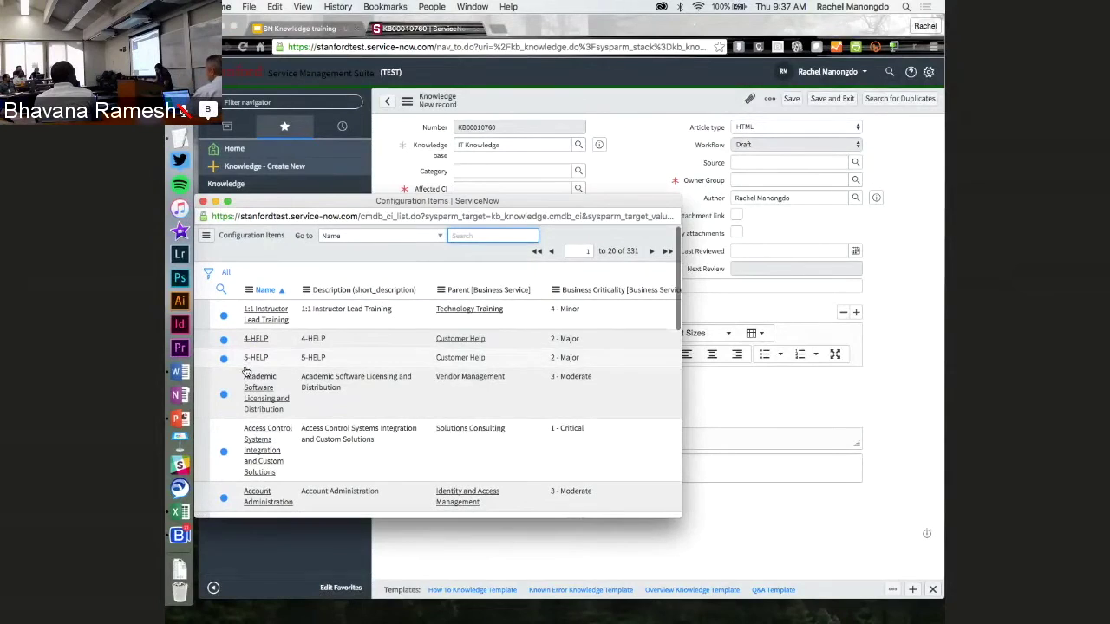
pyautogui.click(203, 201)
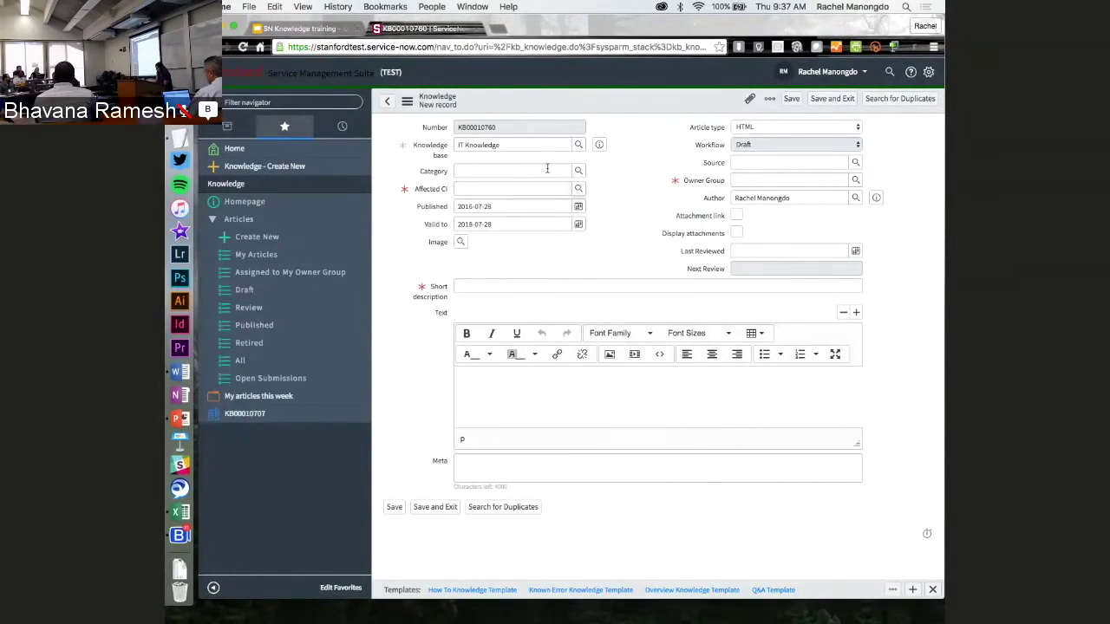
# Step: Set the Affected CI to Box by entering "box" directly and accepting the matching suggestion
pyautogui.click(485, 188)
pyautogui.write('box')
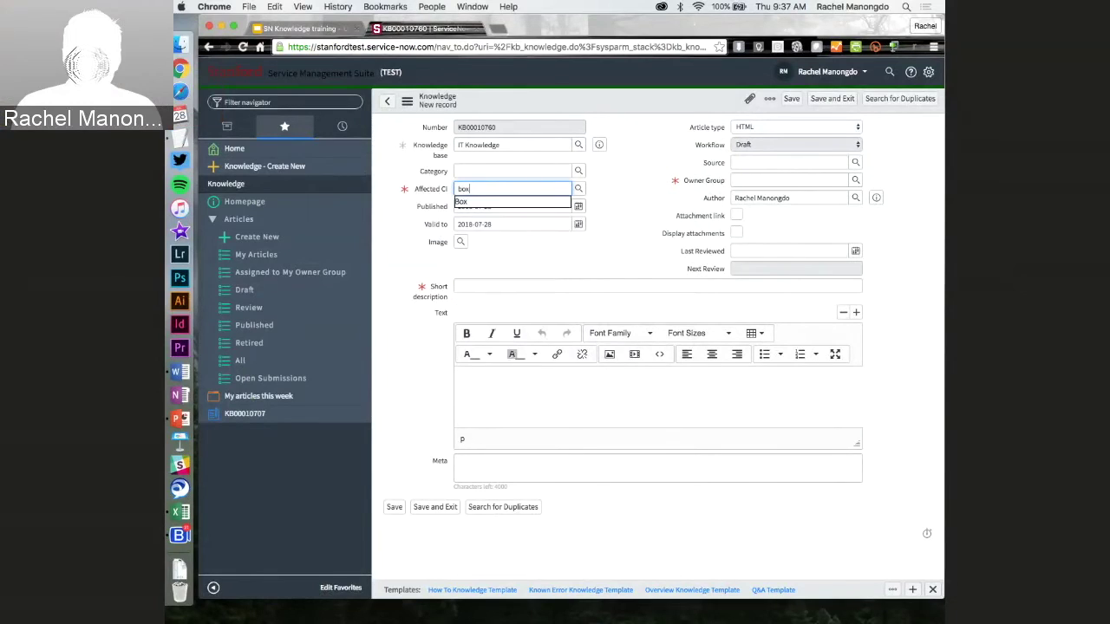
pyautogui.click(485, 202)
pyautogui.click(612, 196)
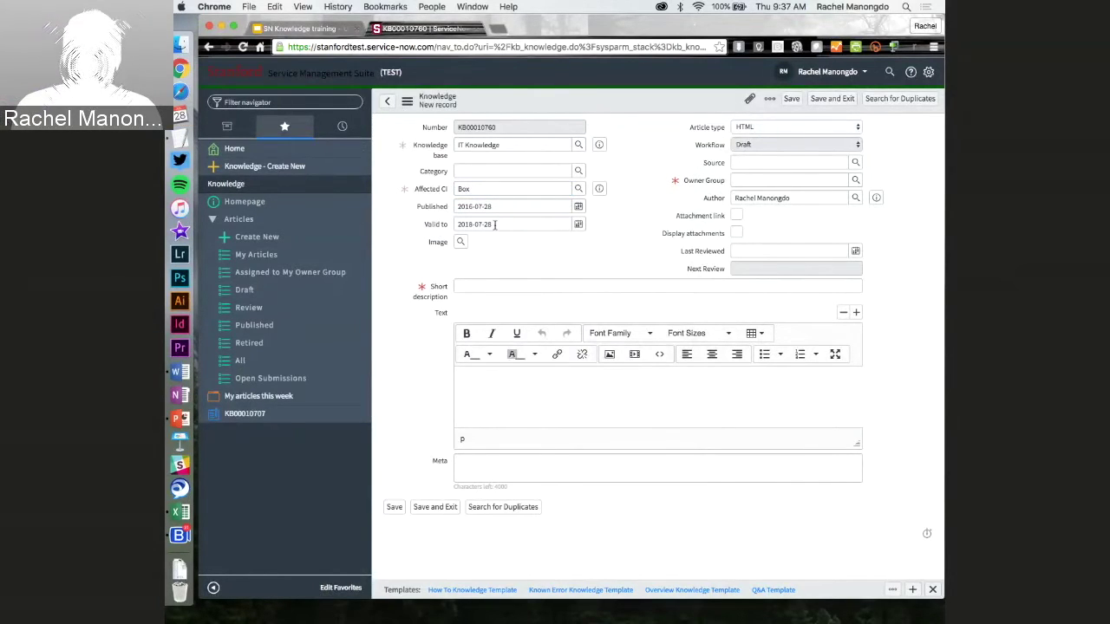
# Step: Leave the Valid to date as it is and set the Owner Group to UIT Communications
pyautogui.click(495, 224)
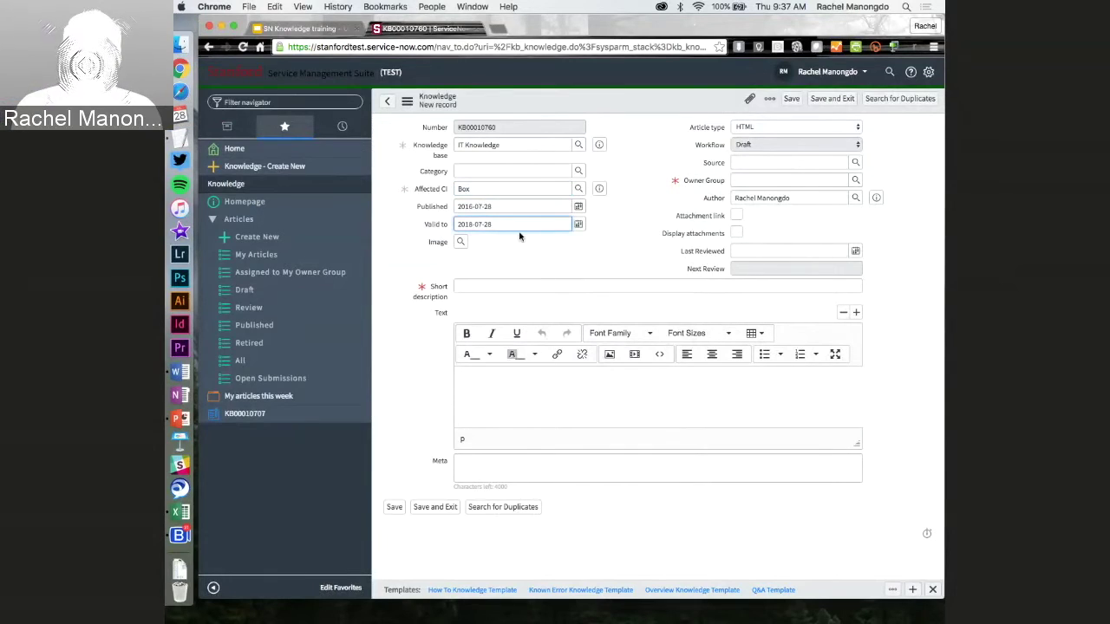
pyautogui.click(595, 260)
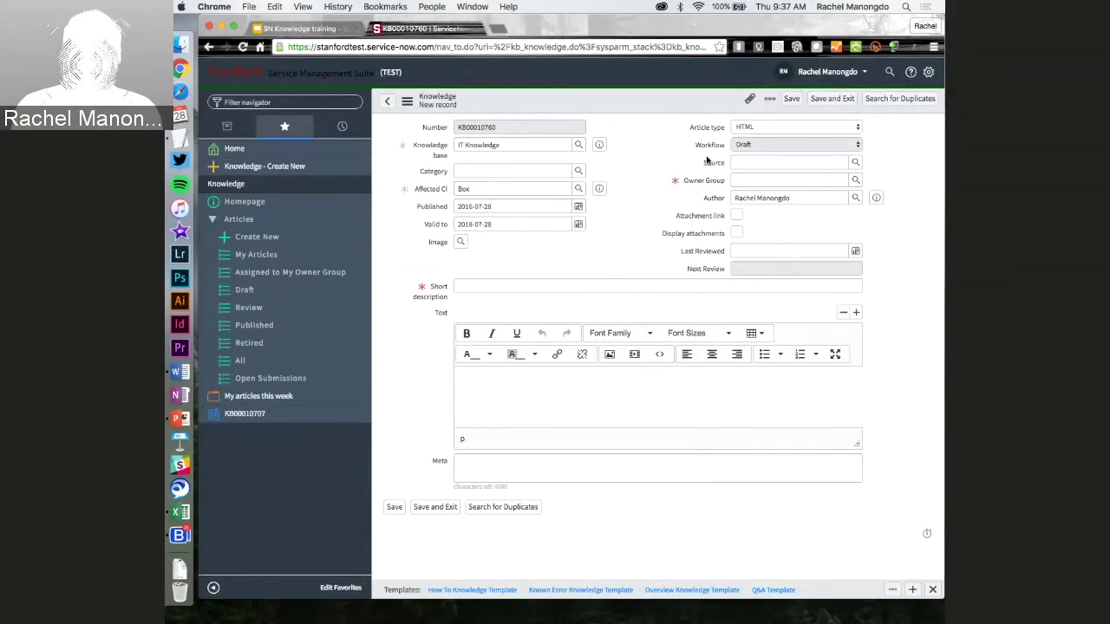
pyautogui.click(752, 183)
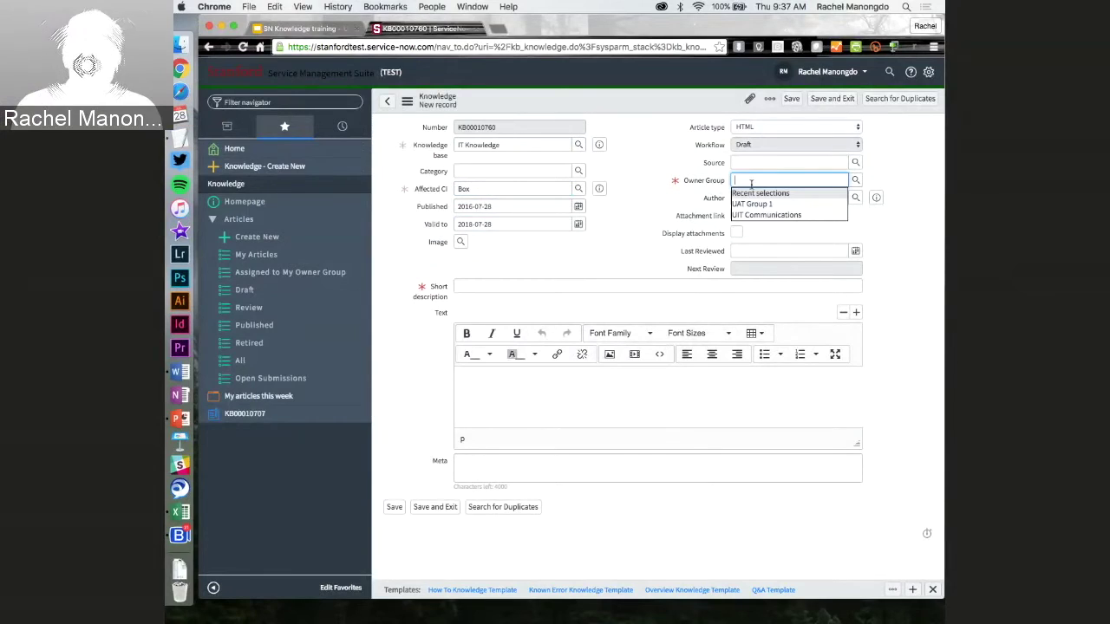
pyautogui.press('Down')
pyautogui.press('Down')
pyautogui.click(757, 215)
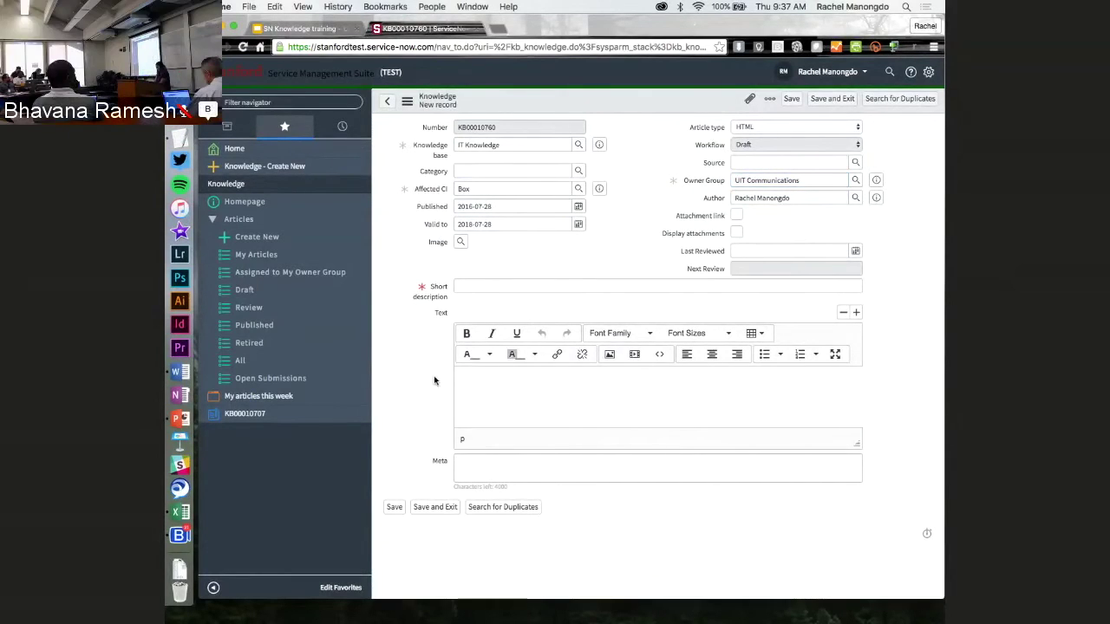
# Step: Make the article's Text editor taller and show the template bar for the form
pyautogui.click(520, 415)
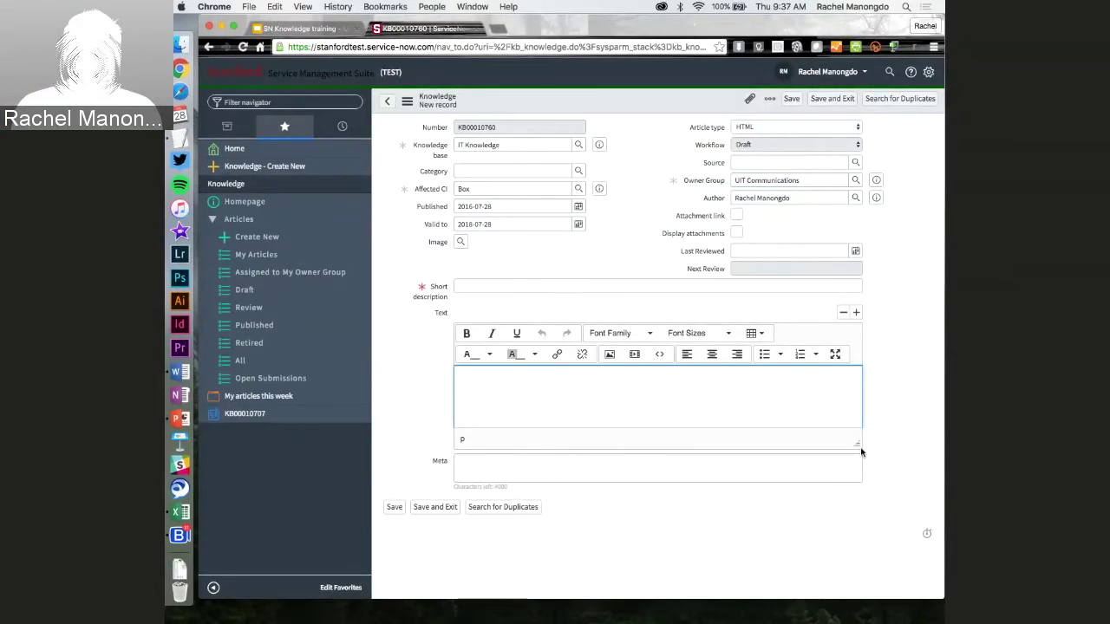
pyautogui.moveTo(858, 444); pyautogui.dragTo(885, 519)
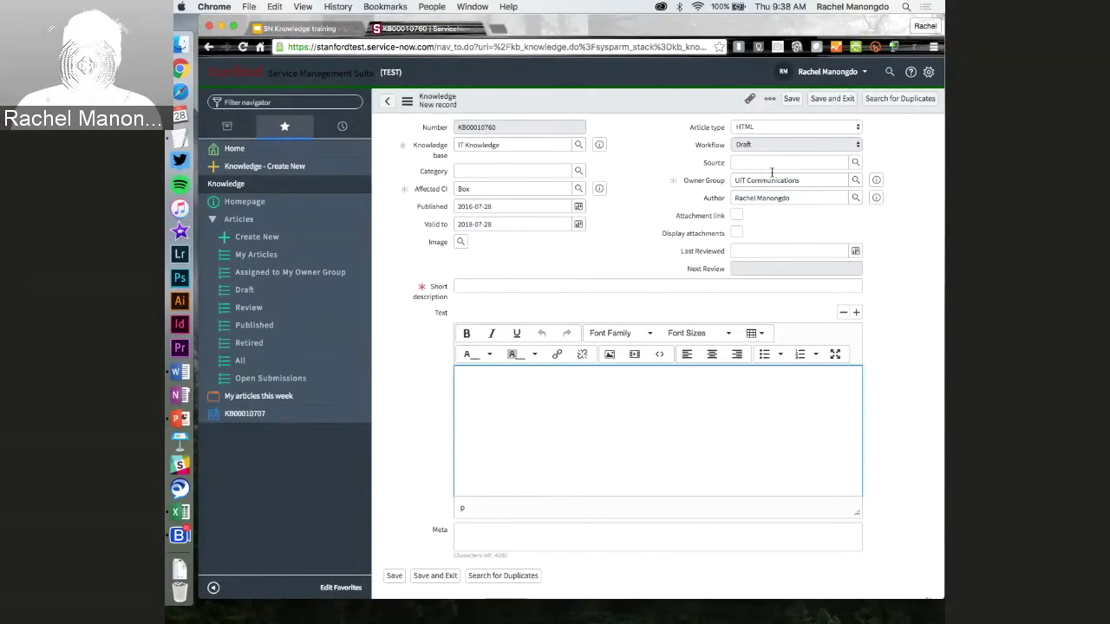
pyautogui.click(769, 100)
pyautogui.click(747, 130)
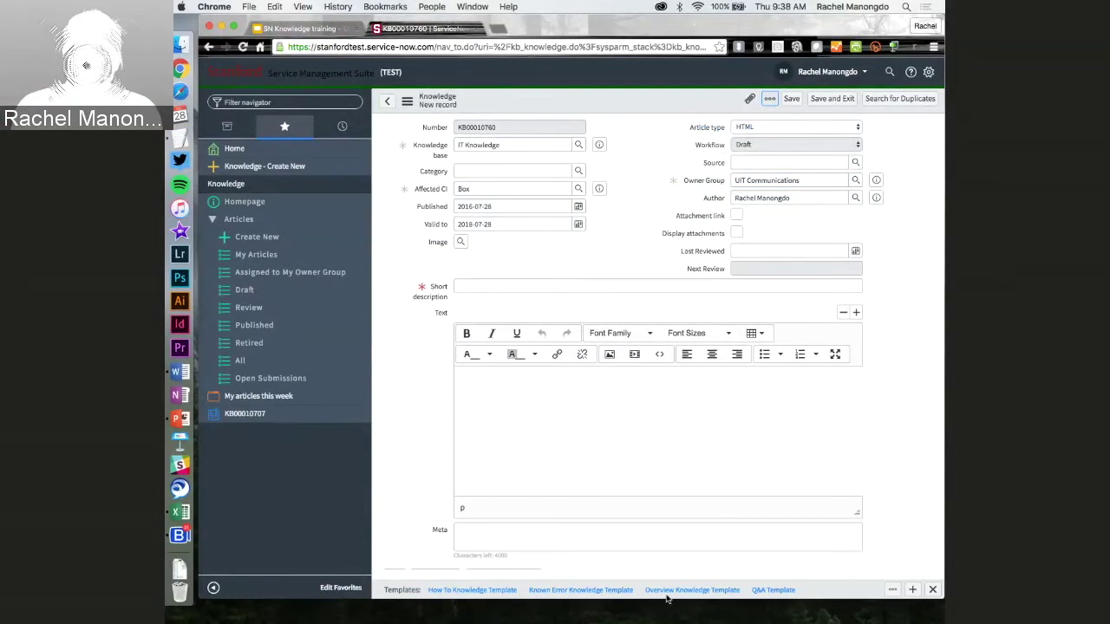
# Step: Apply the How To Knowledge Template to the new article and make its Text editor taller
pyautogui.click(491, 591)
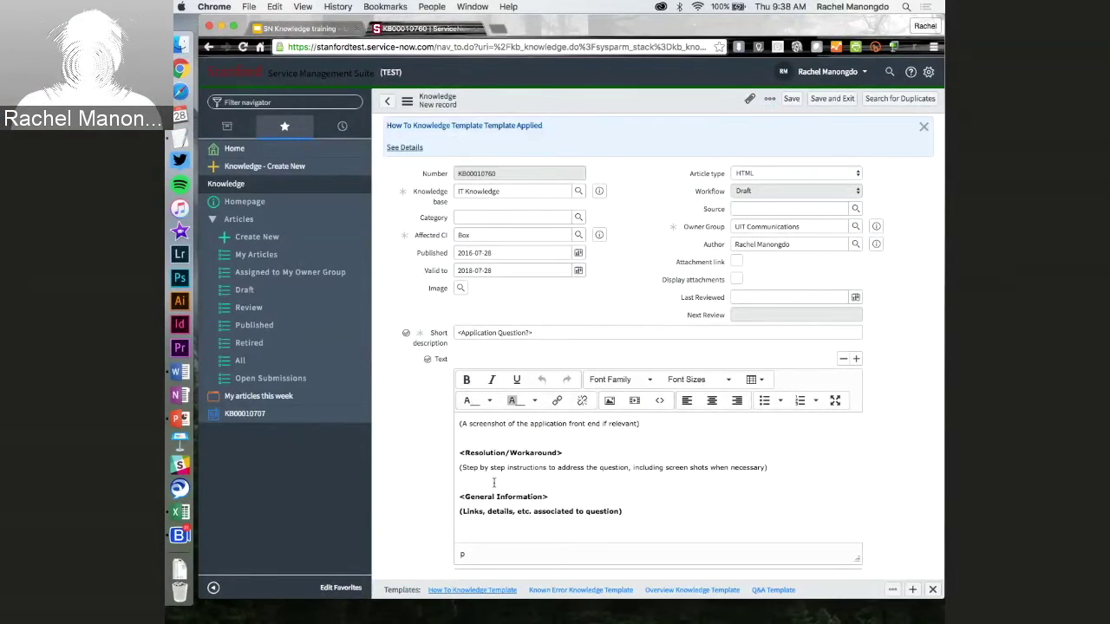
pyautogui.scroll(-5, 867, 503)
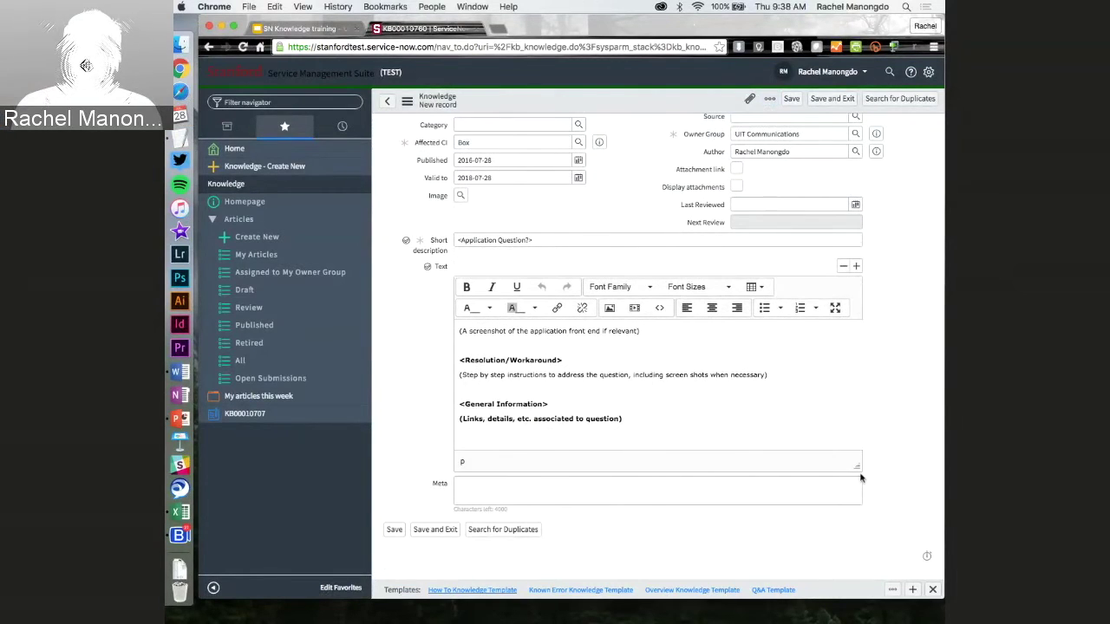
pyautogui.moveTo(860, 471); pyautogui.dragTo(897, 574)
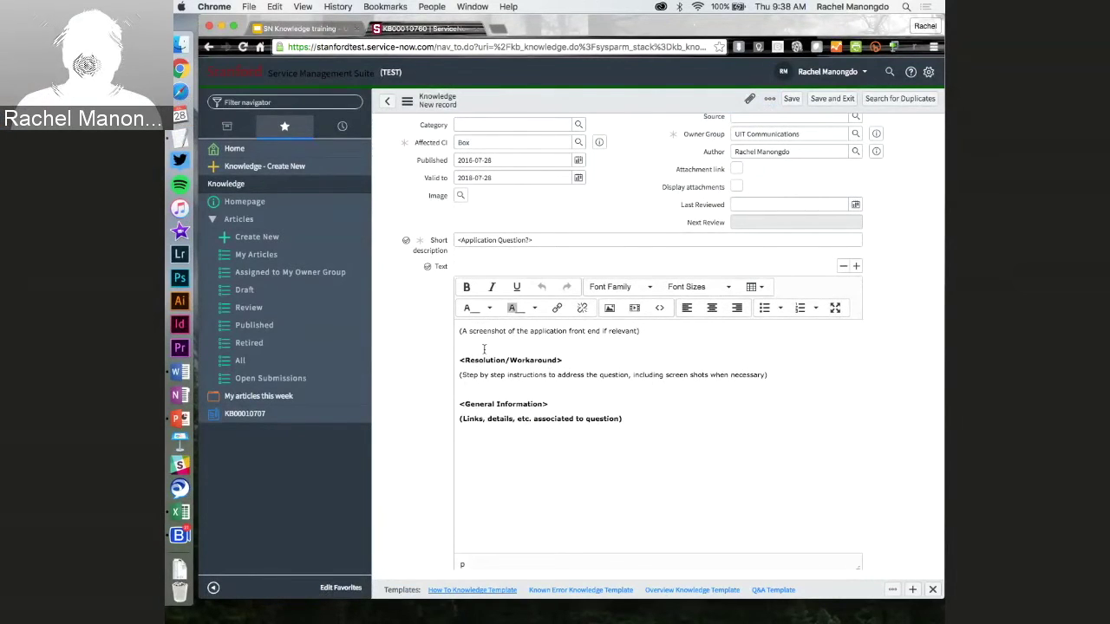
pyautogui.scroll(-3, 480, 346)
pyautogui.scroll(5, 481, 346)
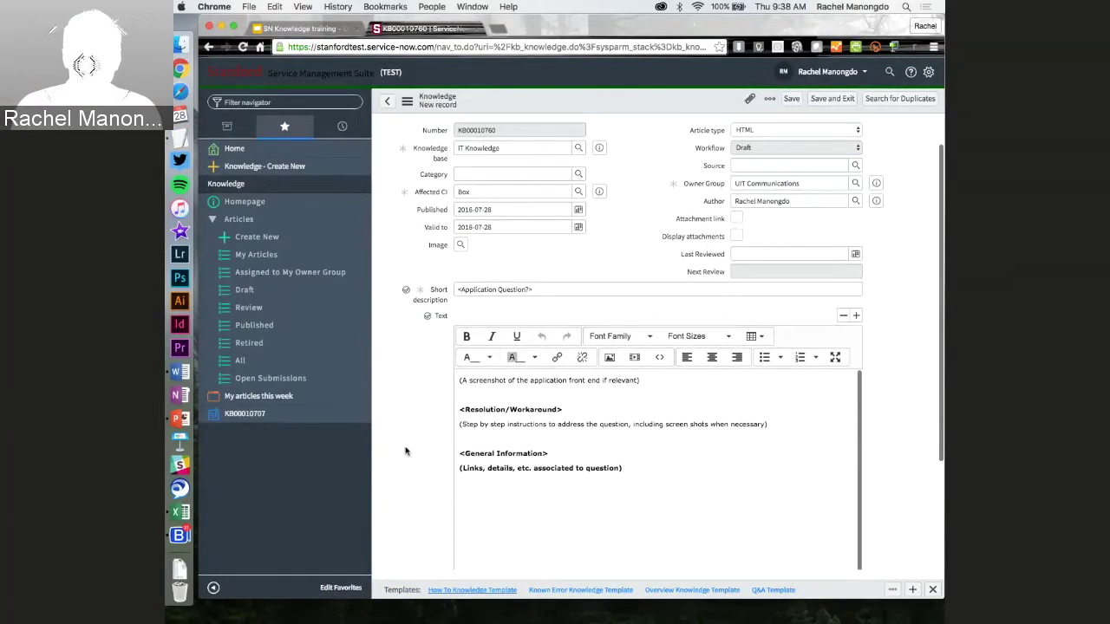
pyautogui.scroll(-2, 405, 451)
pyautogui.scroll(1, 445, 483)
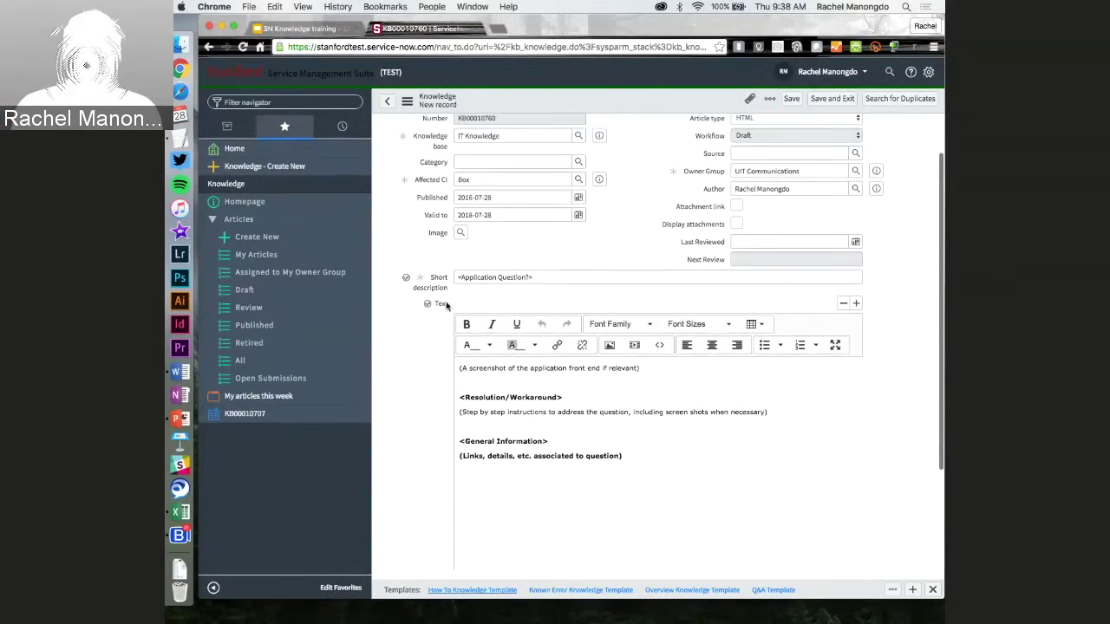
# Step: Replace the template's placeholder in the Short description with "How to increase my storage"
pyautogui.moveTo(534, 277); pyautogui.dragTo(442, 278)
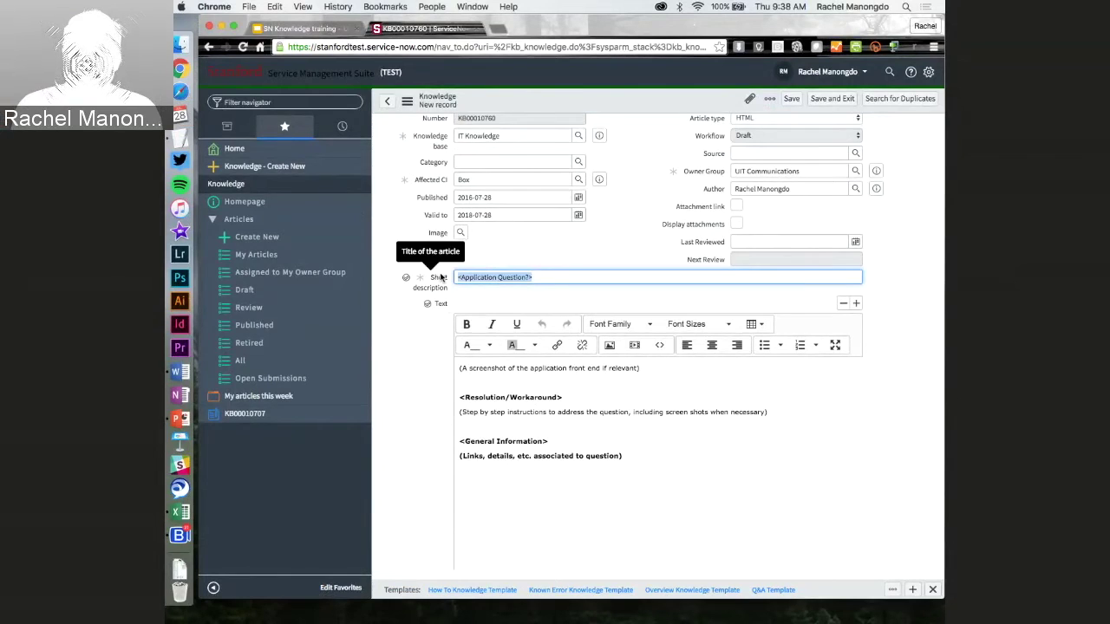
pyautogui.scroll(-4, 441, 429)
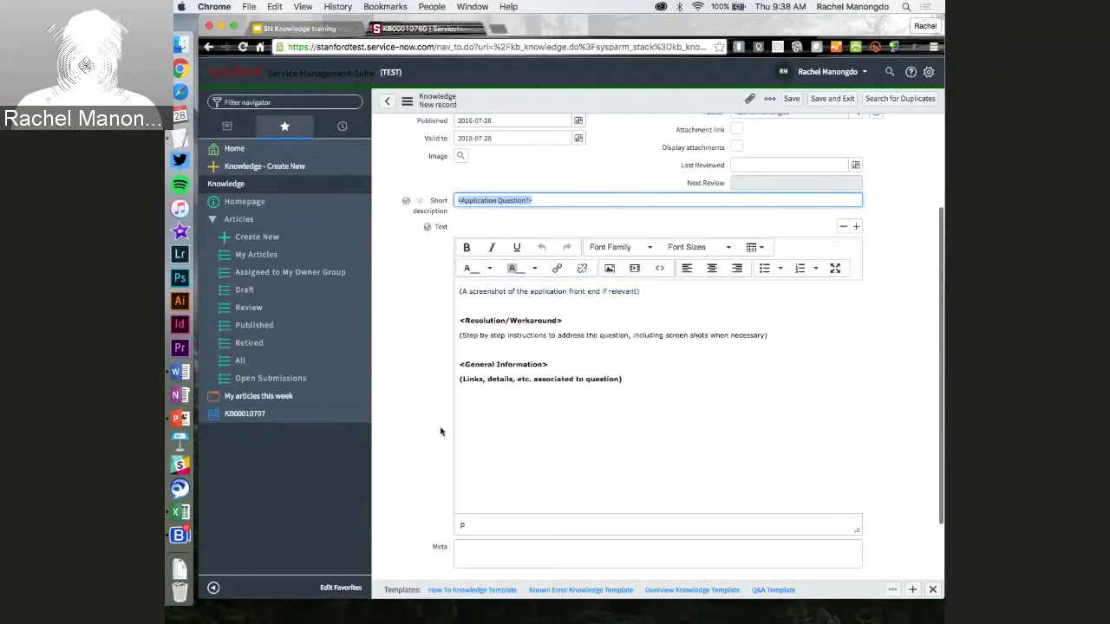
pyautogui.scroll(5, 440, 431)
pyautogui.doubleClick(512, 294)
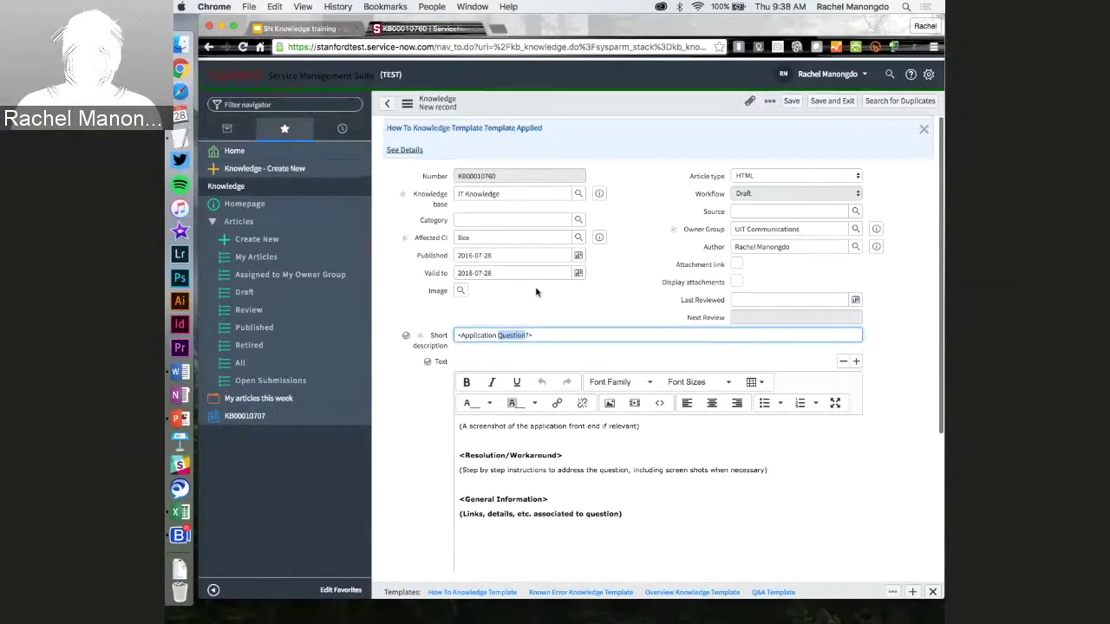
pyautogui.scroll(-3, 536, 293)
pyautogui.moveTo(546, 268); pyautogui.dragTo(433, 268)
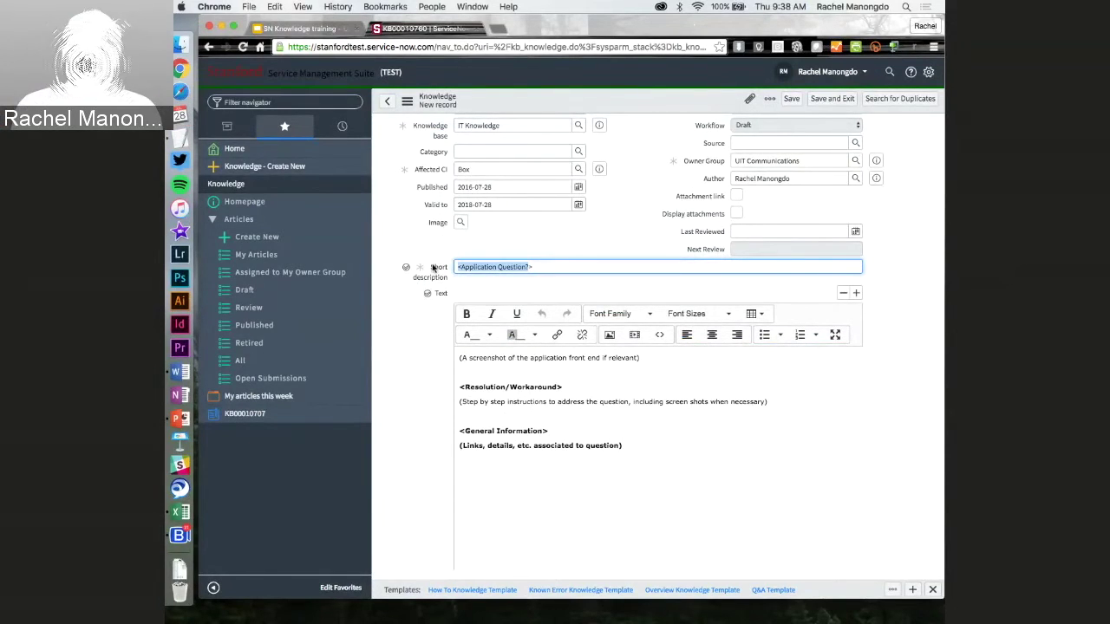
pyautogui.write('How')
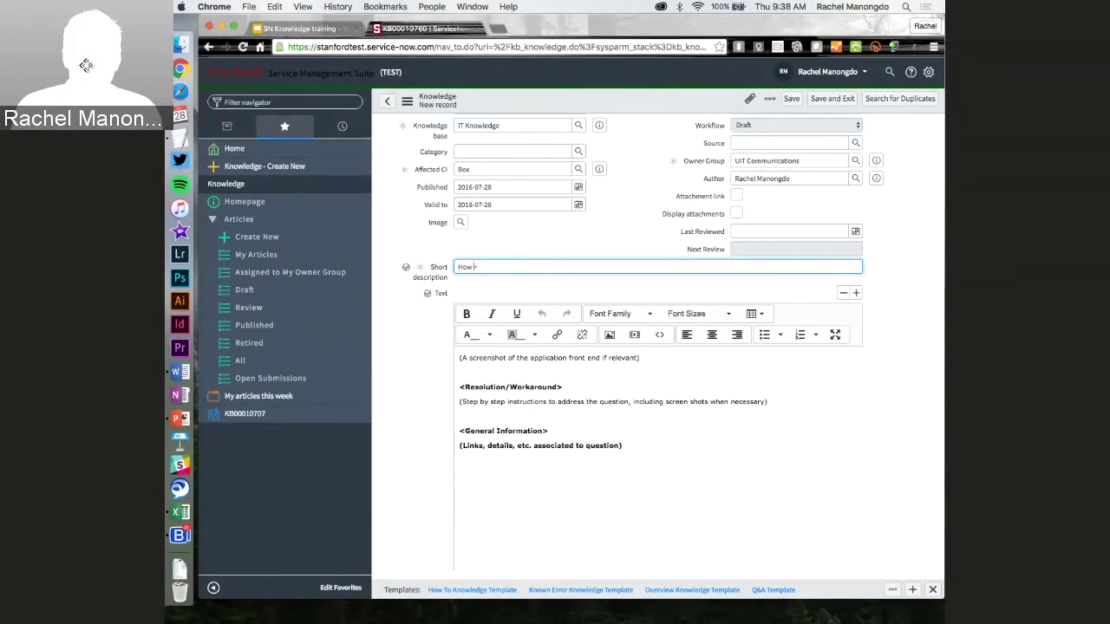
pyautogui.write(' to increase my storage')
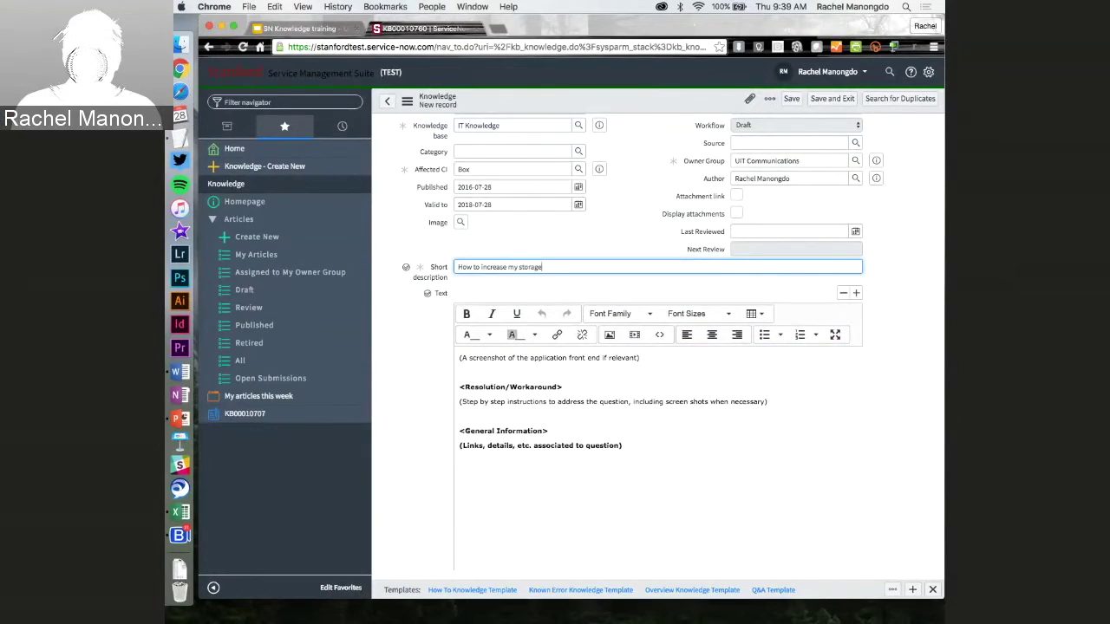
pyautogui.click(408, 425)
# Step: Enter the search keywords "storage, need_more_space" as the article's Meta
pyautogui.scroll(-2, 408, 425)
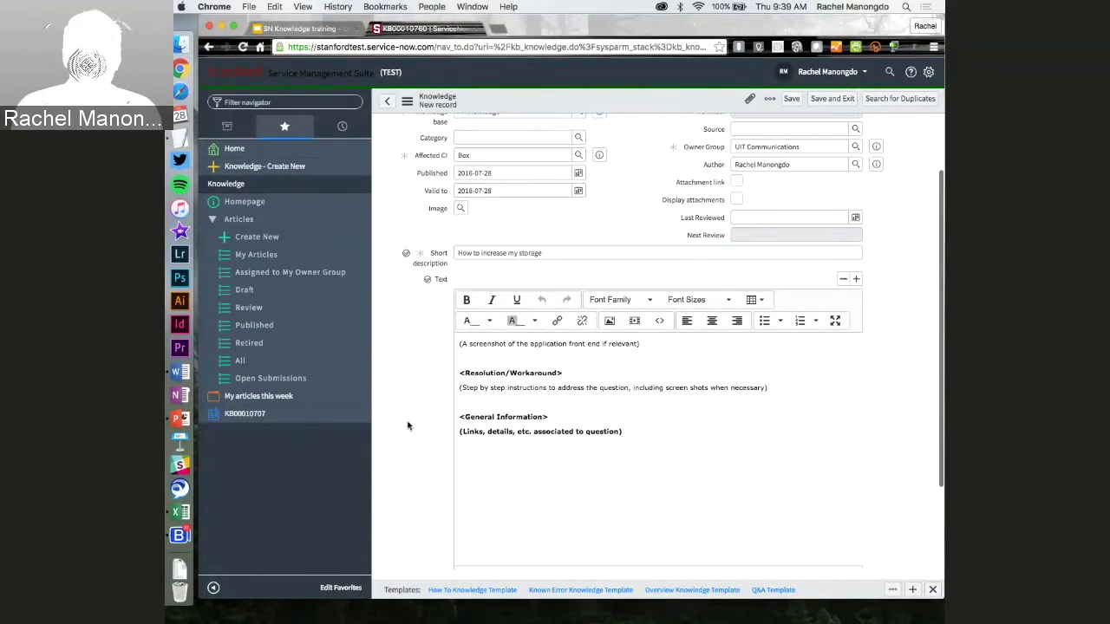
pyautogui.scroll(-1, 407, 425)
pyautogui.scroll(-1, 408, 425)
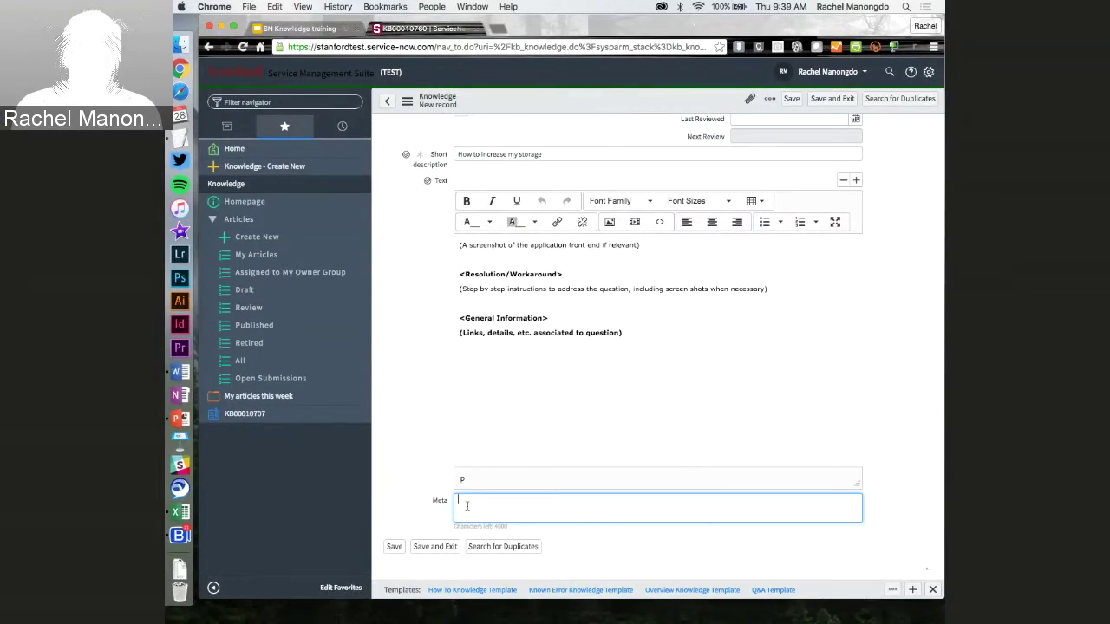
pyautogui.write('storage')
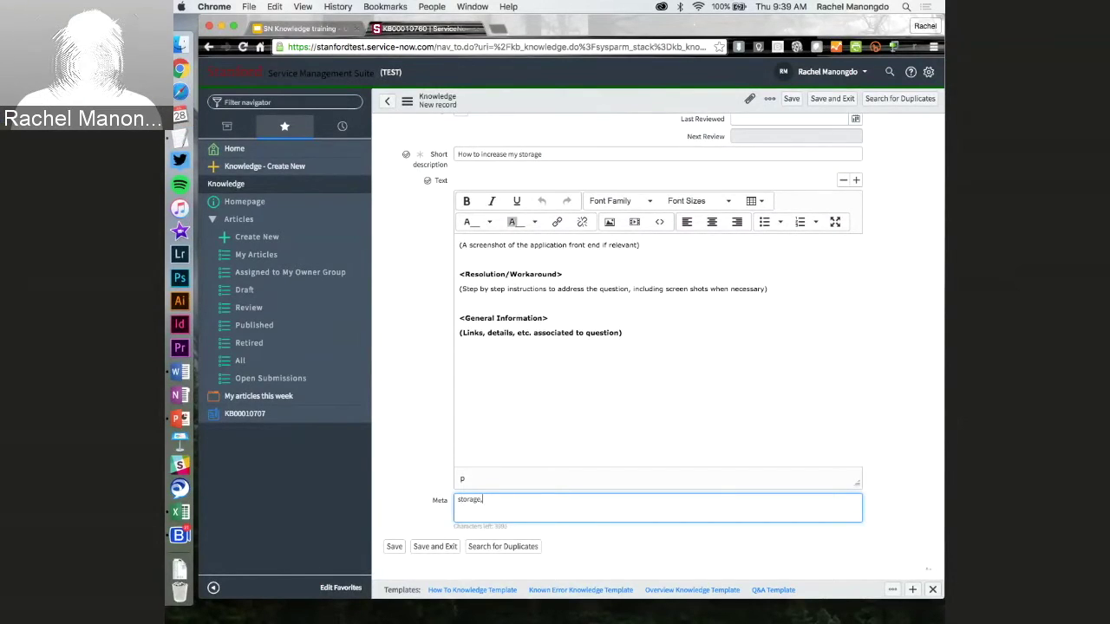
pyautogui.write(',')
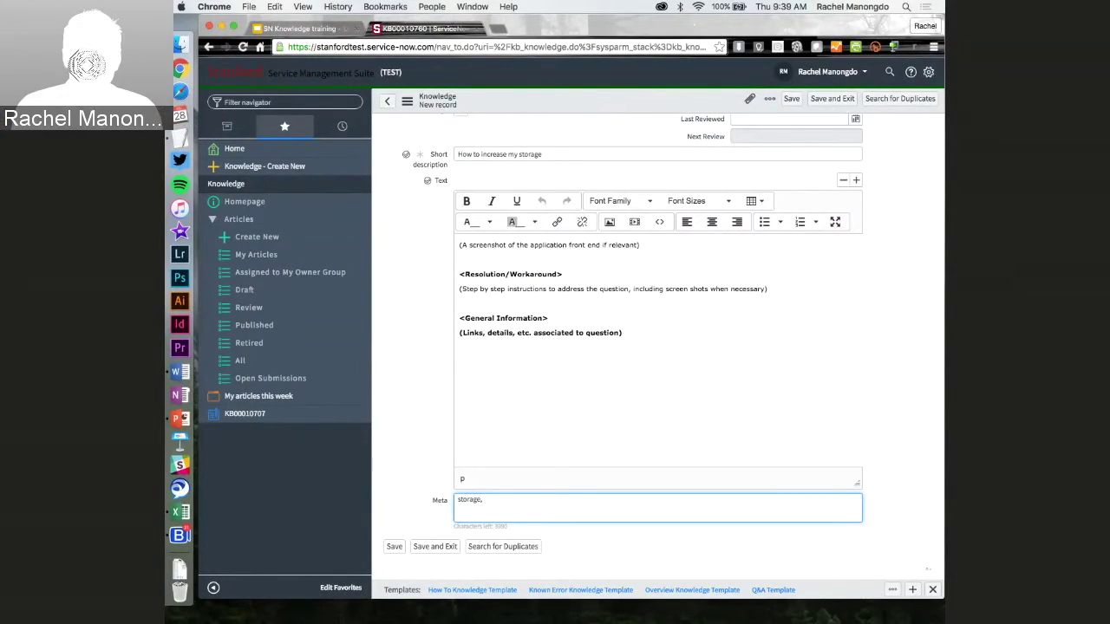
pyautogui.write(' n')
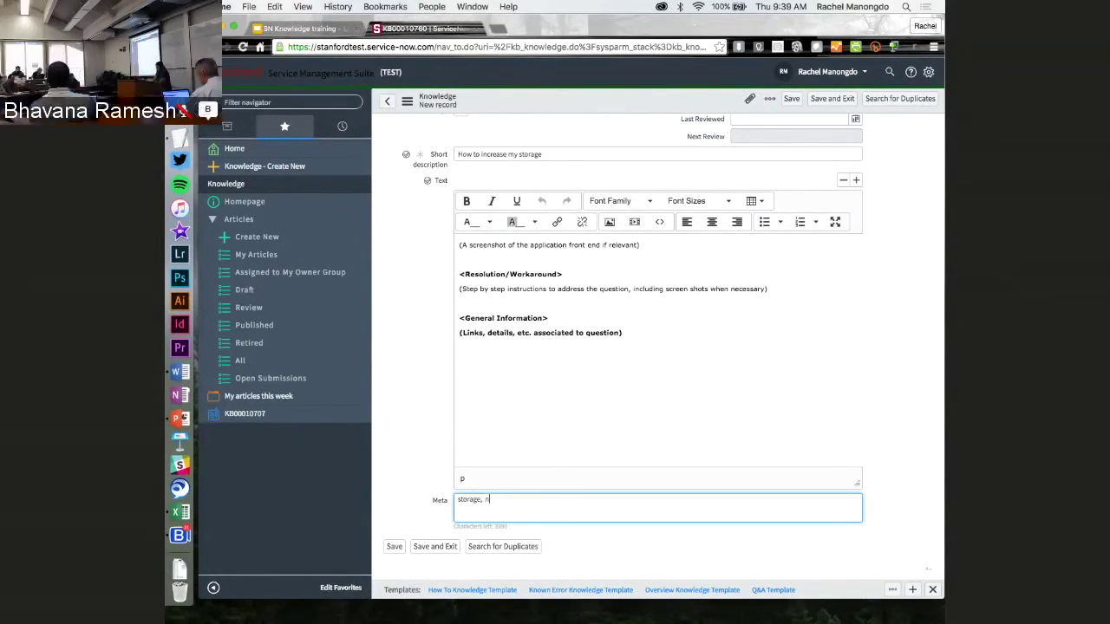
pyautogui.write('eed_more_space')
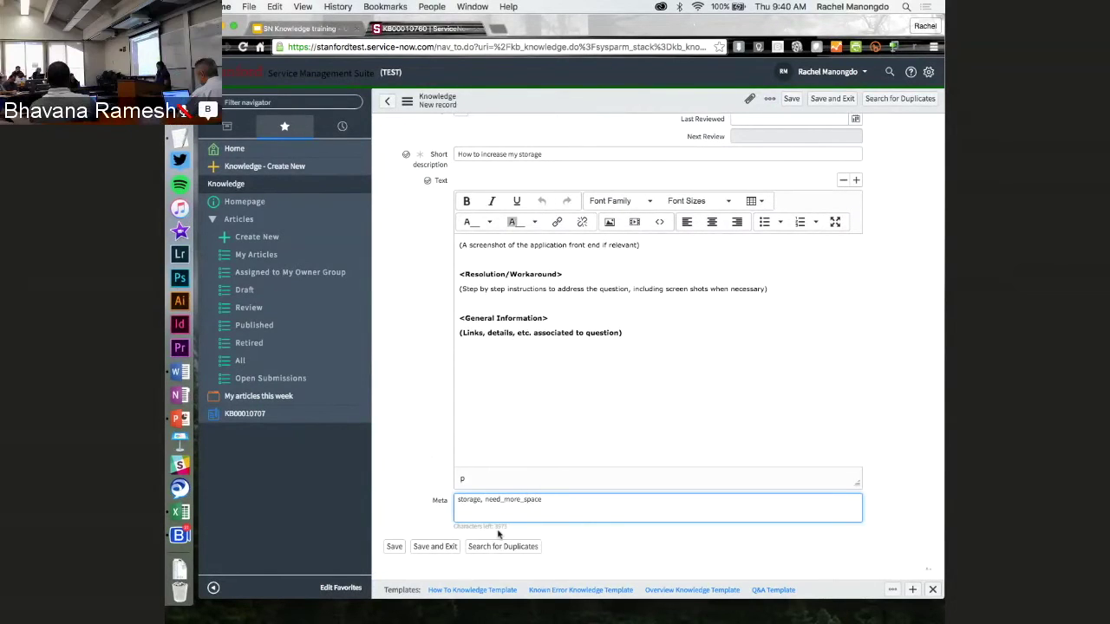
pyautogui.scroll(-1, 532, 518)
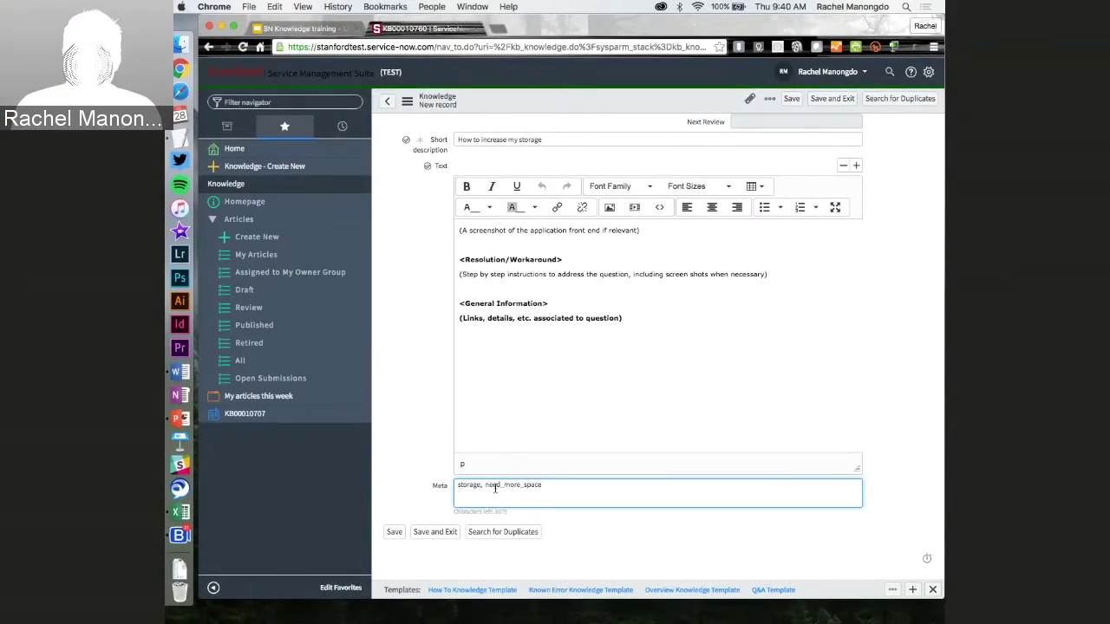
pyautogui.moveTo(485, 488); pyautogui.dragTo(561, 485)
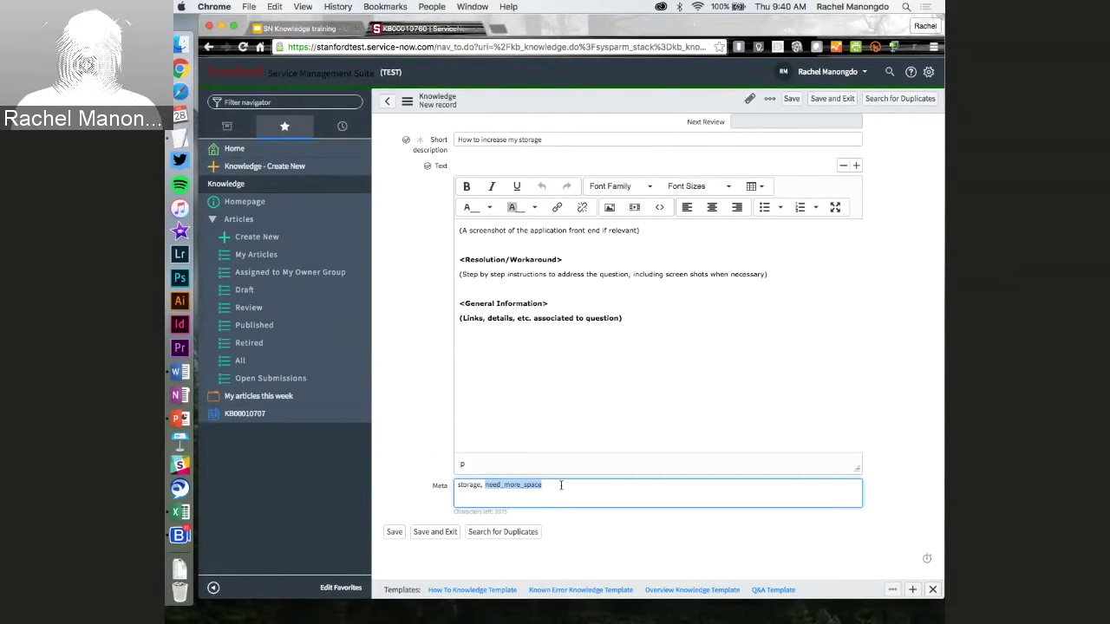
pyautogui.click(561, 486)
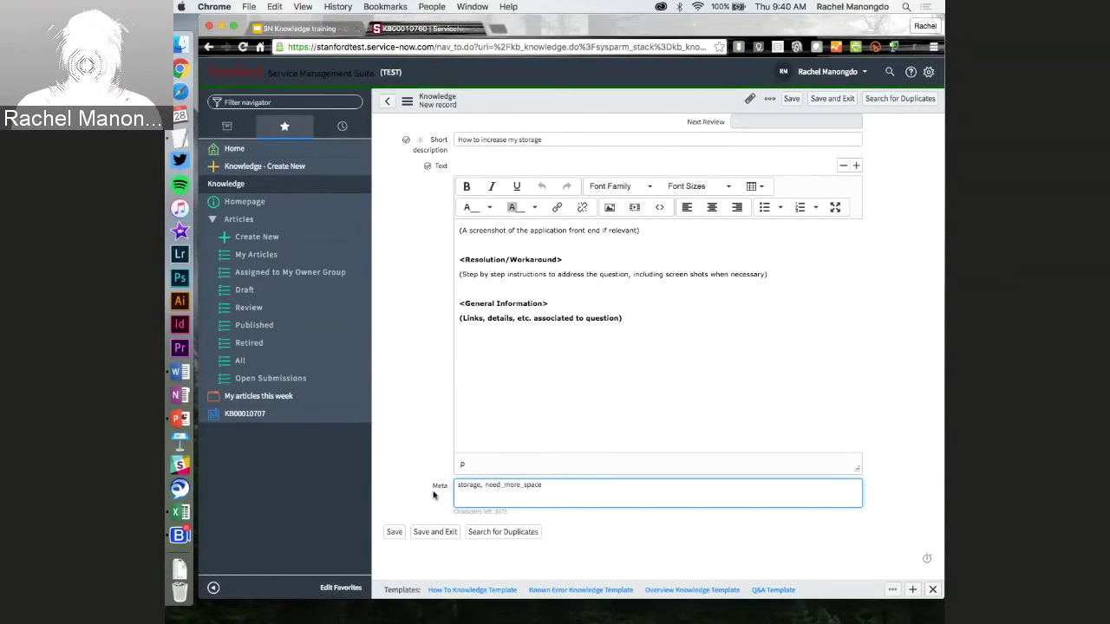
pyautogui.click(416, 437)
# Step: Replace the screenshot placeholder line at the start of the article text with "Increase your Box storage by ...."
pyautogui.click(519, 303)
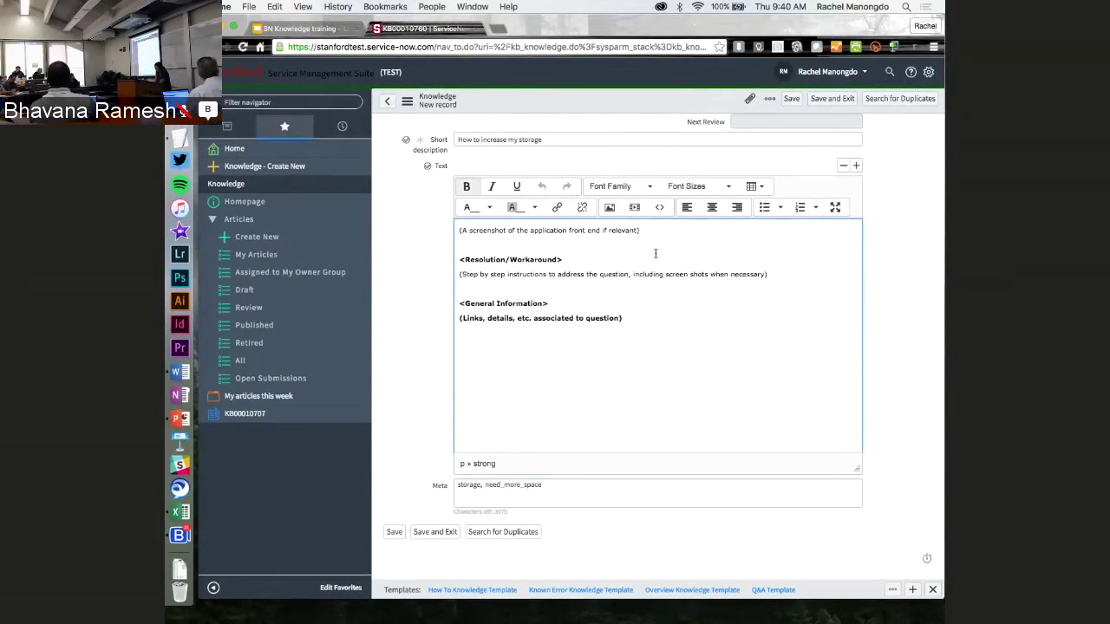
pyautogui.hotkey('ctrl', 'a')
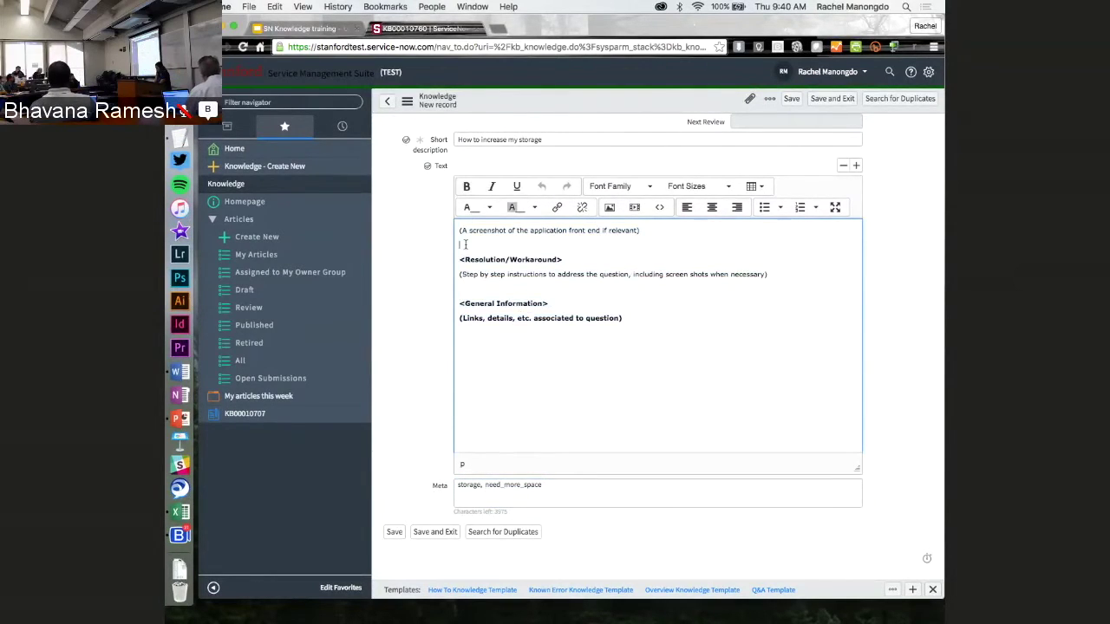
pyautogui.click(465, 245)
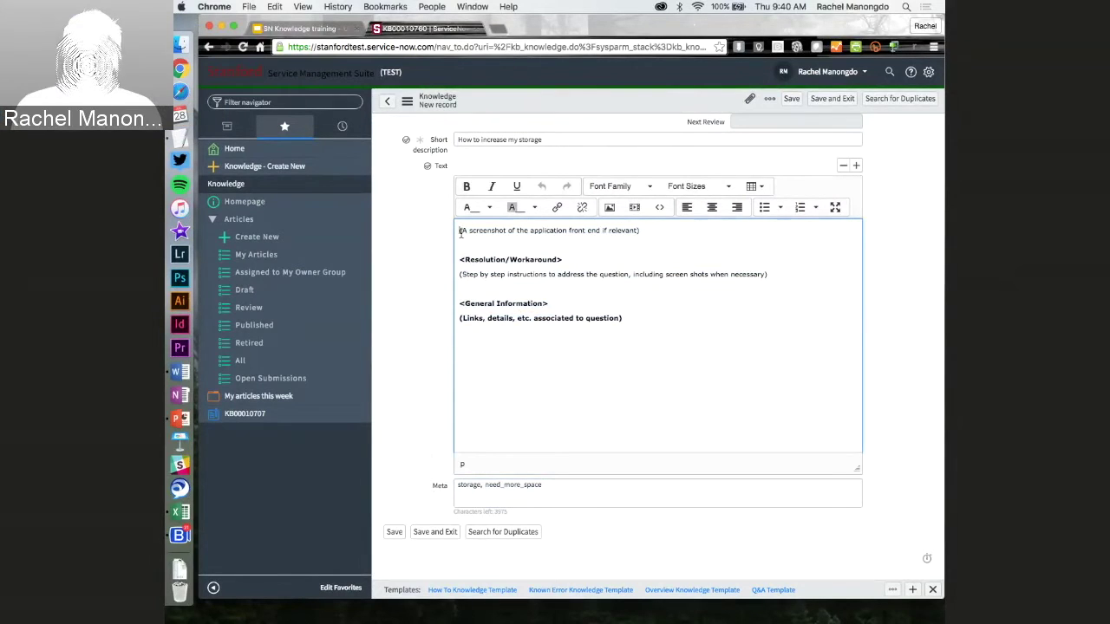
pyautogui.moveTo(462, 229); pyautogui.dragTo(668, 237)
pyautogui.press('BackSpace')
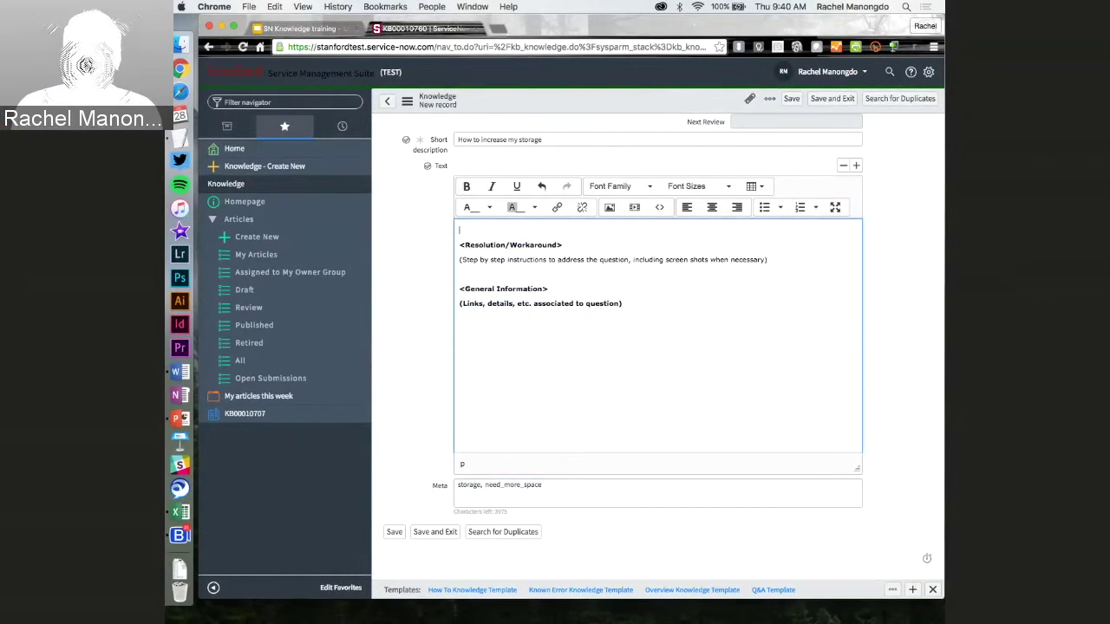
pyautogui.write('Increase your BOx')
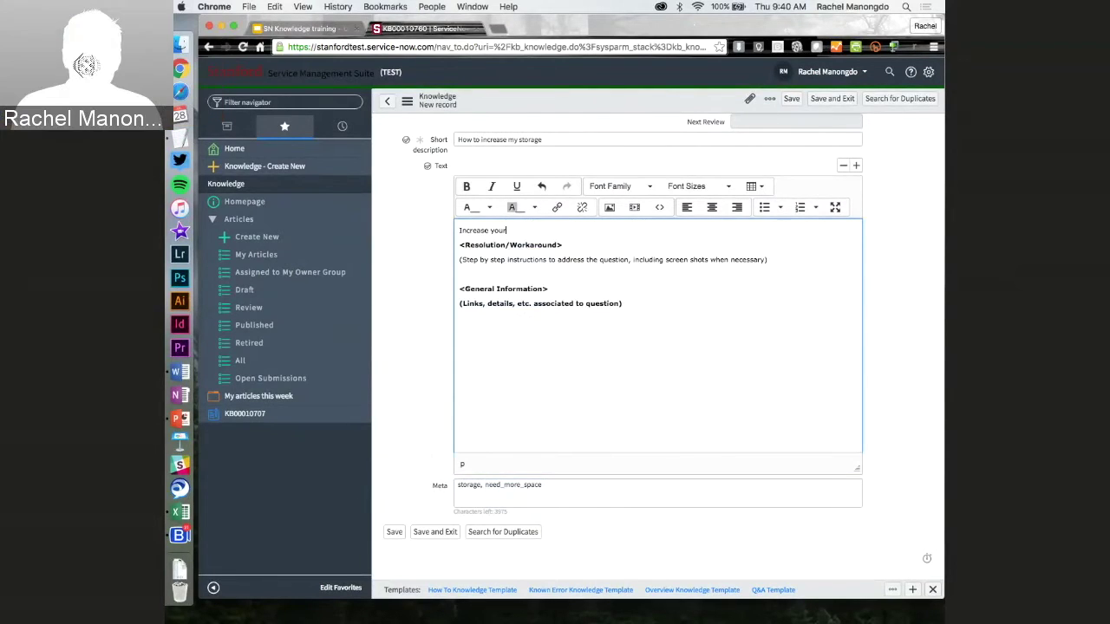
pyautogui.press('BackSpace')
pyautogui.press('BackSpace')
pyautogui.press('BackSpace')
pyautogui.write('ox storage by')
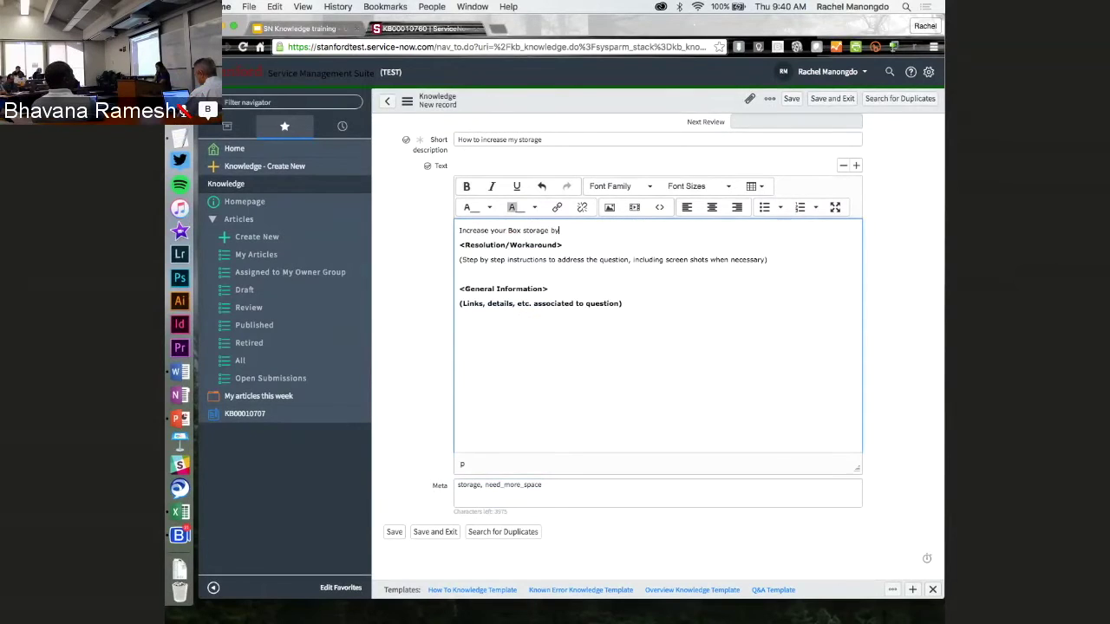
pyautogui.write(' ....')
pyautogui.click(611, 334)
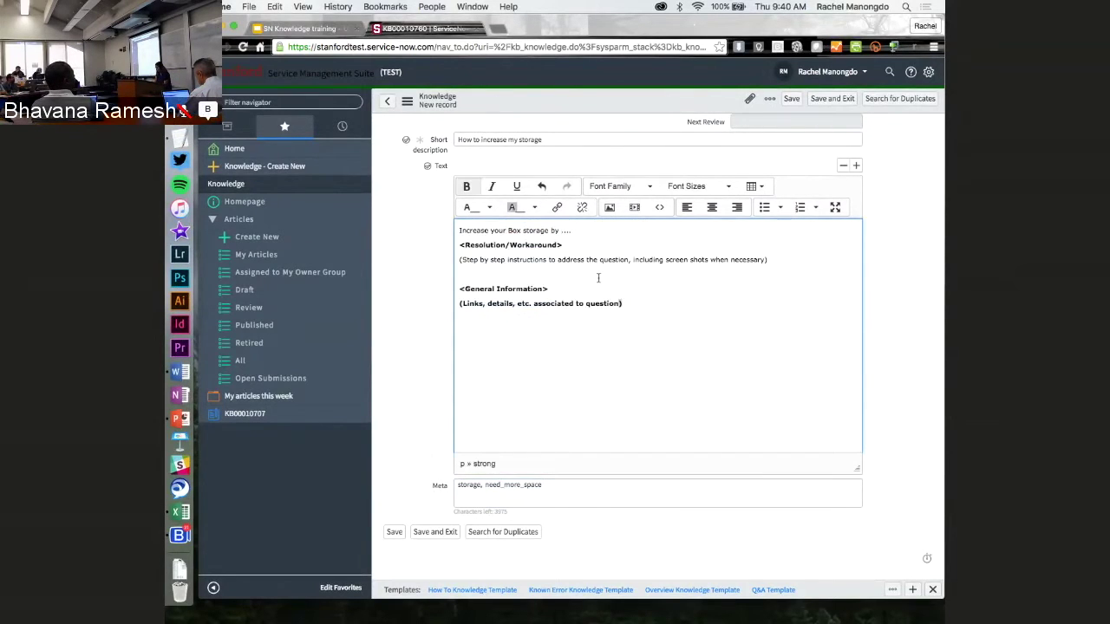
# Step: Look over the completed article form and save the article, keeping its record open
pyautogui.scroll(5, 572, 277)
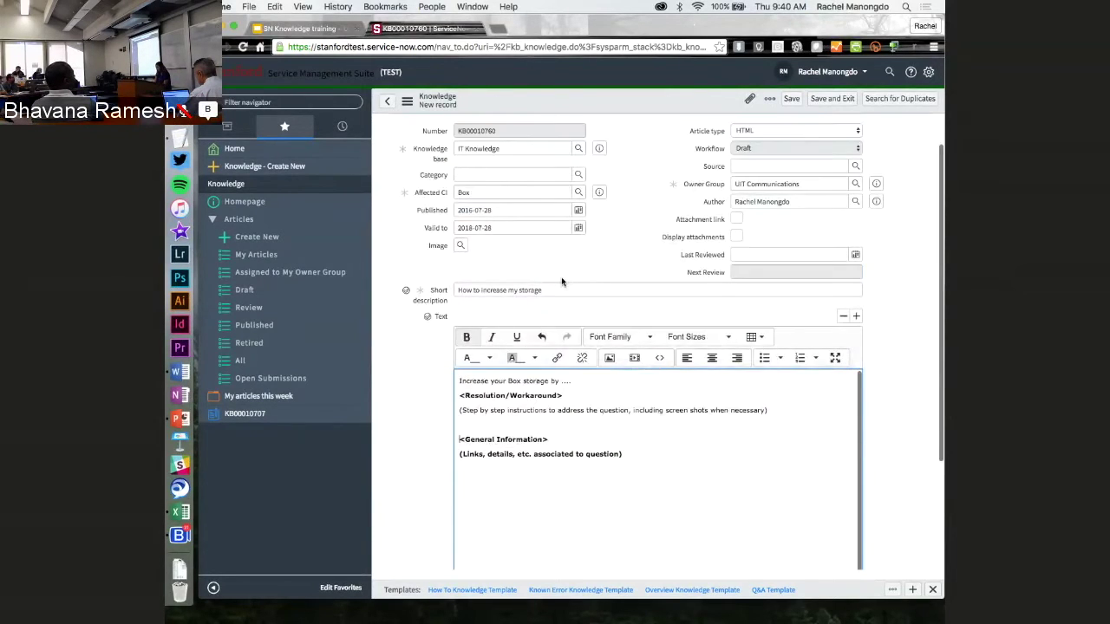
pyautogui.scroll(-5, 404, 480)
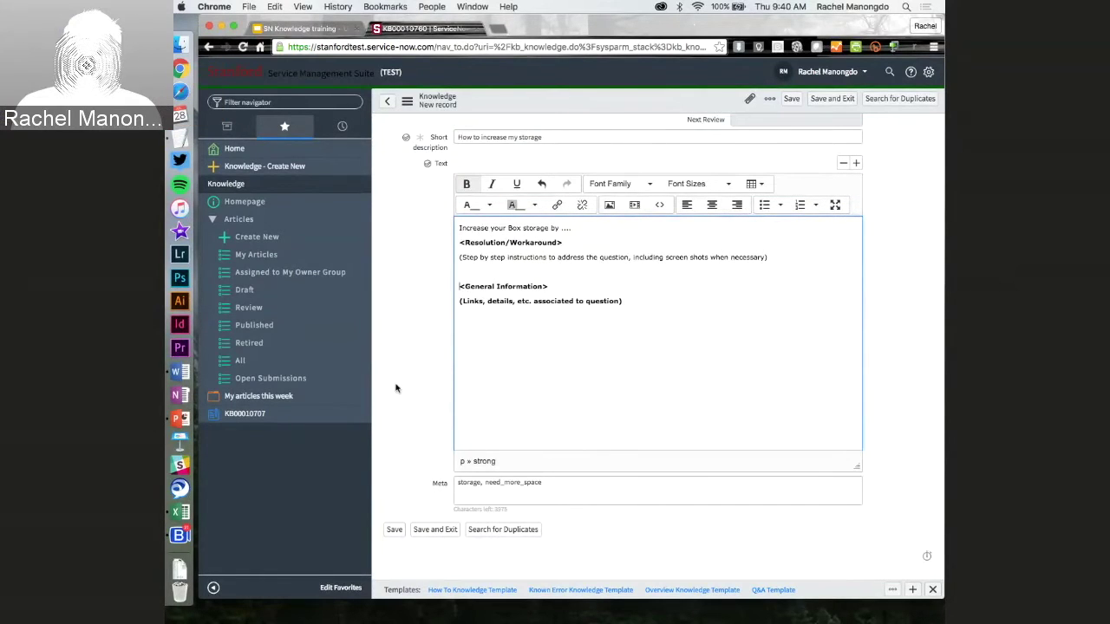
pyautogui.scroll(3, 425, 295)
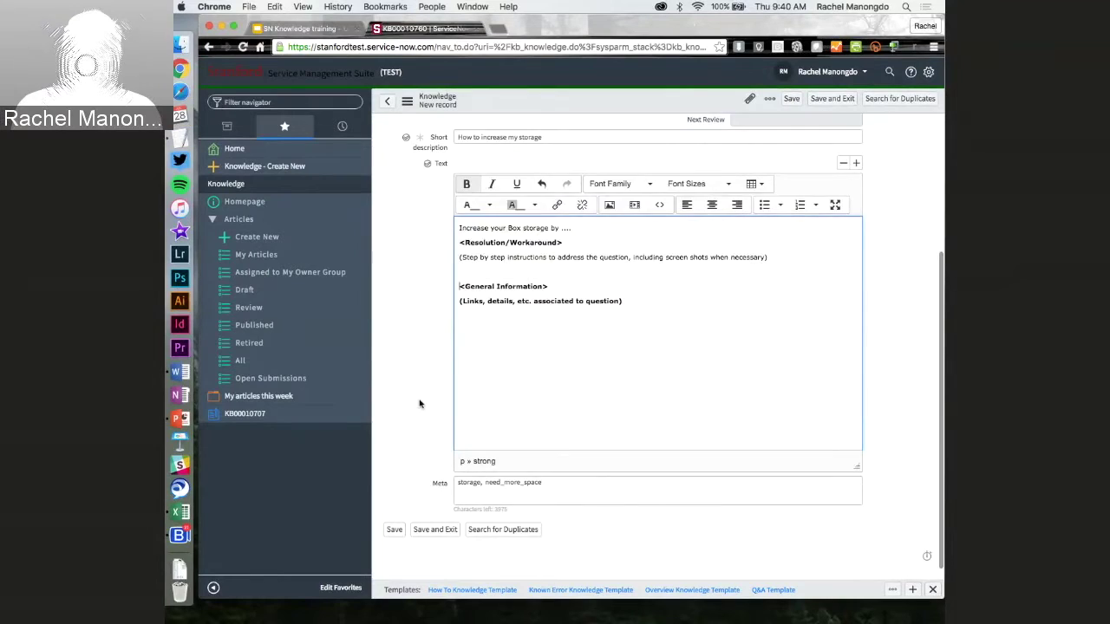
pyautogui.scroll(5, 425, 296)
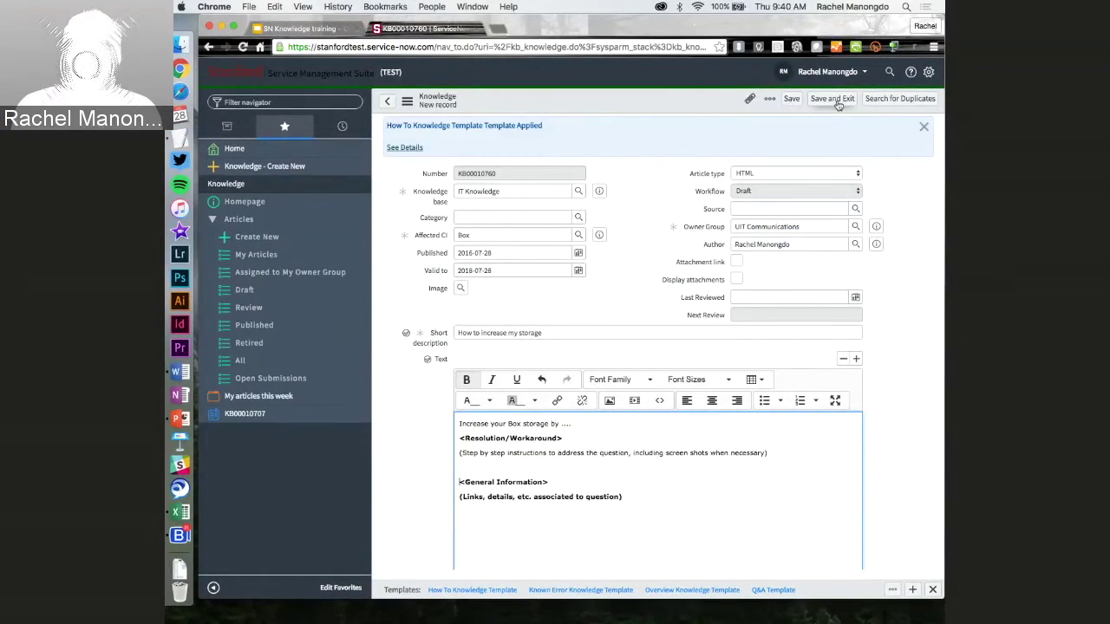
pyautogui.click(789, 101)
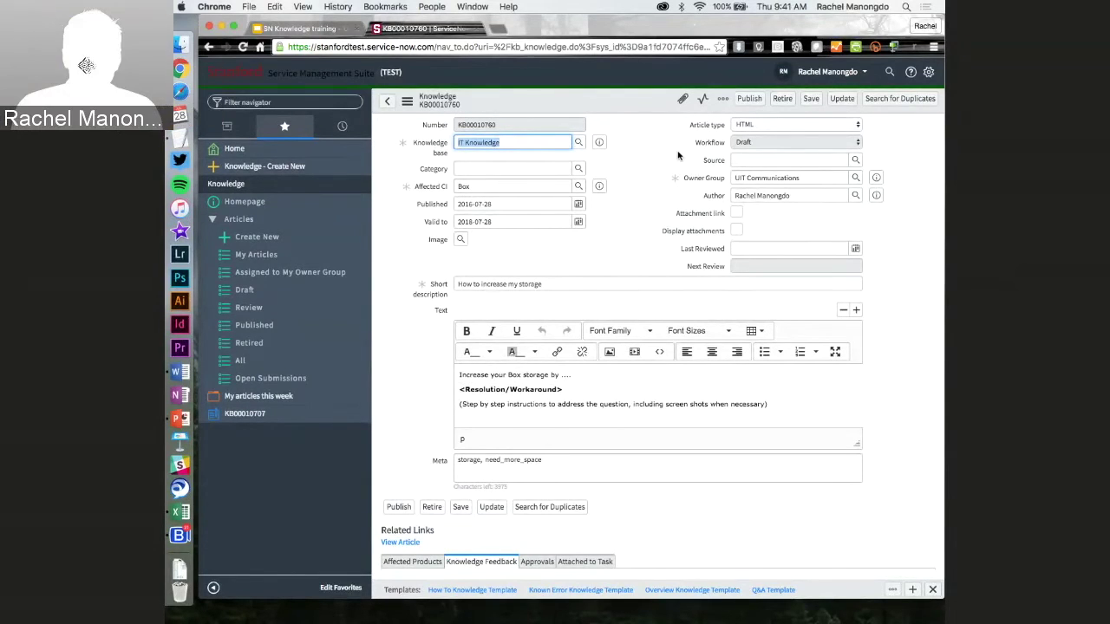
# Step: Publish the saved article and check its Workflow and Updated columns in the knowledge list
pyautogui.click(749, 99)
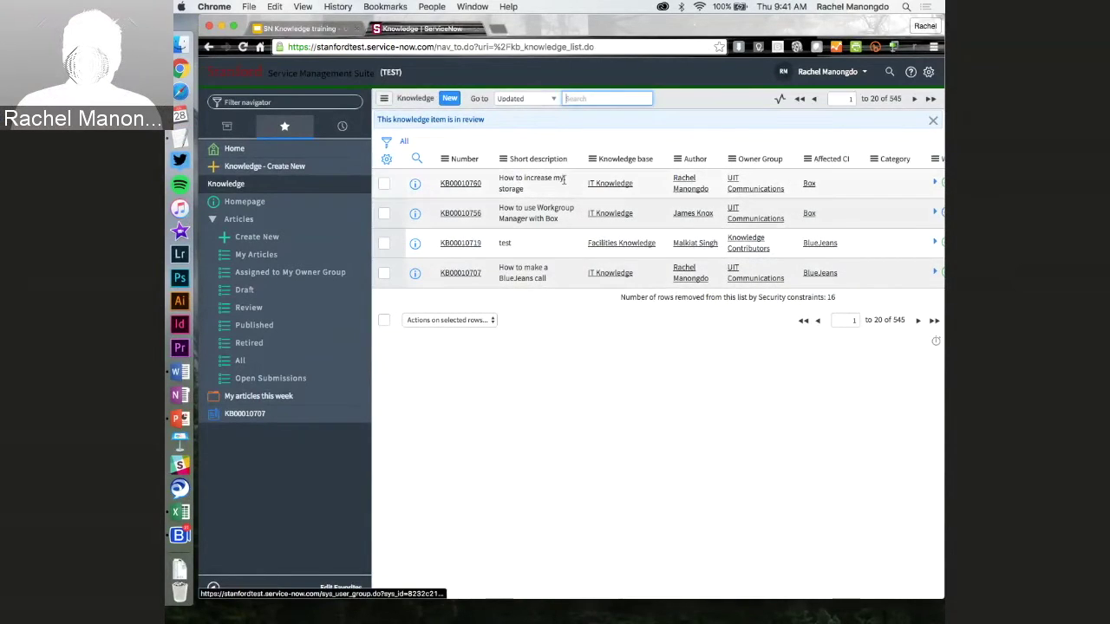
pyautogui.hscroll(5, 568, 228)
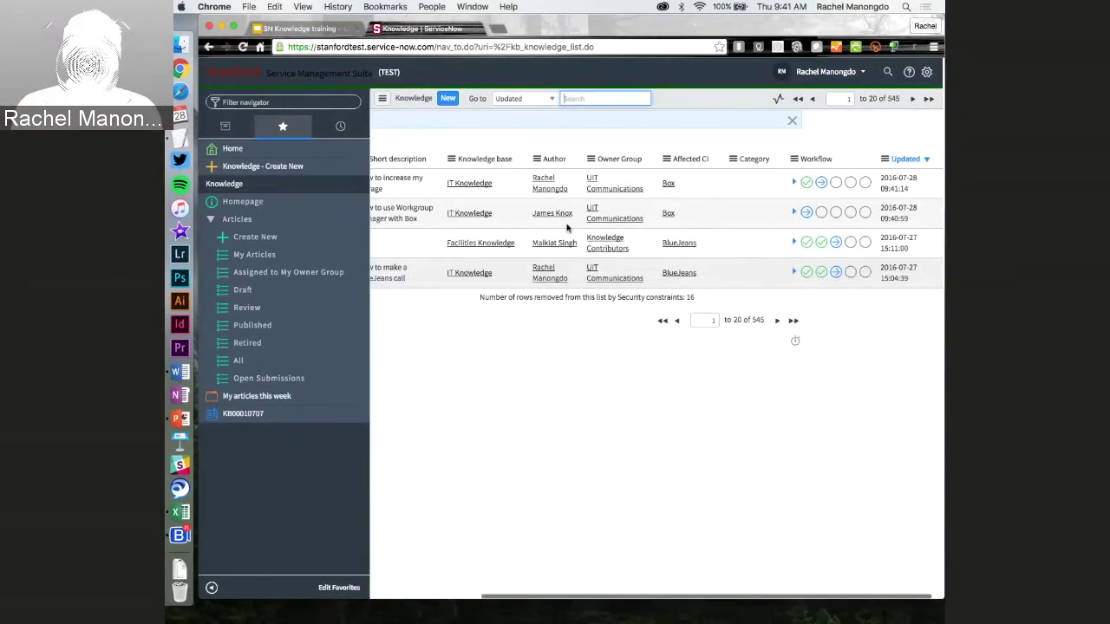
pyautogui.hscroll(-5, 568, 228)
pyautogui.hscroll(1, 568, 228)
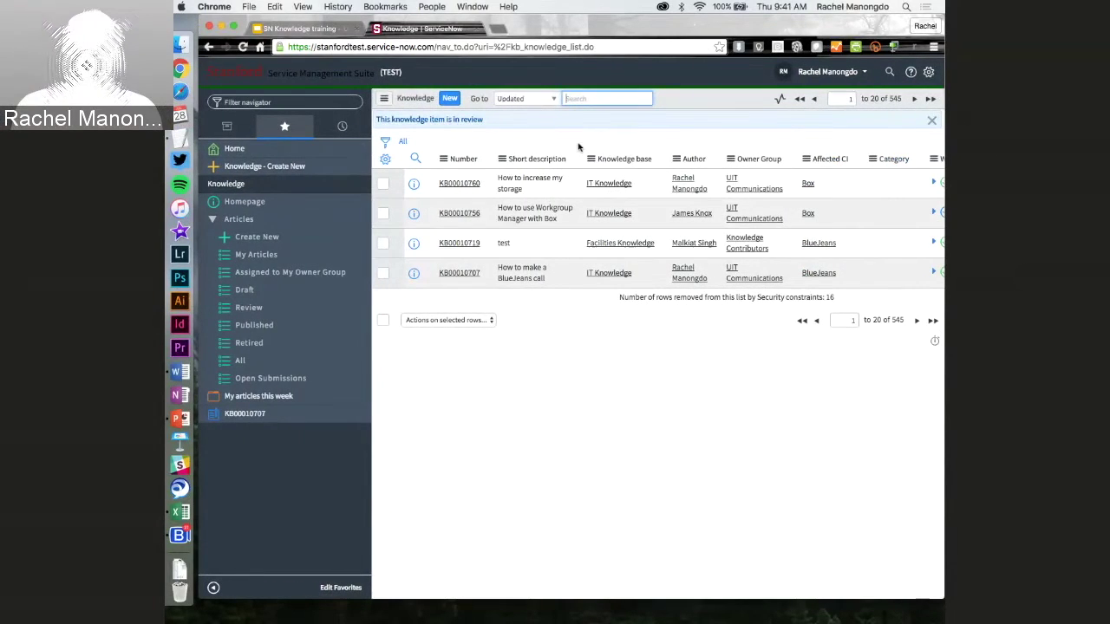
# Step: Open the "How to increase my storage" article and check the state and approver in its approvals list
pyautogui.click(457, 187)
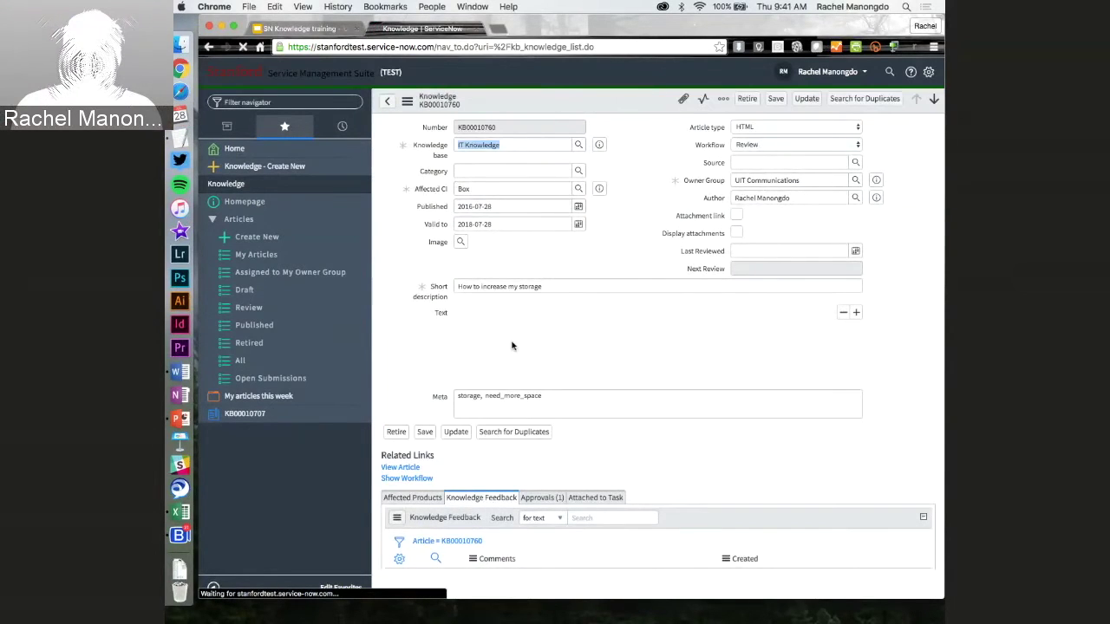
pyautogui.scroll(-5, 513, 347)
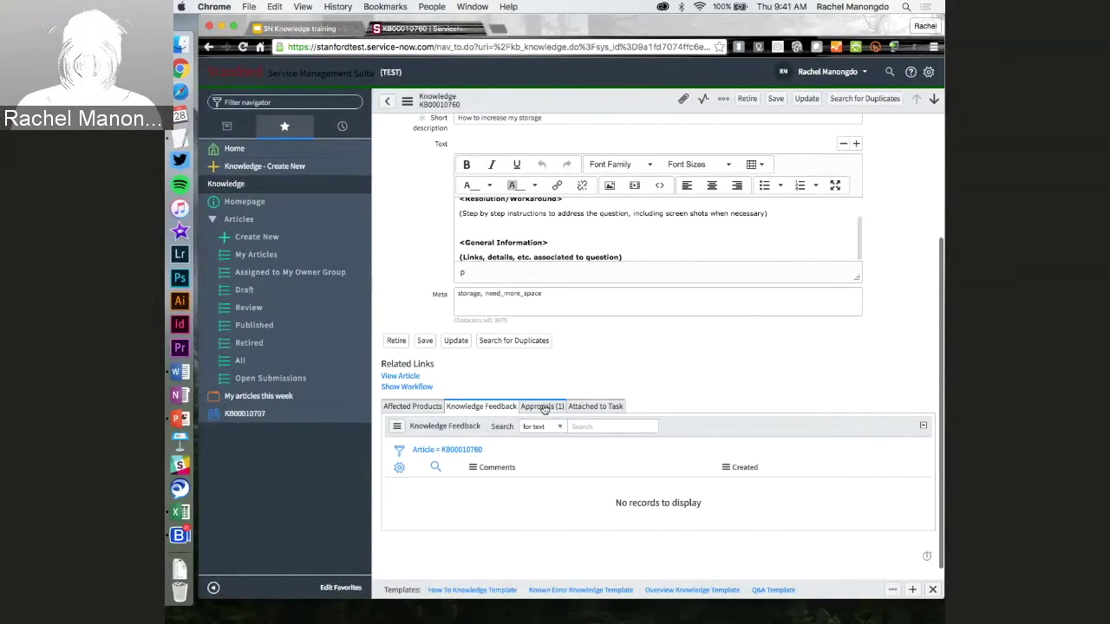
pyautogui.click(543, 407)
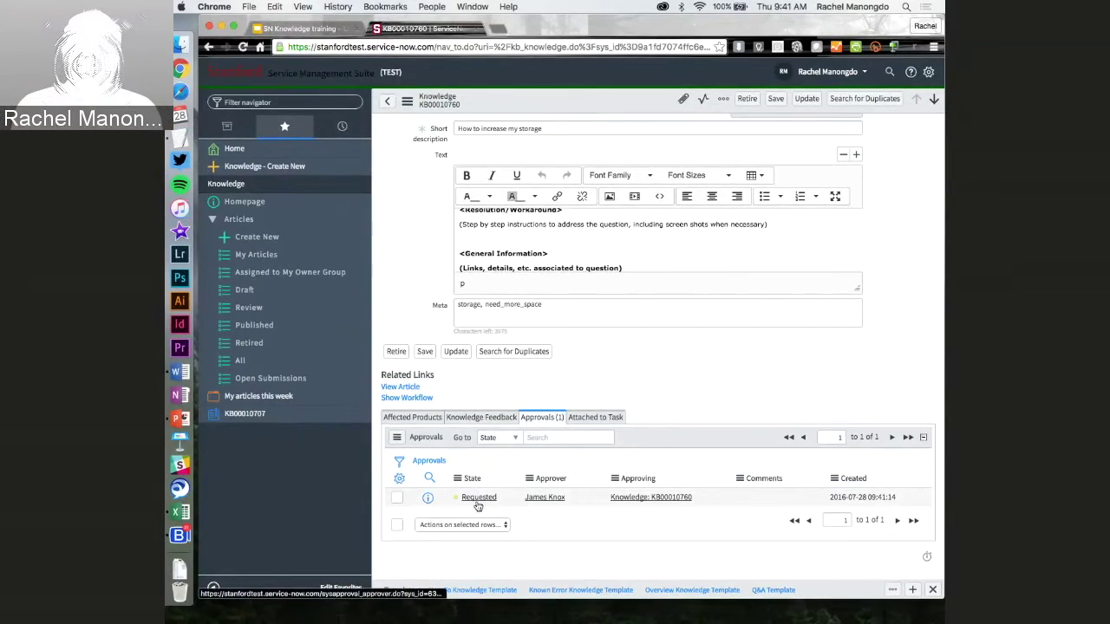
pyautogui.scroll(3, 633, 527)
pyautogui.scroll(-3, 632, 528)
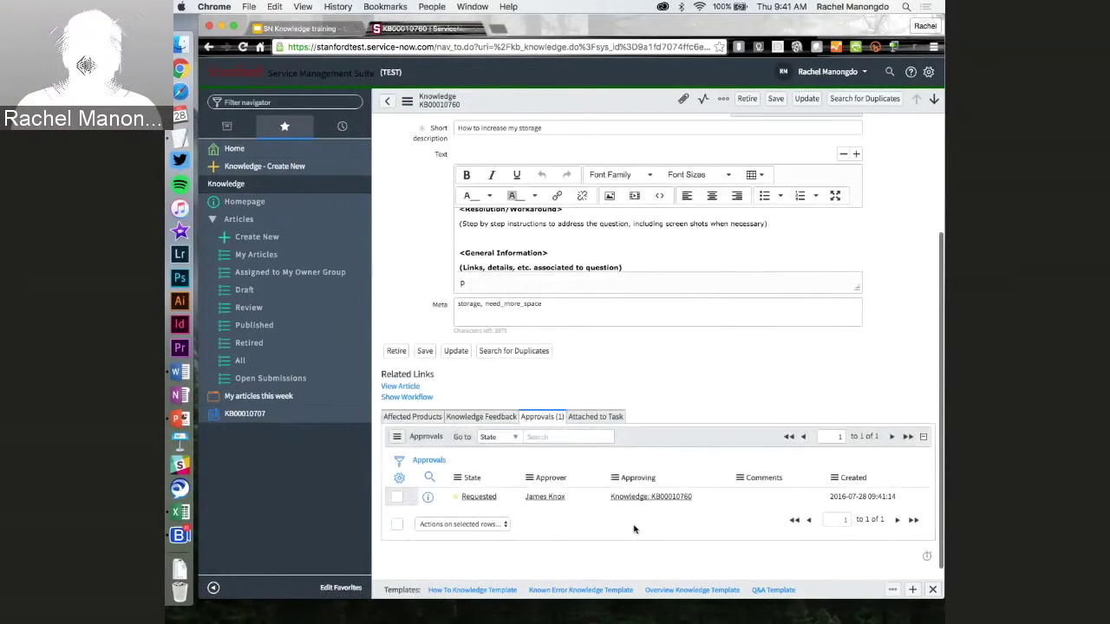
# Step: Return to the full knowledge list and check the Workflow and Updated columns of the recent articles
pyautogui.click(387, 101)
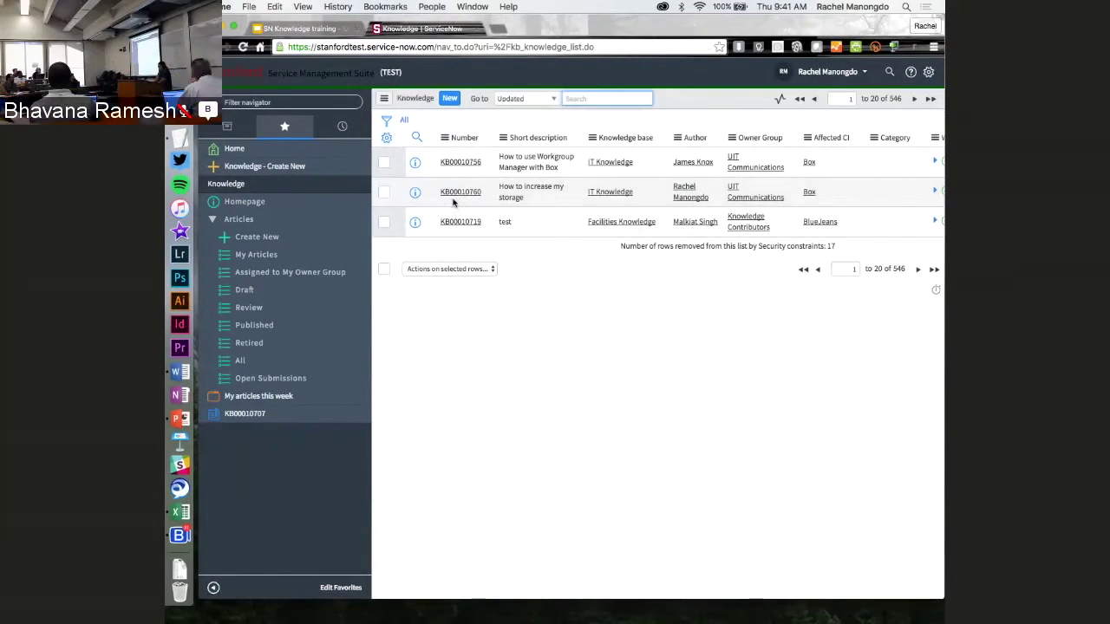
pyautogui.hscroll(3, 668, 191)
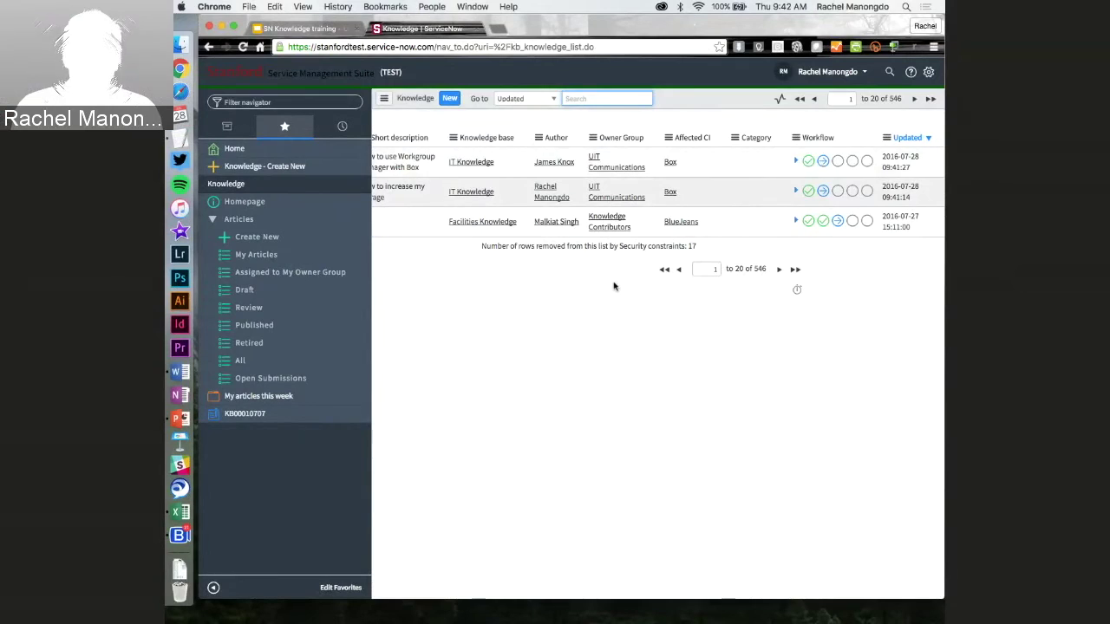
pyautogui.hscroll(-3, 615, 285)
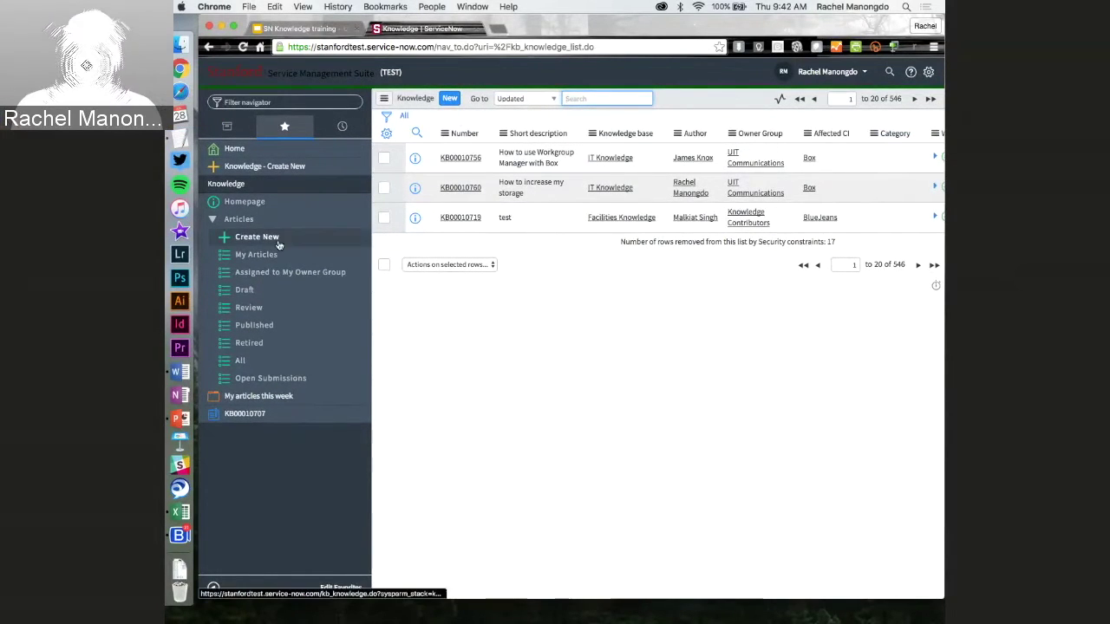
# Step: List only the articles authored by the current account and compare their workflow stages and update times
pyautogui.click(243, 257)
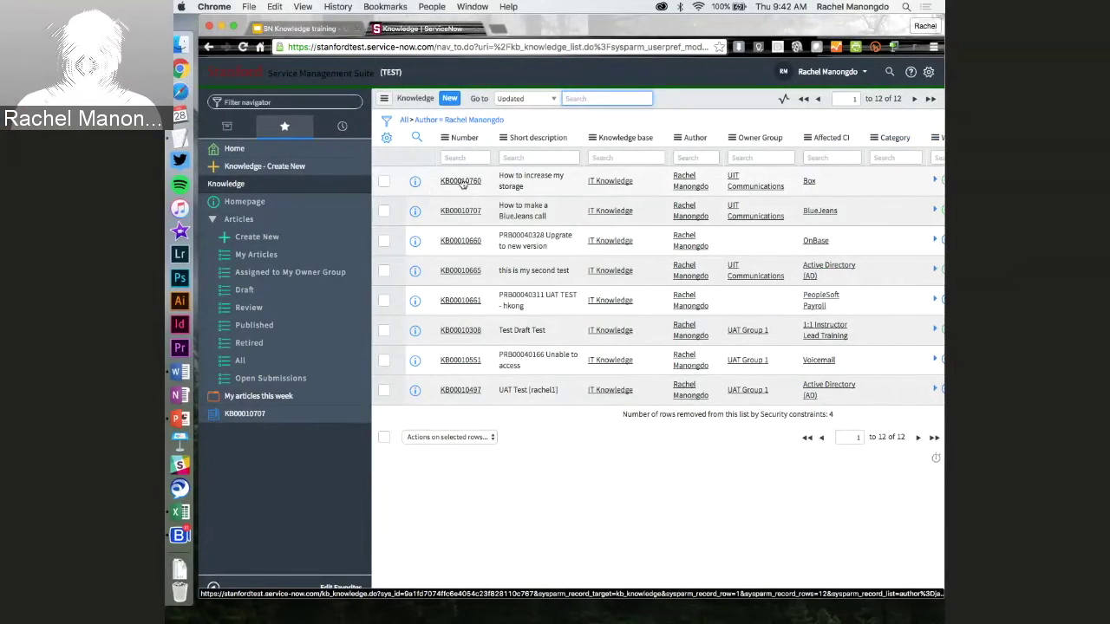
pyautogui.hscroll(5, 581, 240)
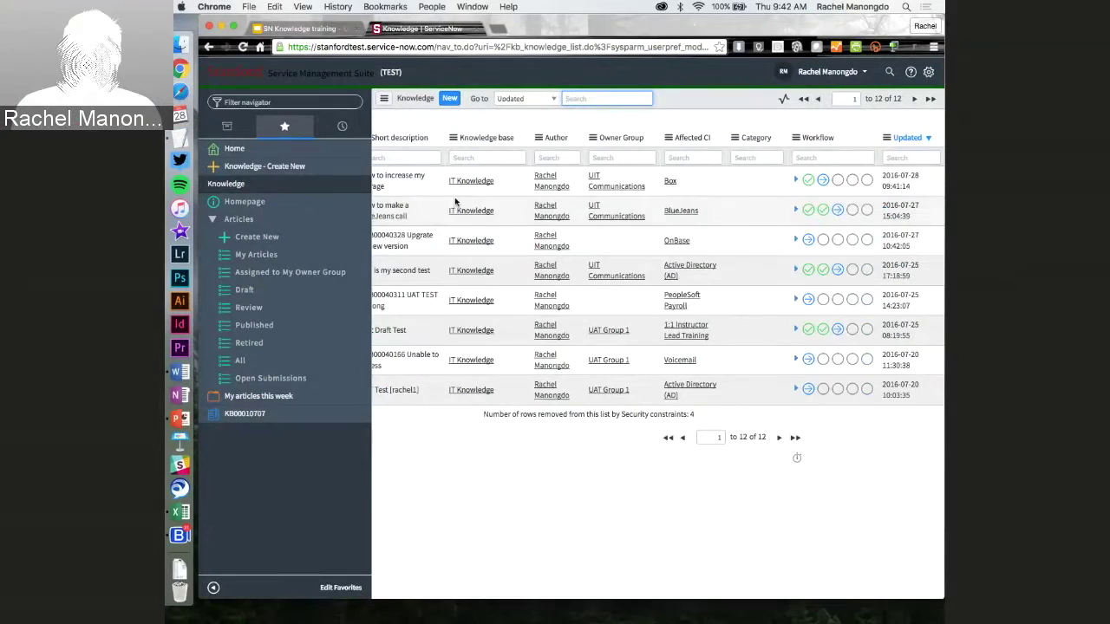
pyautogui.hscroll(-5, 712, 204)
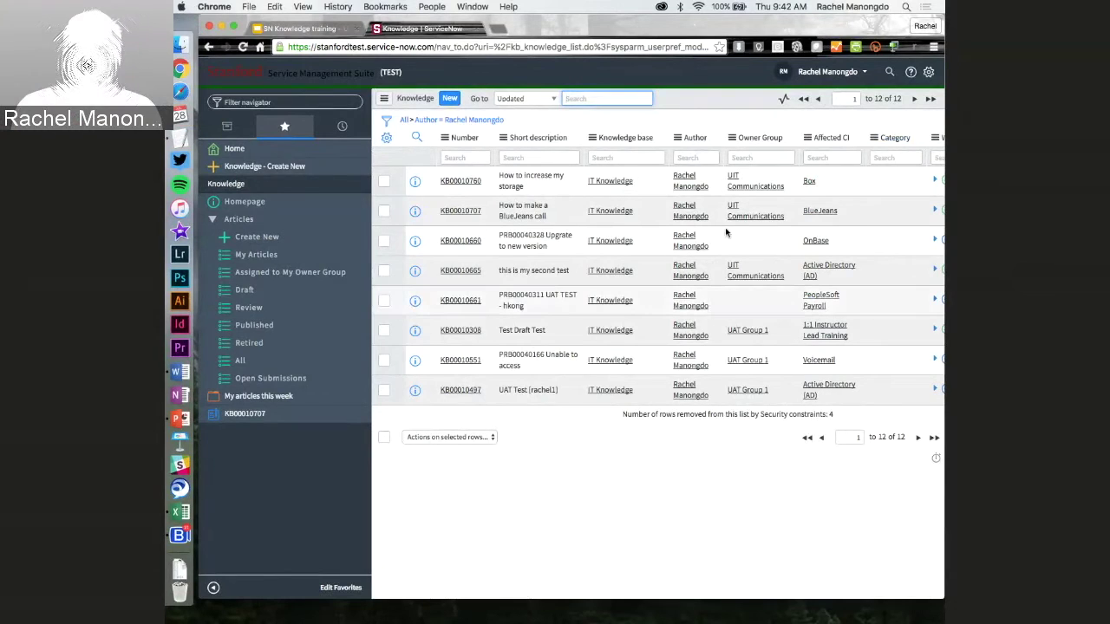
# Step: Impersonate the approver assigned to the storage article, chosen from the recent impersonations
pyautogui.click(849, 79)
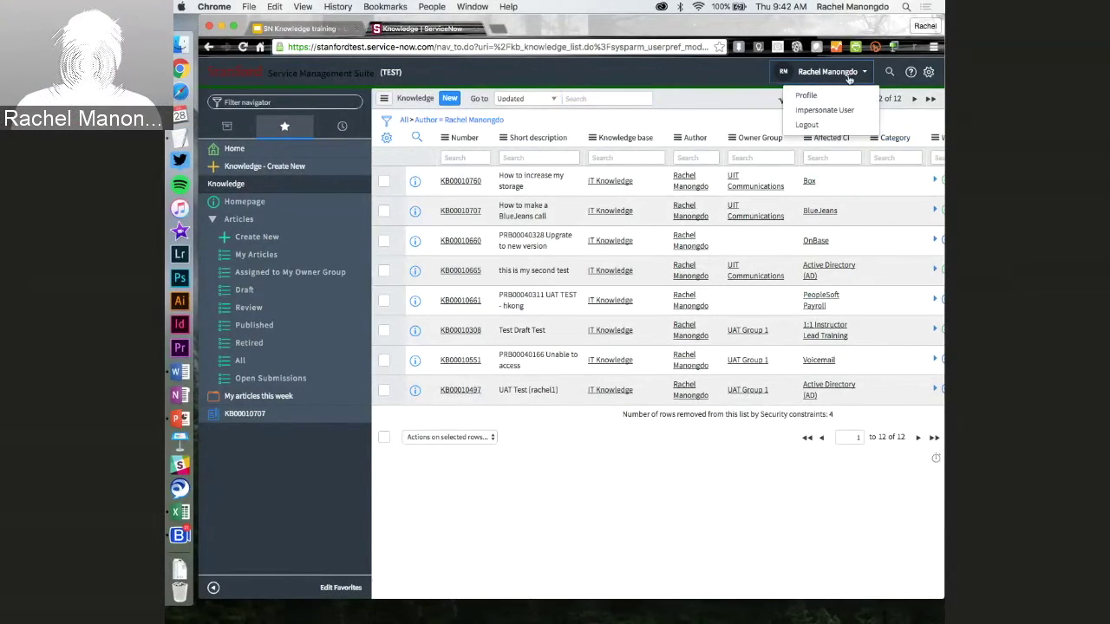
pyautogui.click(820, 113)
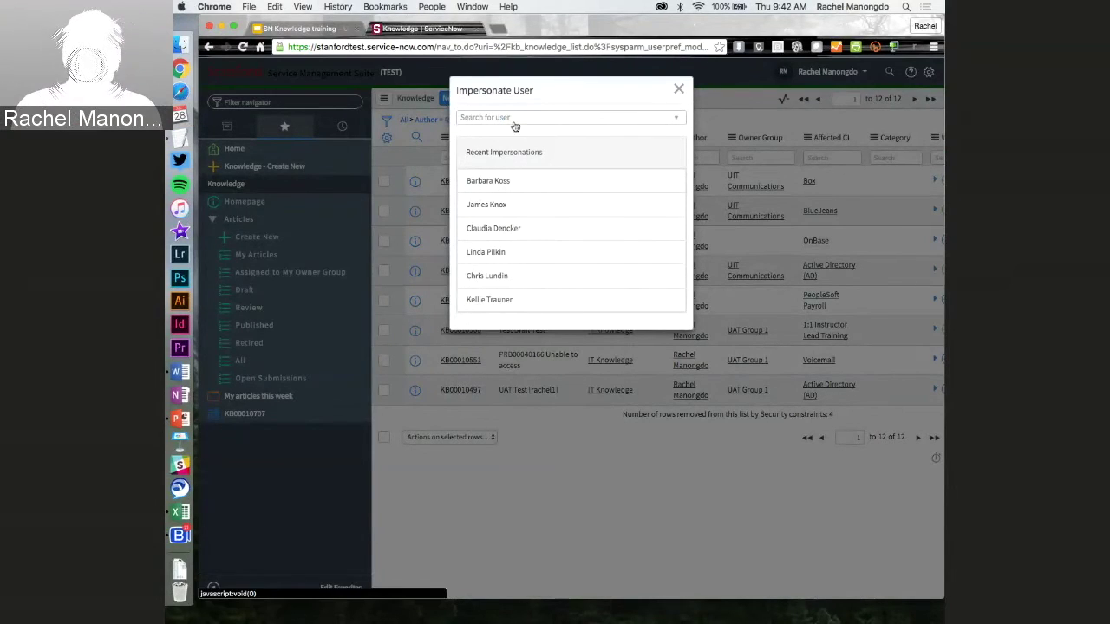
pyautogui.click(482, 205)
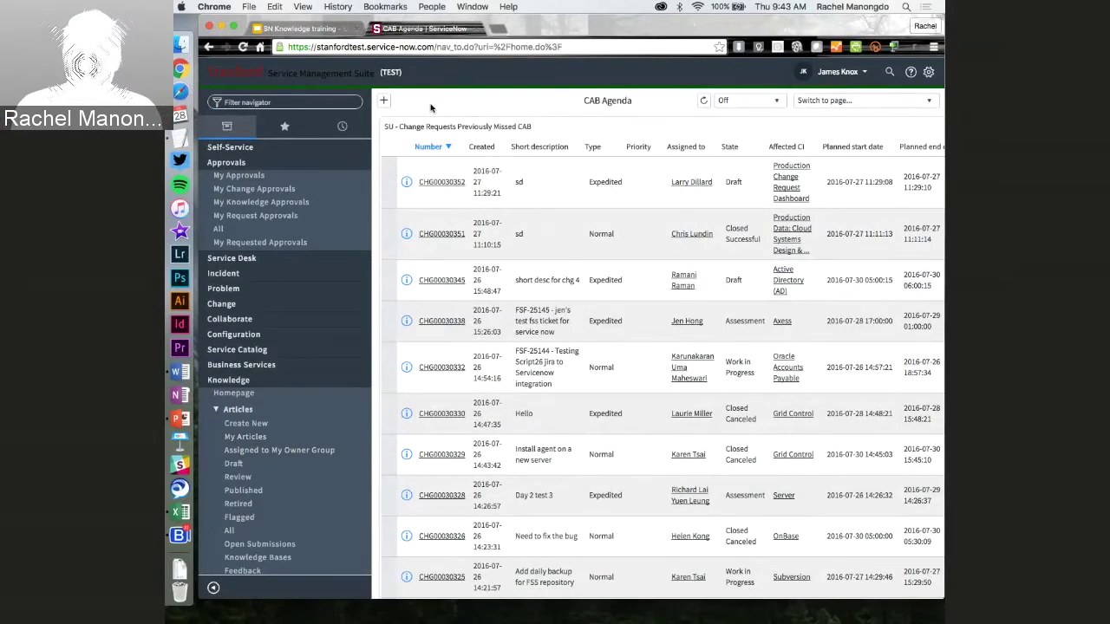
# Step: Open KB00010760 from the approver's pending knowledge approvals and open its requested approval record
pyautogui.click(255, 206)
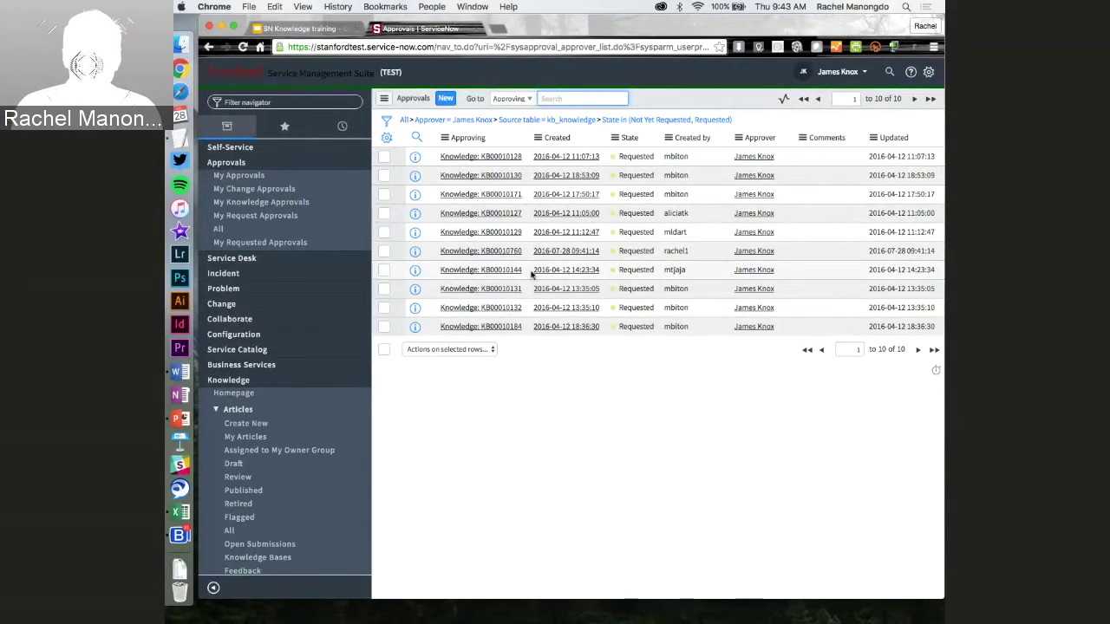
pyautogui.click(477, 252)
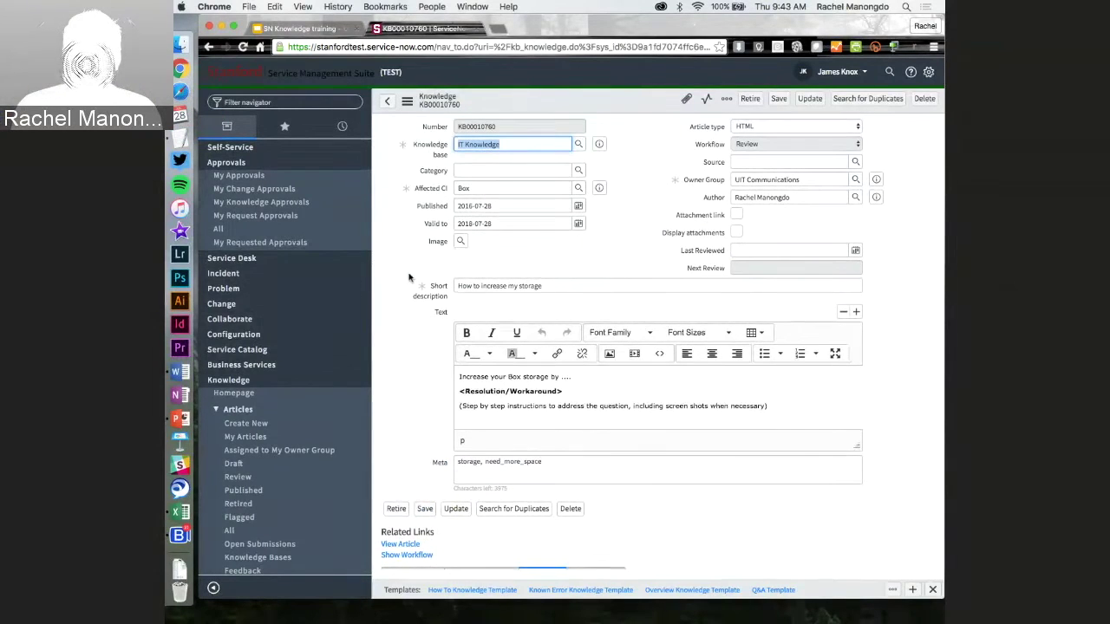
pyautogui.scroll(-4, 409, 277)
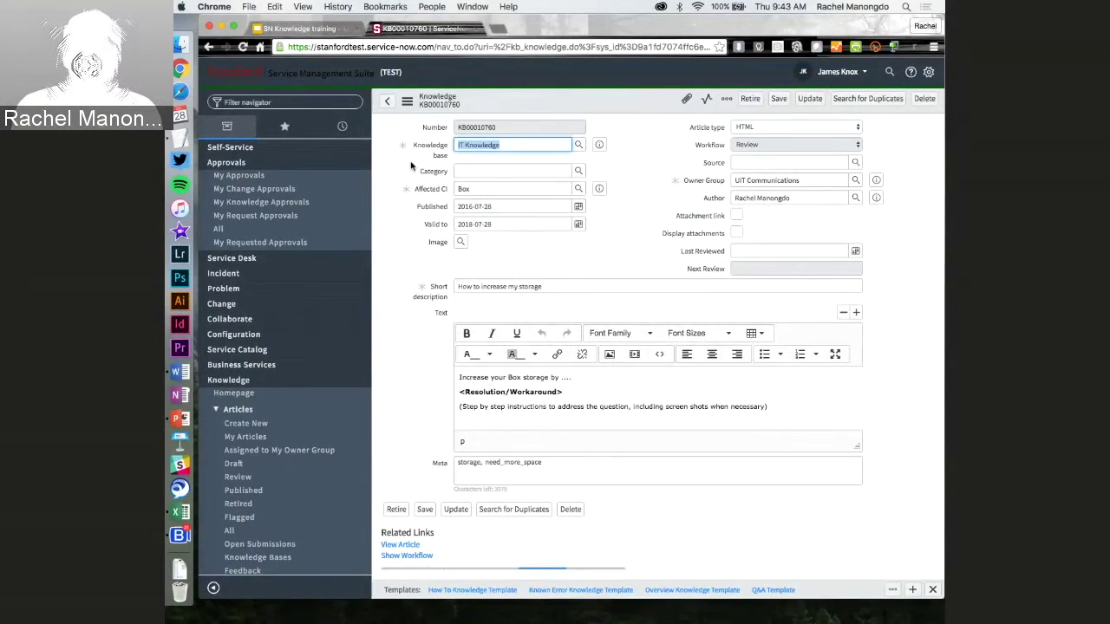
pyautogui.scroll(-4, 413, 165)
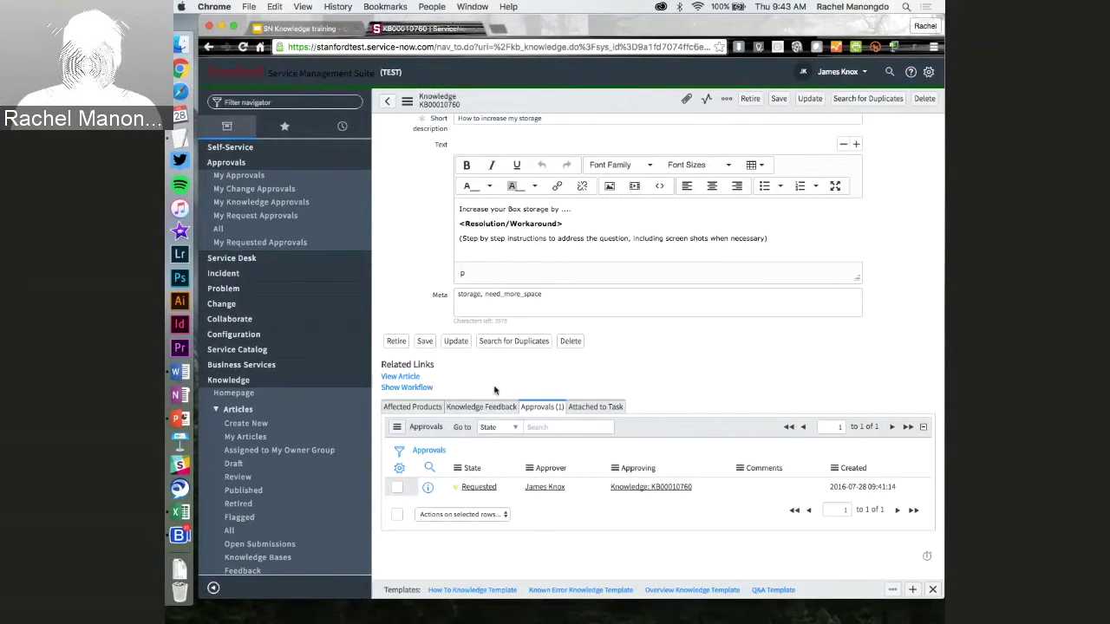
pyautogui.click(475, 493)
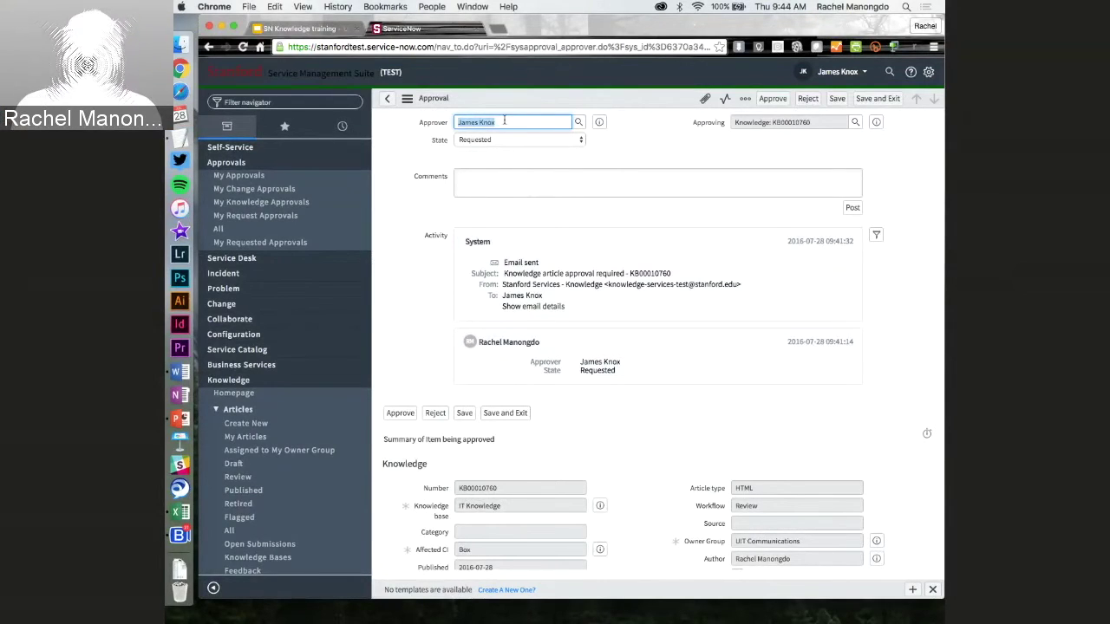
# Step: Look over the approval record's Approver, State and Comments fields and its activity history without changing them
pyautogui.click(504, 122)
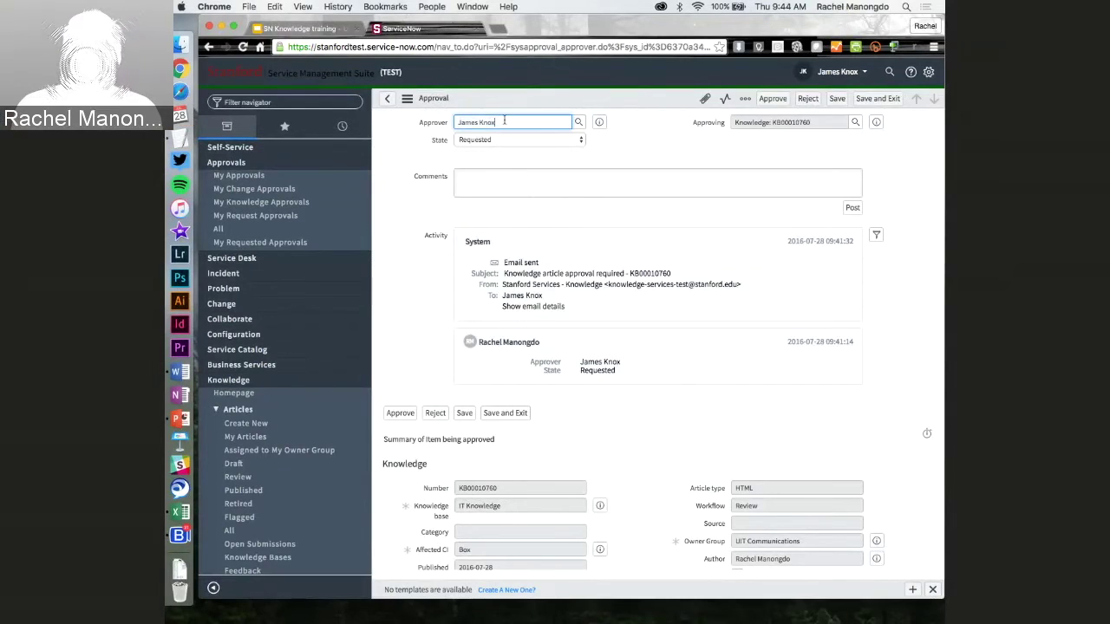
pyautogui.tripleClick(504, 122)
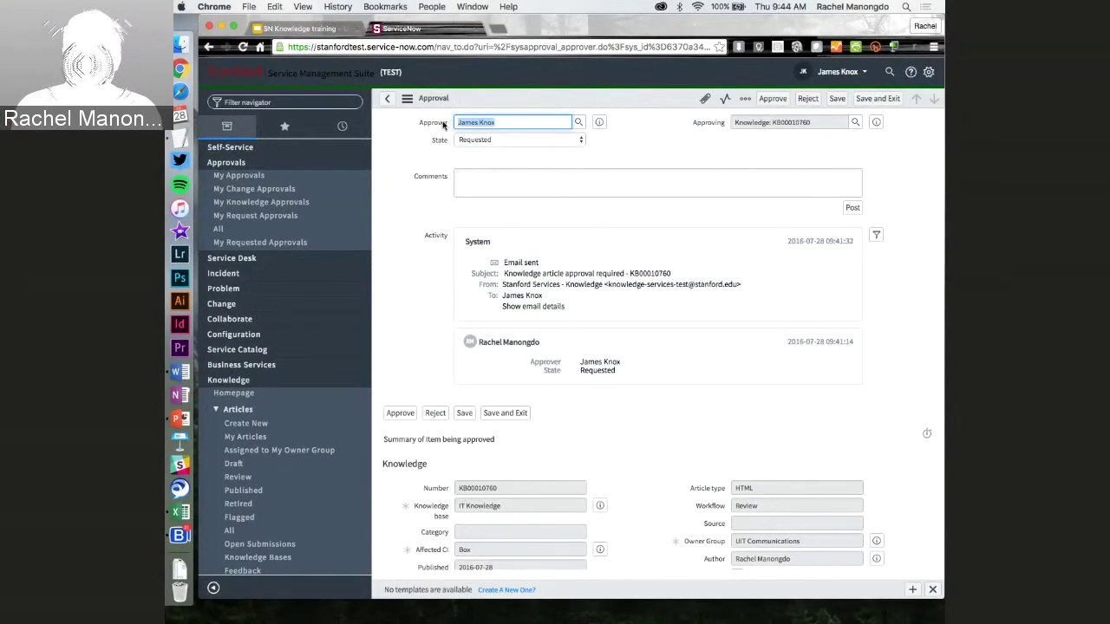
pyautogui.click(507, 122)
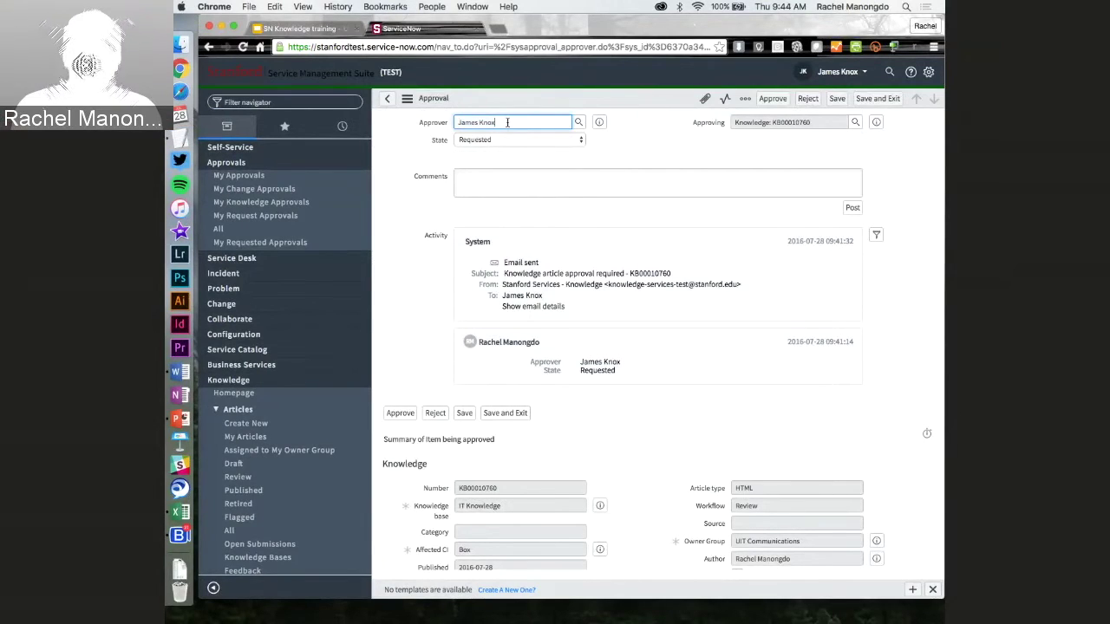
pyautogui.press('Tab')
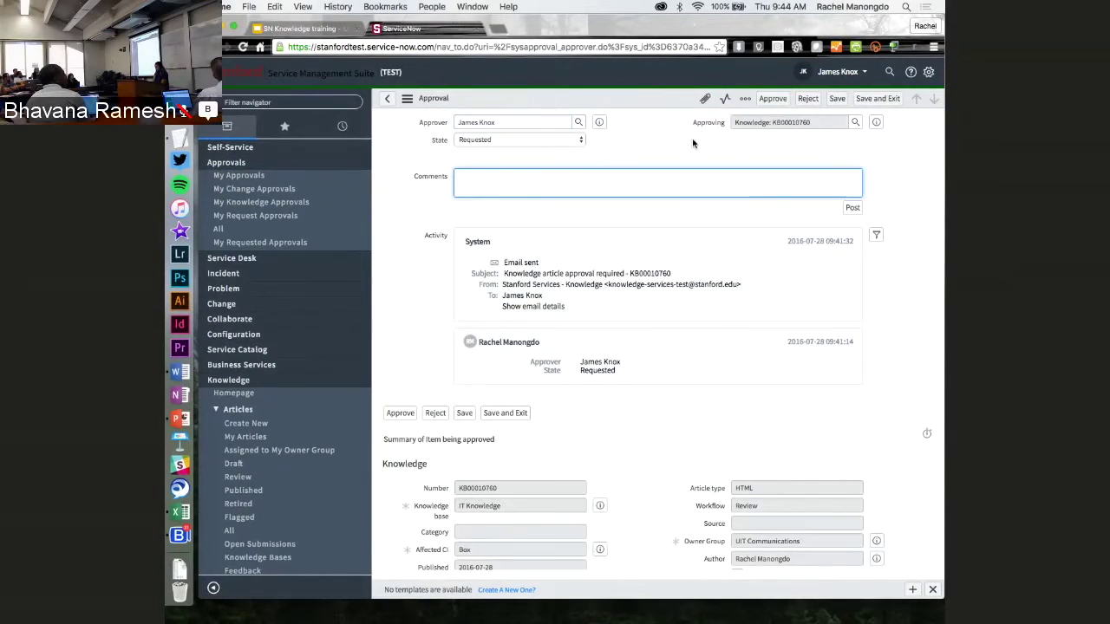
pyautogui.scroll(-5, 693, 144)
pyautogui.scroll(5, 632, 266)
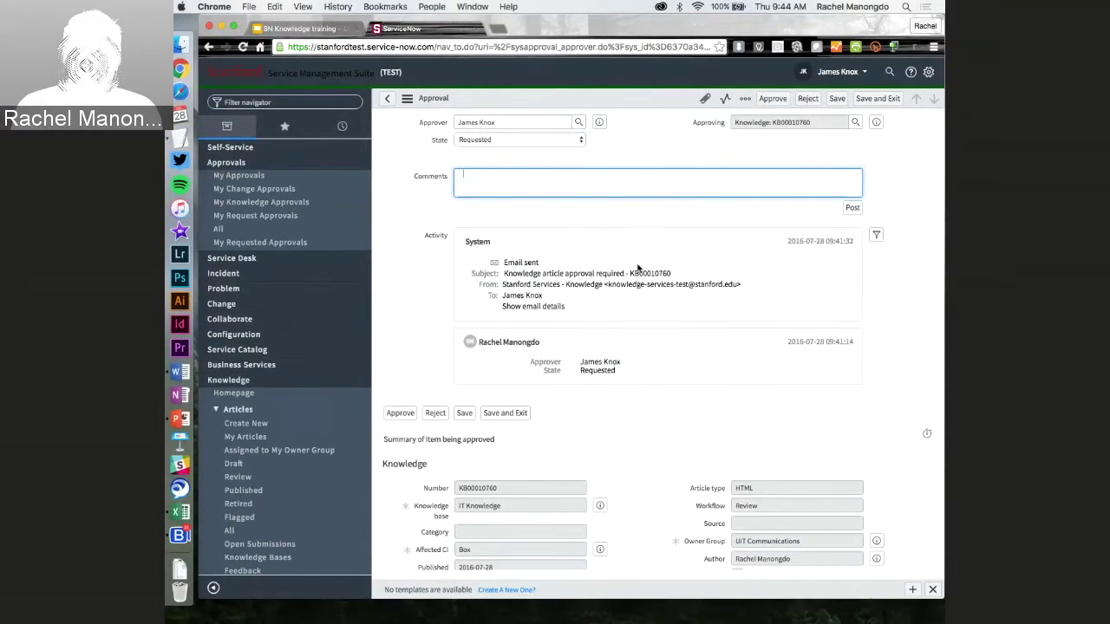
pyautogui.click(402, 194)
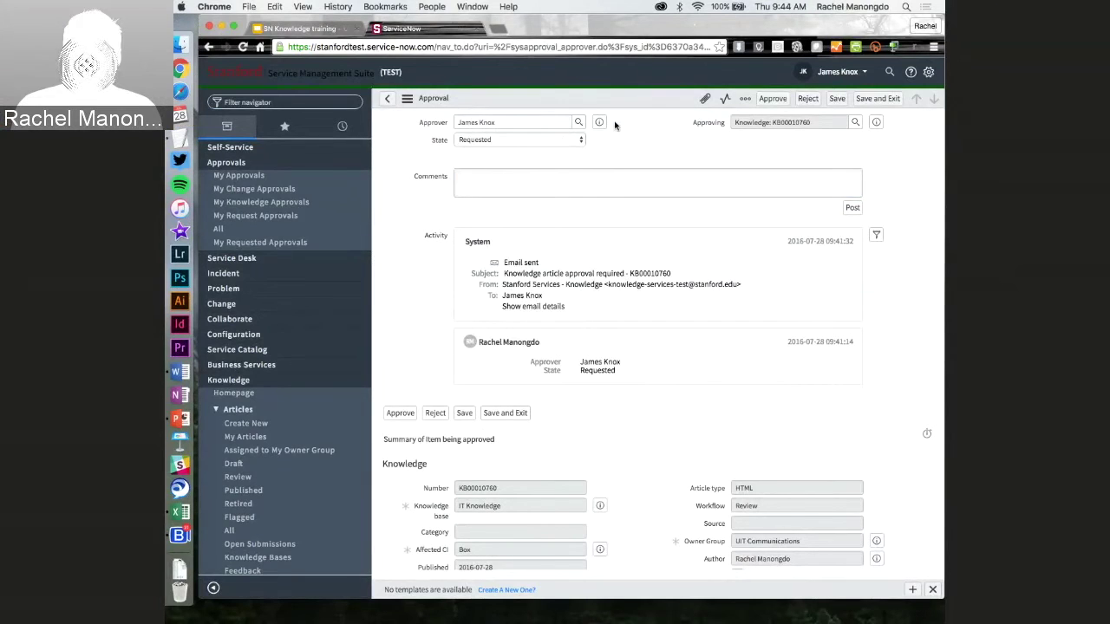
# Step: Approve the request for KB00010760 and review the approvals listed on the article record
pyautogui.click(772, 99)
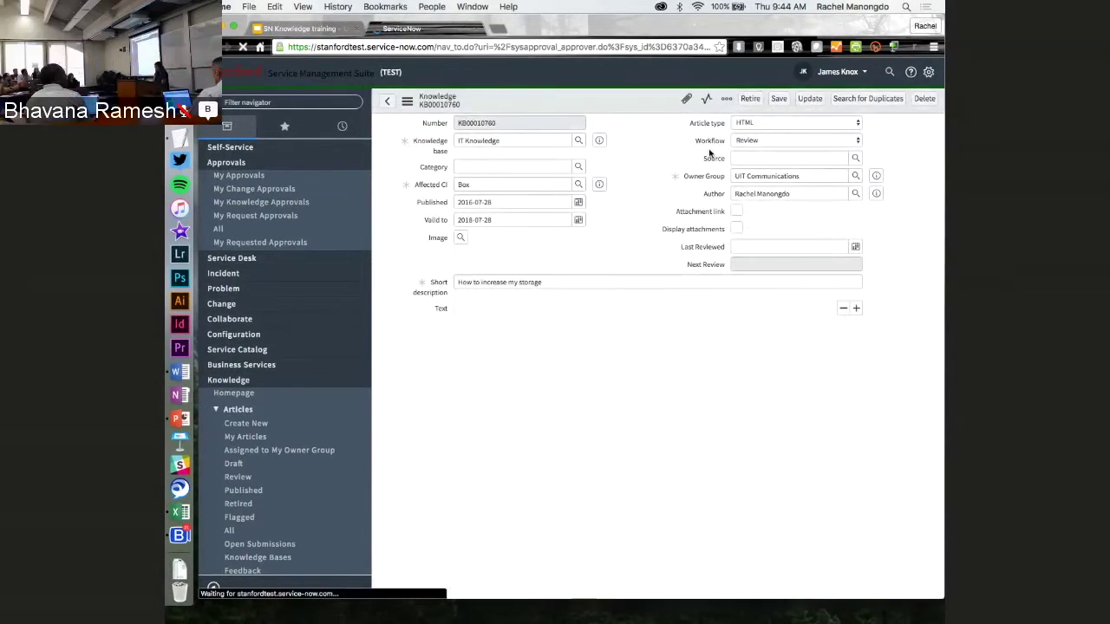
pyautogui.scroll(-8, 643, 267)
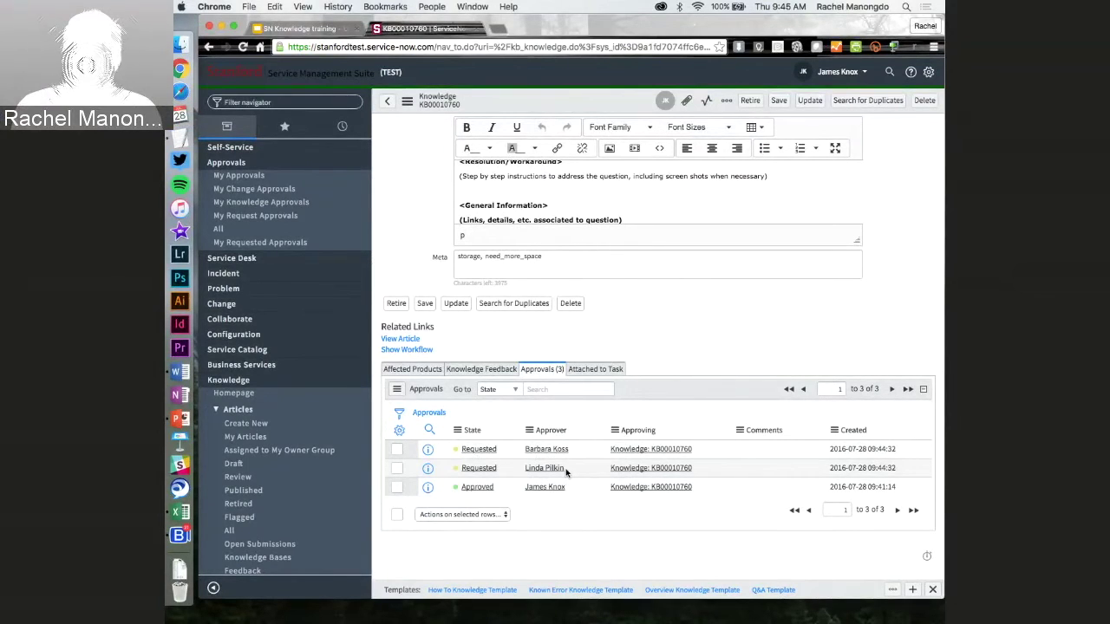
pyautogui.scroll(3, 730, 319)
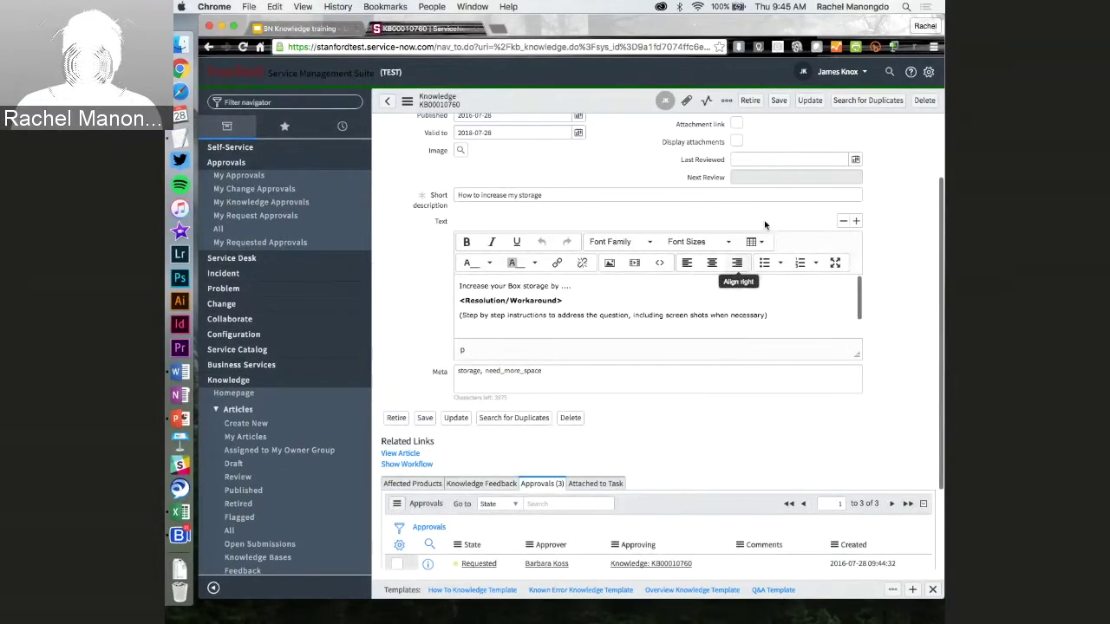
# Step: Impersonate the second-level approver listed first among the article's remaining requested approvals
pyautogui.click(835, 71)
pyautogui.click(822, 110)
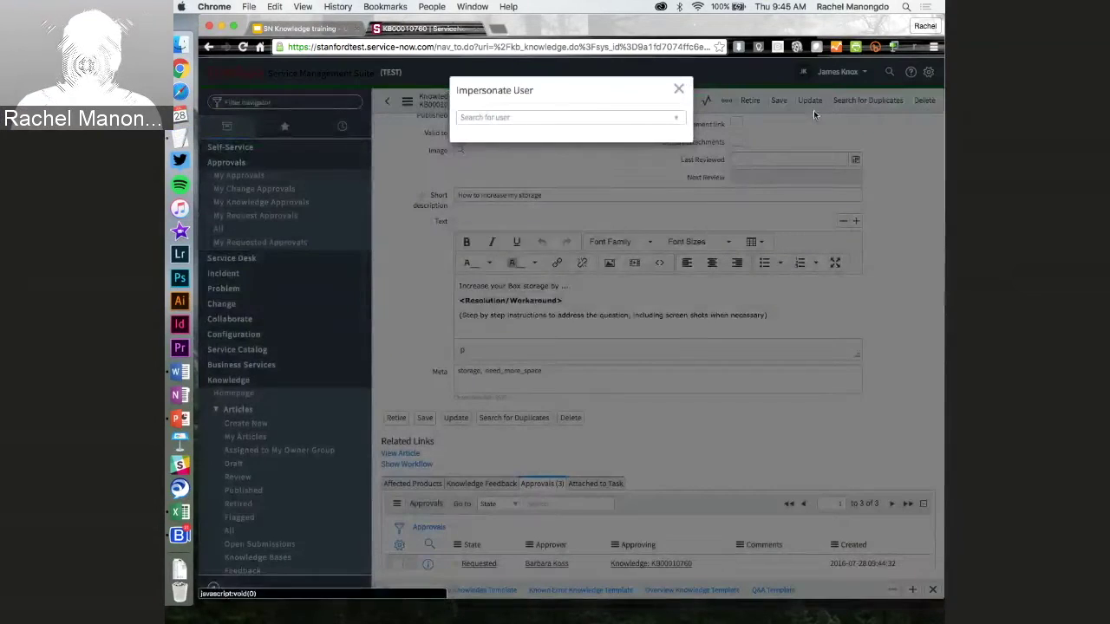
pyautogui.click(521, 227)
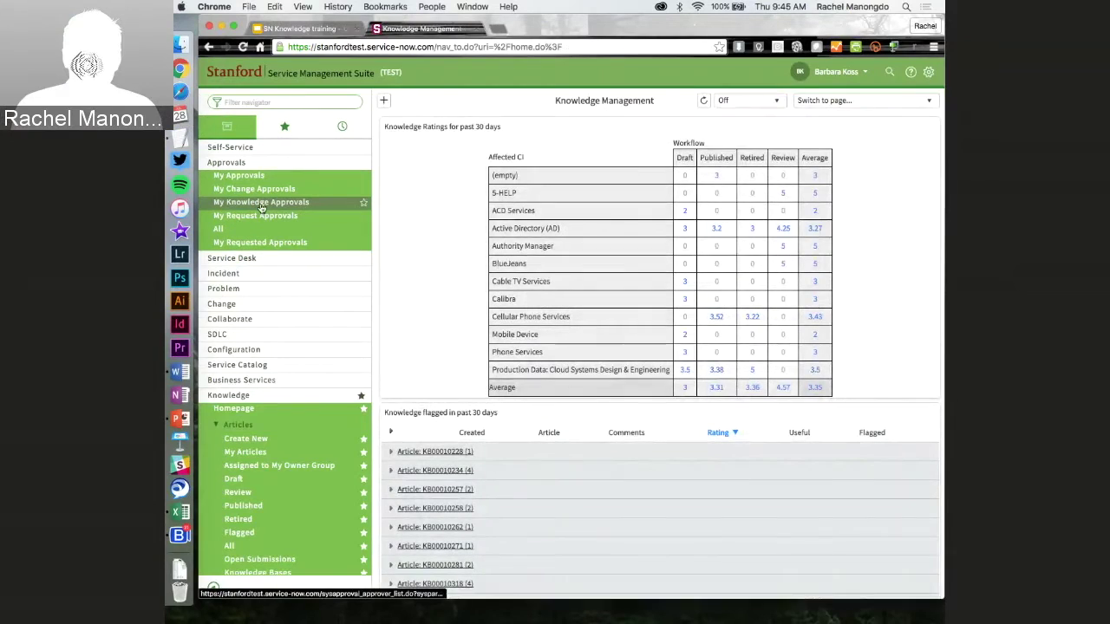
# Step: Open the second-level approver's pending knowledge approvals and look through the requested items
pyautogui.click(262, 205)
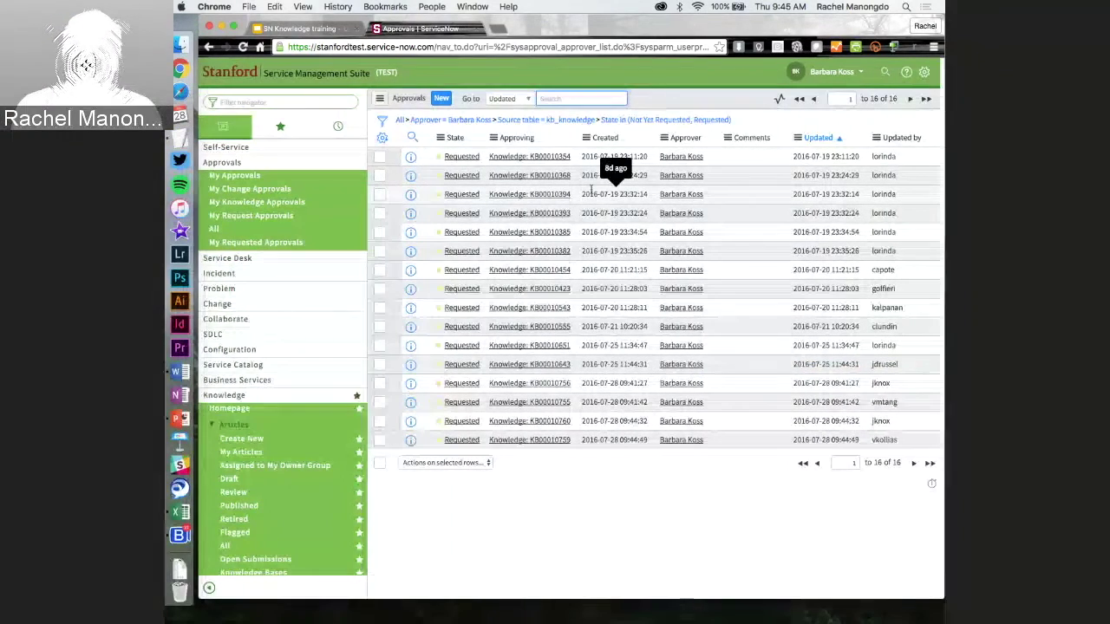
pyautogui.scroll(-1, 611, 173)
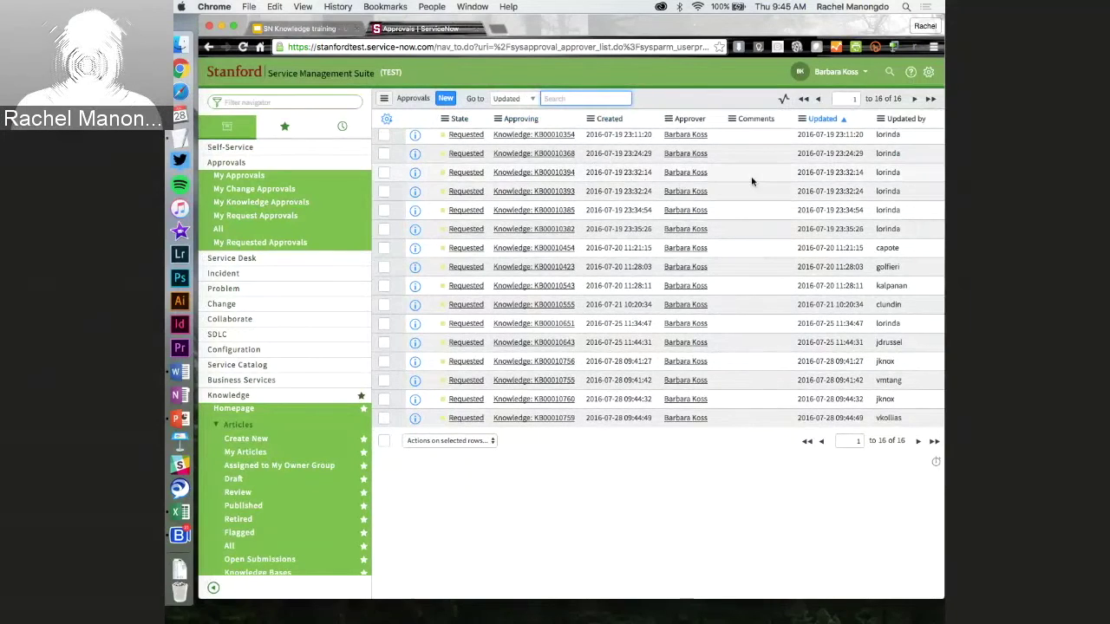
pyautogui.scroll(1, 742, 327)
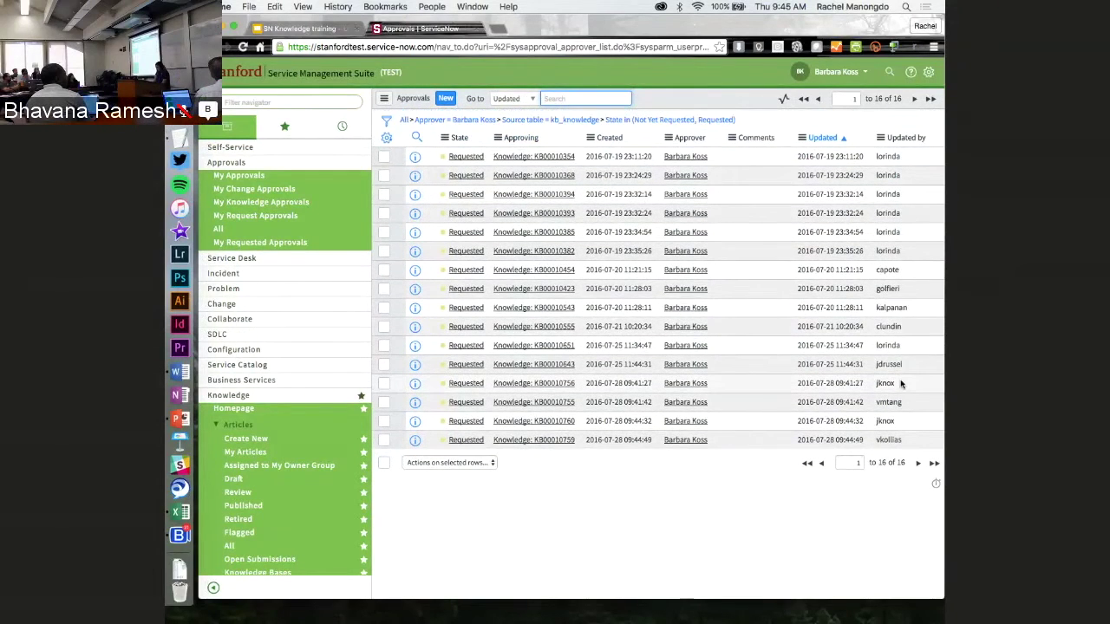
# Step: Open article KB00010756 from the pending approvals and look over its text, Meta keywords and approvals section
pyautogui.click(541, 385)
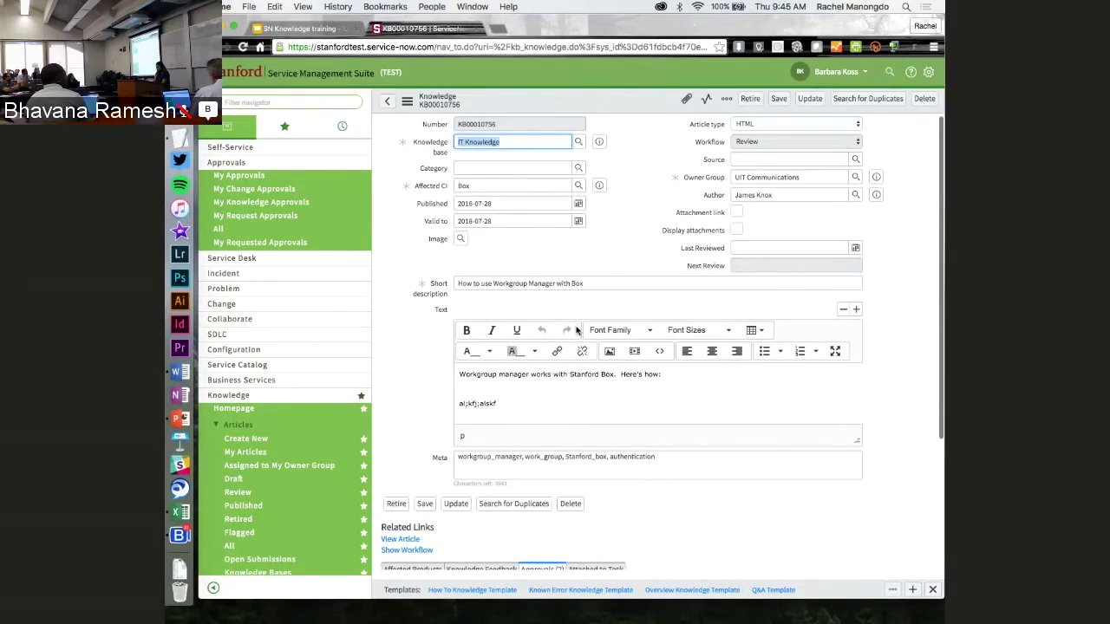
pyautogui.scroll(-1, 576, 332)
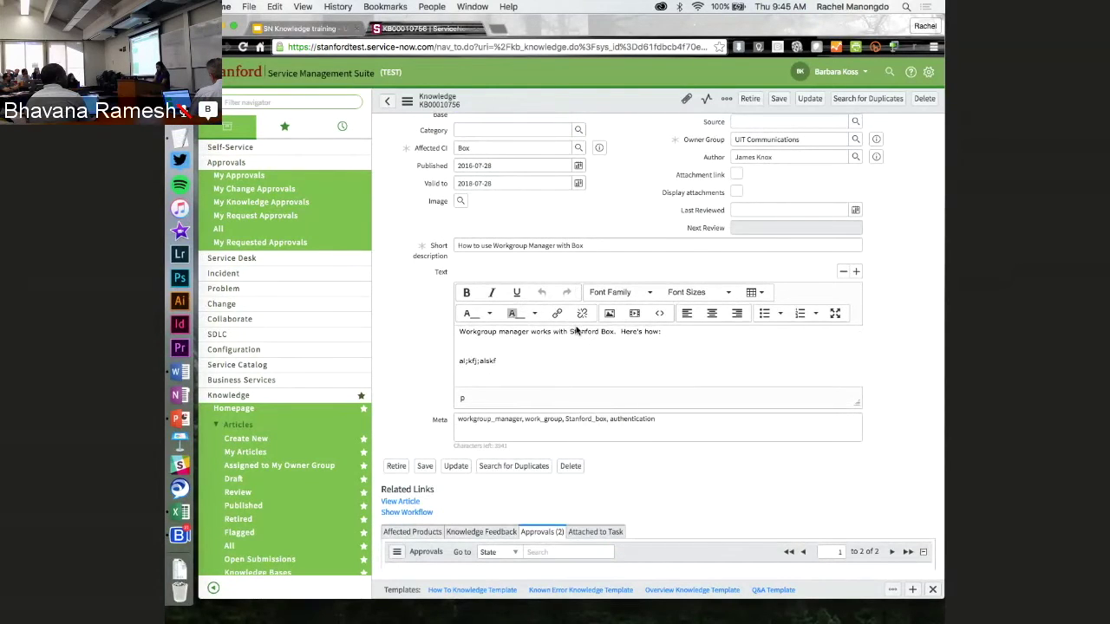
pyautogui.scroll(-3, 520, 330)
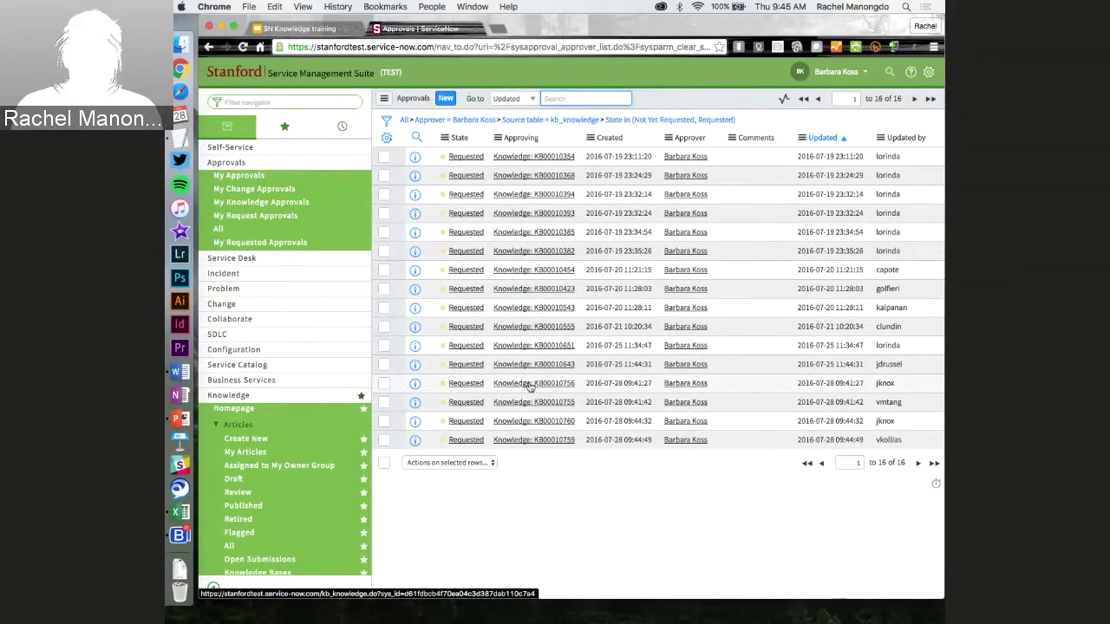
# Step: Open article KB00010760 from the pending approvals and approve the impersonated second-level approver's request on it
pyautogui.click(529, 423)
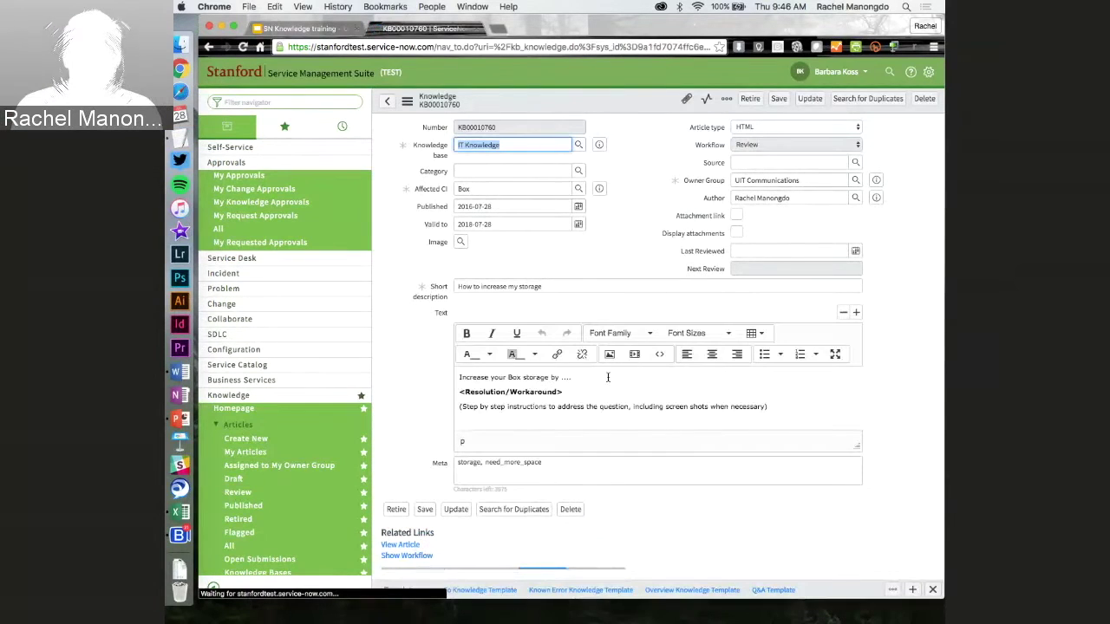
pyautogui.scroll(-3, 608, 380)
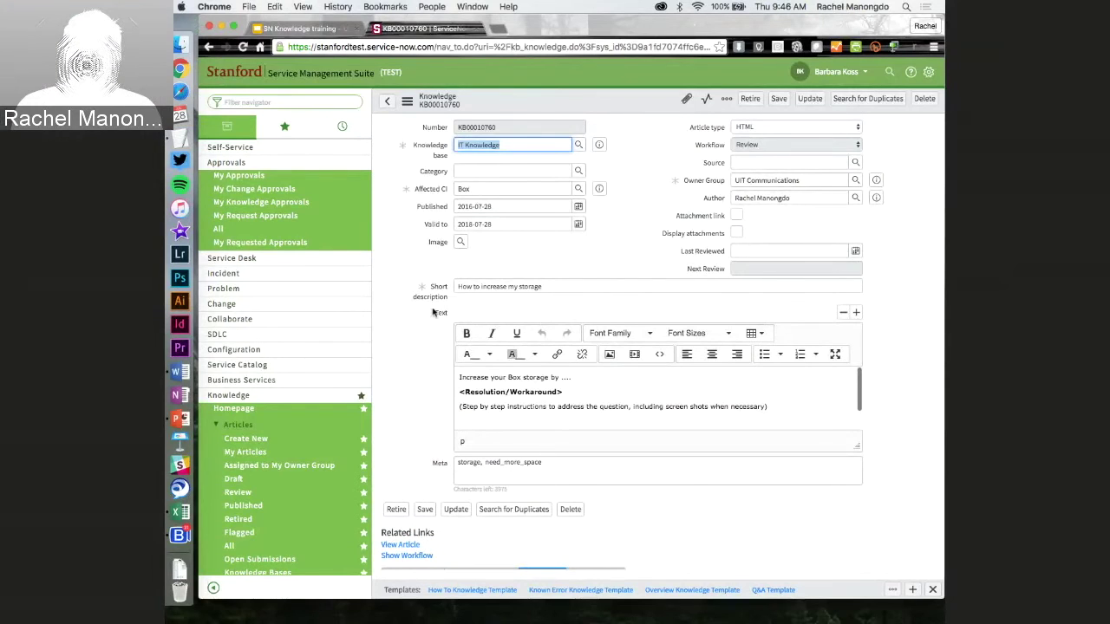
pyautogui.scroll(-5, 432, 312)
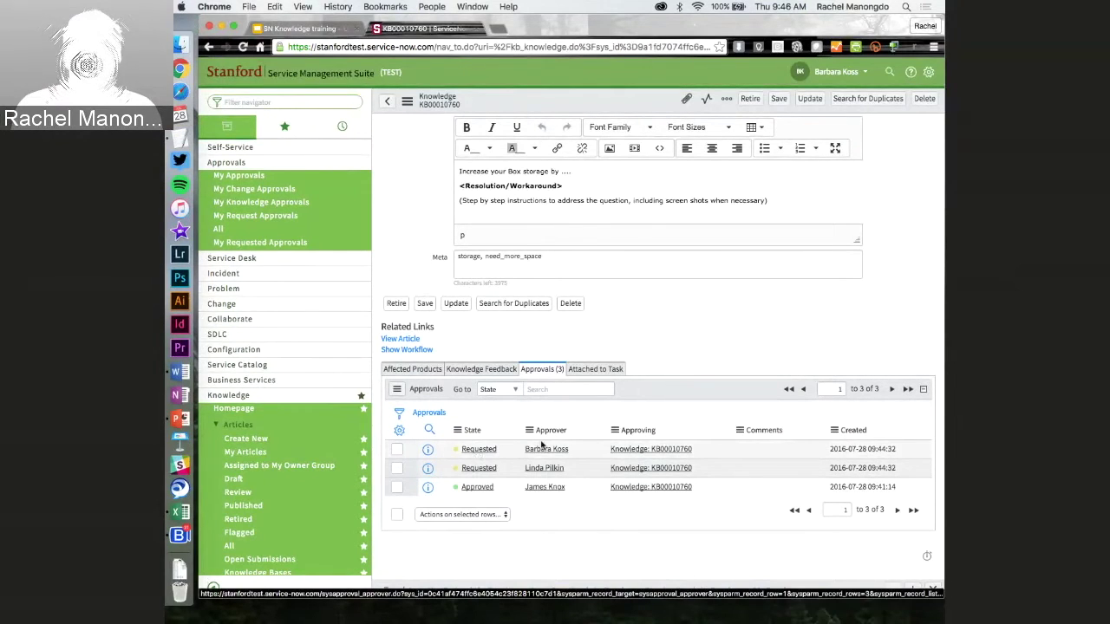
pyautogui.click(486, 456)
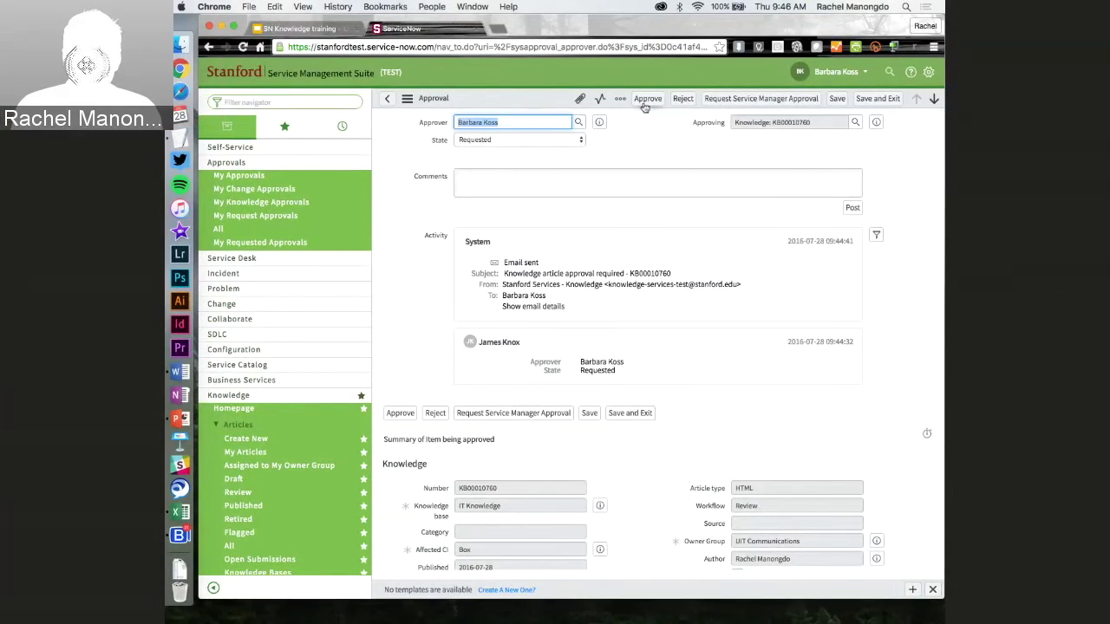
pyautogui.click(646, 100)
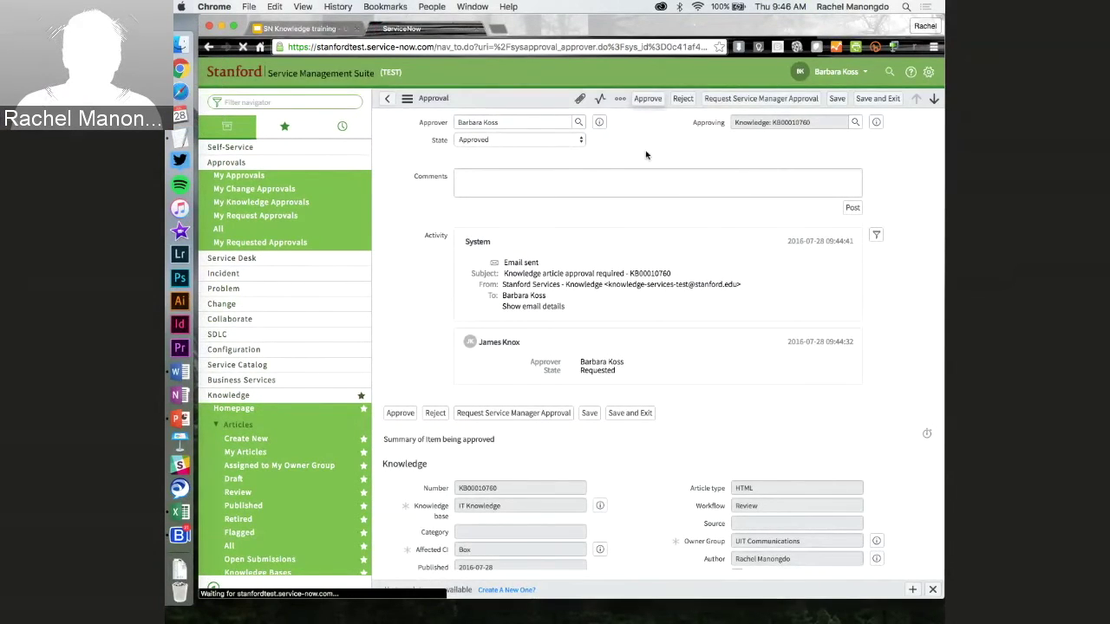
# Step: Review the text, approvals and workflow state of KB00010760 and update the record to return to the approvals list
pyautogui.scroll(-3, 620, 241)
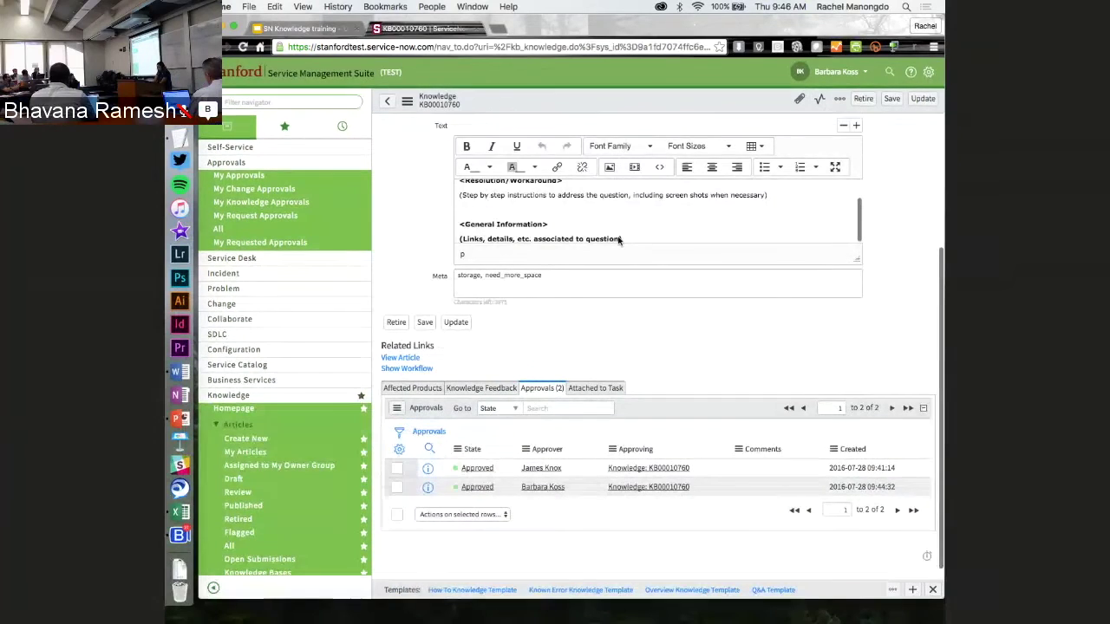
pyautogui.scroll(5, 619, 240)
pyautogui.scroll(-4, 616, 240)
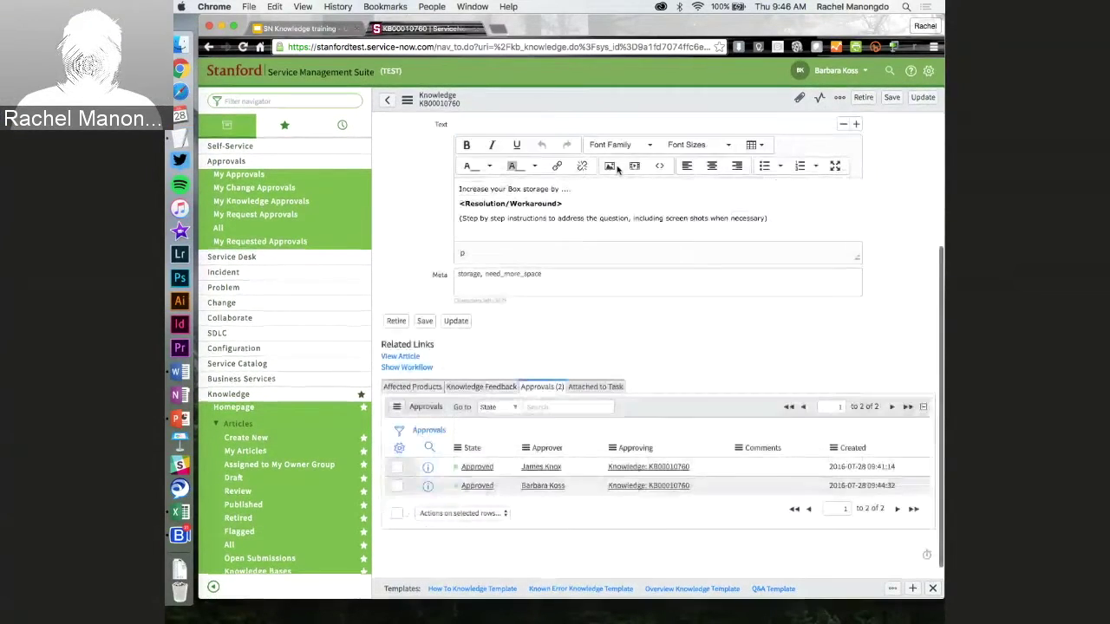
pyautogui.scroll(3, 617, 169)
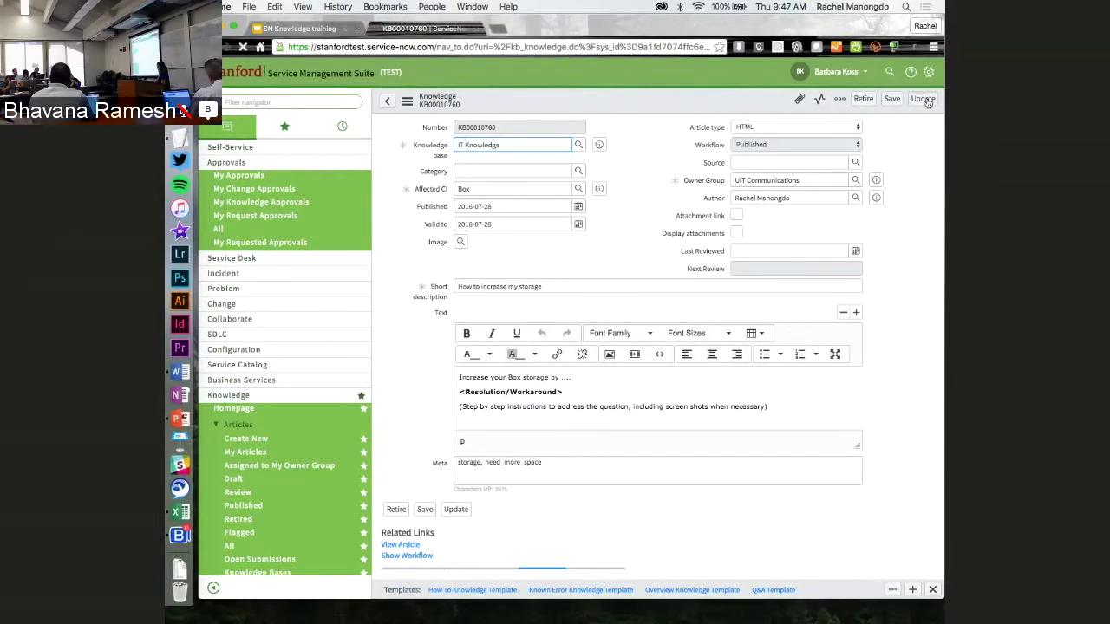
pyautogui.click(923, 97)
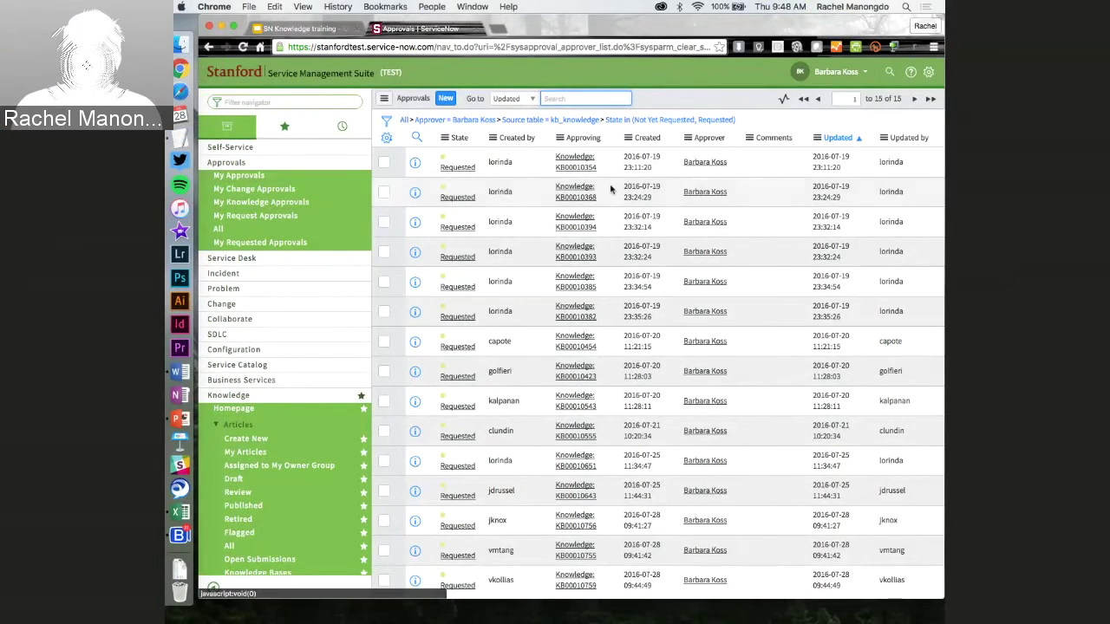
# Step: End the approver's impersonation by switching back to the trainer's own account through Impersonate User
pyautogui.click(834, 72)
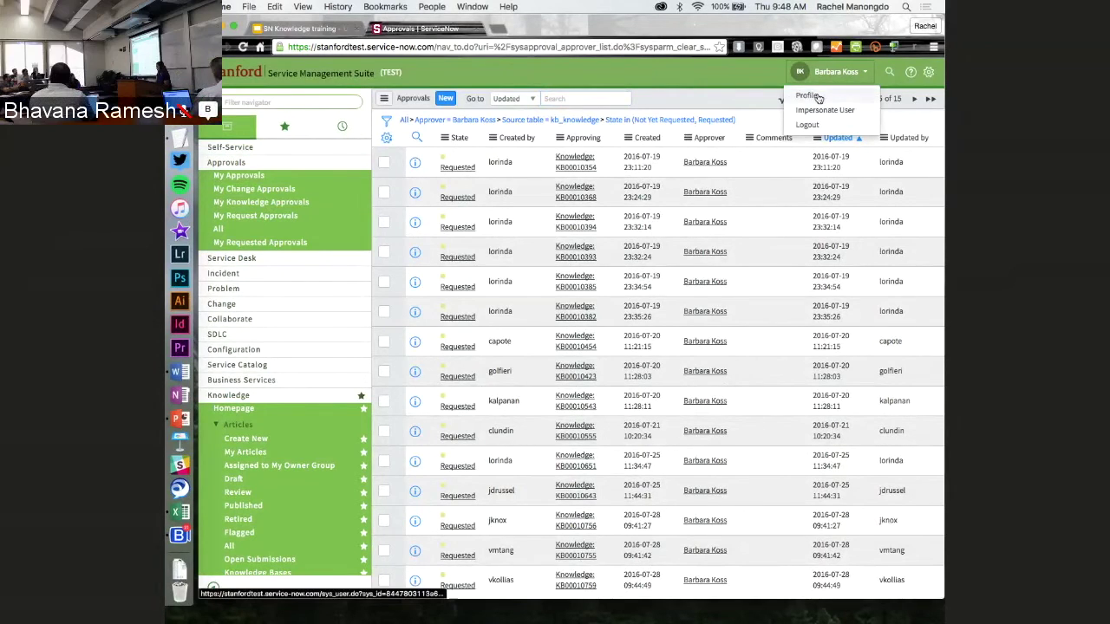
pyautogui.click(821, 93)
pyautogui.click(832, 72)
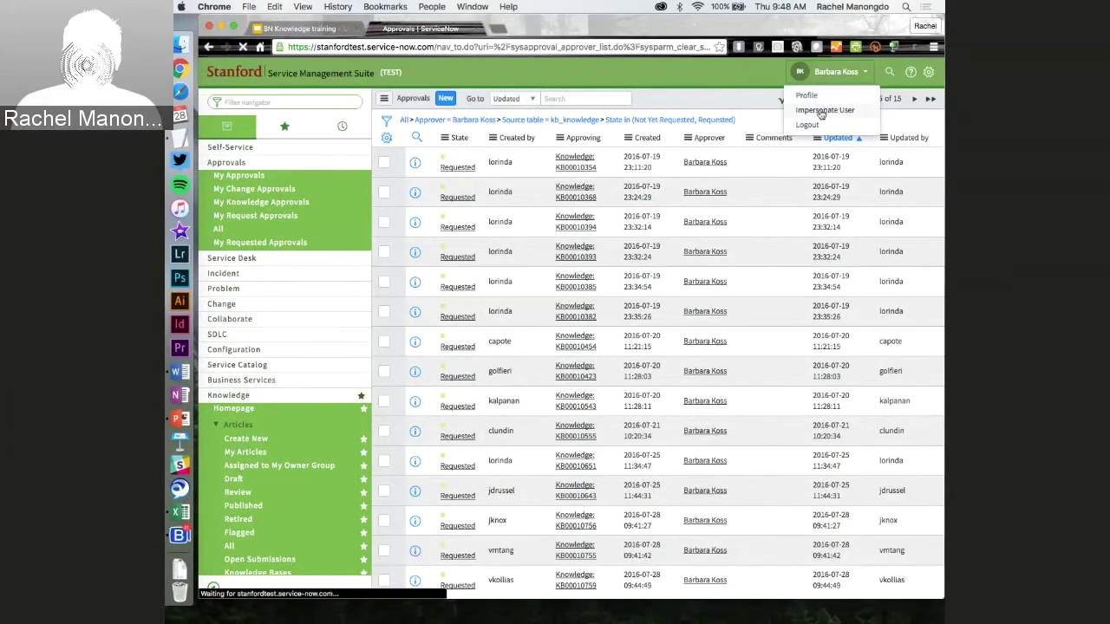
pyautogui.click(822, 101)
pyautogui.click(616, 122)
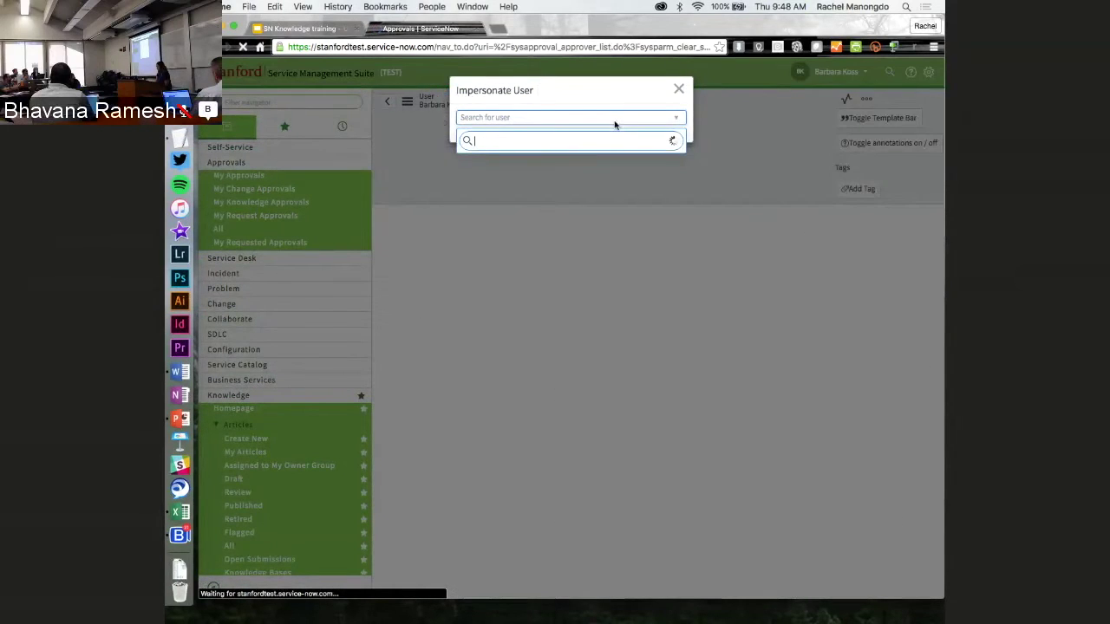
pyautogui.click(582, 113)
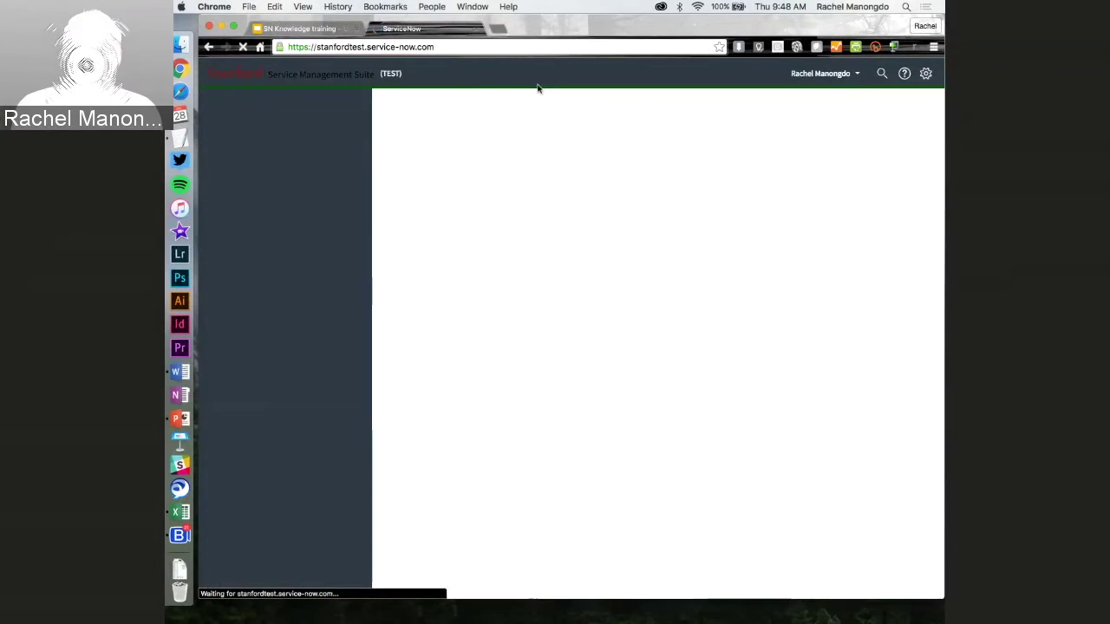
# Step: Look through the content available for the ITIL homepage without adding any, and try repositioning the My Groups Work widget
pyautogui.click(245, 227)
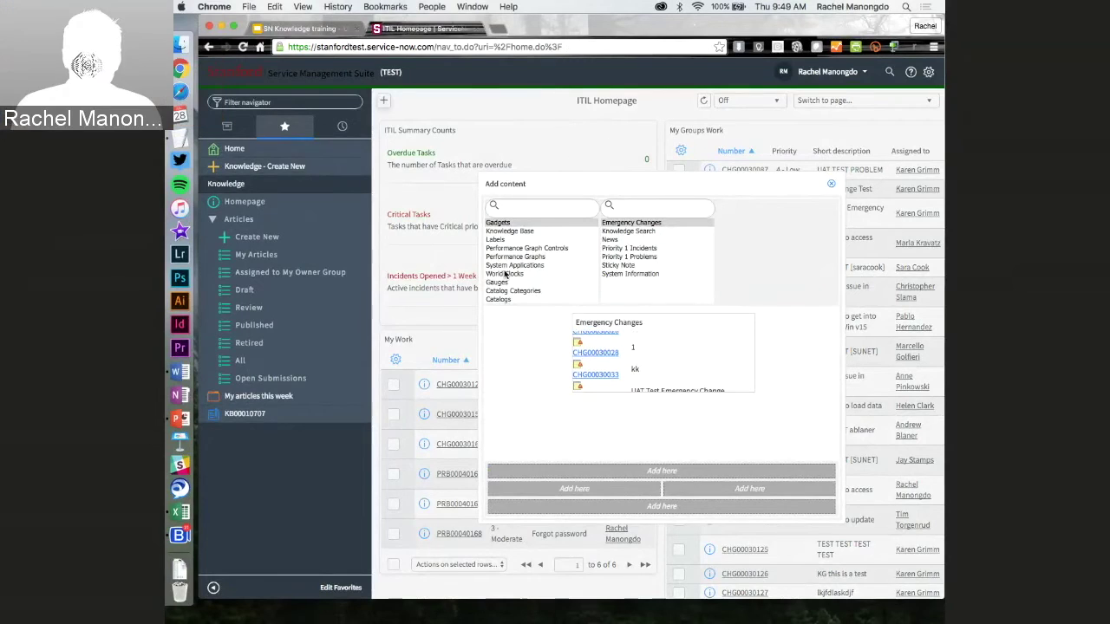
pyautogui.scroll(-2, 506, 274)
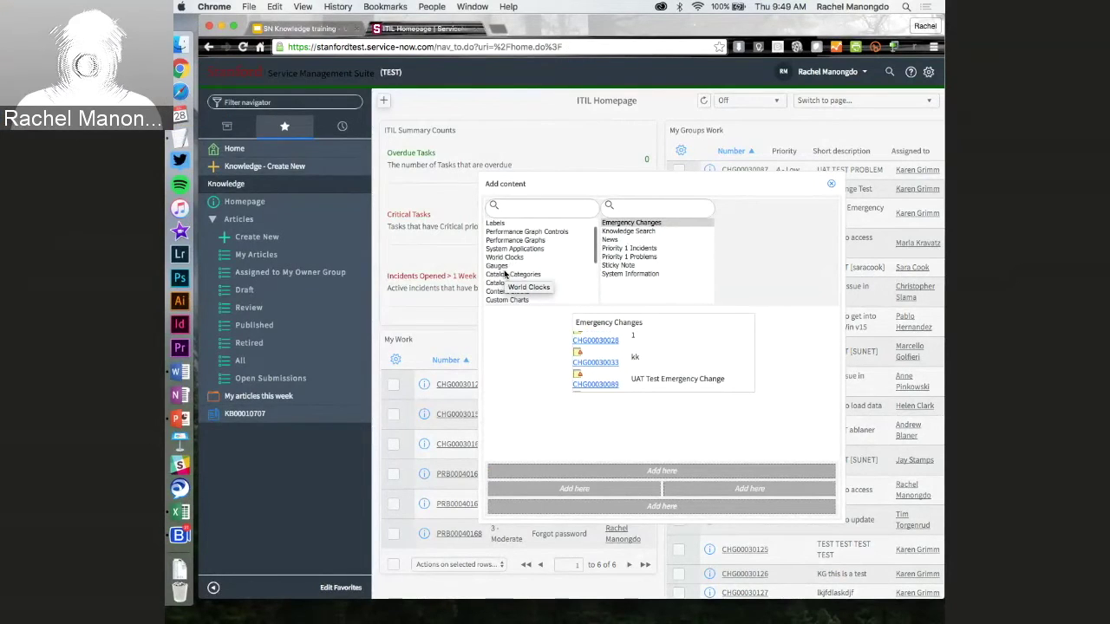
pyautogui.scroll(-5, 506, 274)
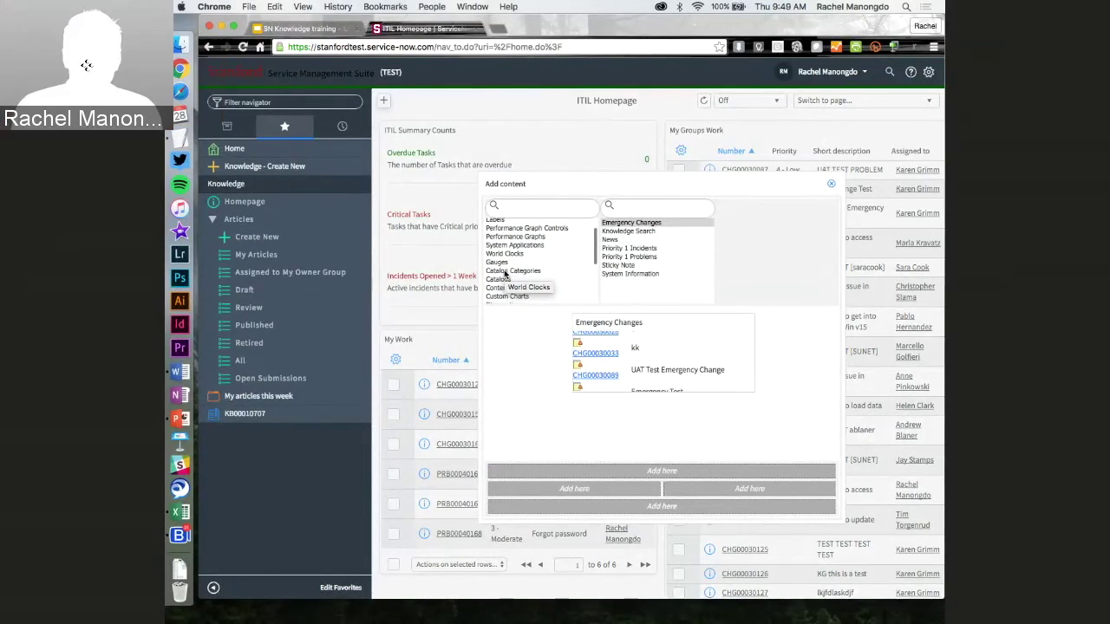
pyautogui.scroll(5, 510, 260)
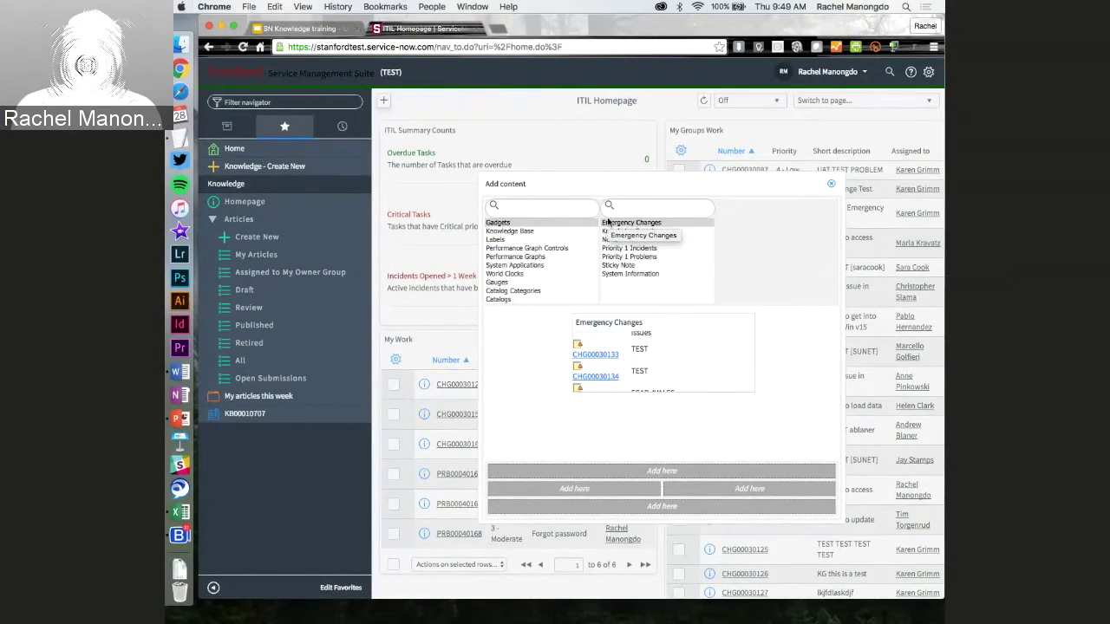
pyautogui.click(831, 184)
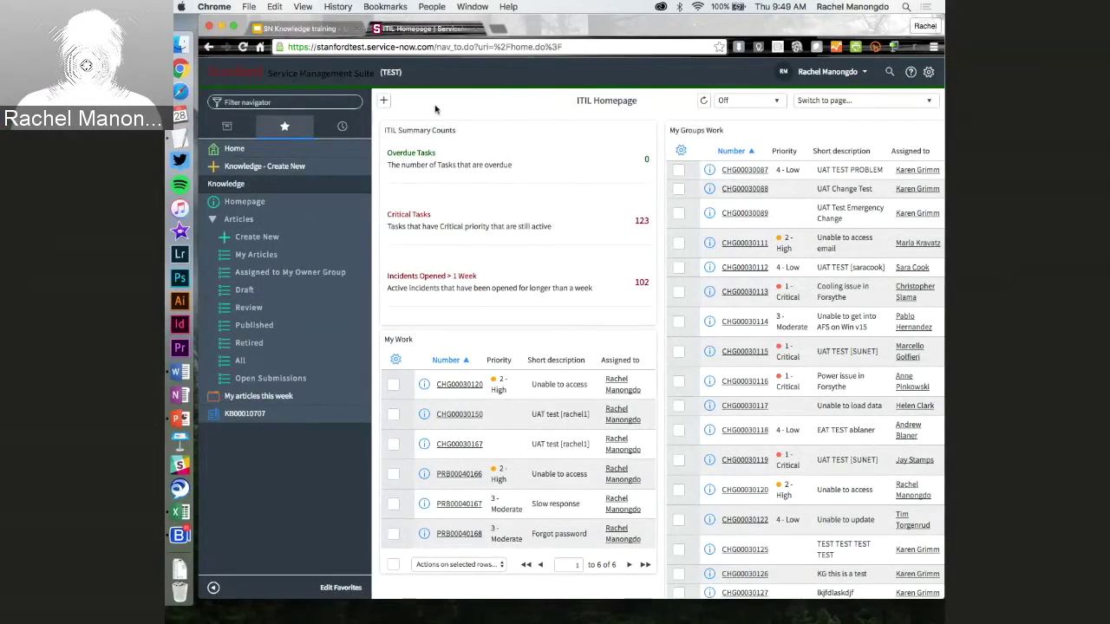
pyautogui.click(384, 101)
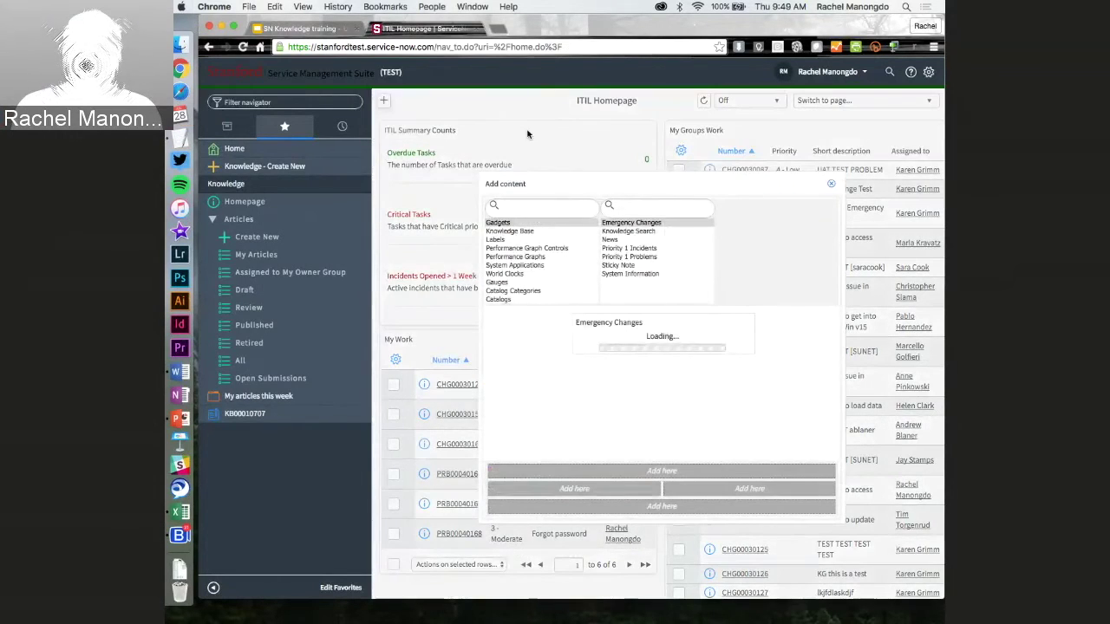
pyautogui.scroll(-3, 510, 247)
pyautogui.scroll(3, 510, 243)
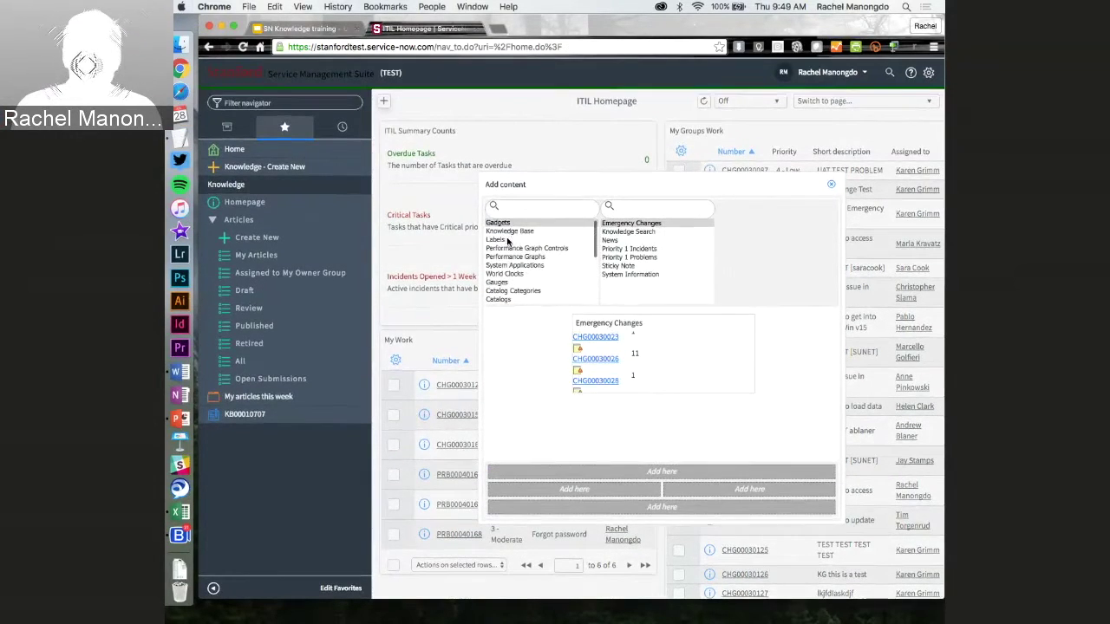
pyautogui.scroll(-2, 529, 277)
pyautogui.scroll(2, 527, 287)
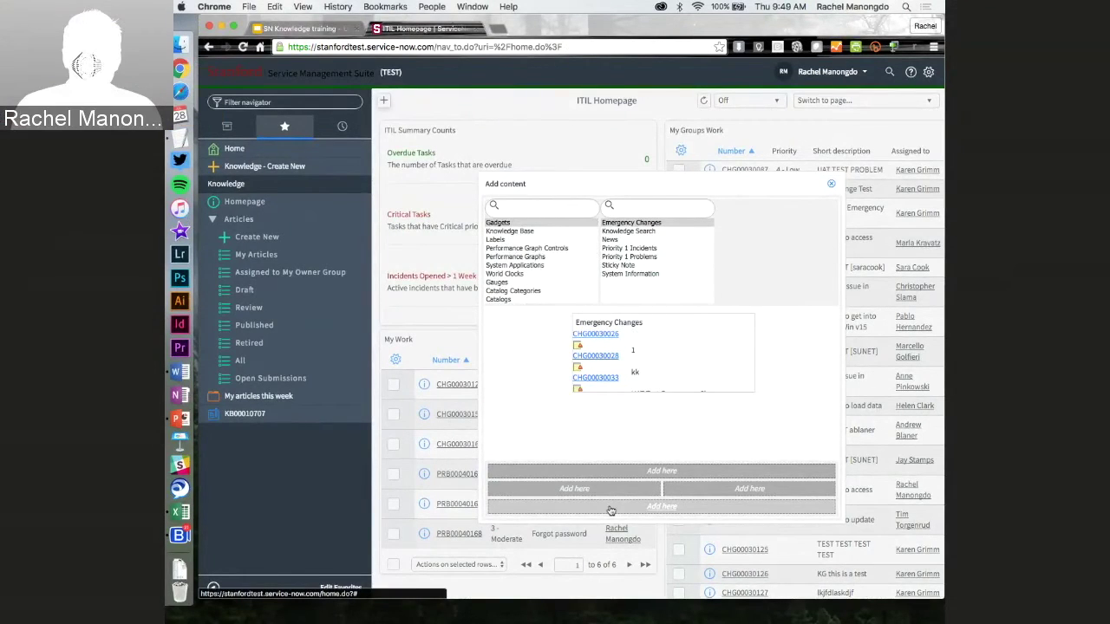
pyautogui.click(831, 183)
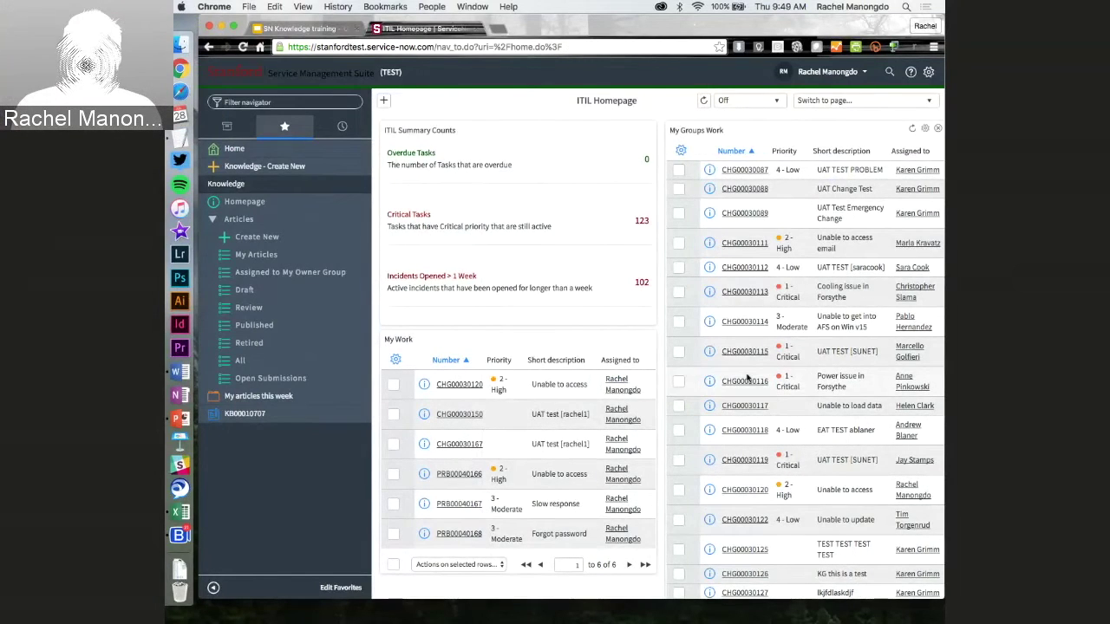
pyautogui.moveTo(789, 132); pyautogui.dragTo(525, 131)
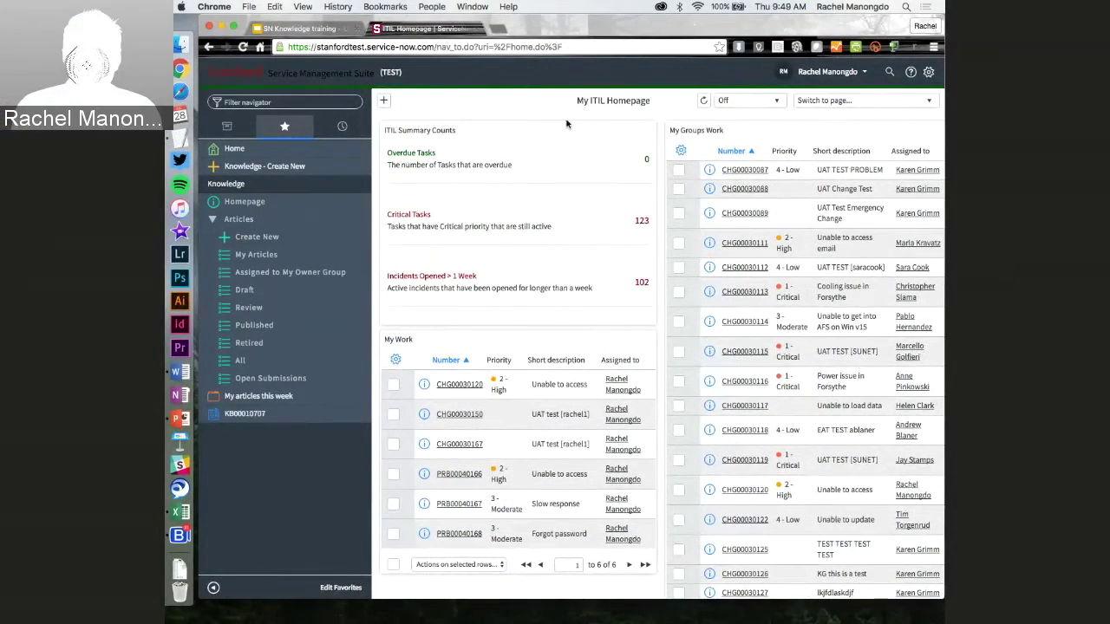
# Step: View the list of all knowledge articles including the Workflow column, and switch to the list of Draft articles
pyautogui.click(291, 364)
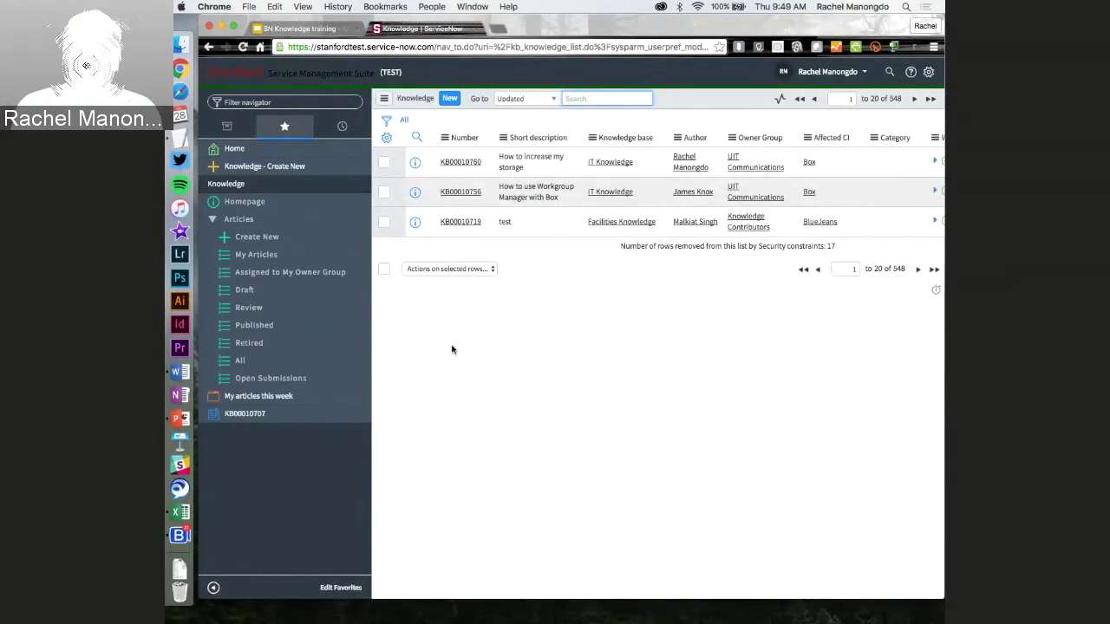
pyautogui.hscroll(5, 668, 227)
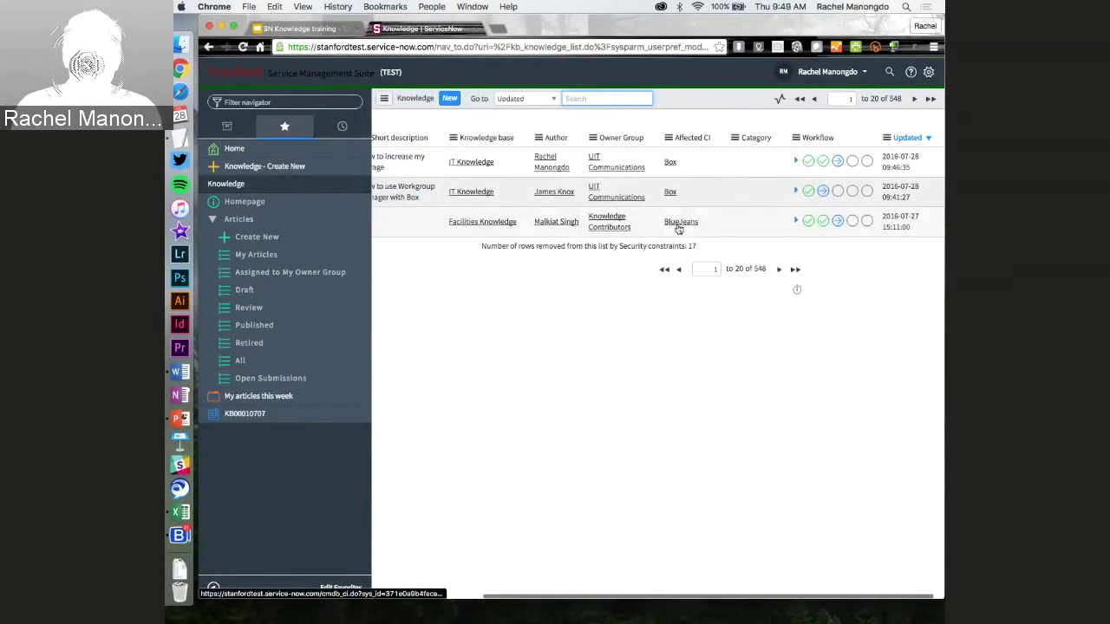
pyautogui.hscroll(-5, 679, 227)
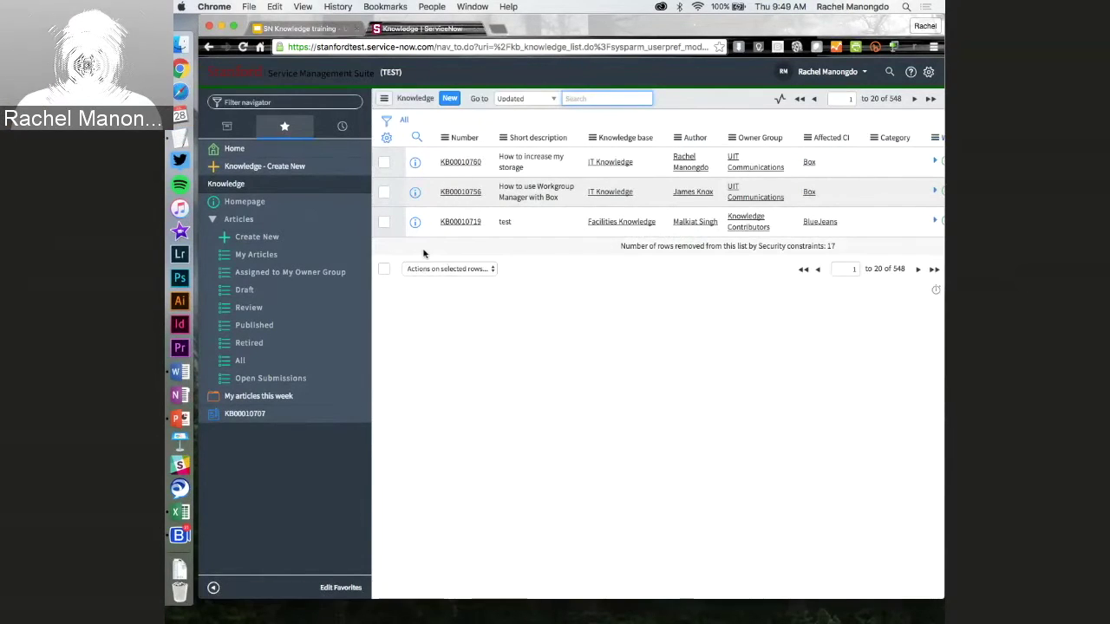
pyautogui.click(244, 295)
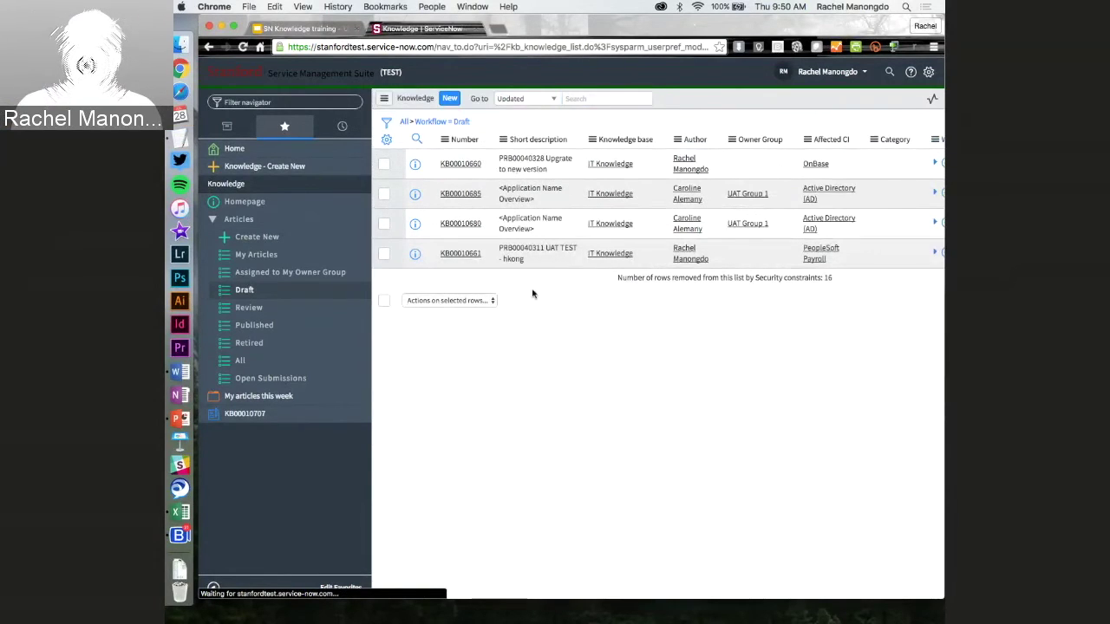
pyautogui.hscroll(2, 532, 294)
pyautogui.hscroll(-2, 533, 293)
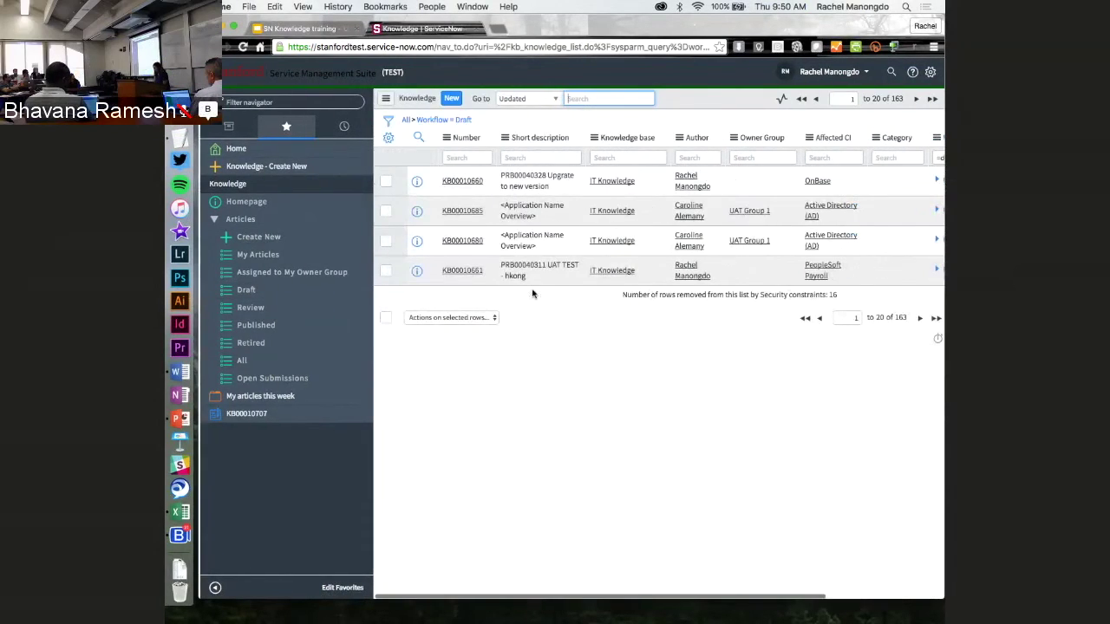
# Step: Open draft article KB00010660 and look over its form fields, text and related lists
pyautogui.click(449, 182)
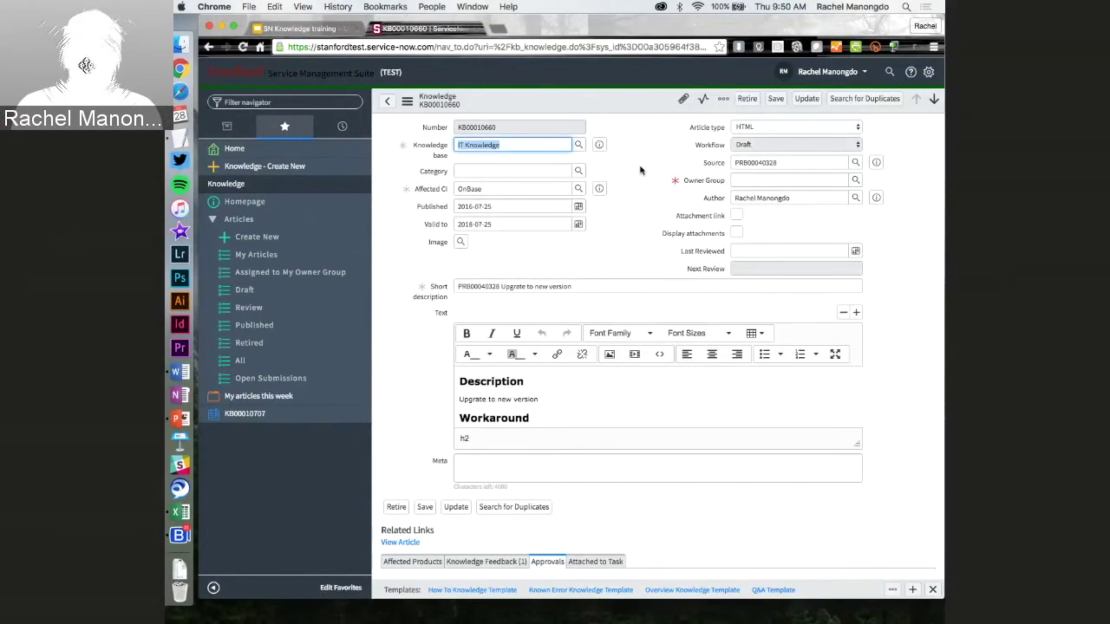
pyautogui.scroll(-5, 639, 177)
pyautogui.scroll(5, 641, 171)
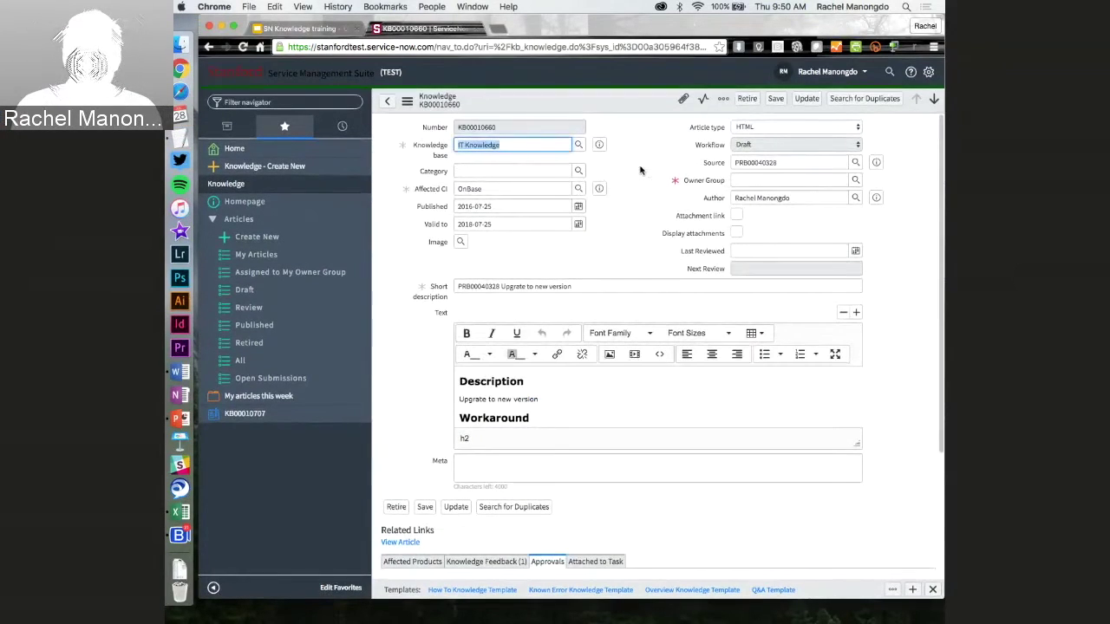
pyautogui.scroll(-4, 640, 170)
pyautogui.scroll(2, 640, 170)
pyautogui.scroll(2, 640, 170)
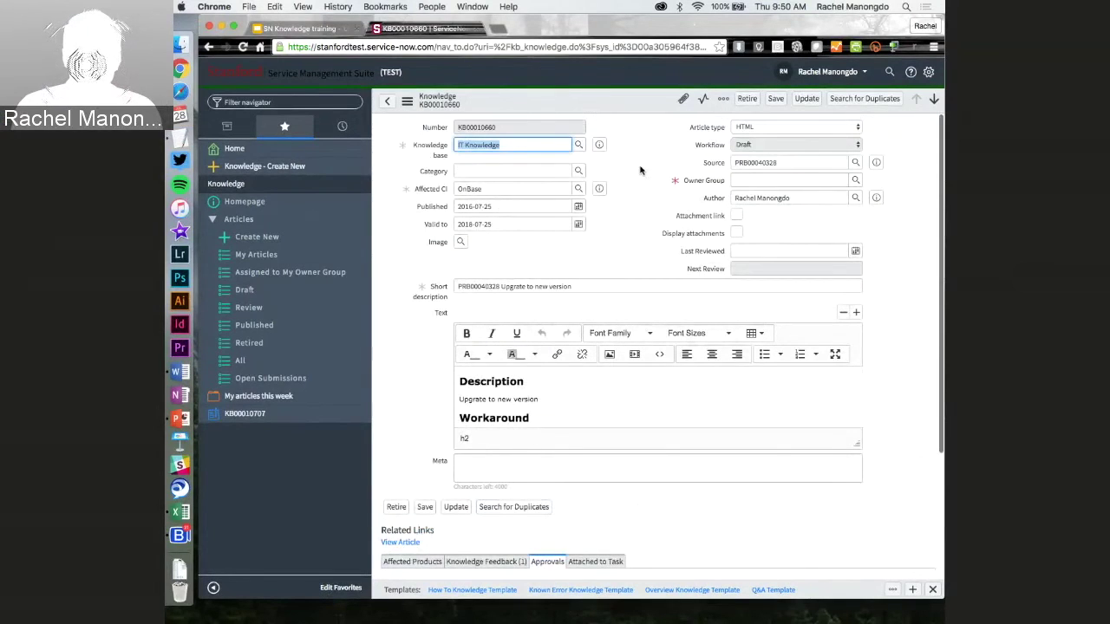
pyautogui.scroll(-1, 644, 216)
pyautogui.scroll(1, 649, 187)
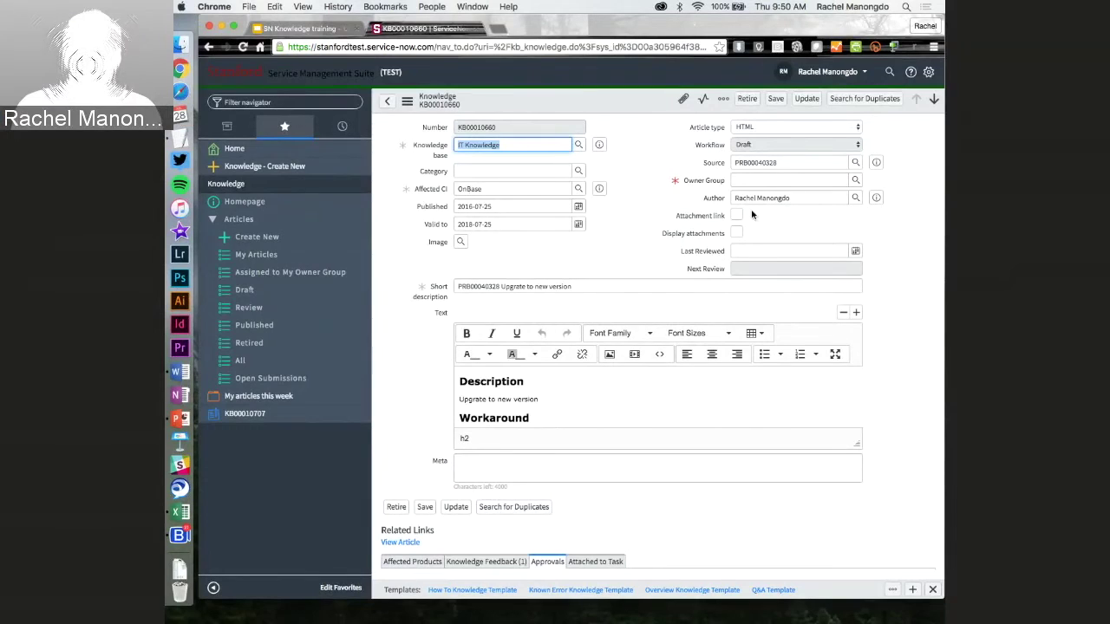
# Step: Set the Owner Group of draft article KB00010660 to UIT Communications and check the rest of the form
pyautogui.click(755, 180)
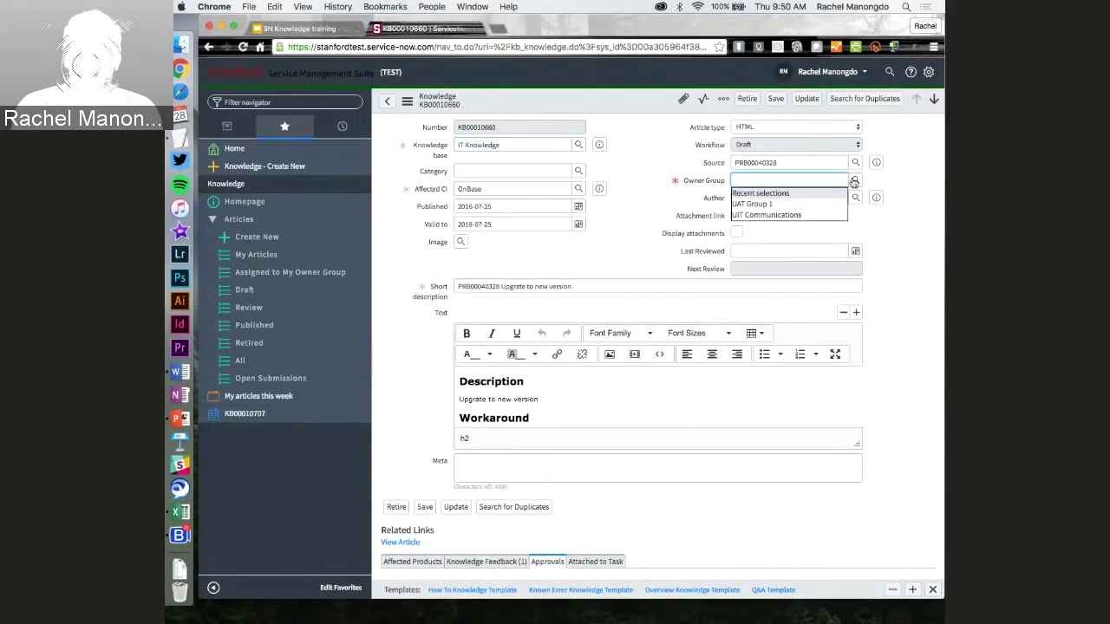
pyautogui.click(814, 215)
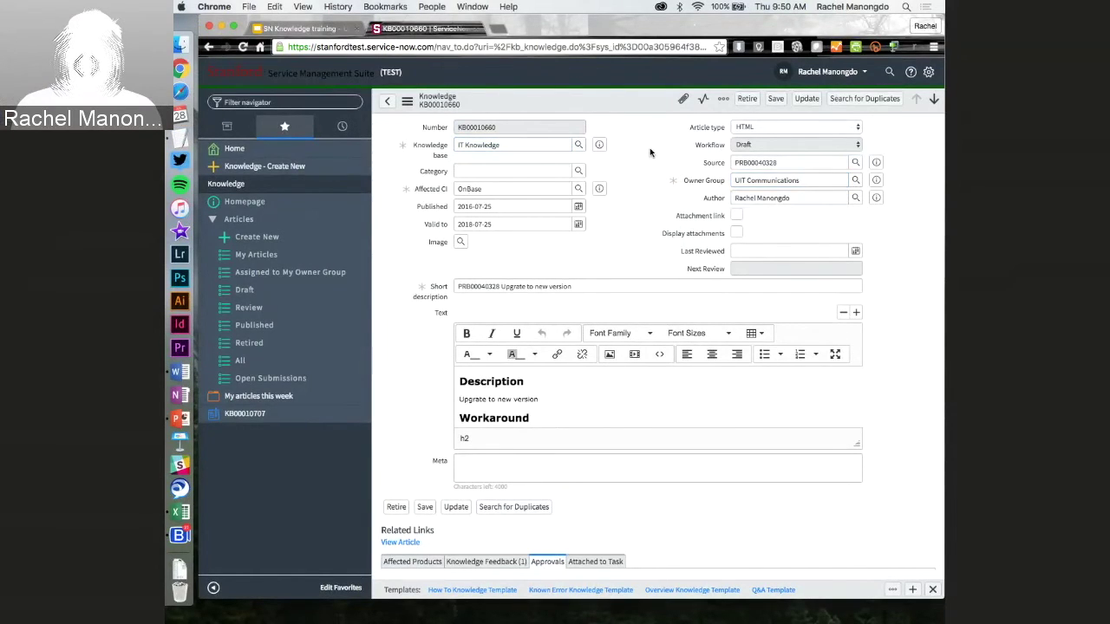
pyautogui.scroll(-5, 650, 153)
pyautogui.scroll(5, 650, 152)
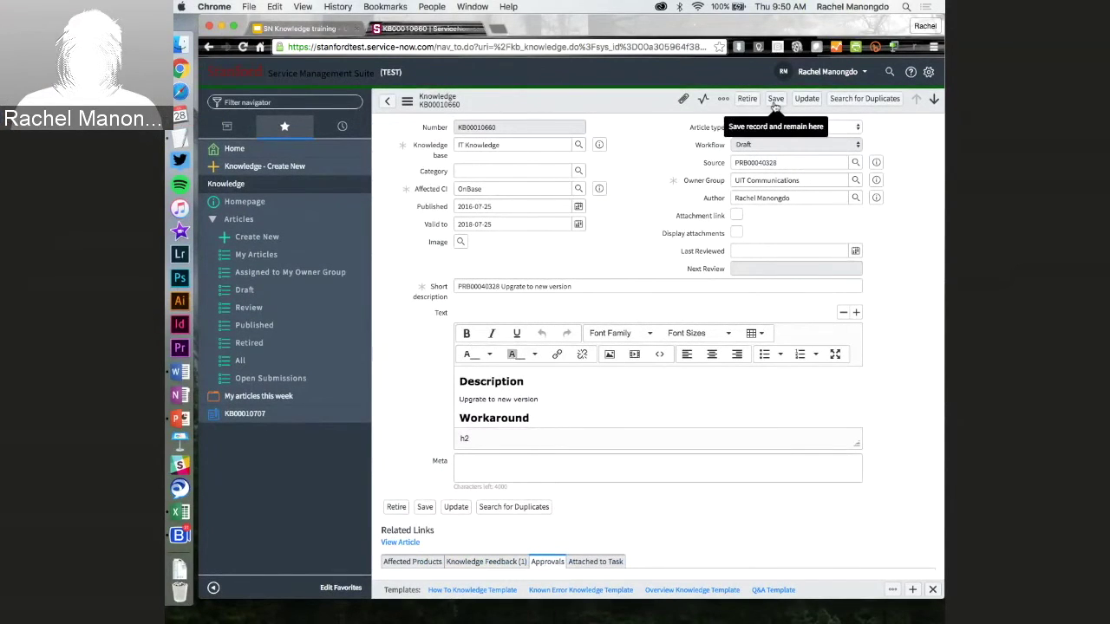
# Step: Save draft article KB00010660 after checking its form and related lists, and publish it to send it for review
pyautogui.scroll(-2, 647, 254)
pyautogui.scroll(2, 694, 208)
pyautogui.scroll(-1, 638, 173)
pyautogui.scroll(-3, 639, 173)
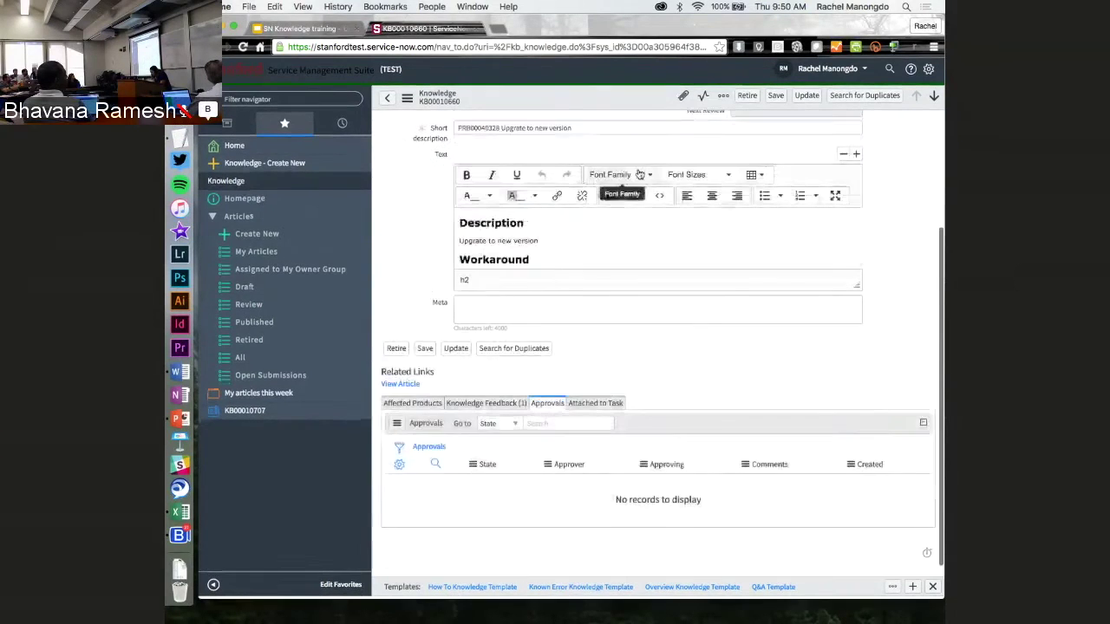
pyautogui.scroll(4, 694, 156)
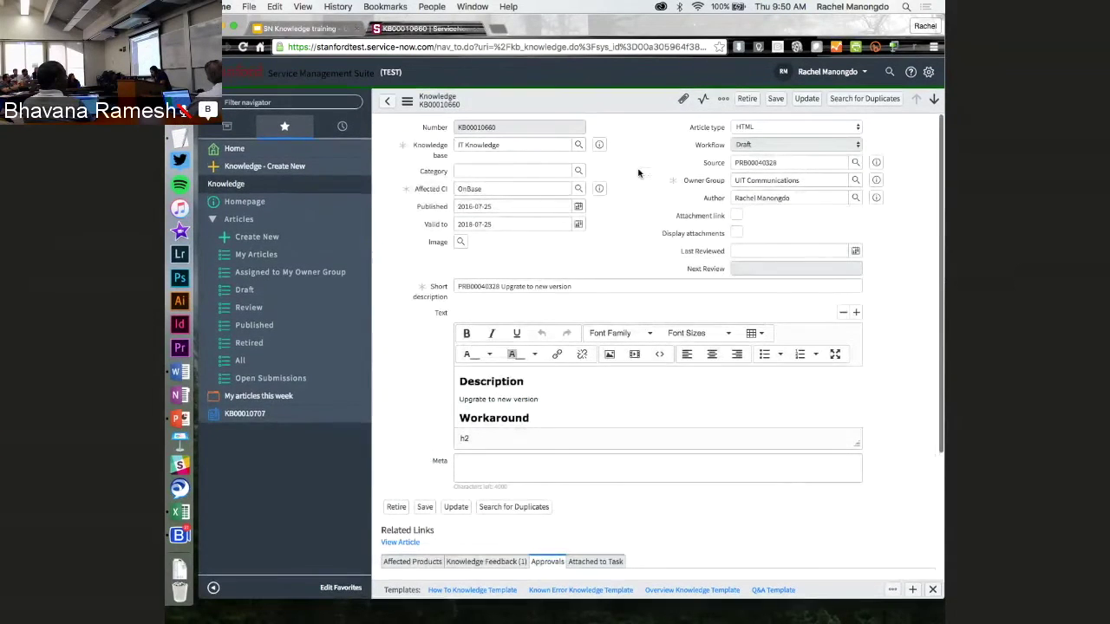
pyautogui.click(771, 100)
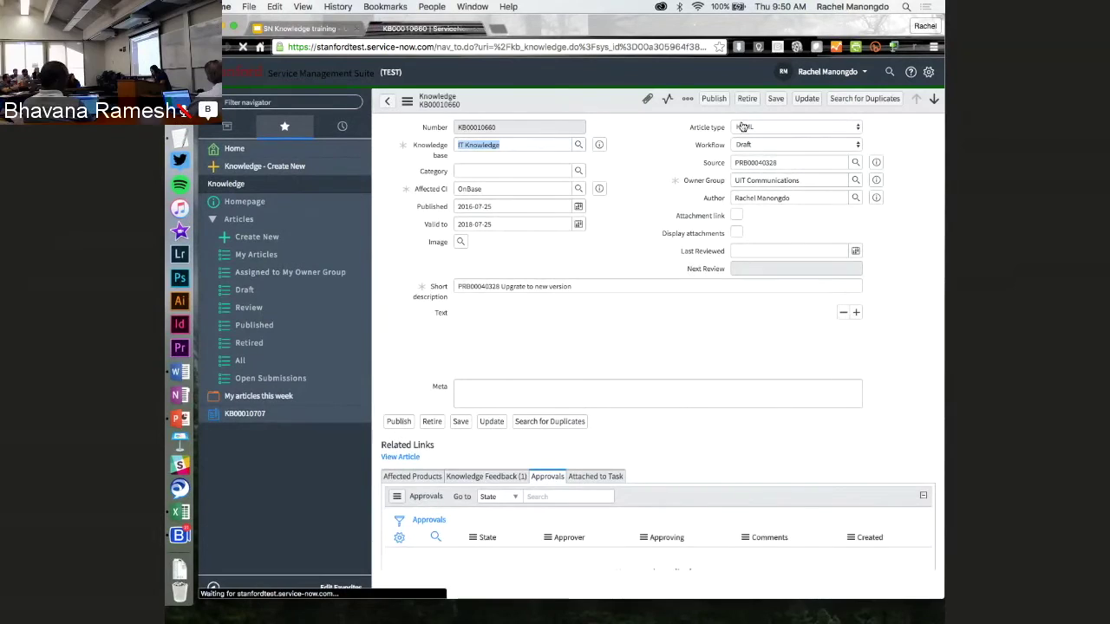
pyautogui.click(723, 101)
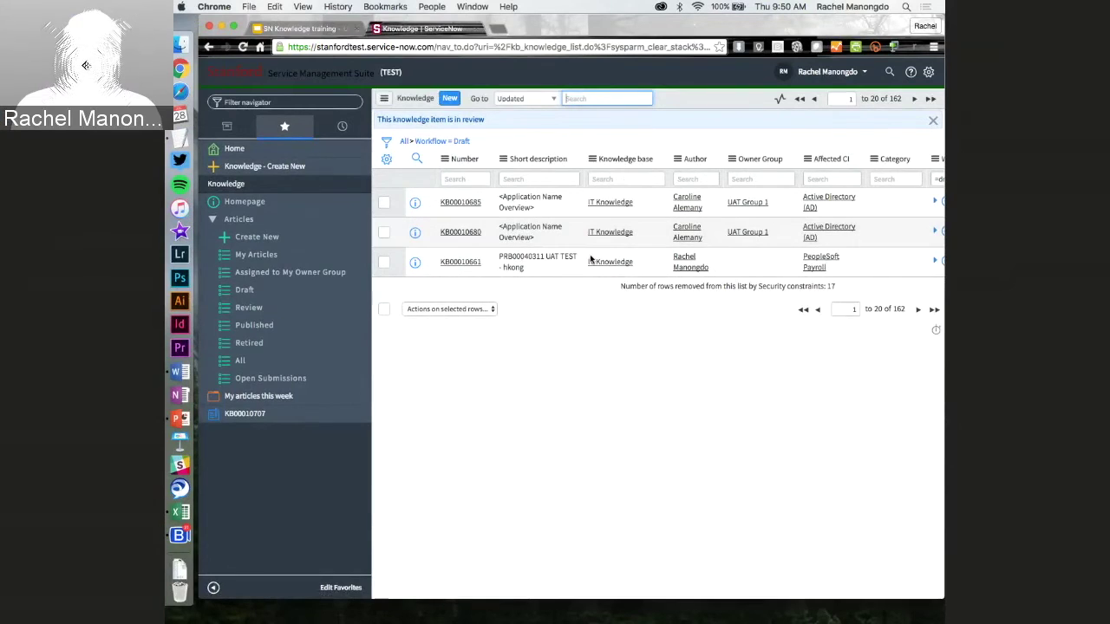
# Step: Open article KB00010660 from the list of Review articles, retire it, and view the list of Retired articles
pyautogui.click(228, 308)
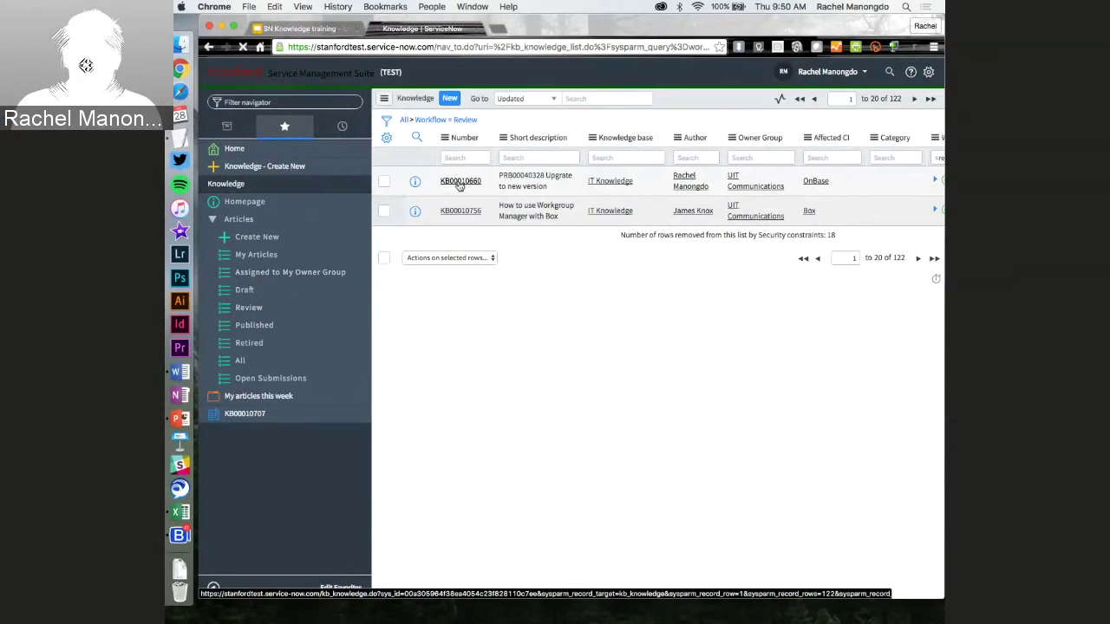
pyautogui.click(459, 182)
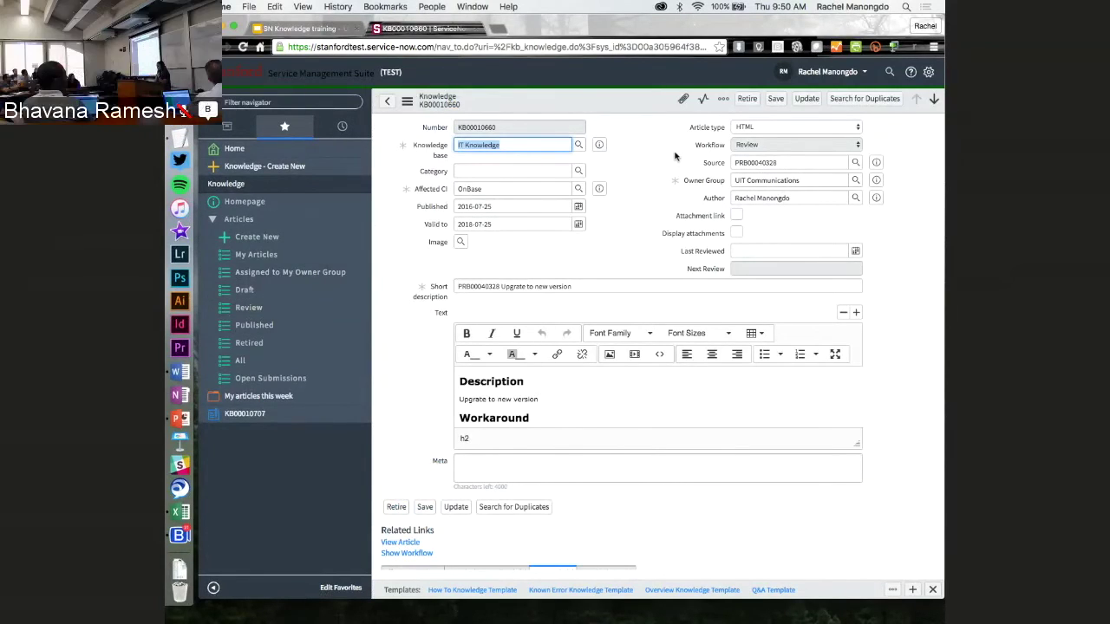
pyautogui.click(744, 100)
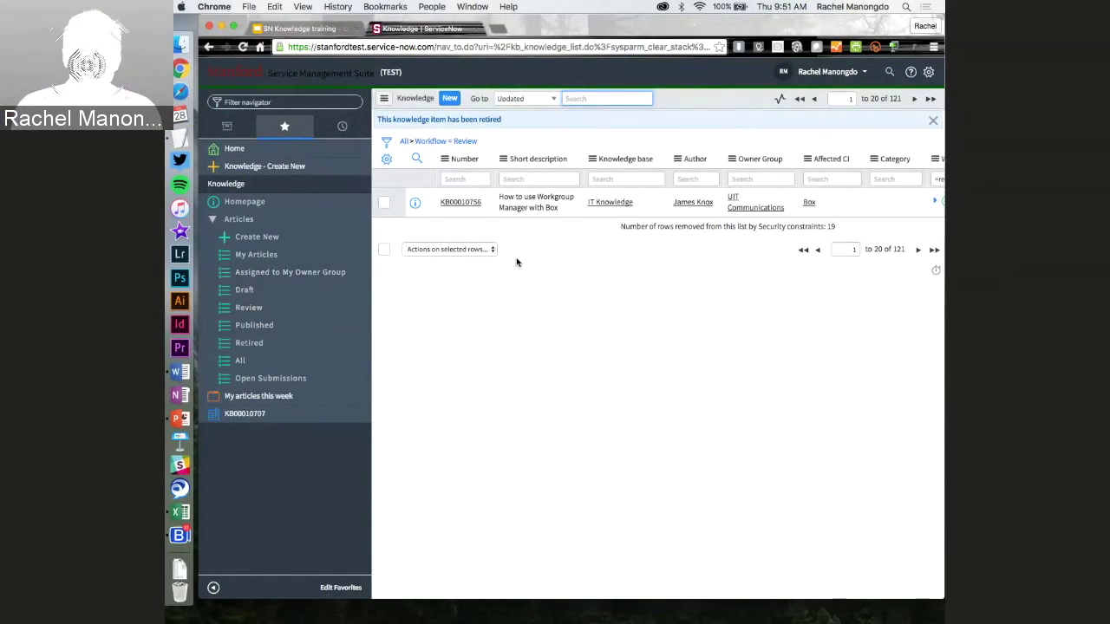
pyautogui.click(255, 344)
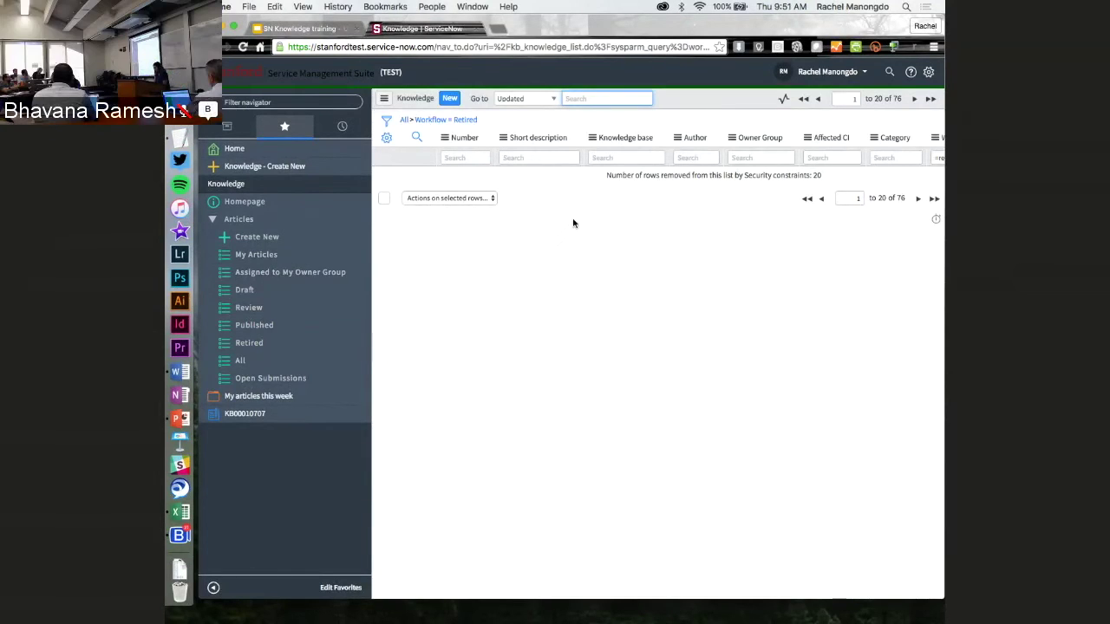
# Step: View the list of Draft articles and the second page of the list of all articles
pyautogui.click(240, 296)
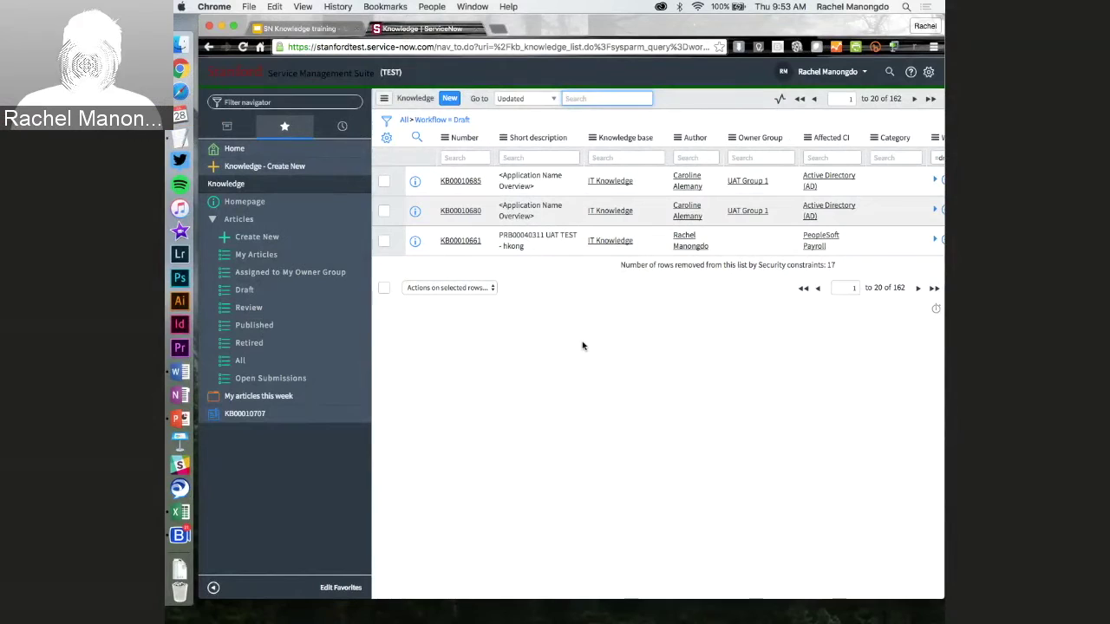
pyautogui.click(235, 370)
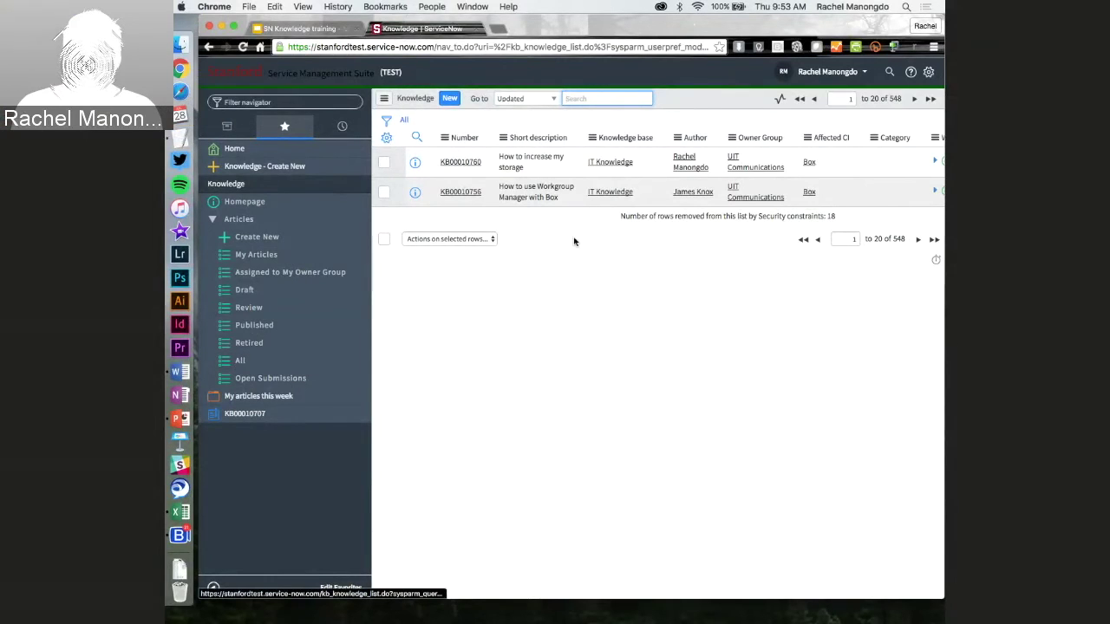
pyautogui.click(917, 240)
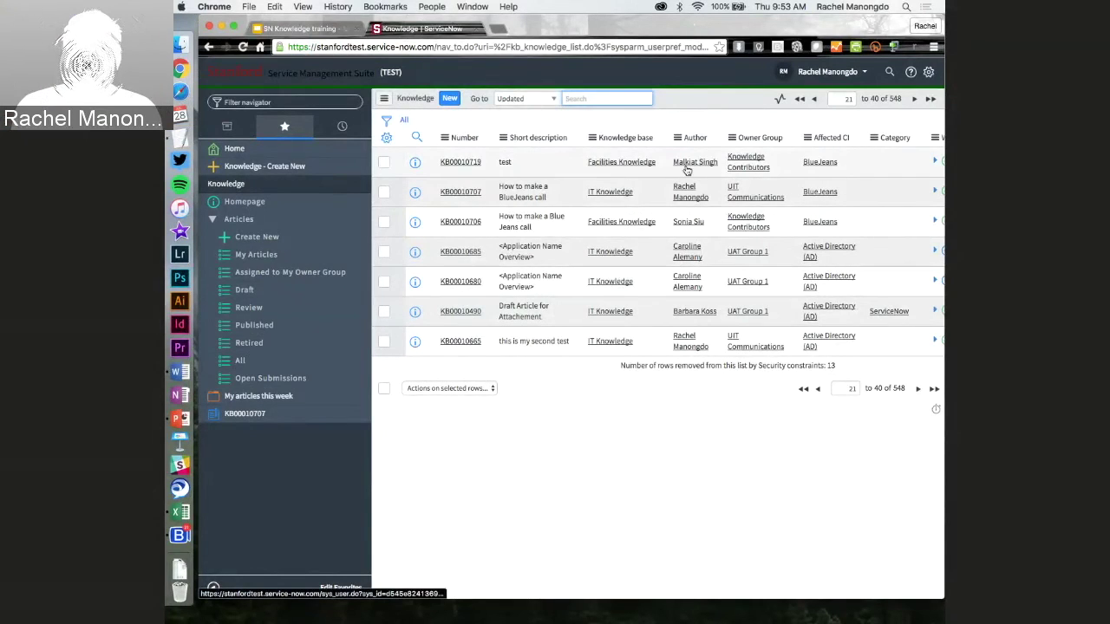
# Step: Open article KB00010706, look over its form and related lists, and view it as a reader sees it
pyautogui.click(458, 223)
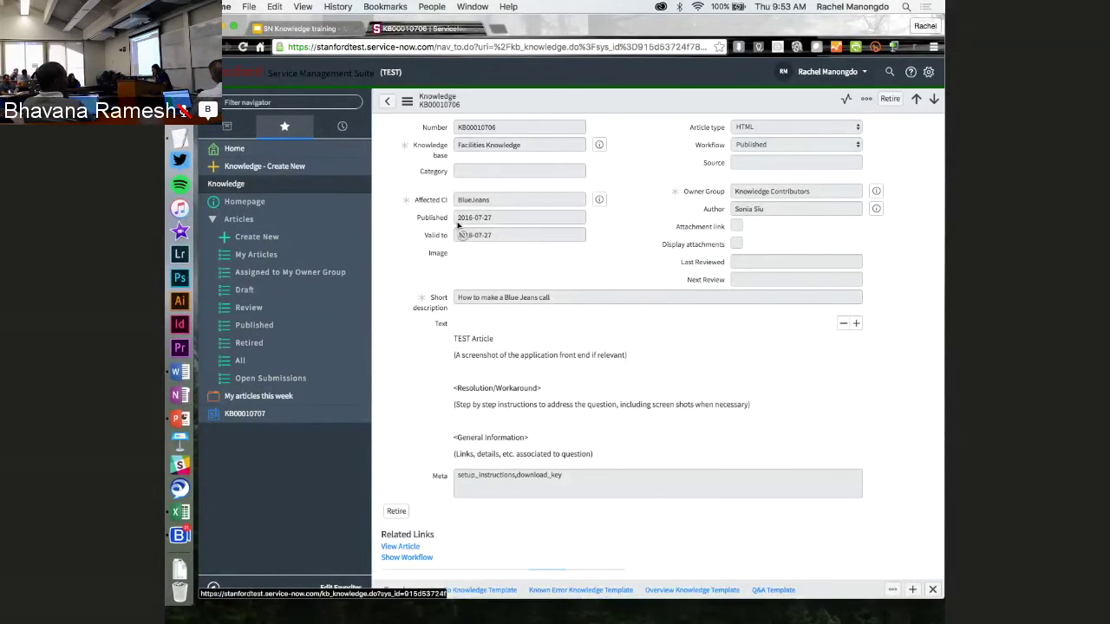
pyautogui.scroll(-4, 513, 423)
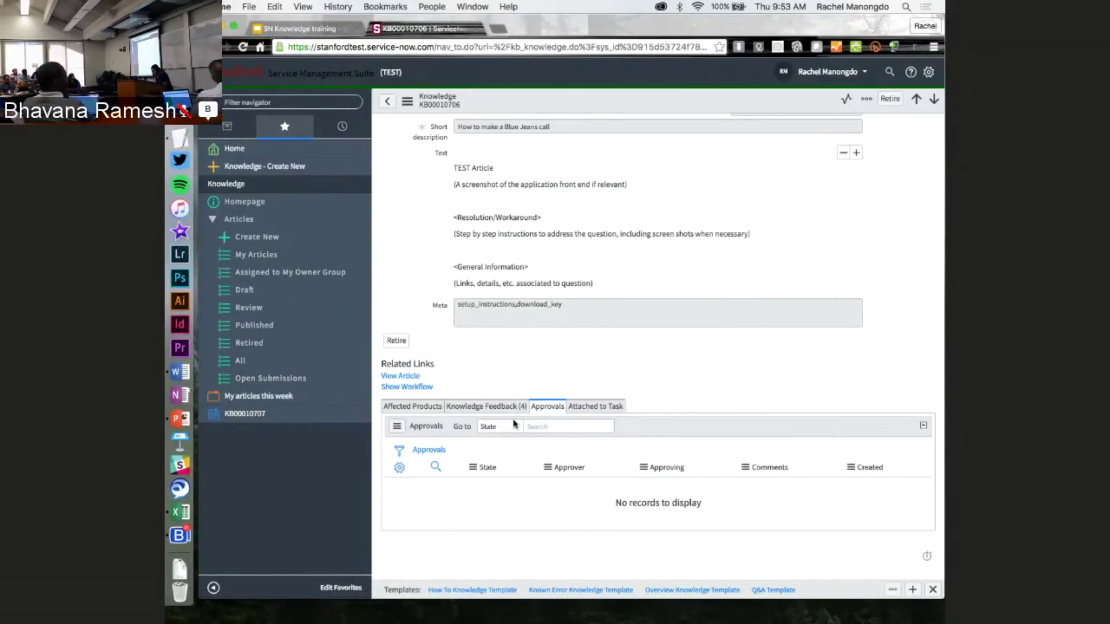
pyautogui.click(403, 376)
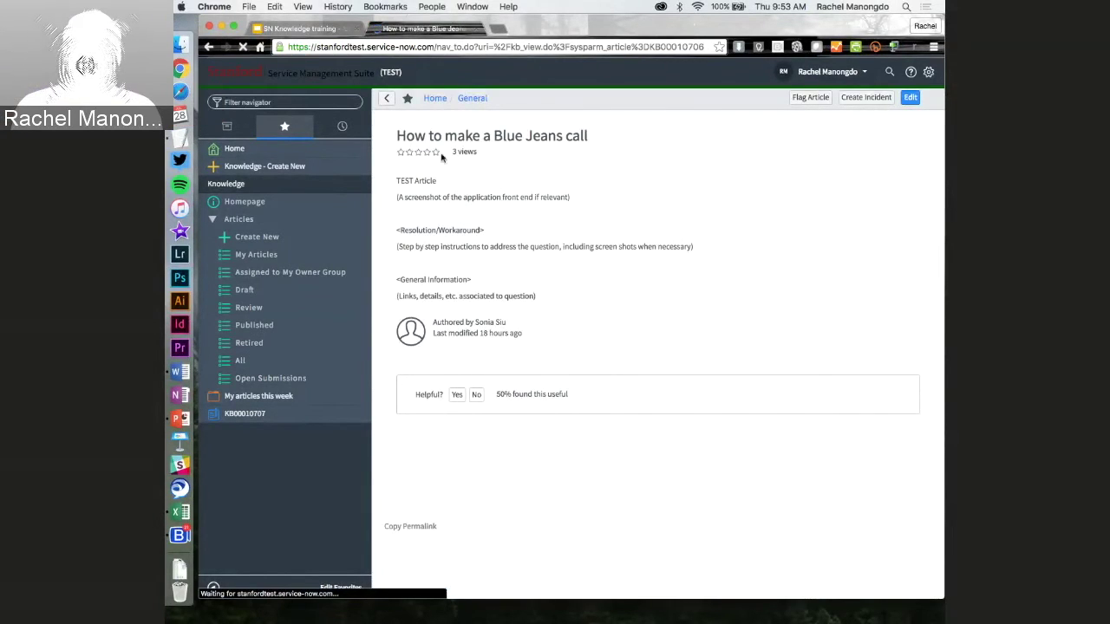
# Step: Try rating the article "How to make a Blue Jeans call" as helpful, and look at its flag comment dialog without submitting
pyautogui.click(457, 397)
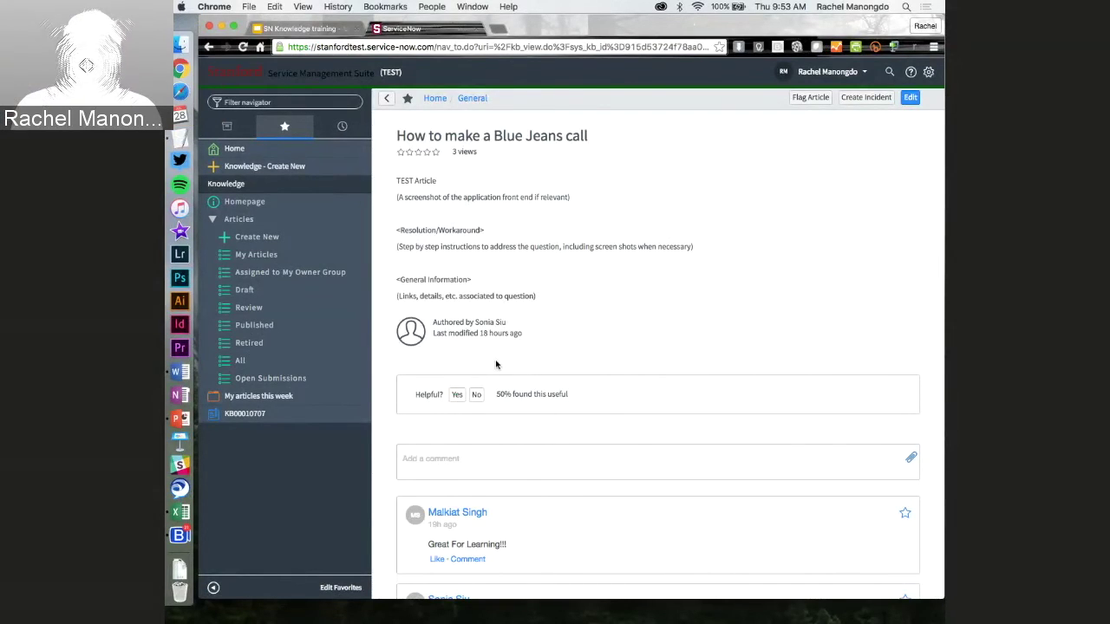
pyautogui.click(457, 396)
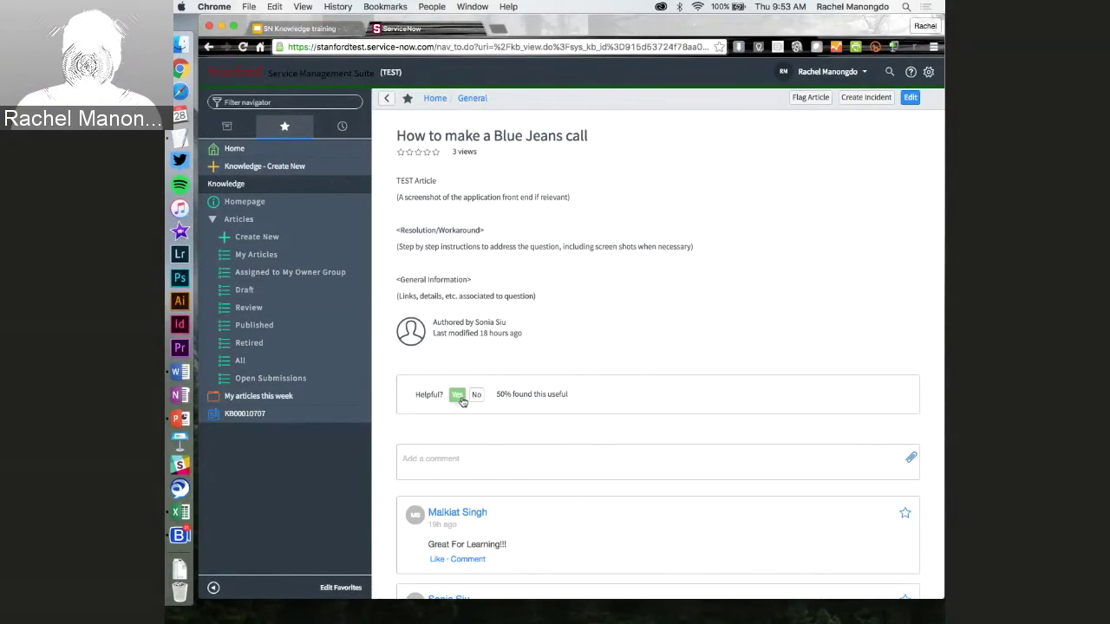
pyautogui.click(806, 98)
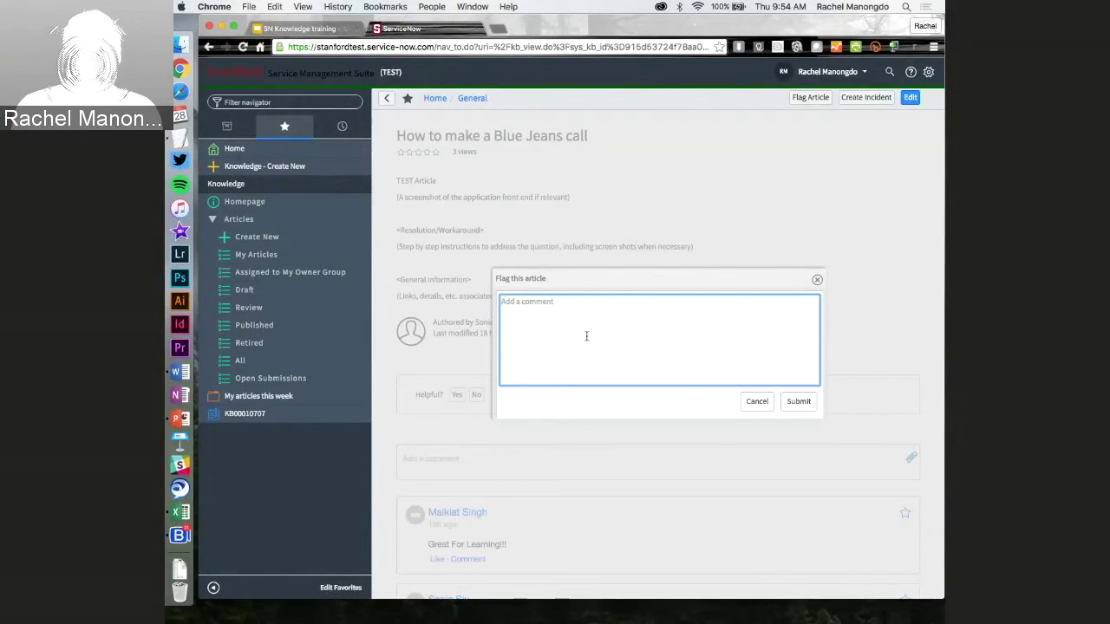
pyautogui.click(817, 280)
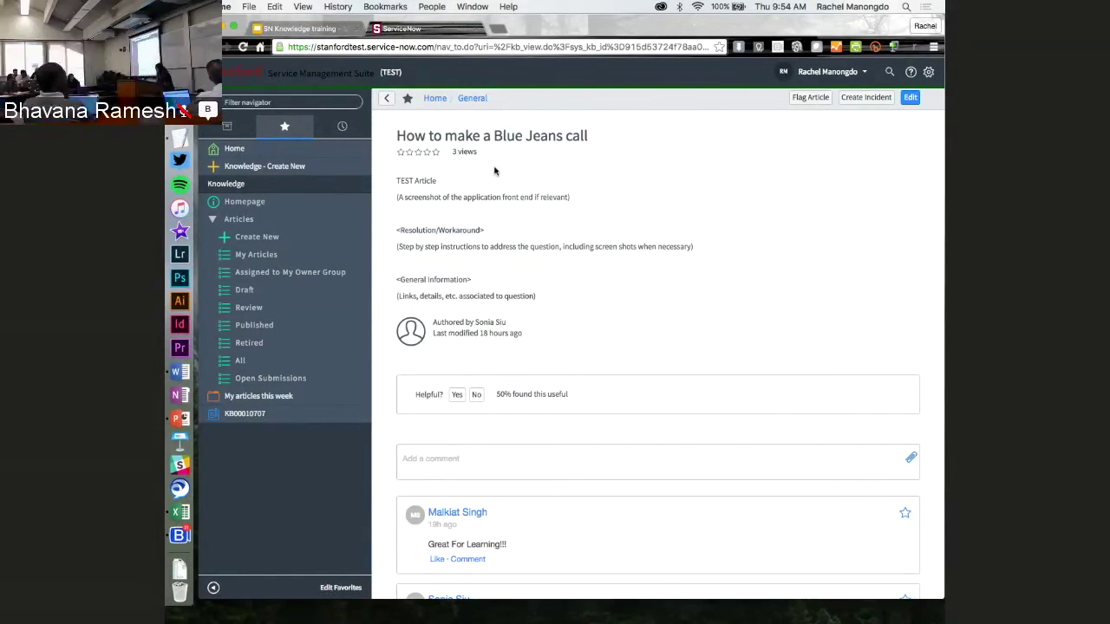
# Step: Go to the knowledge homepage, open the IT Knowledge base, and look through its articles
pyautogui.click(240, 203)
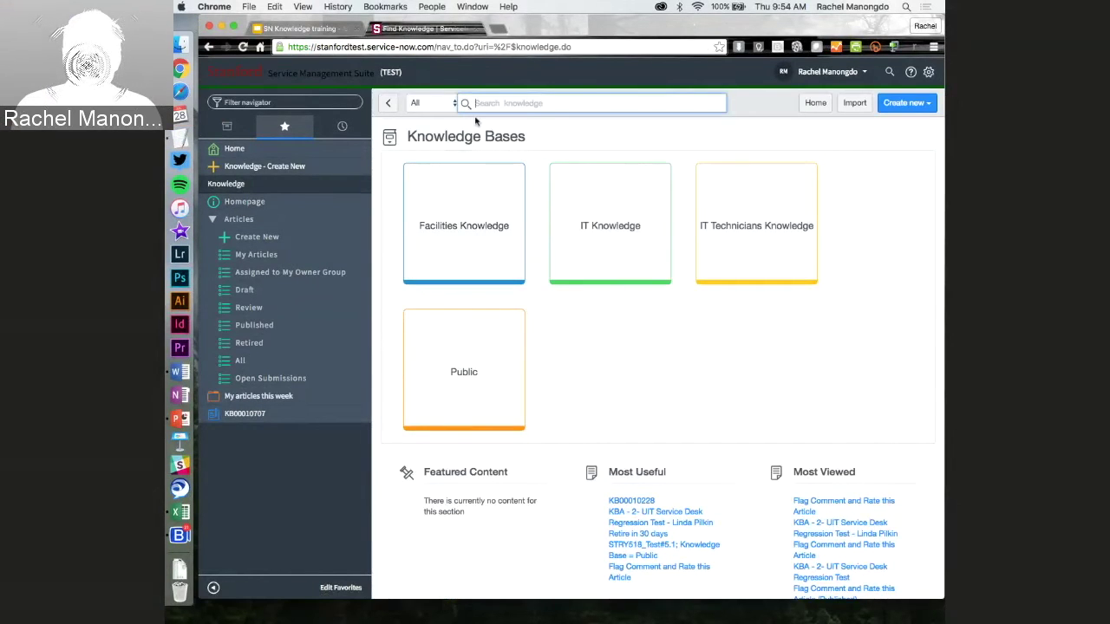
pyautogui.click(610, 209)
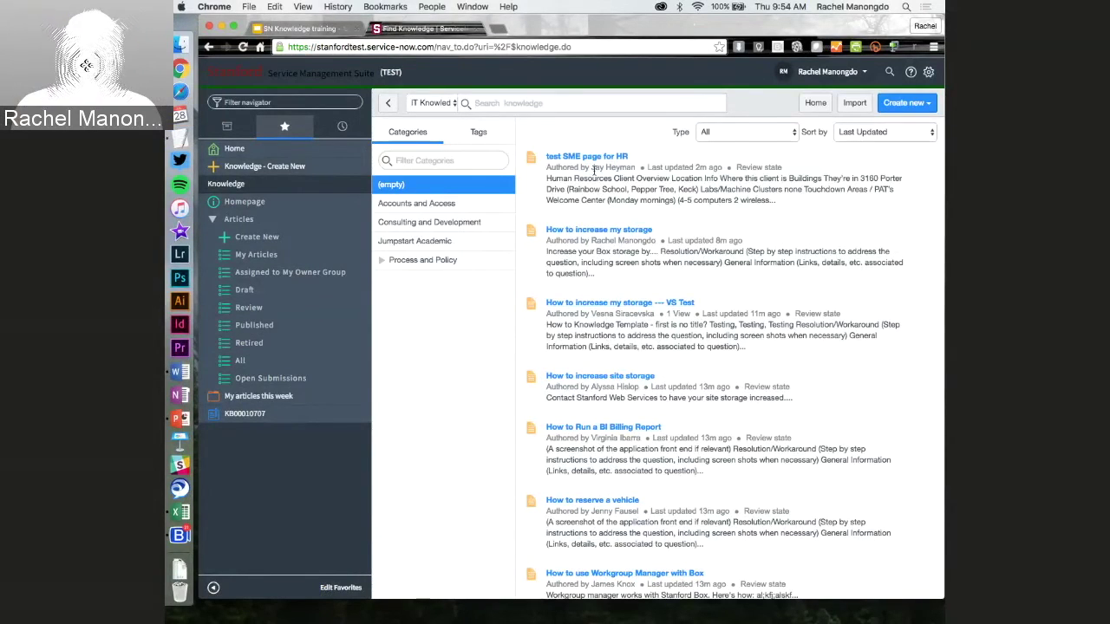
pyautogui.click(512, 105)
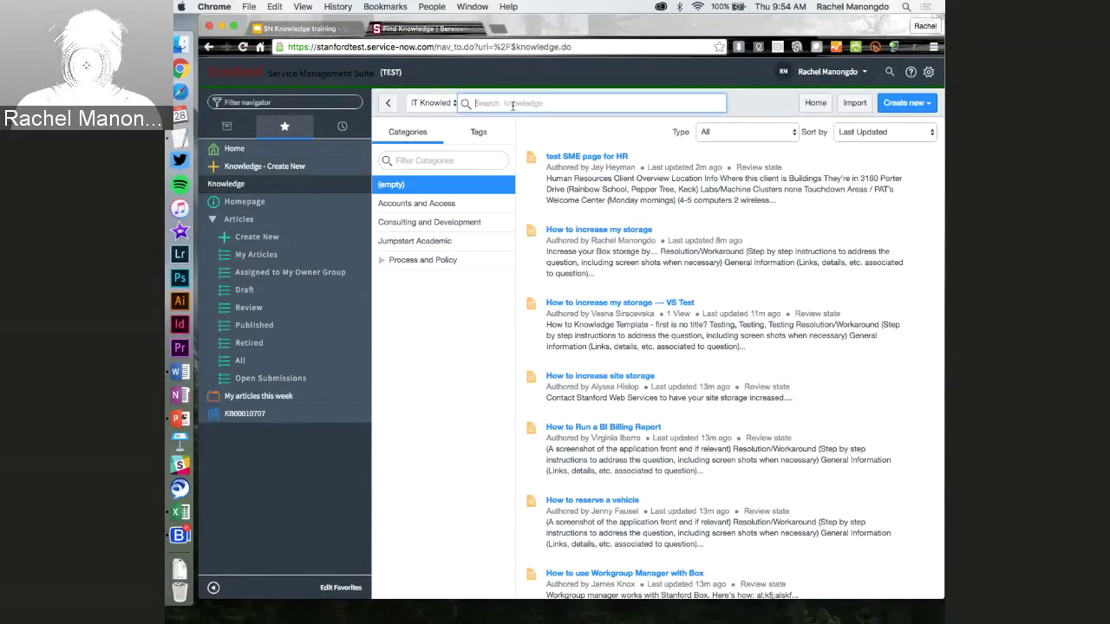
pyautogui.scroll(-4, 607, 252)
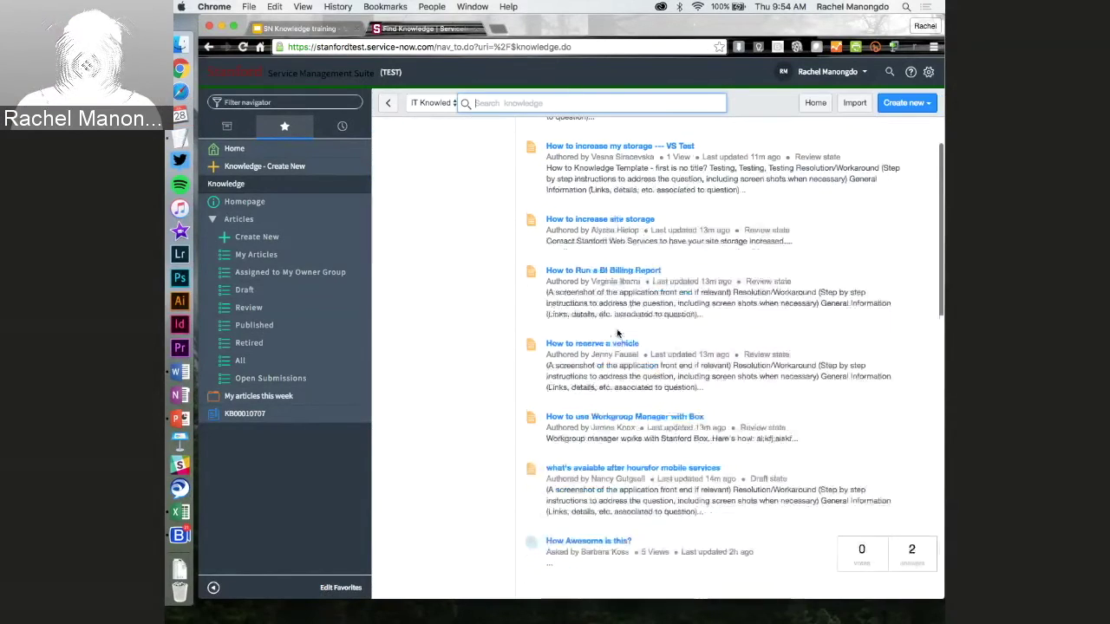
pyautogui.scroll(4, 610, 250)
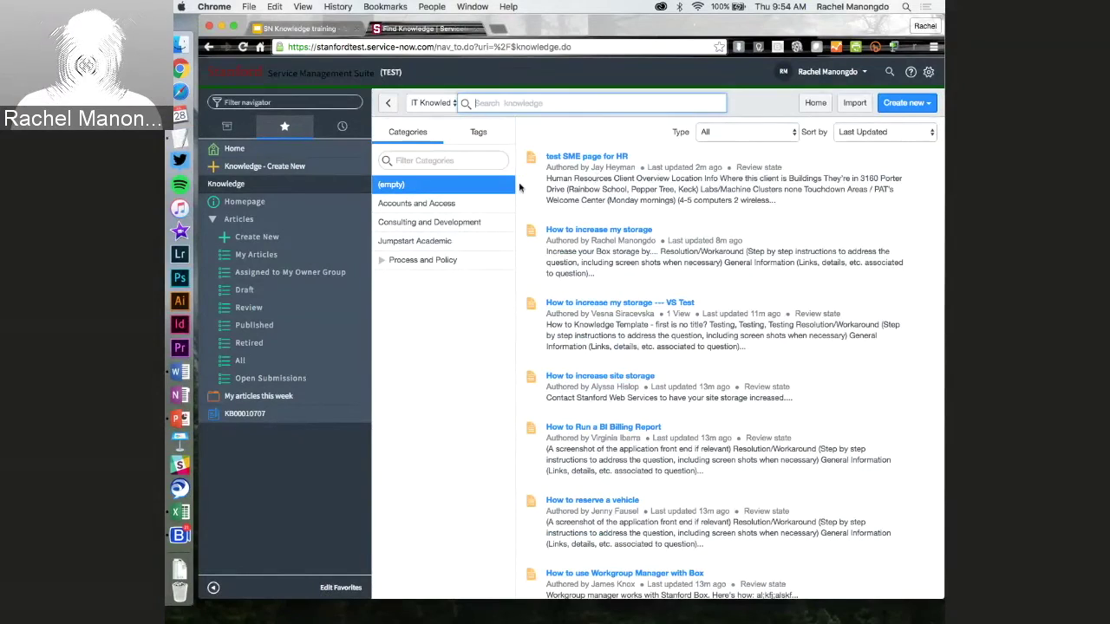
# Step: Sort the IT Knowledge articles by Views and look through the most viewed ones
pyautogui.click(433, 161)
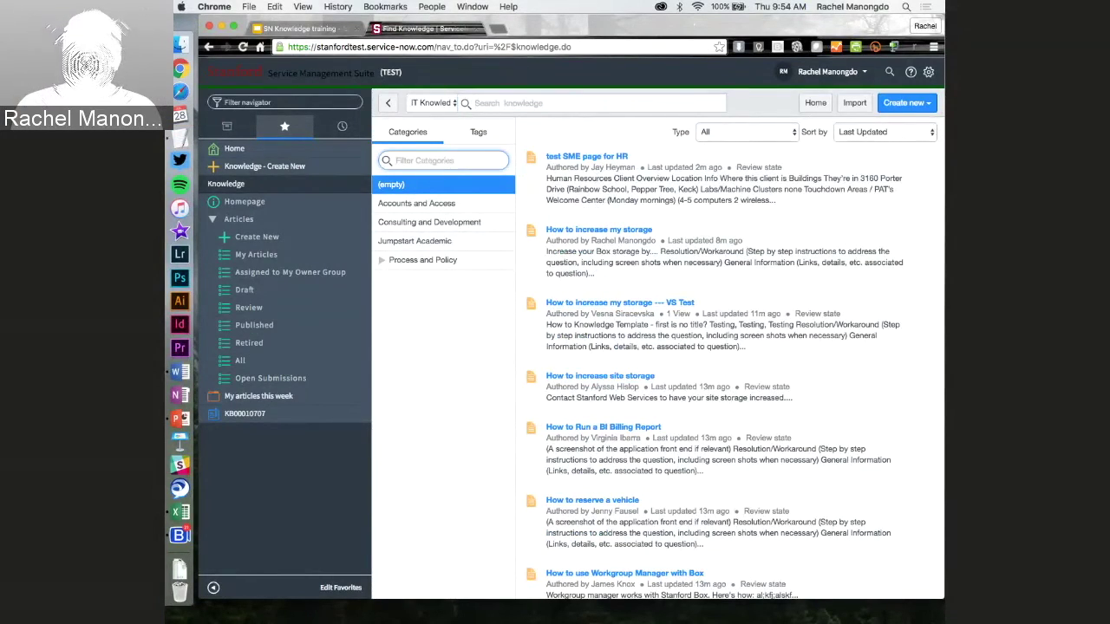
pyautogui.click(928, 139)
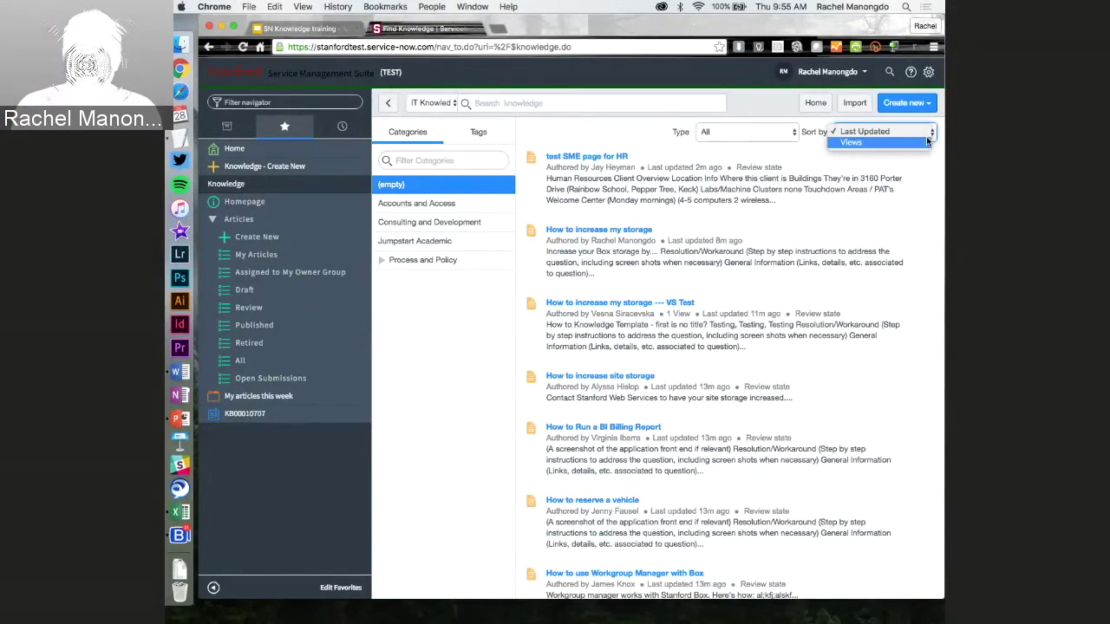
pyautogui.click(854, 143)
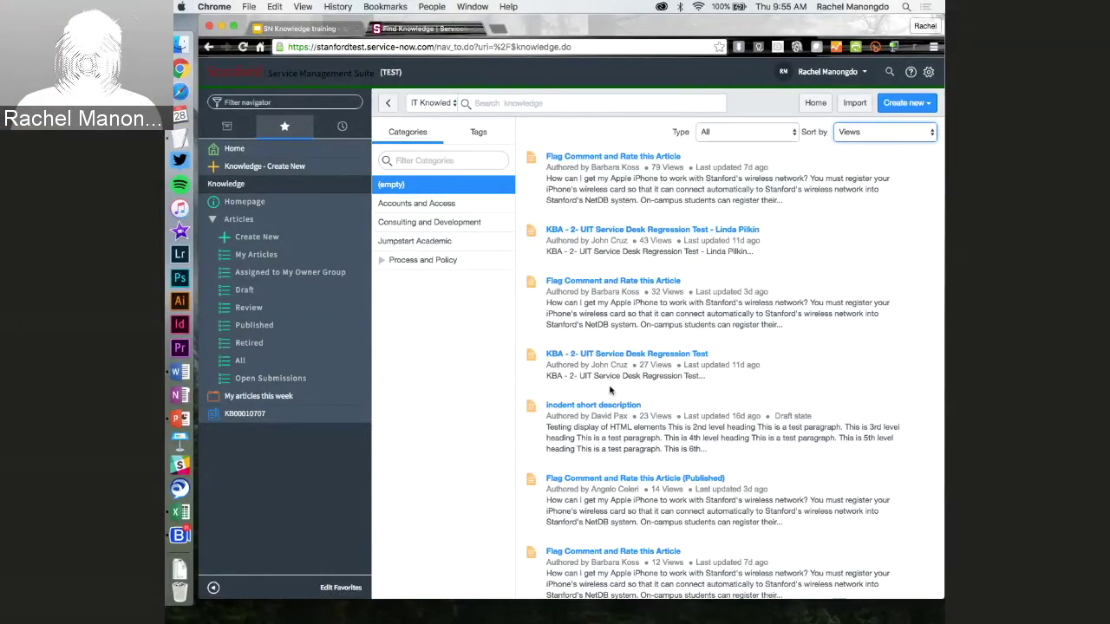
pyautogui.scroll(-2, 609, 391)
pyautogui.scroll(2, 615, 365)
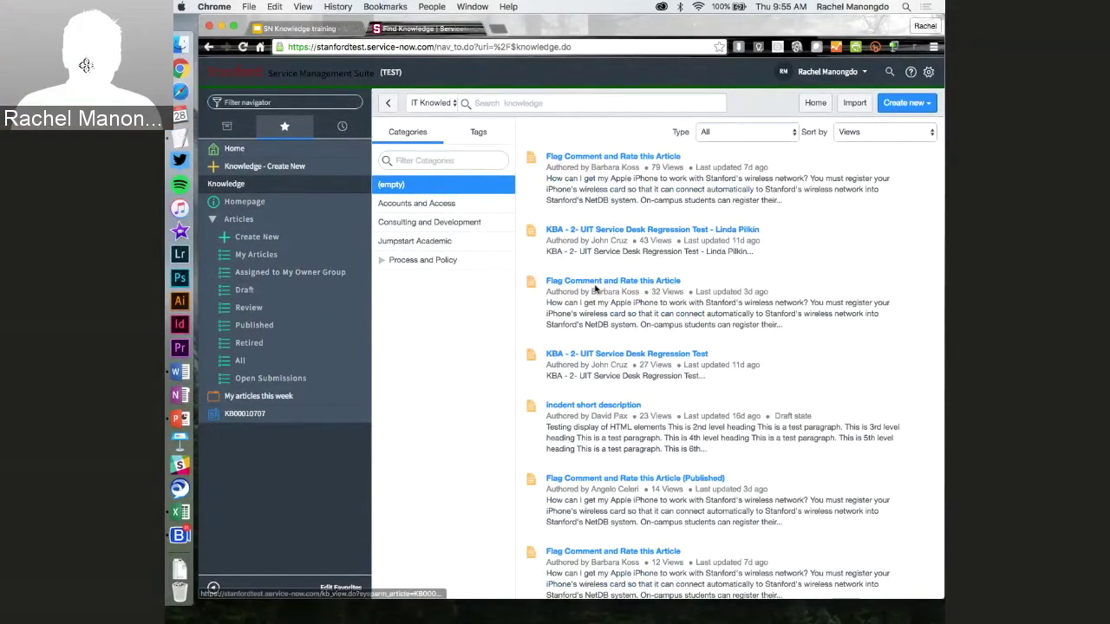
# Step: Post a new question titled "How do I log into Office 365?" in the IT Knowledge base, and return to the knowledge homepage
pyautogui.click(917, 108)
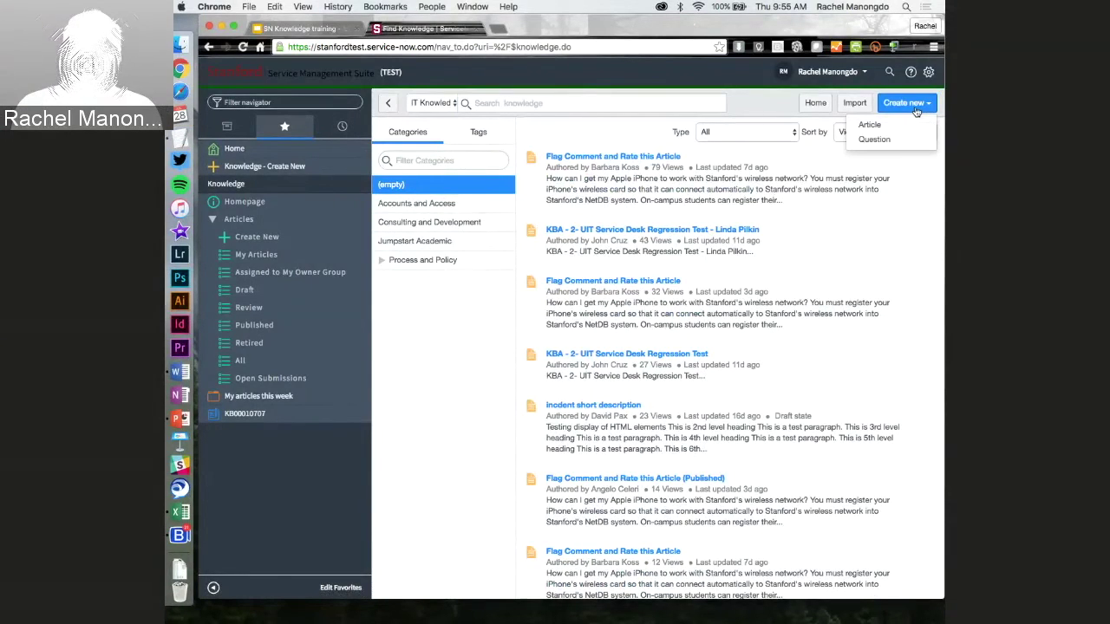
pyautogui.click(875, 139)
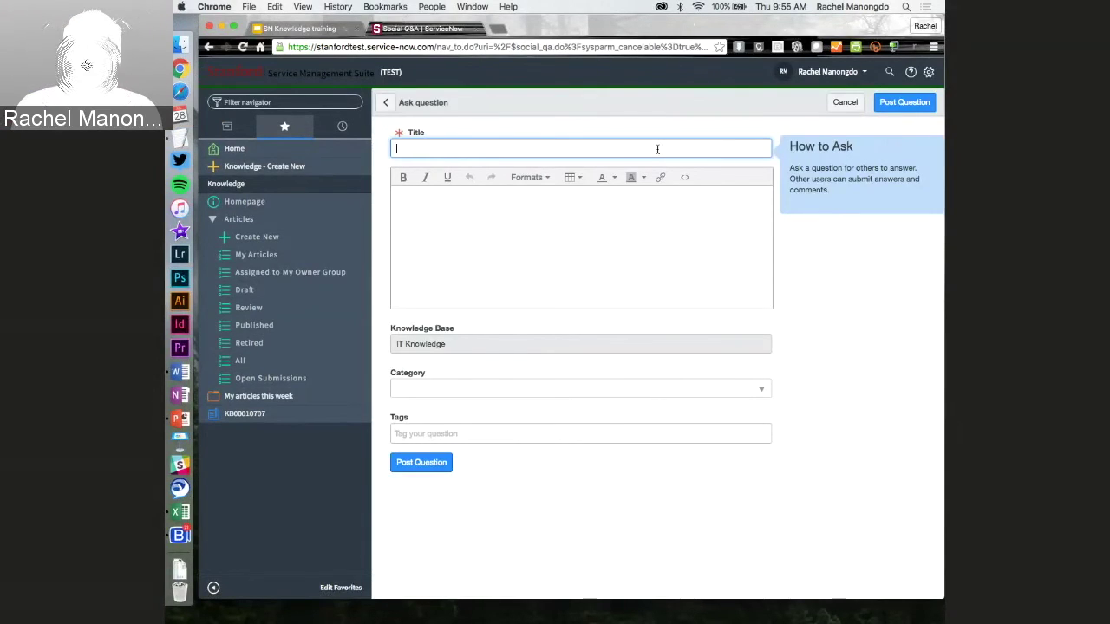
pyautogui.write('How do i l')
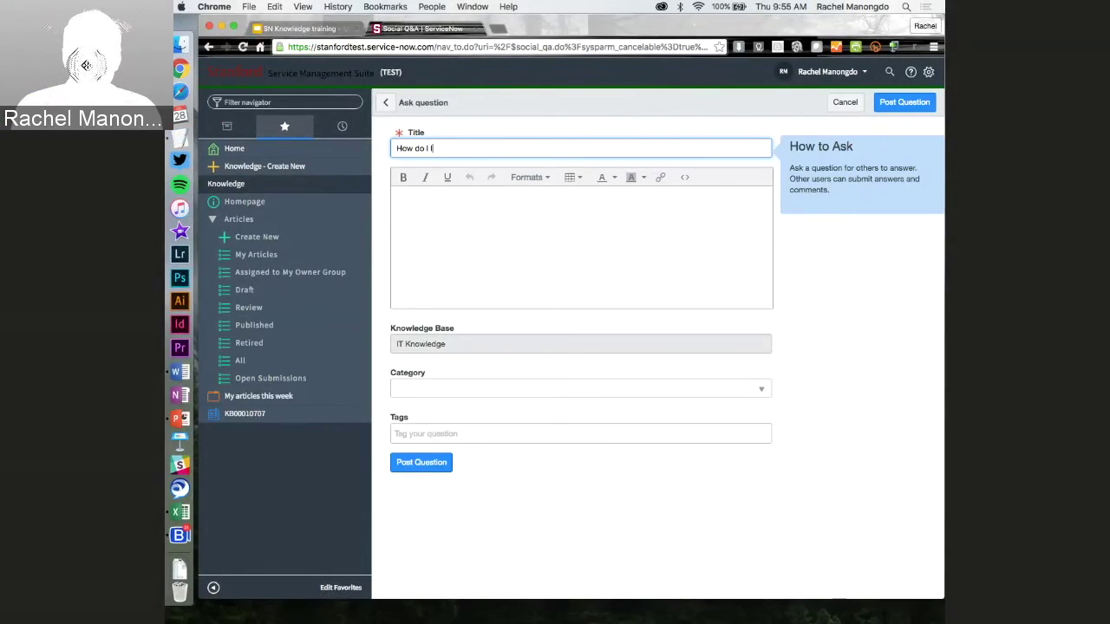
pyautogui.write('og into Off')
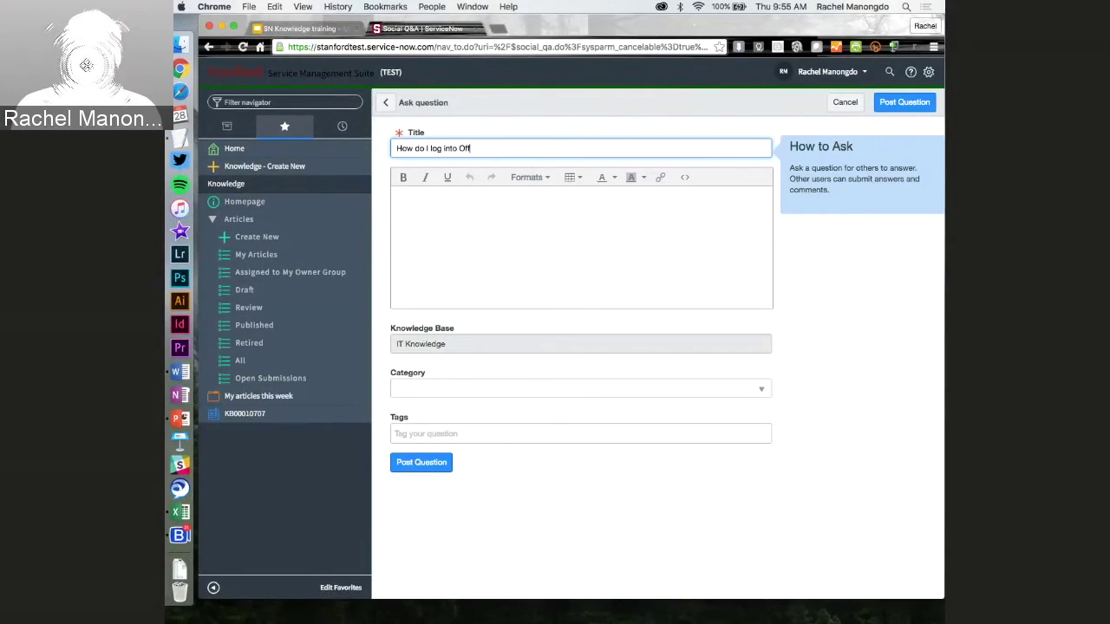
pyautogui.write('ice 365?')
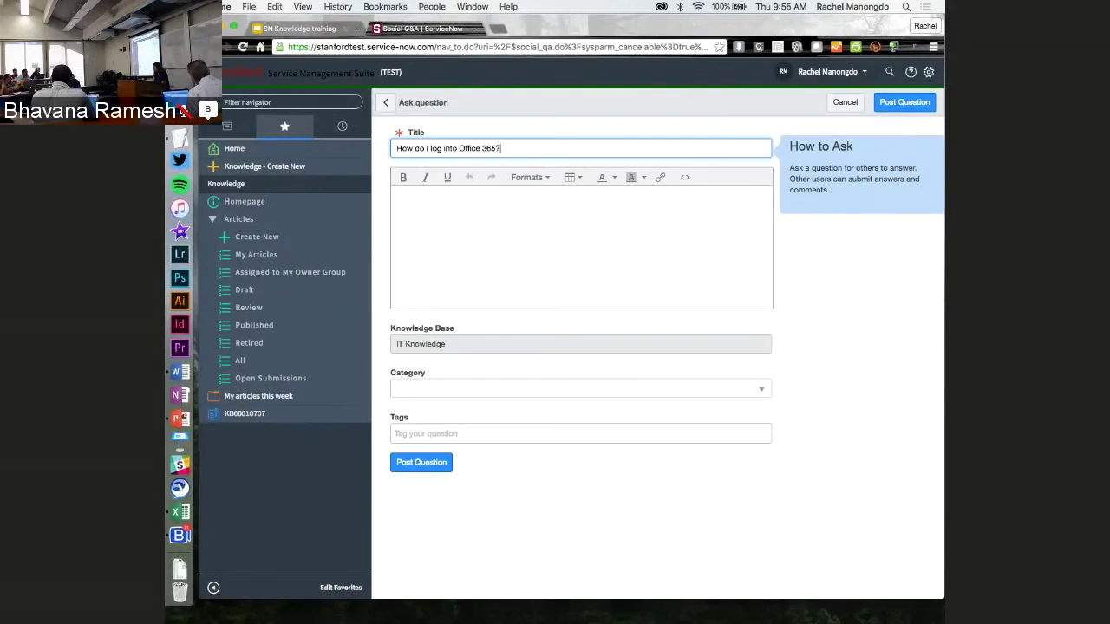
pyautogui.click(419, 469)
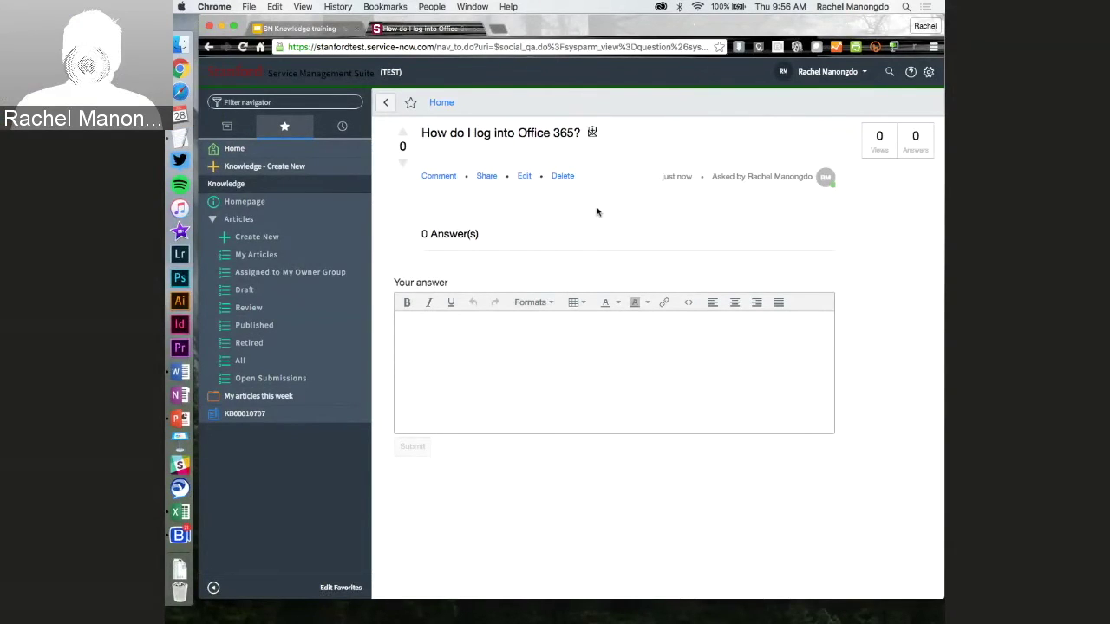
pyautogui.click(386, 103)
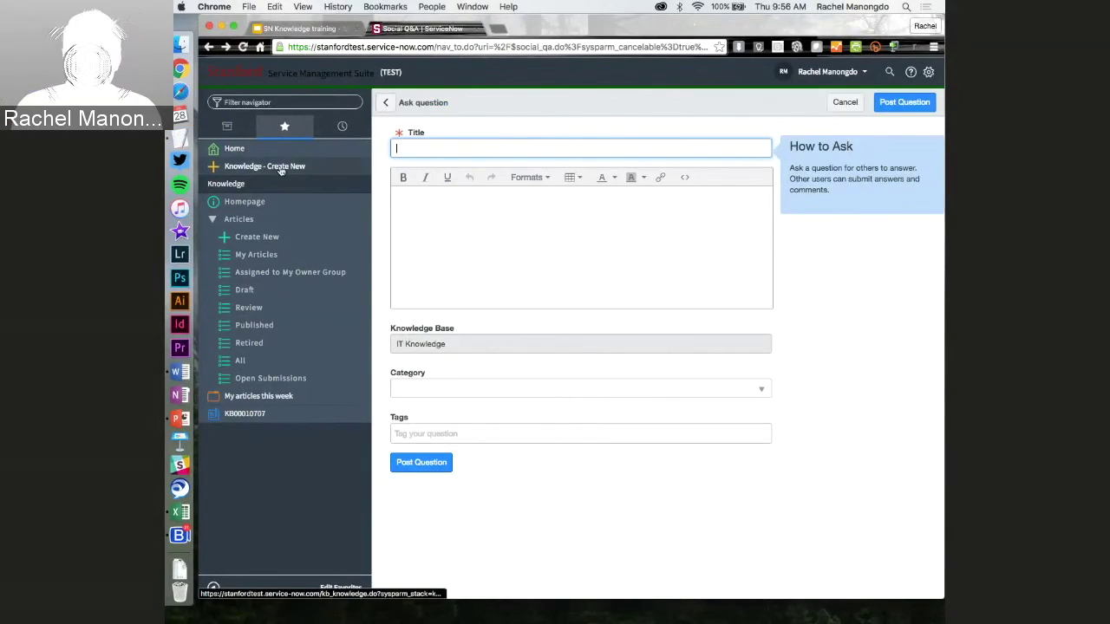
pyautogui.click(238, 201)
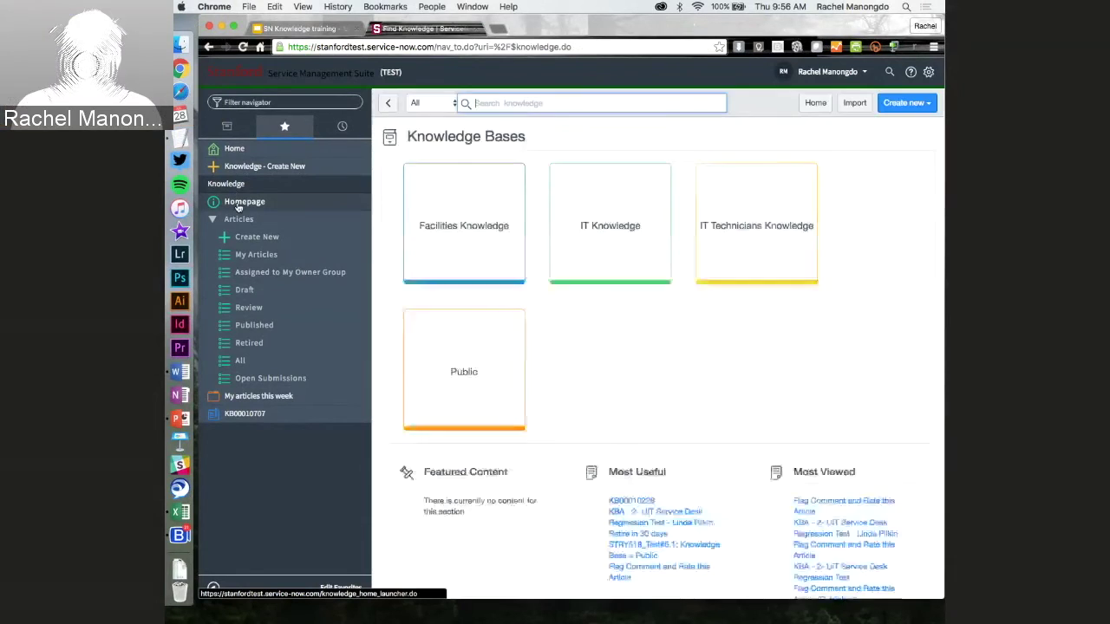
# Step: Open the IT Knowledge base from the knowledge homepage, filter its content to the Questions type, and look through the listed questions
pyautogui.click(629, 217)
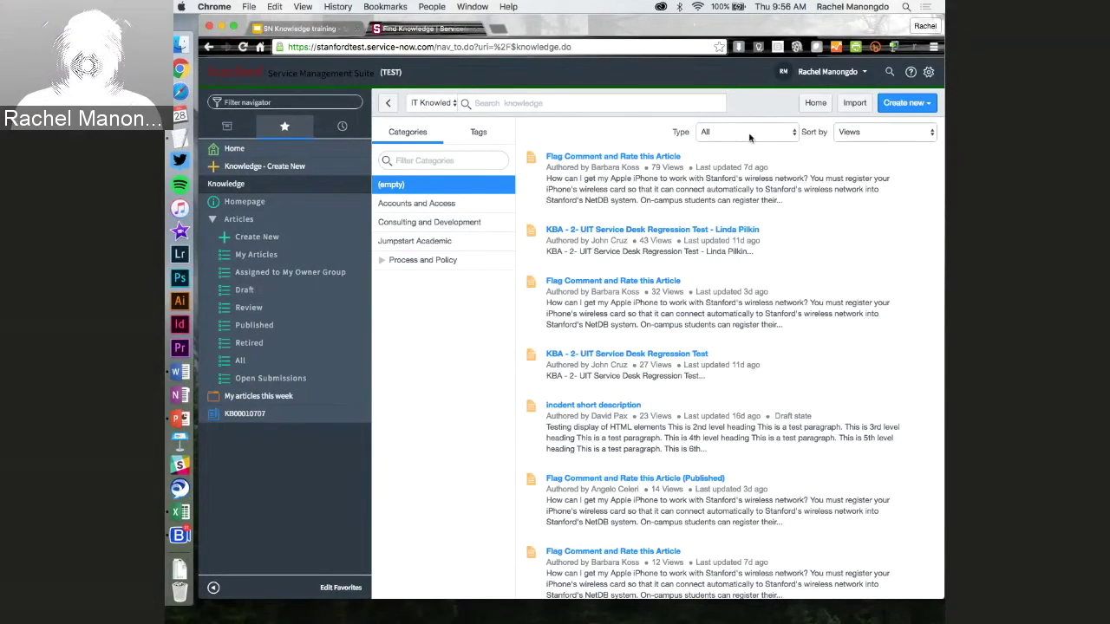
pyautogui.click(706, 137)
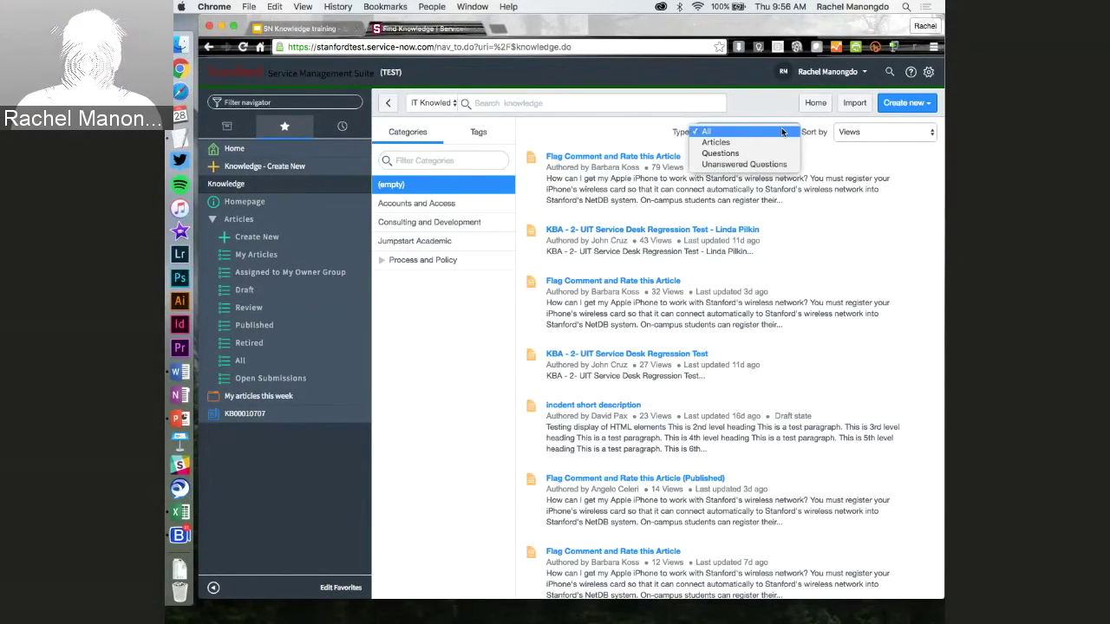
pyautogui.click(766, 152)
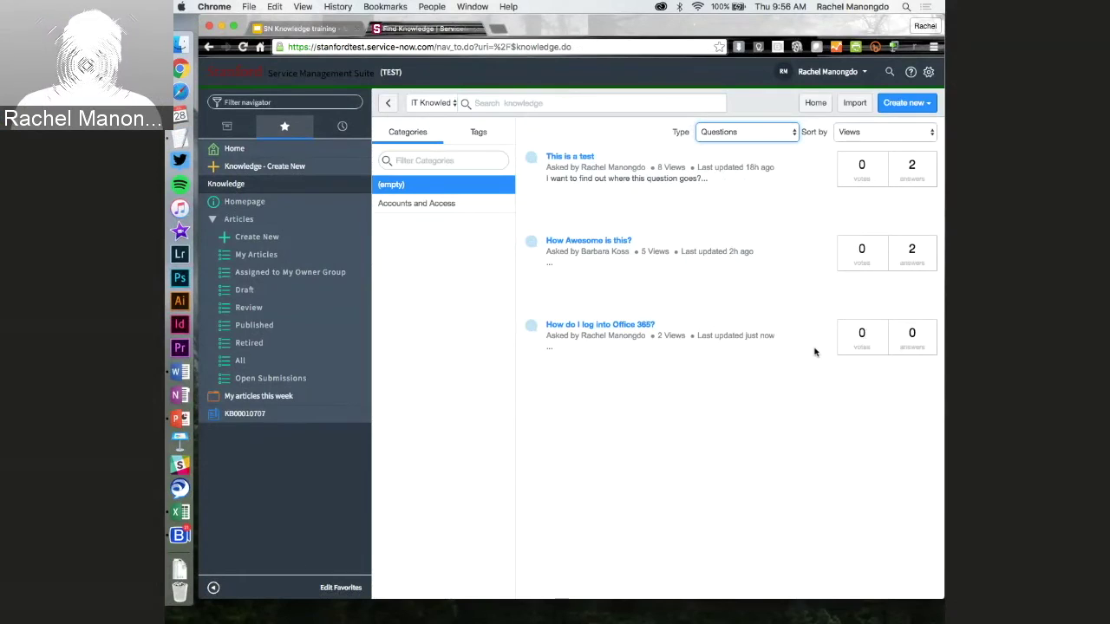
pyautogui.scroll(-1, 714, 337)
pyautogui.scroll(1, 716, 339)
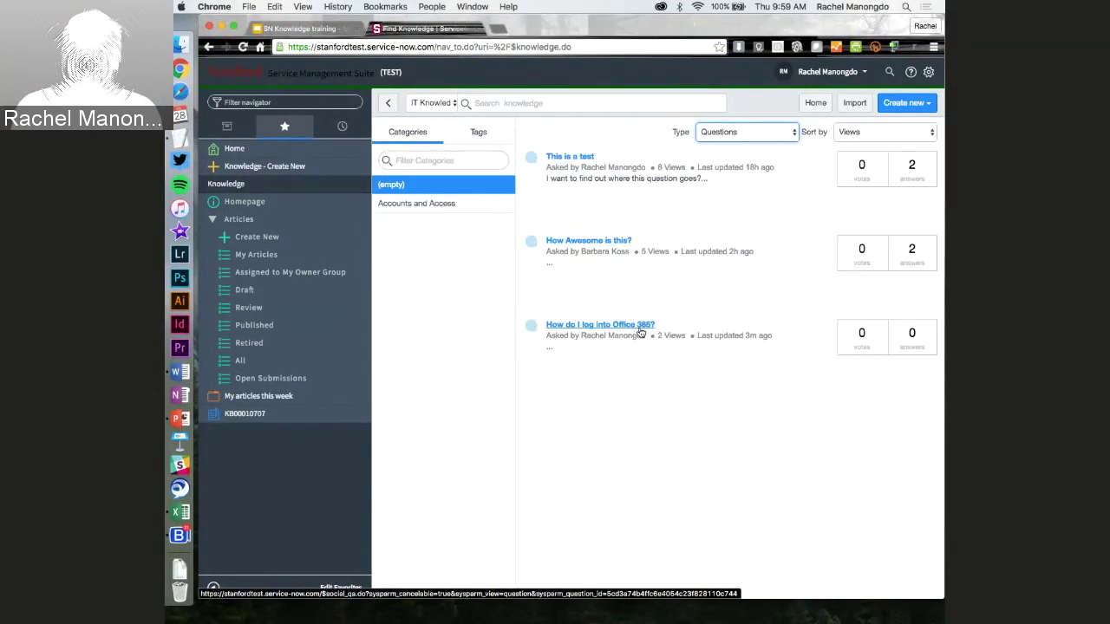
# Step: Look at the file chooser for importing a knowledge article, and cancel it without selecting a document
pyautogui.click(852, 107)
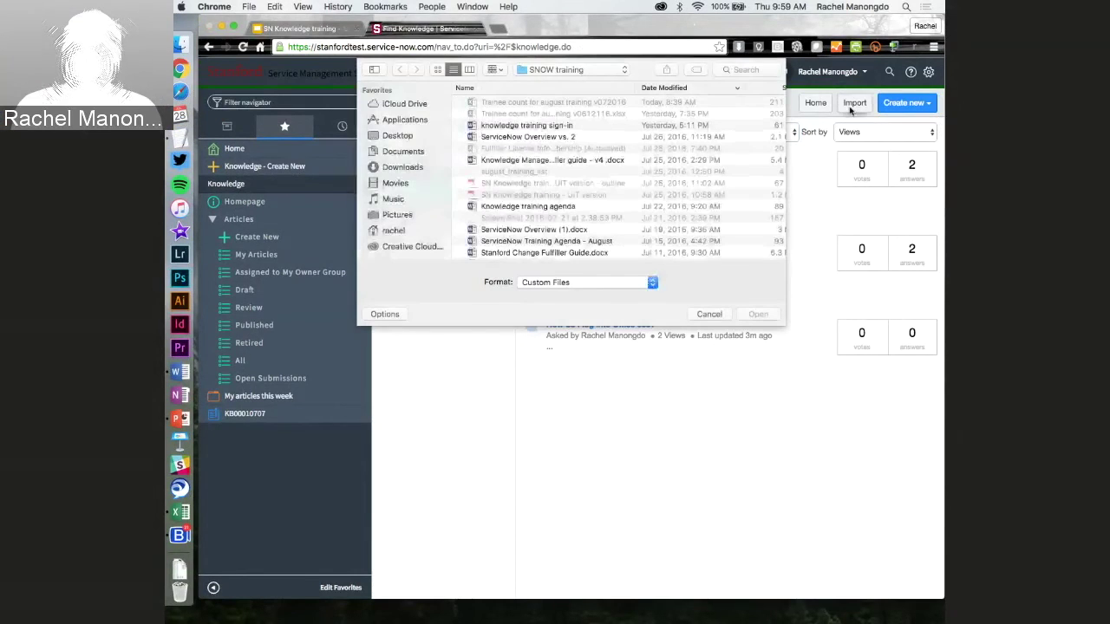
pyautogui.click(710, 314)
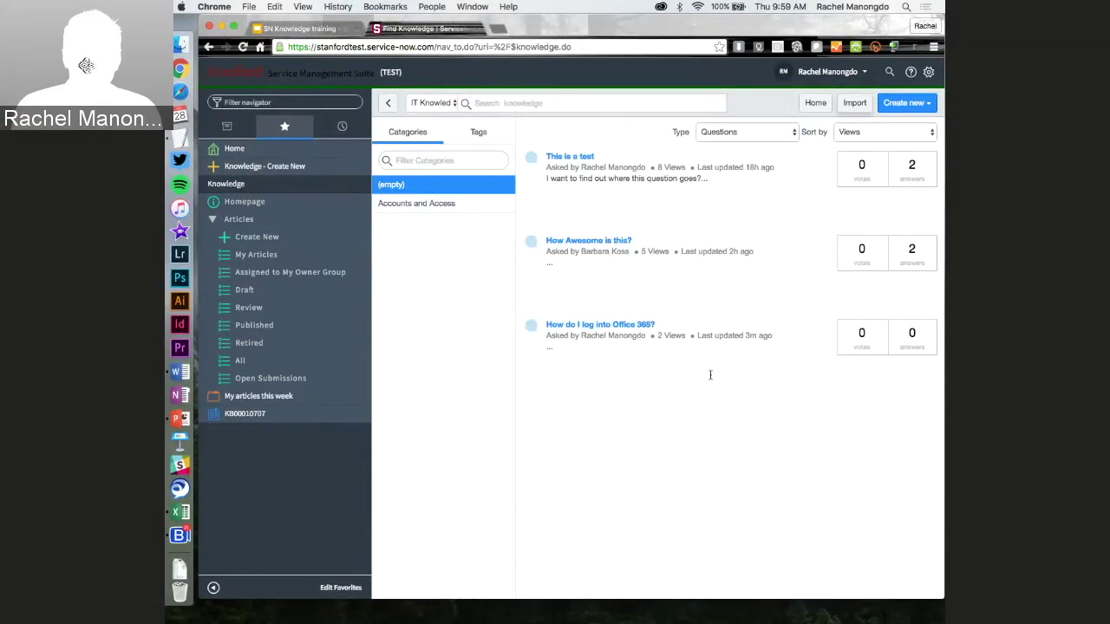
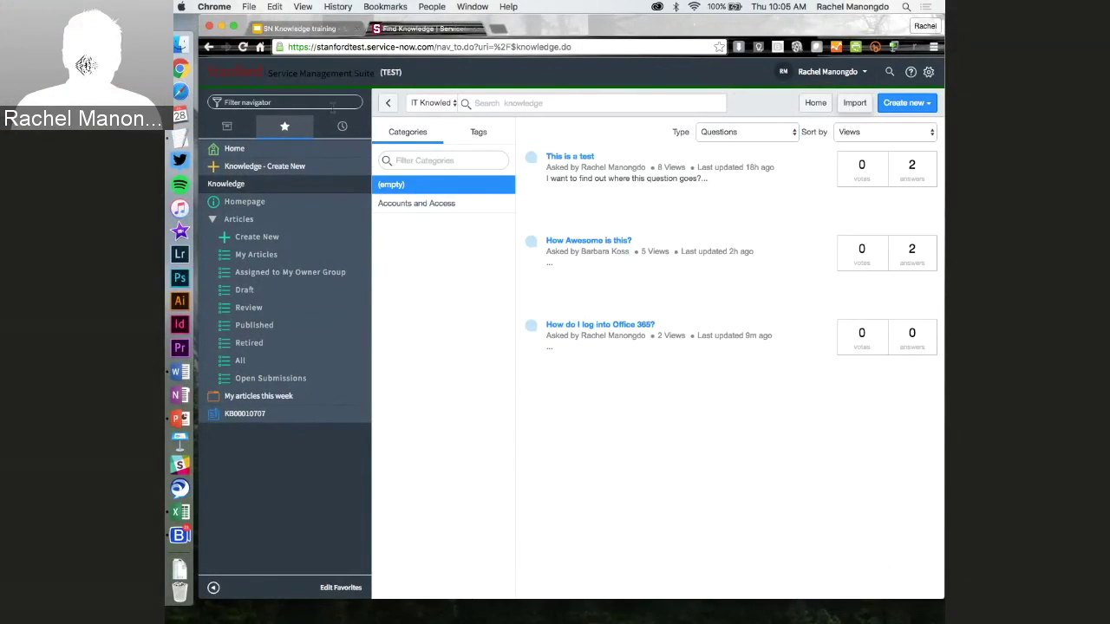
# Step: Switch to the SN Knowledge training deck in Google Slides, browse to its final slides, and start the full-screen presentation
pyautogui.click(303, 31)
pyautogui.scroll(-10, 282, 499)
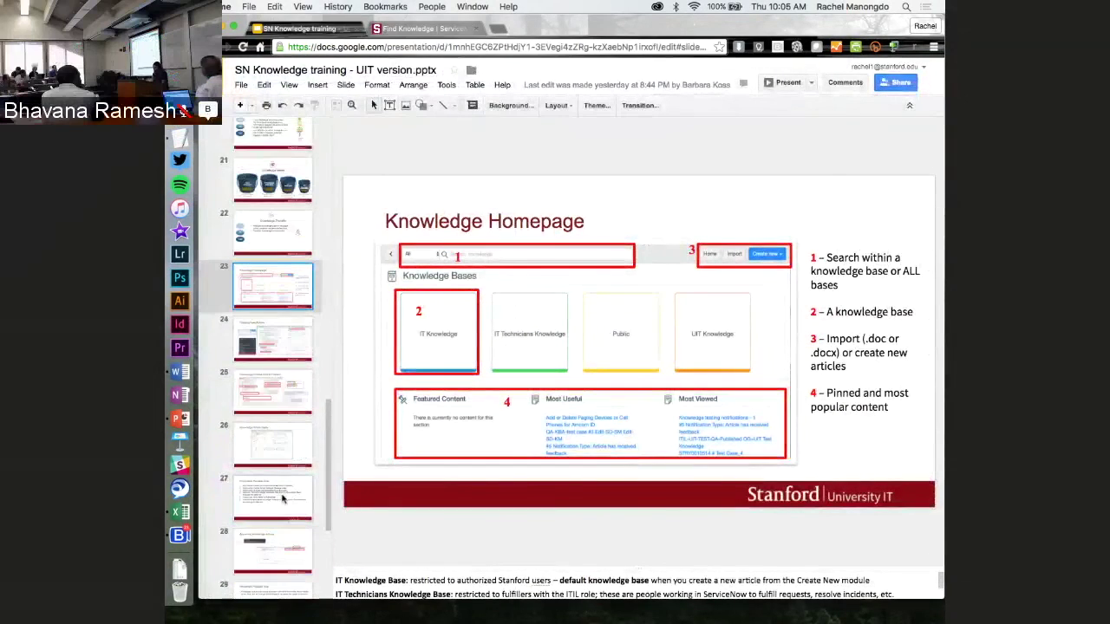
pyautogui.click(282, 498)
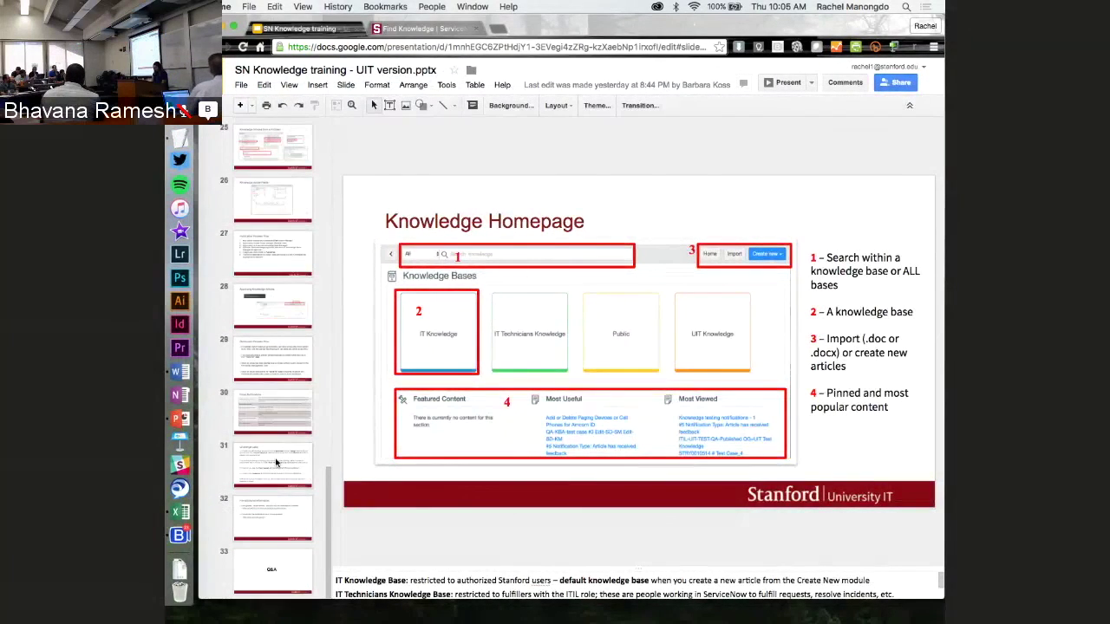
pyautogui.click(785, 83)
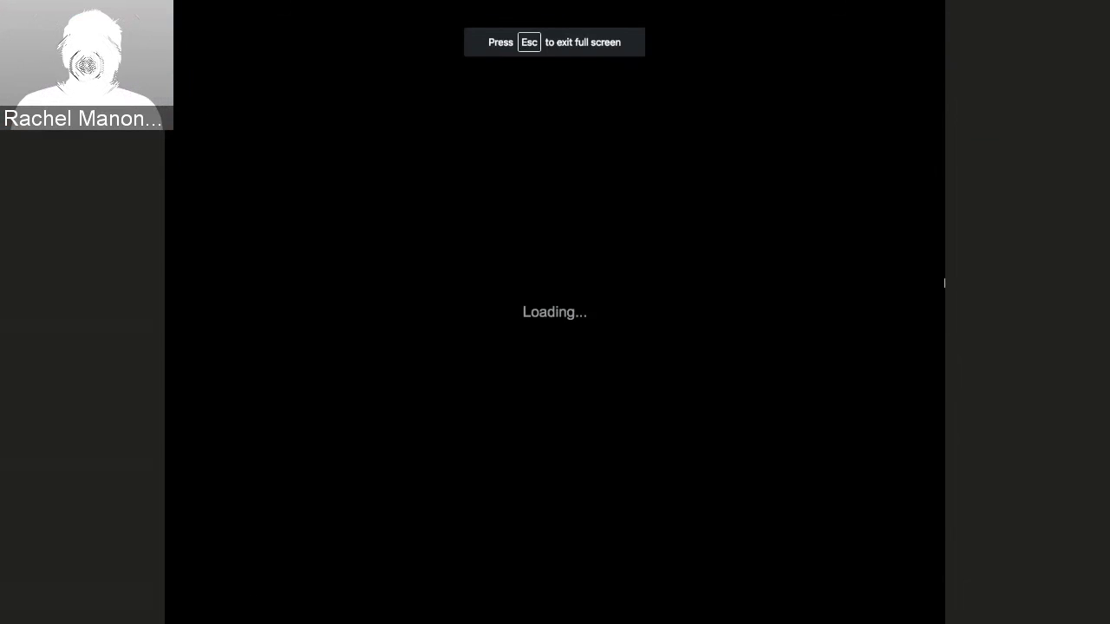